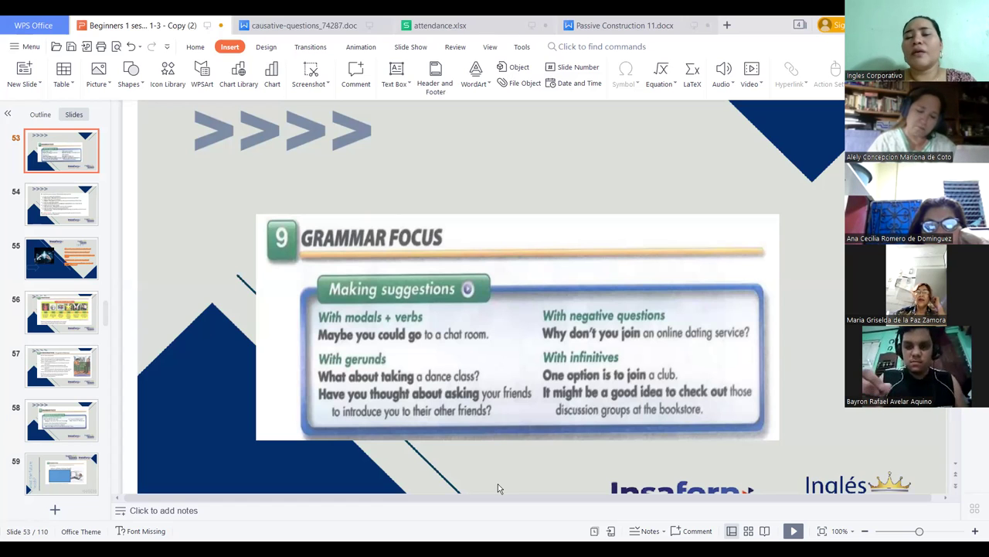
- Select the Grammar Focus picture on slide 53 and bring up the New file page
click(527, 306)
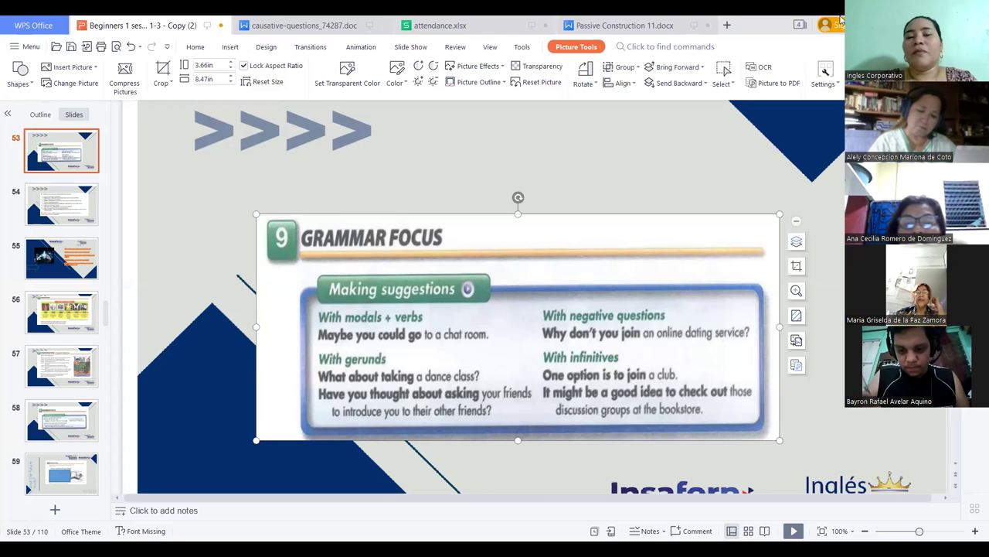
click(726, 27)
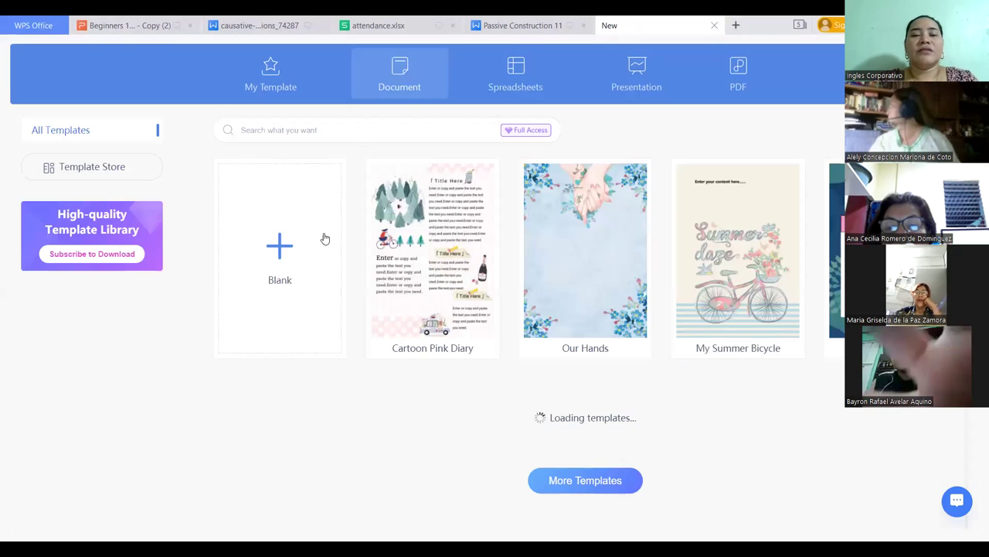
- Create a blank landscape Writer document and paste the Grammar Focus picture into it
click(325, 238)
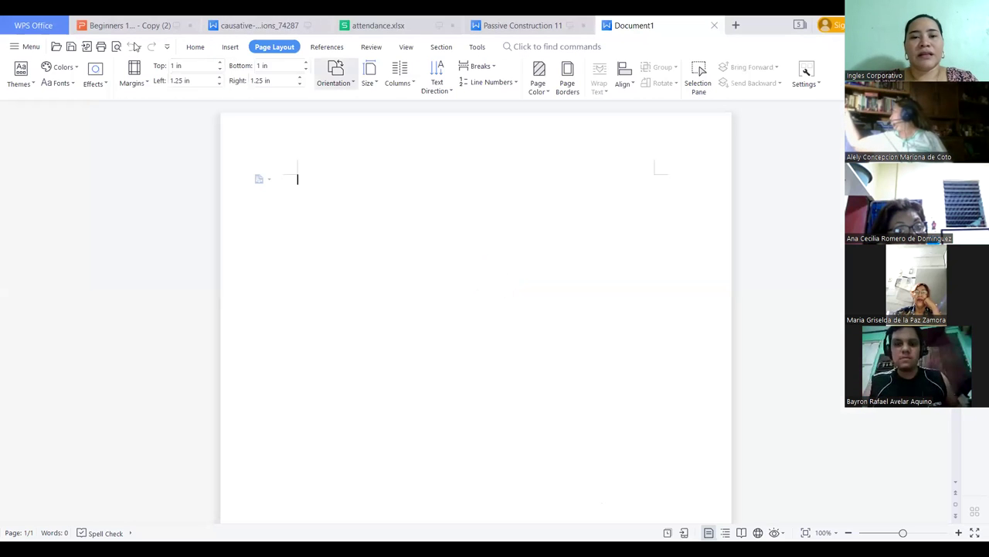
click(342, 152)
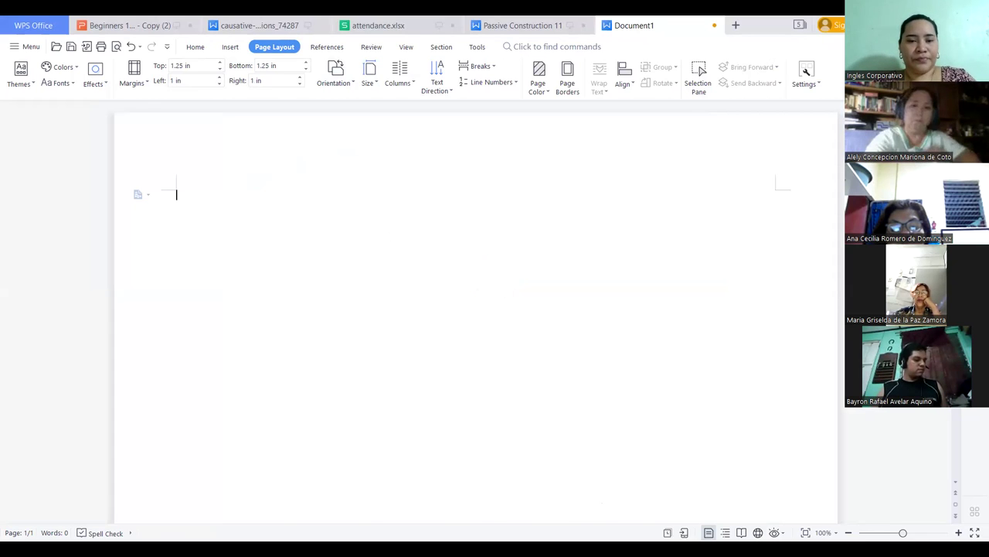
click(123, 26)
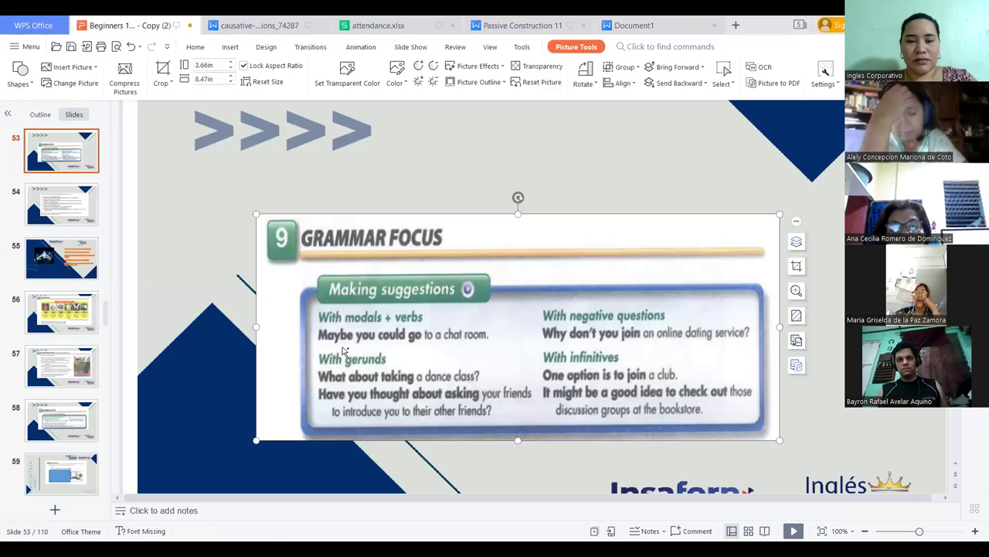
click(634, 25)
key(ctrl+v)
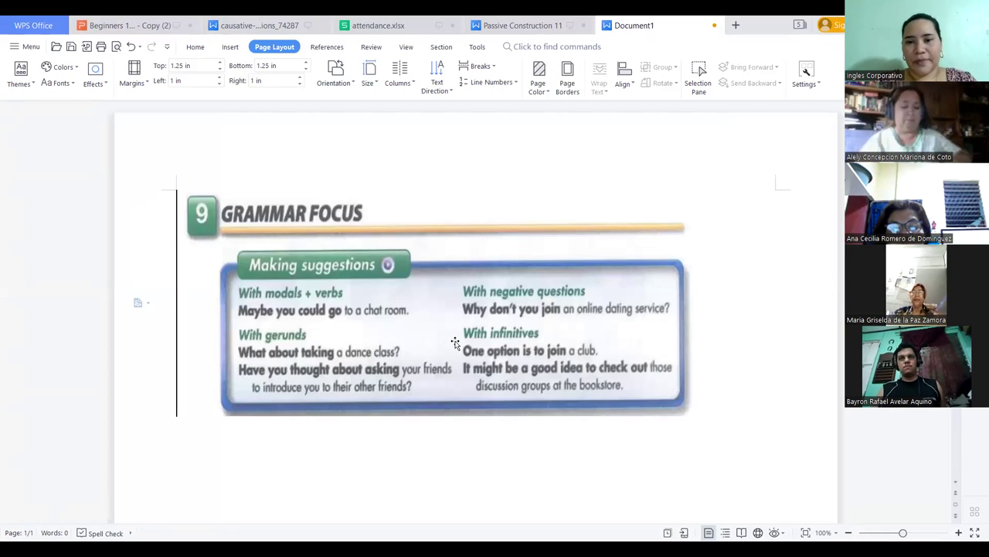
- Set the picture to wrap with text and move it up and right on the page
click(386, 251)
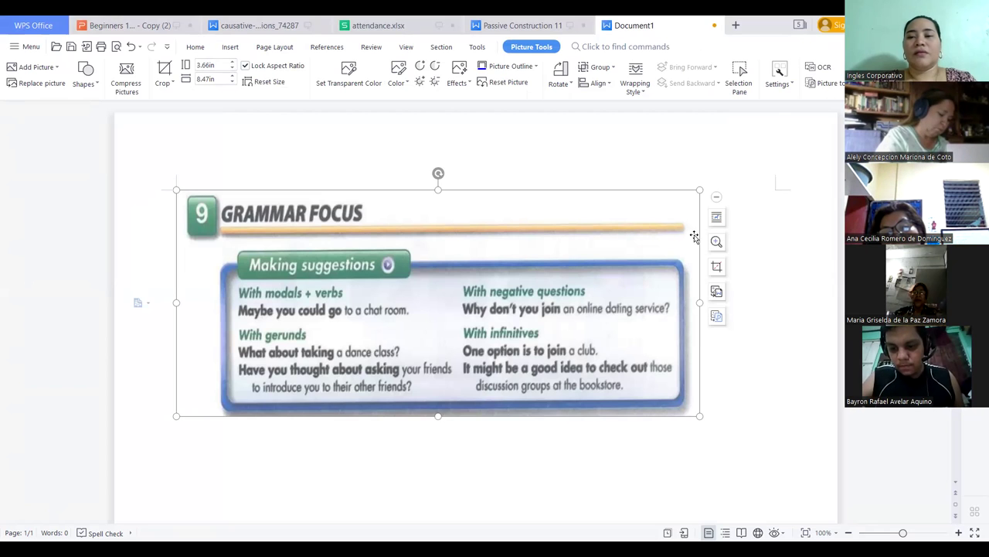
click(717, 217)
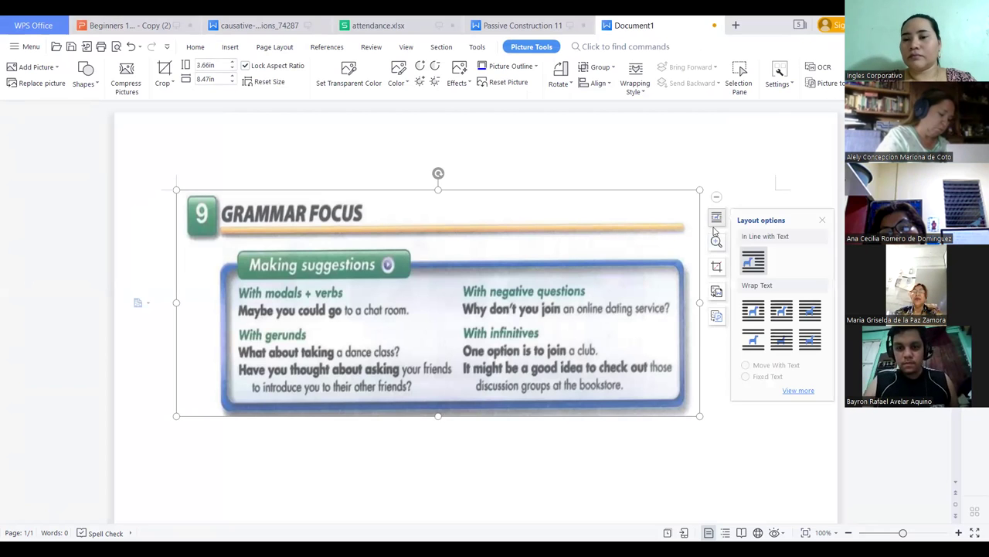
click(748, 314)
drag(476, 264, 506, 205)
click(340, 410)
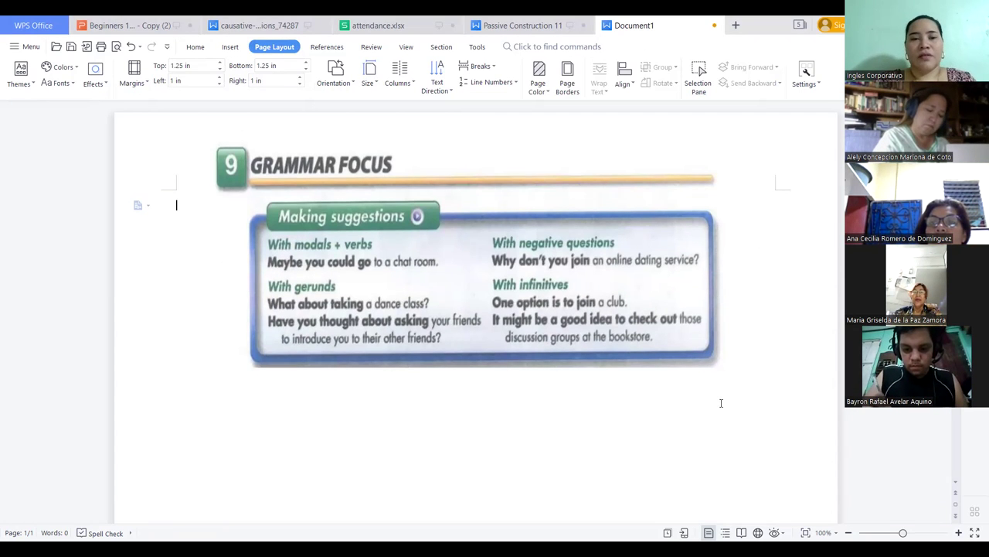
- Nudge the picture slightly left and down, then add empty lines until the caret sits below it
click(725, 337)
click(755, 358)
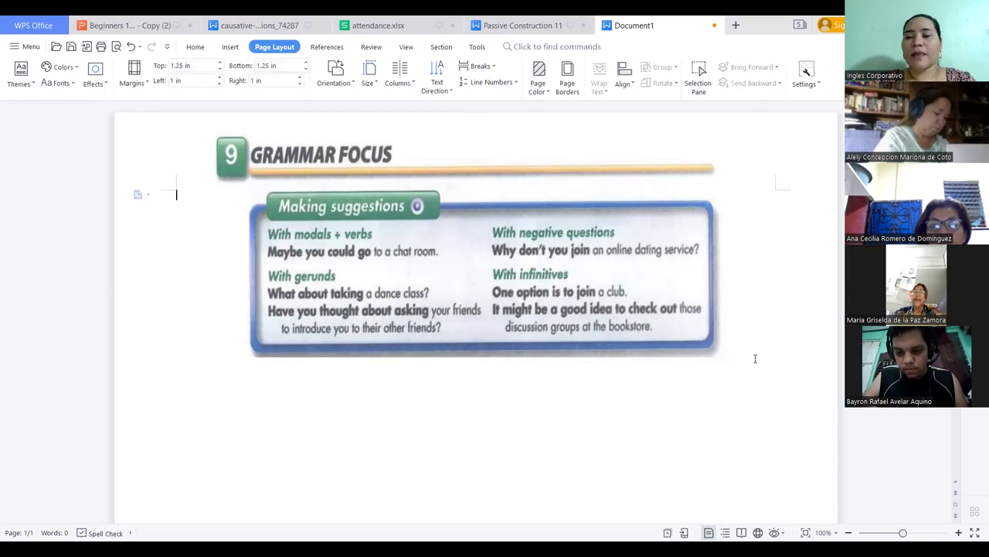
key(Return)
key(BackSpace)
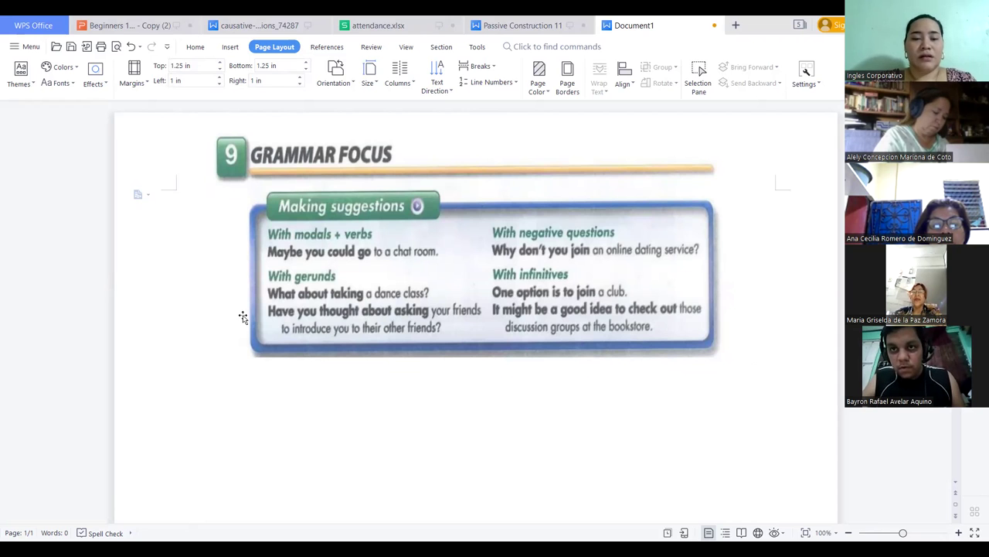
click(483, 266)
drag(482, 265, 423, 275)
click(157, 416)
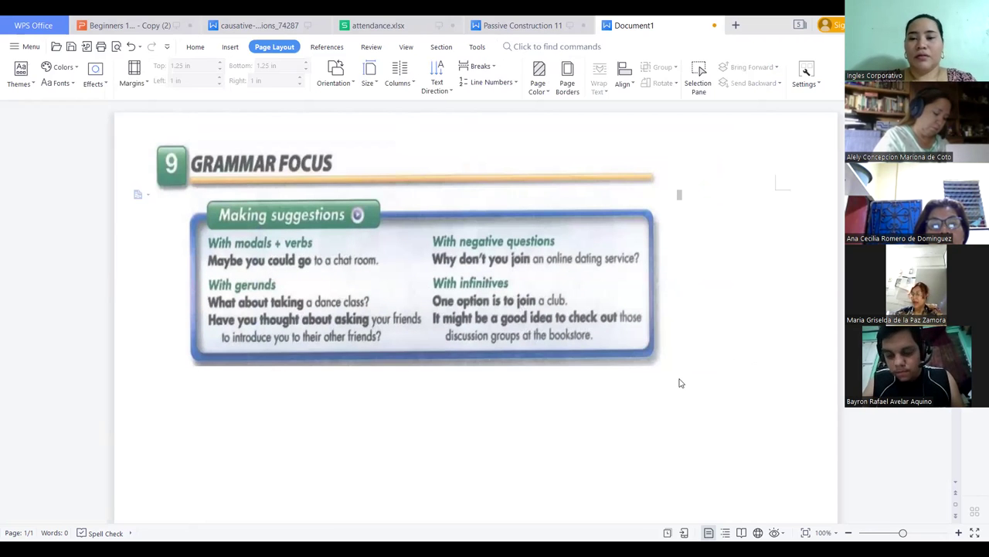
key(Return)
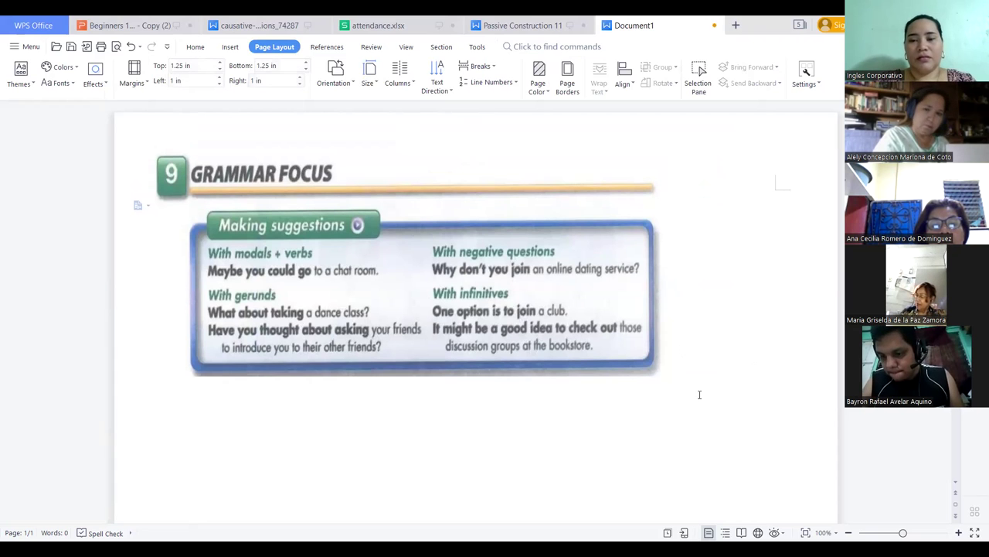
key(BackSpace)
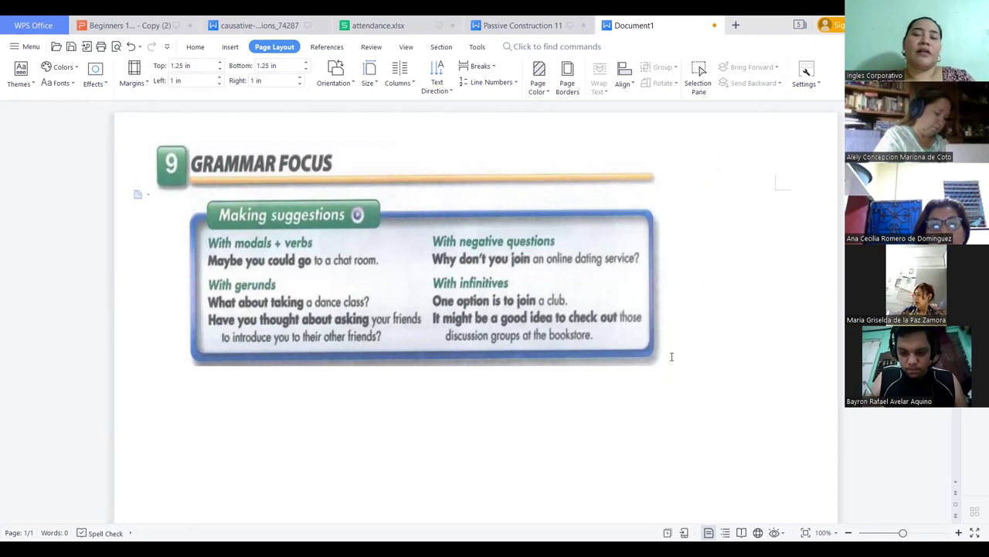
key(Return)
key(Return)
key(Return)
key(Return)
key(Return)
key(Return)
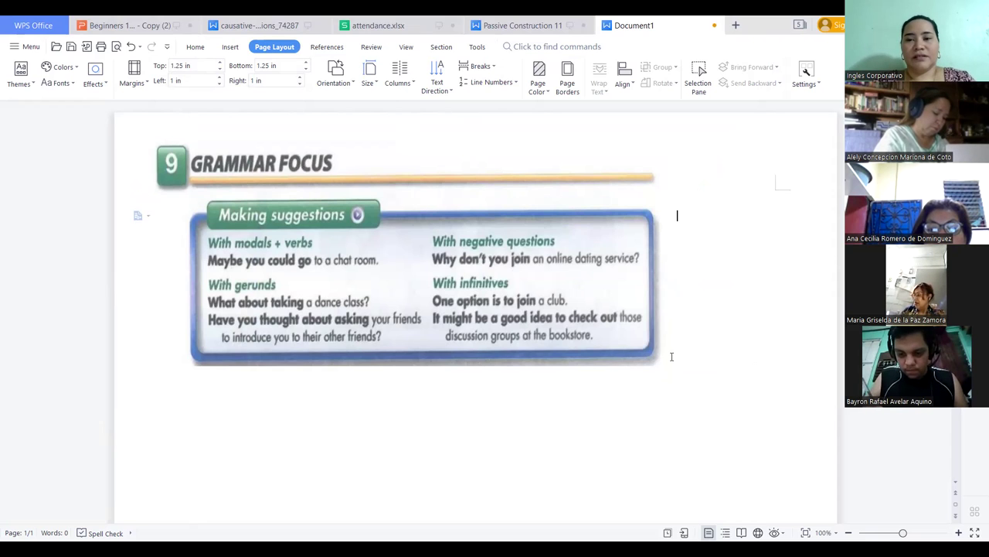
key(Return)
key(Return)
key(Return)
key(Return)
key(Return)
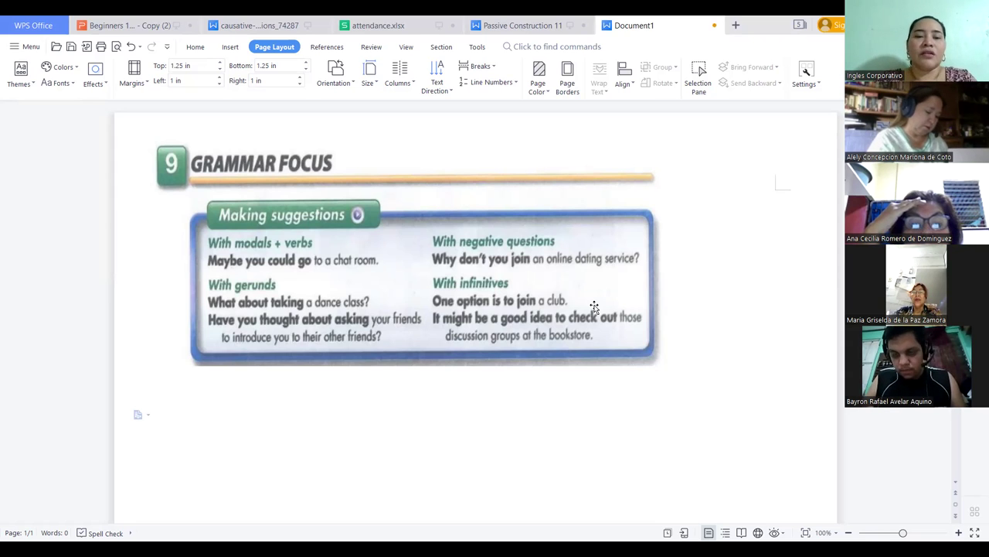
- Type 'Maybe' below the picture and enlarge it to 16 pt
text(Maybe)
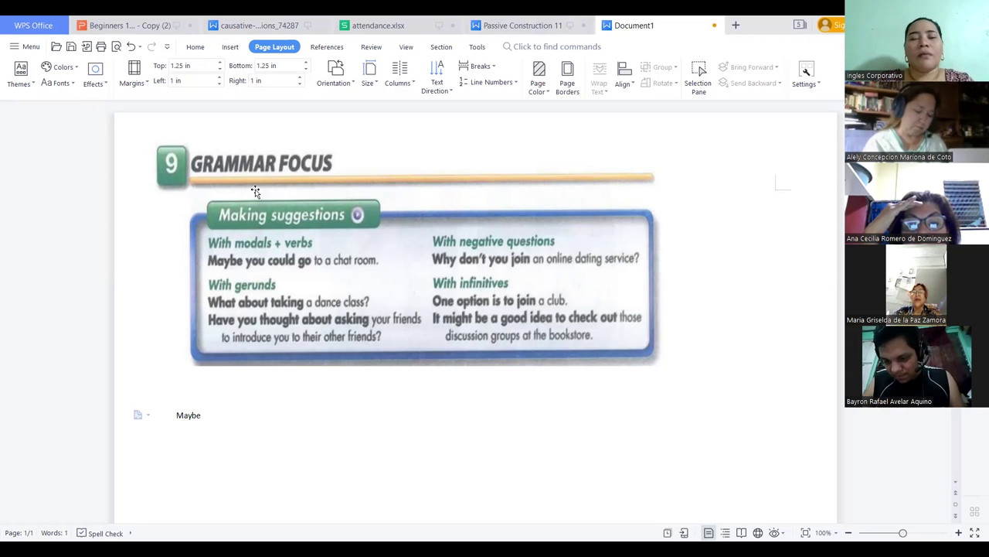
drag(192, 416, 205, 418)
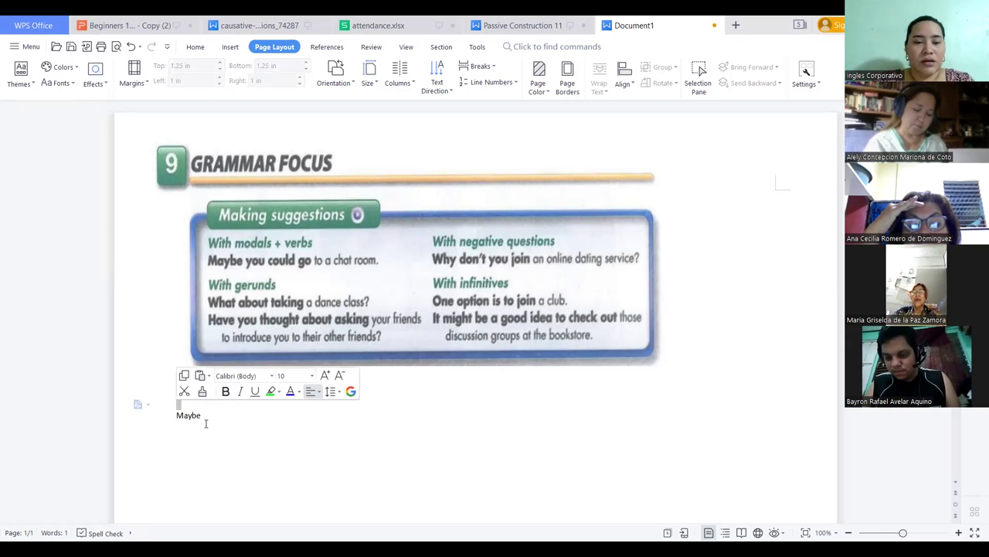
double_click(186, 418)
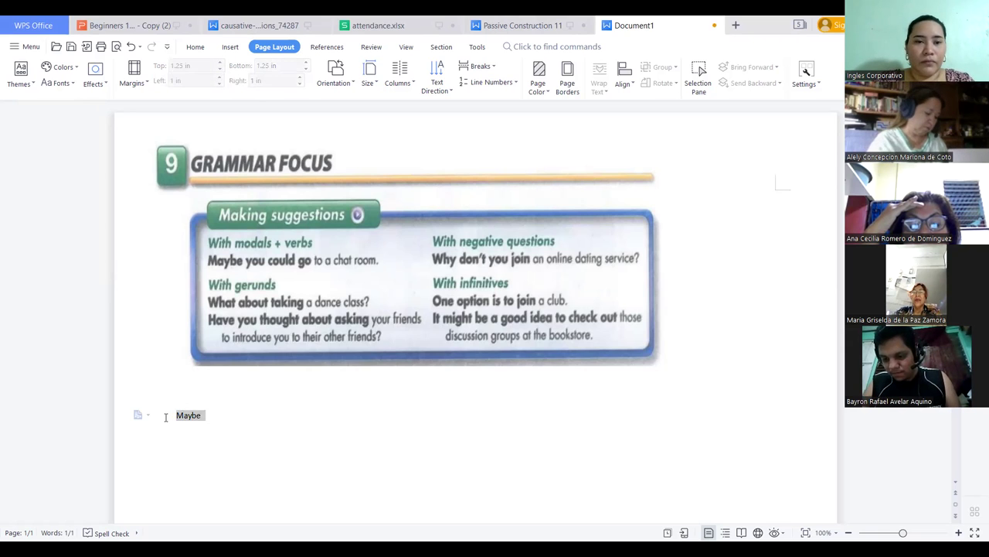
click(197, 45)
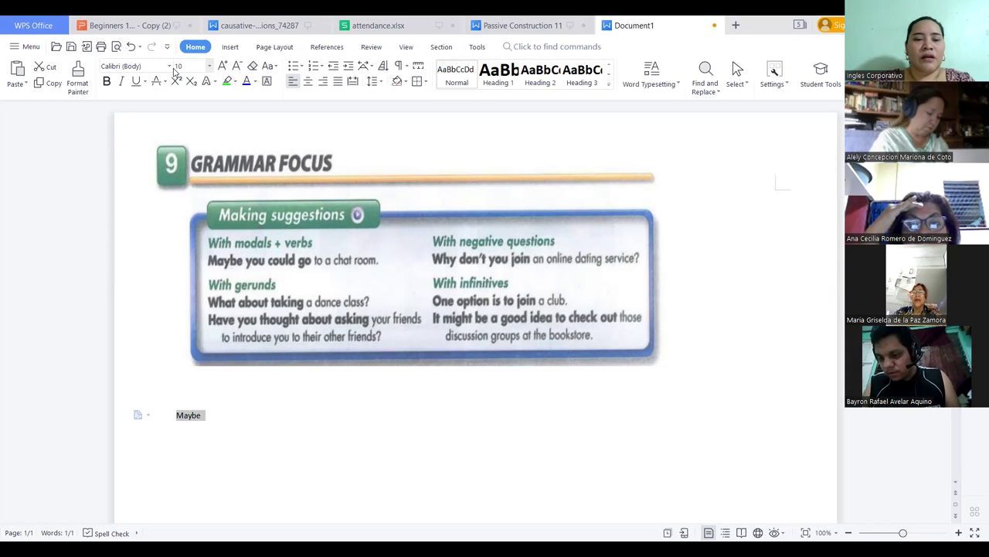
key(ctrl+bracketright)
key(ctrl+bracketright)
key(ctrl+bracketright)
key(ctrl+bracketright)
key(ctrl+bracketright)
key(ctrl+bracketright)
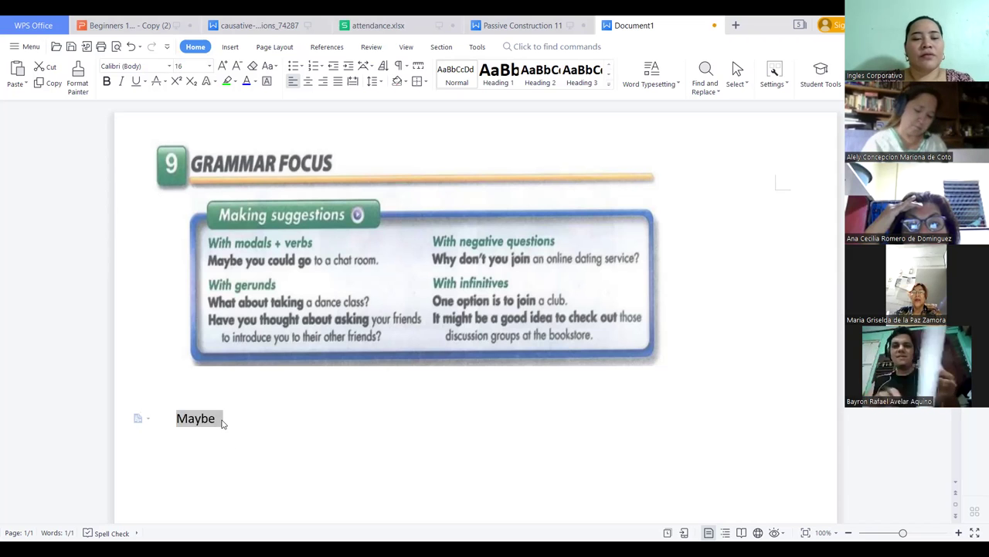
click(222, 424)
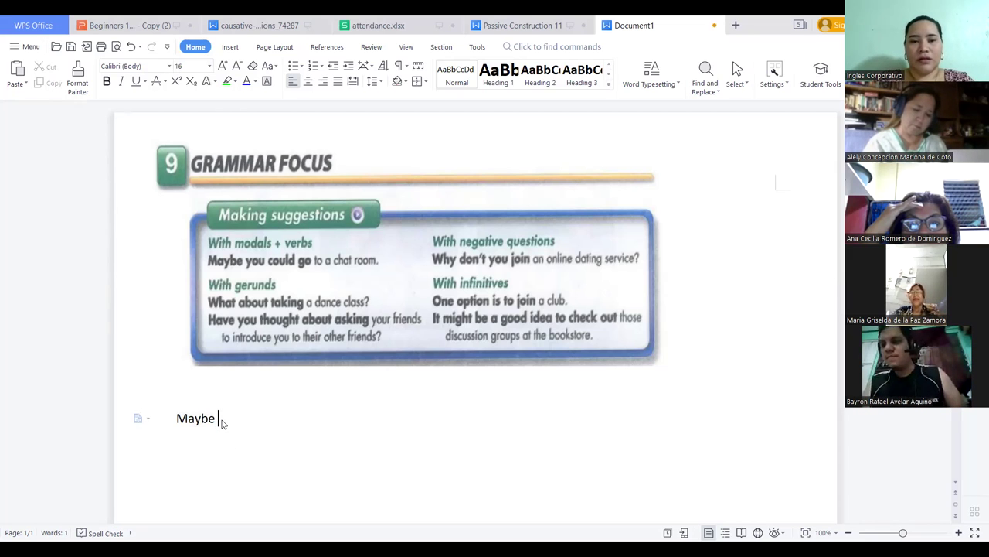
- Complete the line with '+ personal pronoun + modal + verb in base form + complement.' and start a new line
text(+)
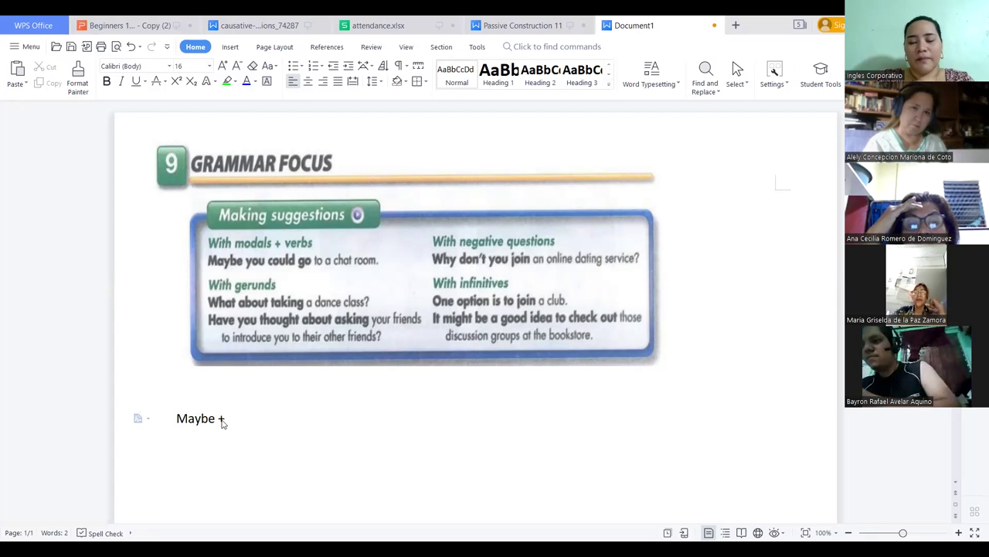
text( personal )
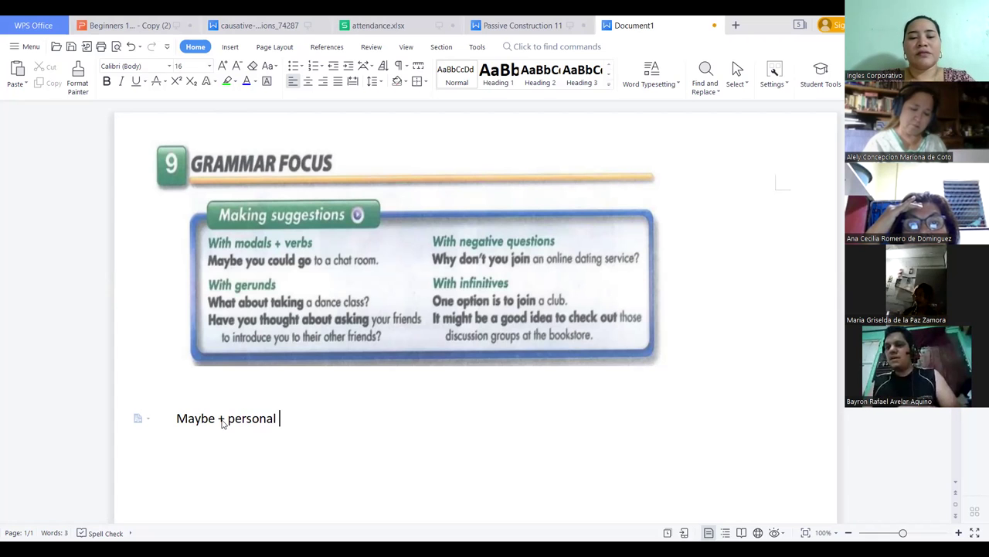
text(prono)
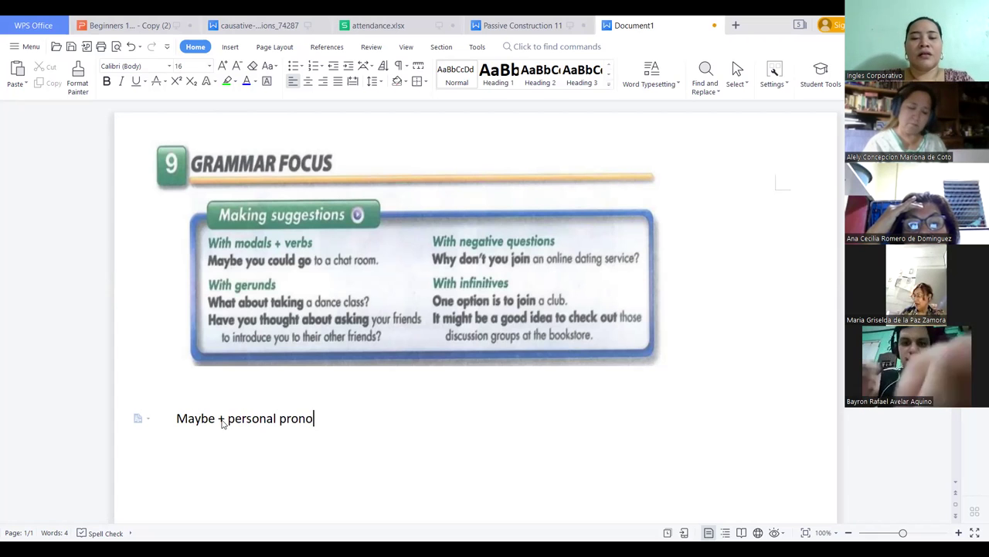
text(un + )
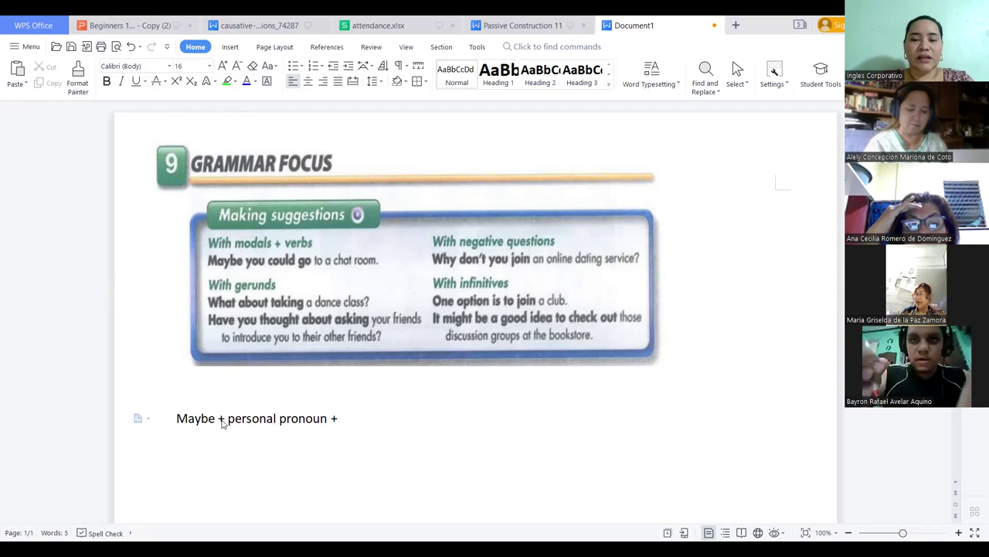
text(Mo)
key(BackSpace)
text(ODA)
key(BackSpace)
key(BackSpace)
key(BackSpace)
key(BackSpace)
text(mosa)
key(BackSpace)
key(BackSpace)
text(dal )
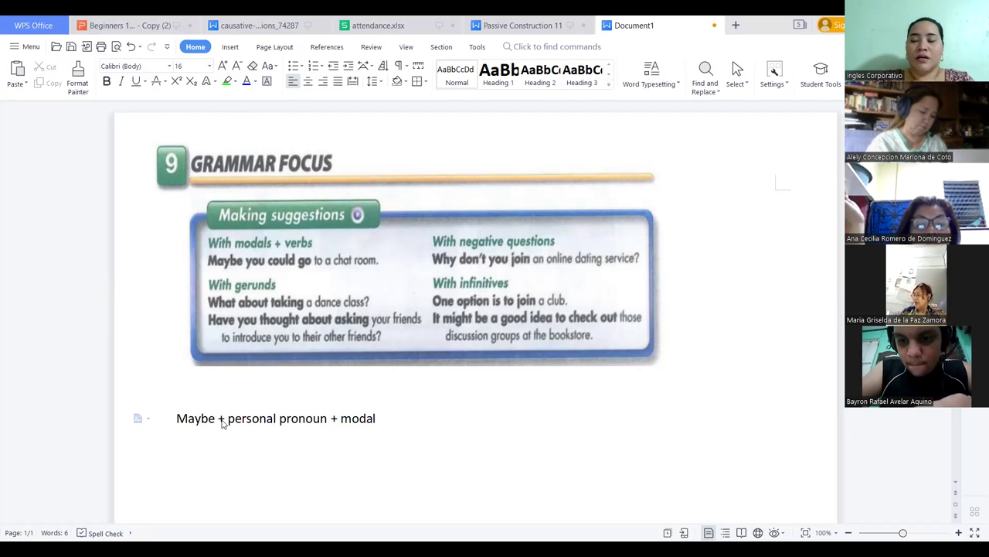
text(+ ver)
text(b verb)
key(BackSpace)
text(verb in)
key(BackSpace)
key(BackSpace)
key(BackSpace)
key(BackSpace)
key(BackSpace)
key(BackSpace)
key(BackSpace)
text(in base fo)
text(m)
key(BackSpace)
key(BackSpace)
text(orm)
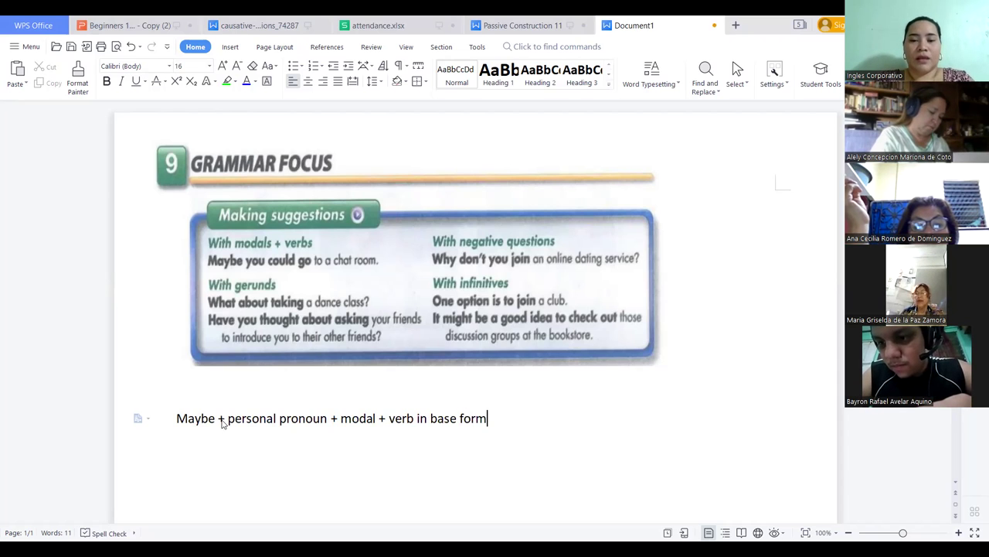
text( + coml)
key(BackSpace)
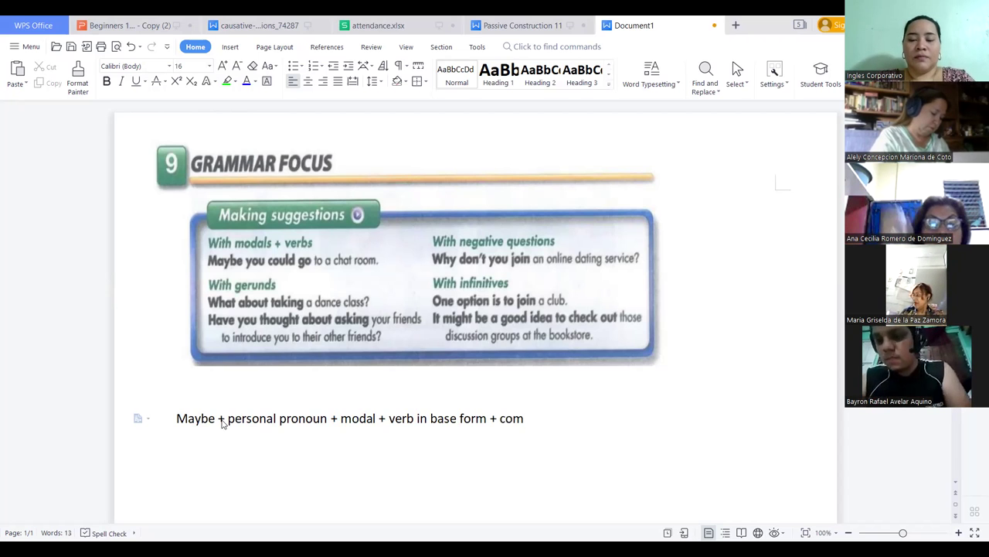
text(`)
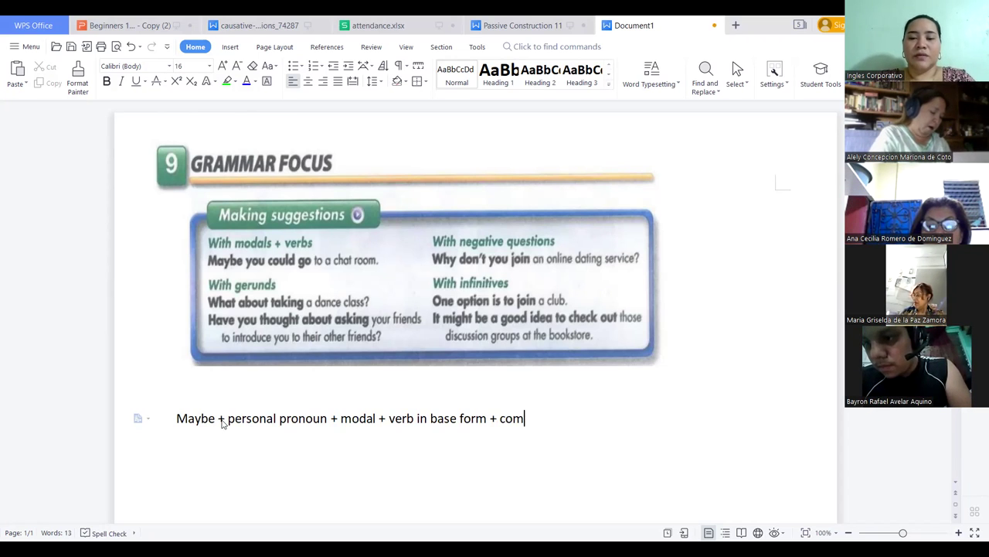
text(plement.)
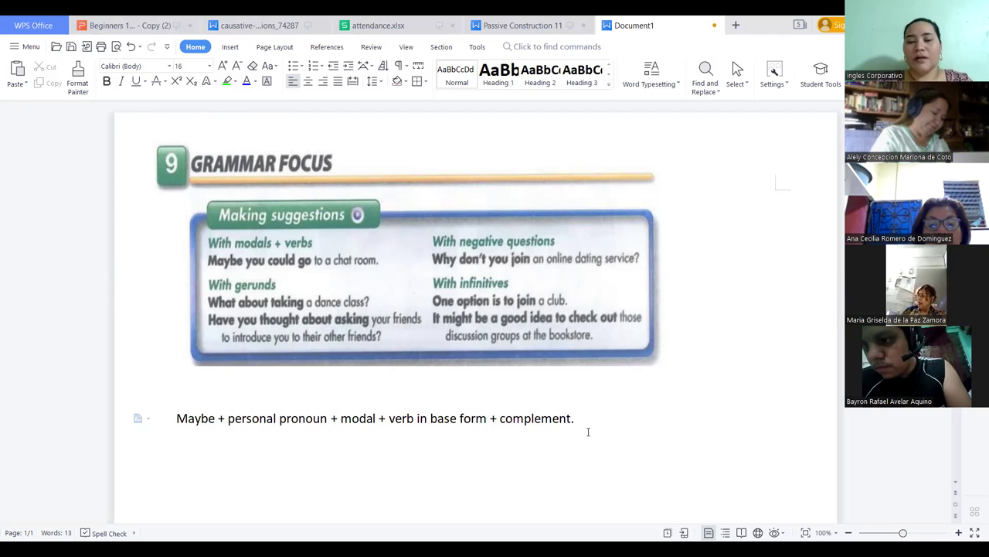
key(Return)
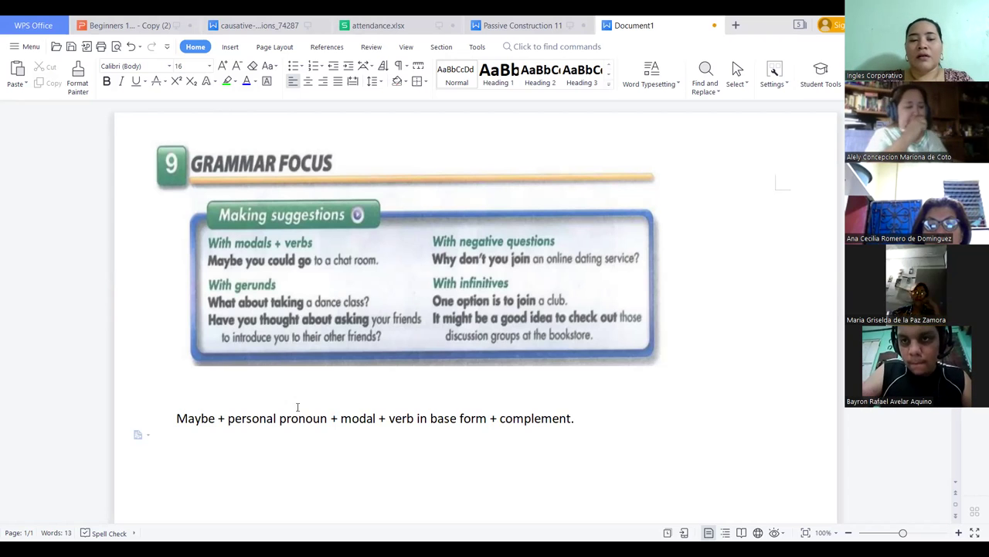
- Type the heading 'Making suggestions with modals.' on a new line above the pattern sentence
click(252, 392)
key(Return)
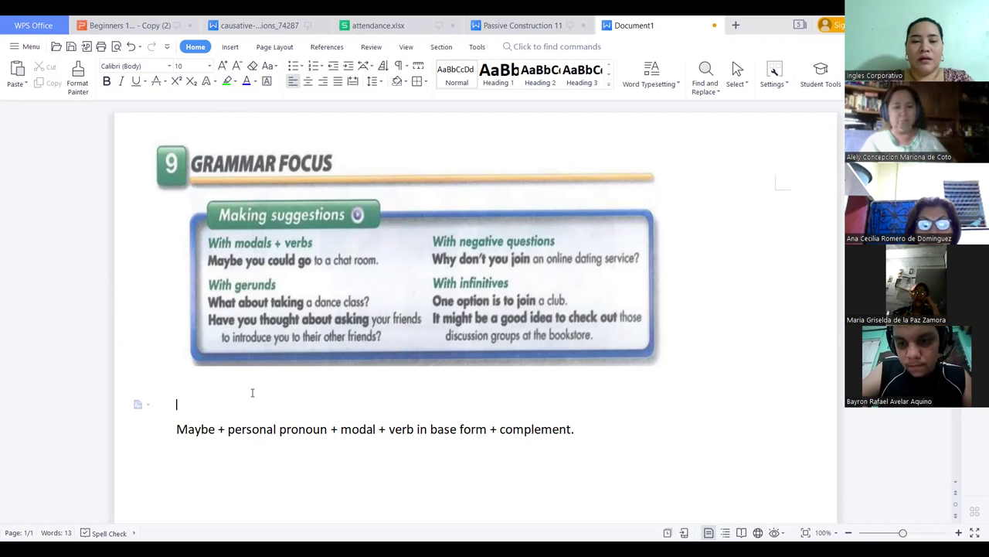
text(Makin)
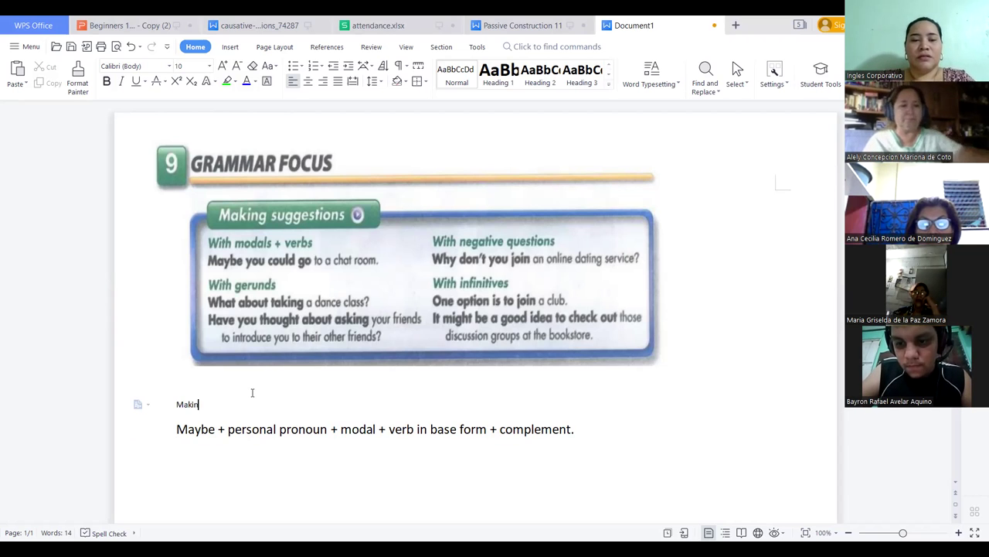
text(g suges)
key(BackSpace)
key(BackSpace)
text(gg)
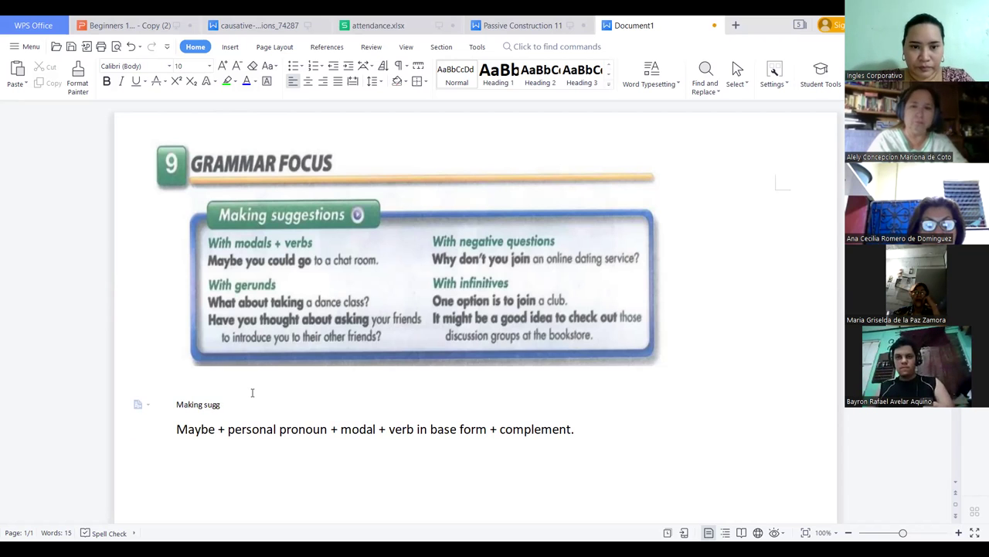
text(estions with mod)
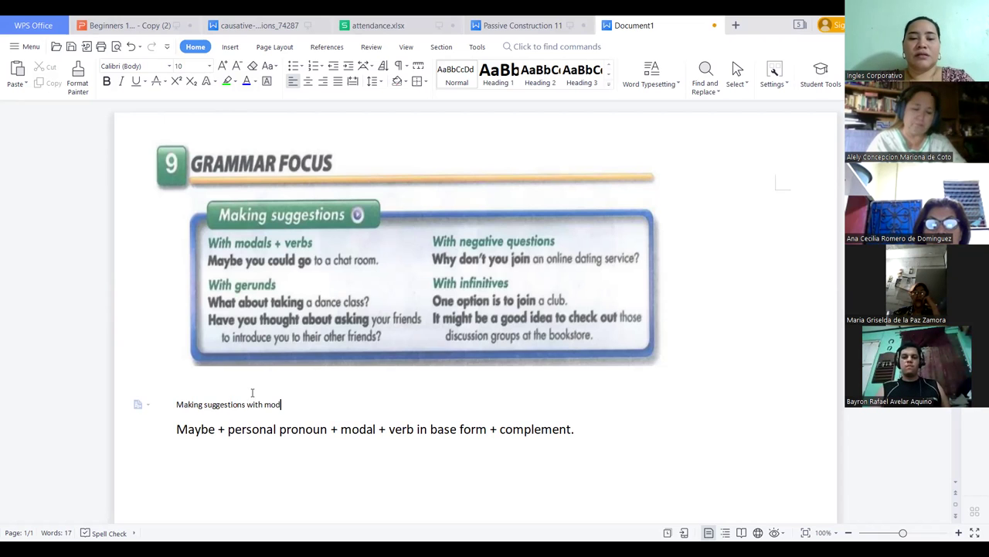
text(als)
key(BackSpace)
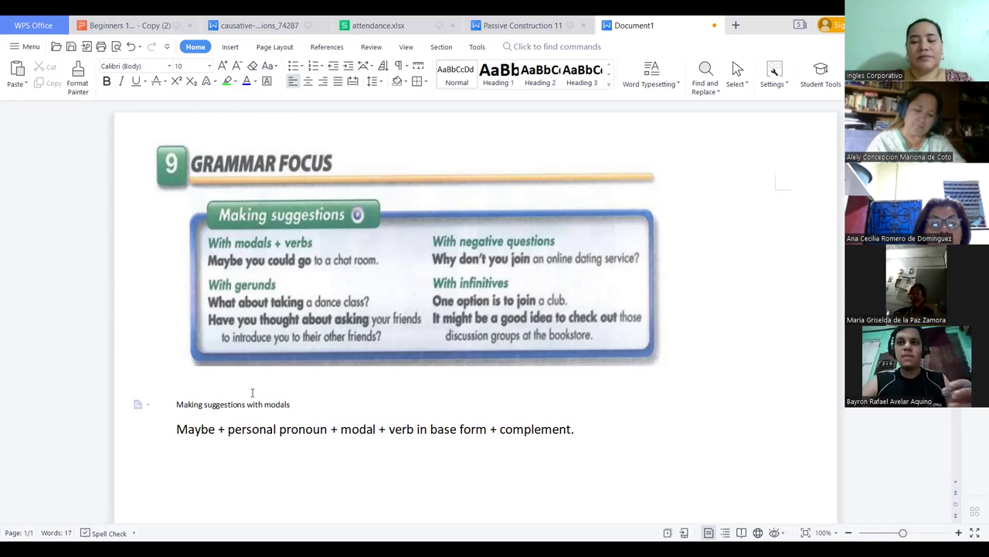
text(.)
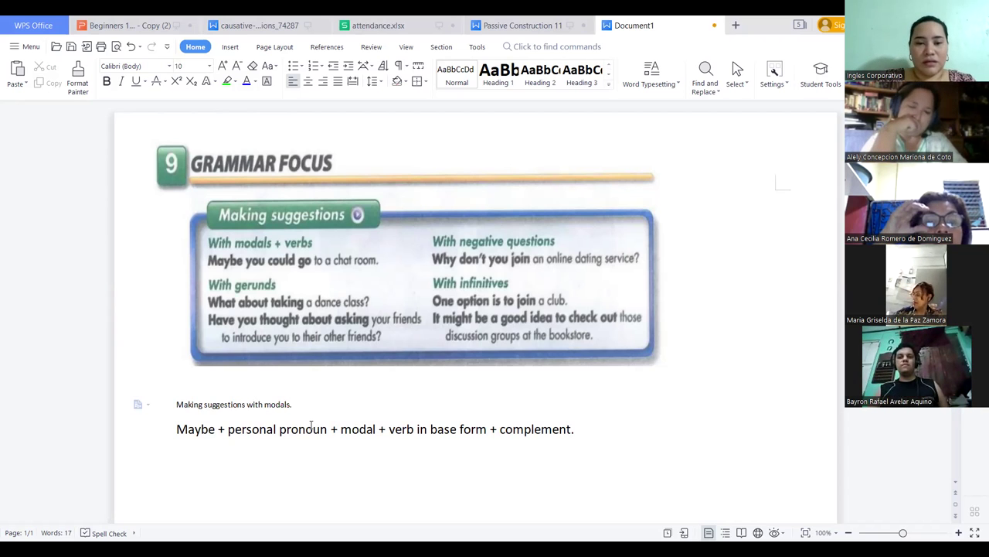
- Make the heading bold and enlarge its font size two steps
drag(297, 404, 176, 402)
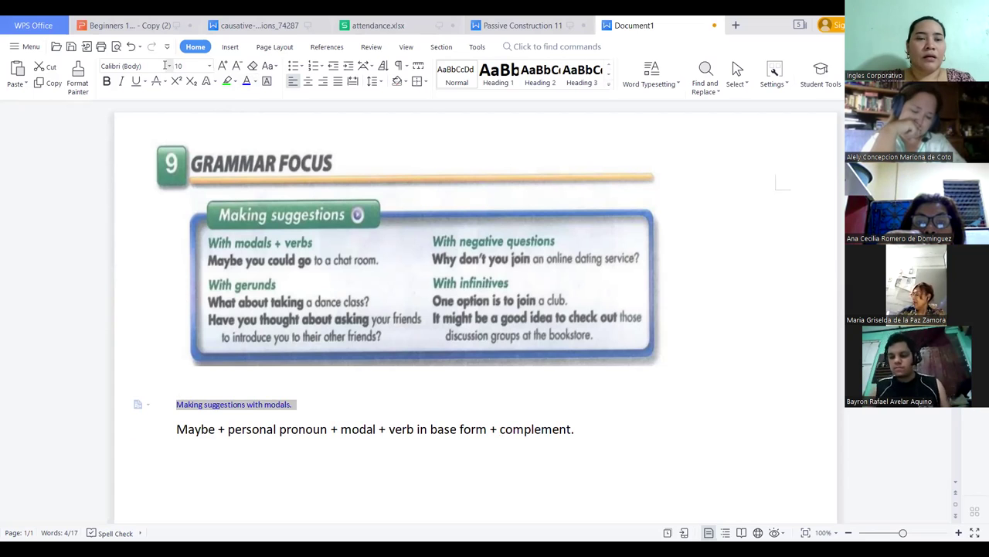
click(107, 83)
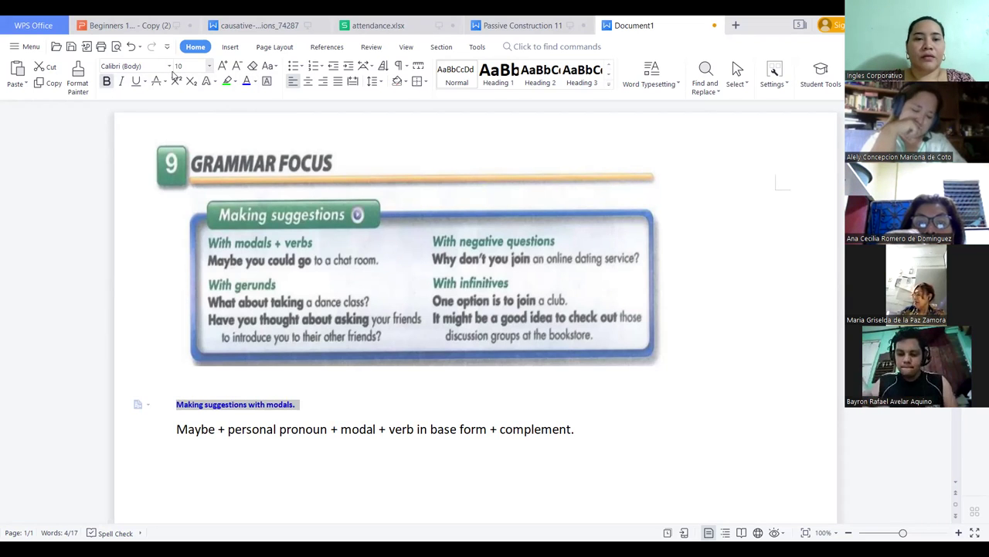
key(ctrl+])
key(ctrl+])
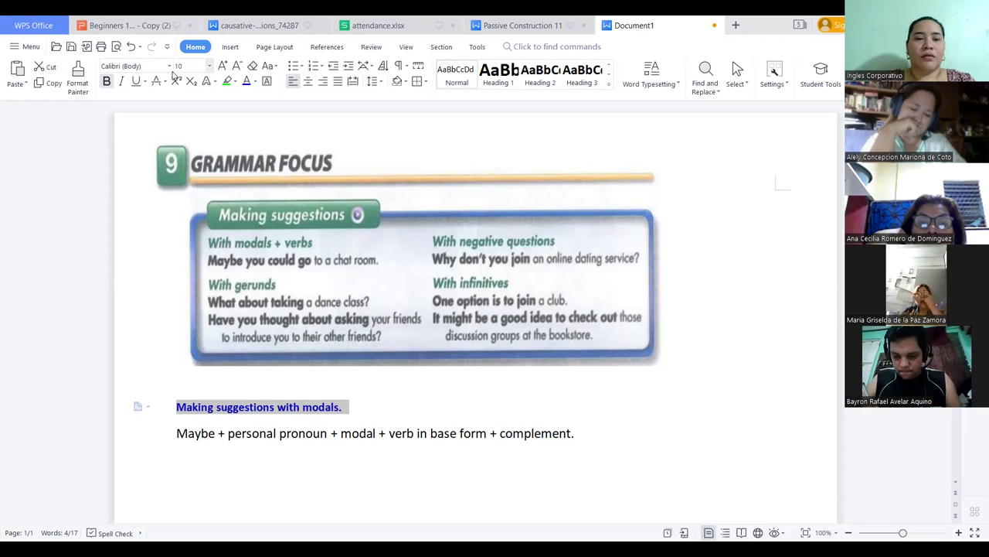
key(ctrl+])
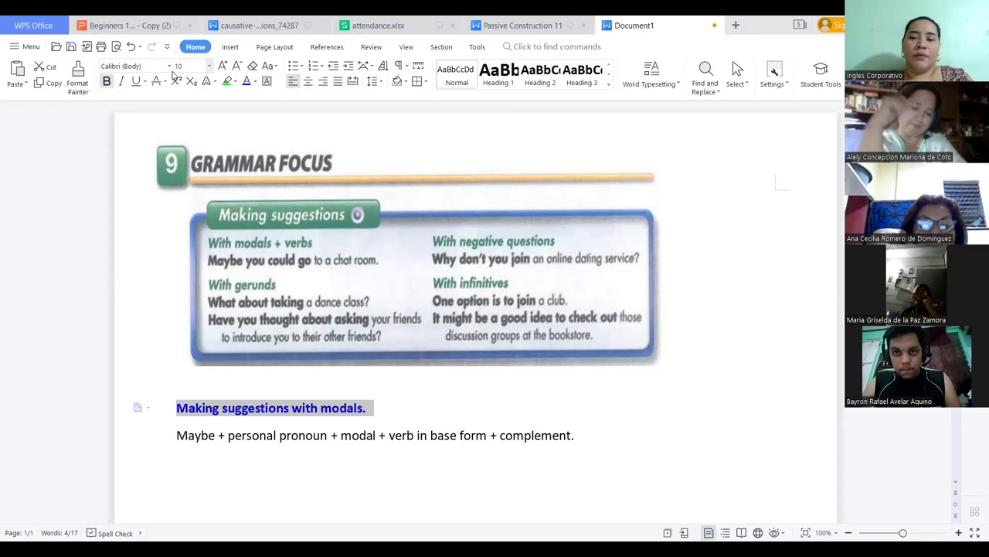
- Add an empty paragraph after the 'complement.' pattern line
click(595, 427)
key(Return)
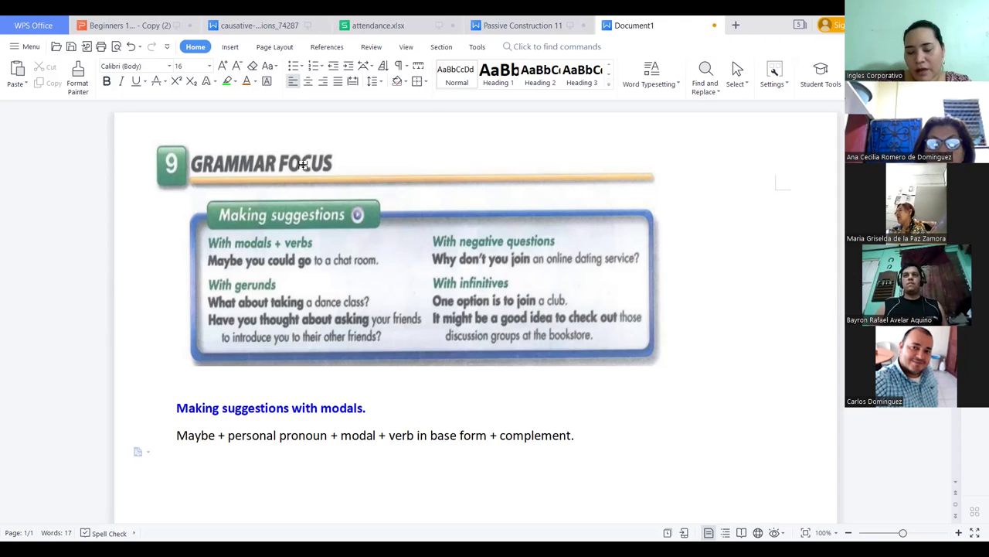
- Type the first example 'Maybe you could go to a chat room.'
text(Mayb)
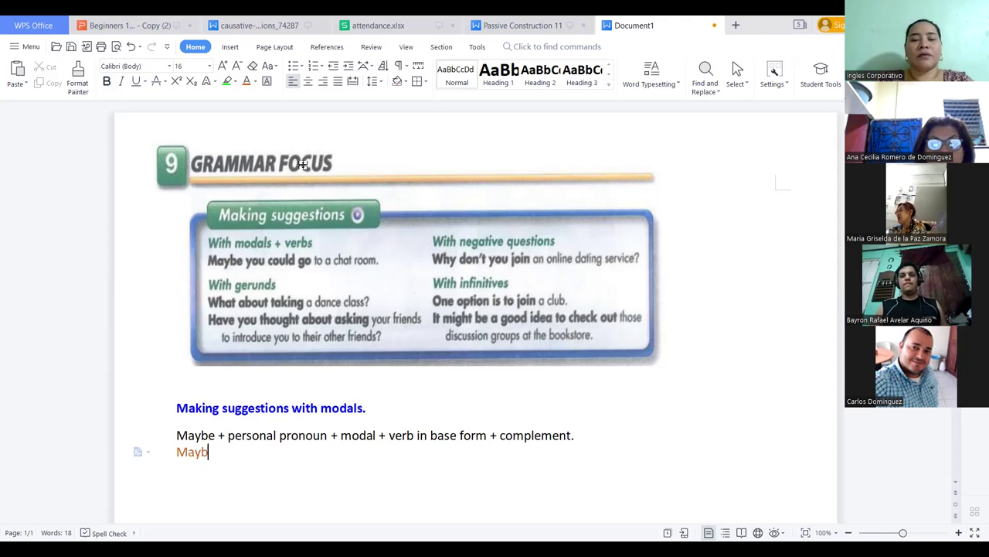
text(e yu)
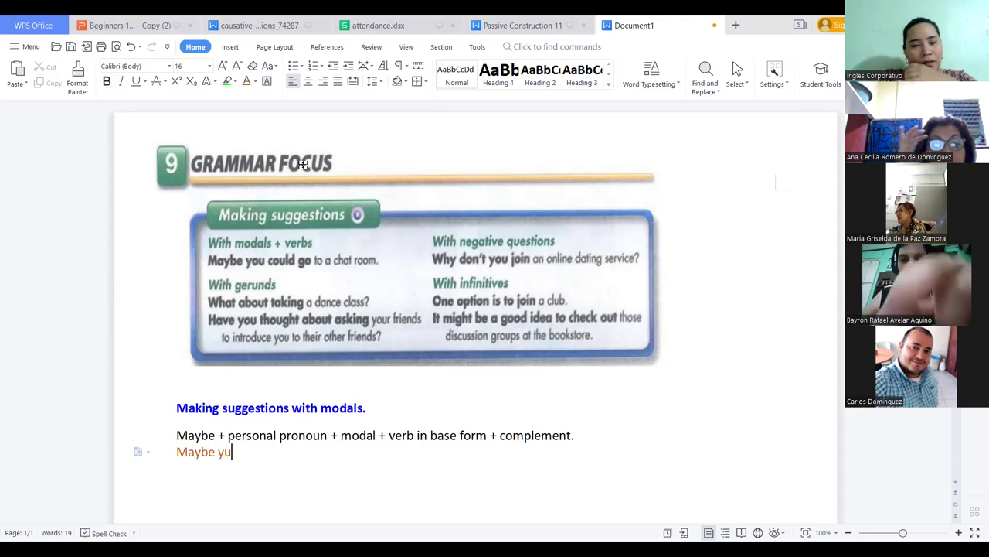
key(BackSpace)
text(ou could)
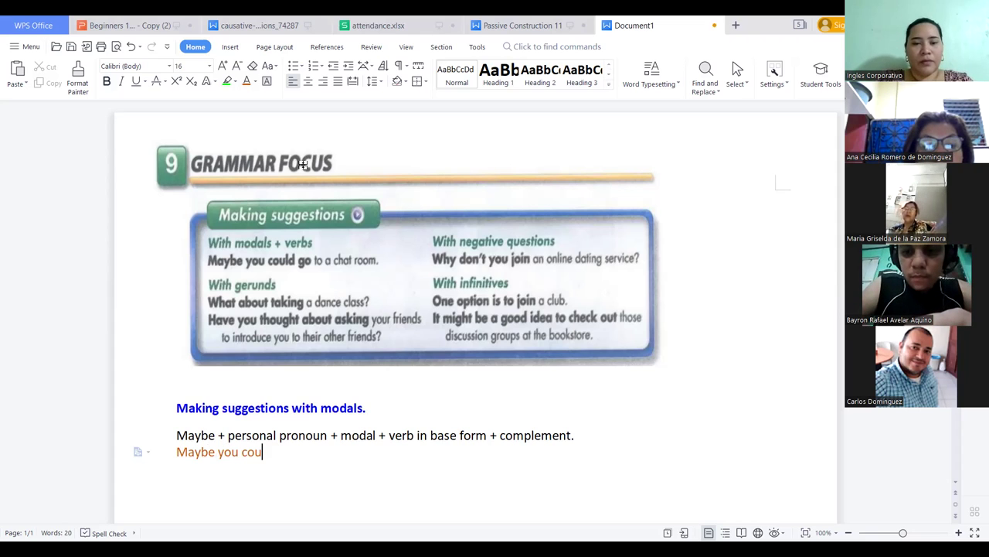
text( go to a c)
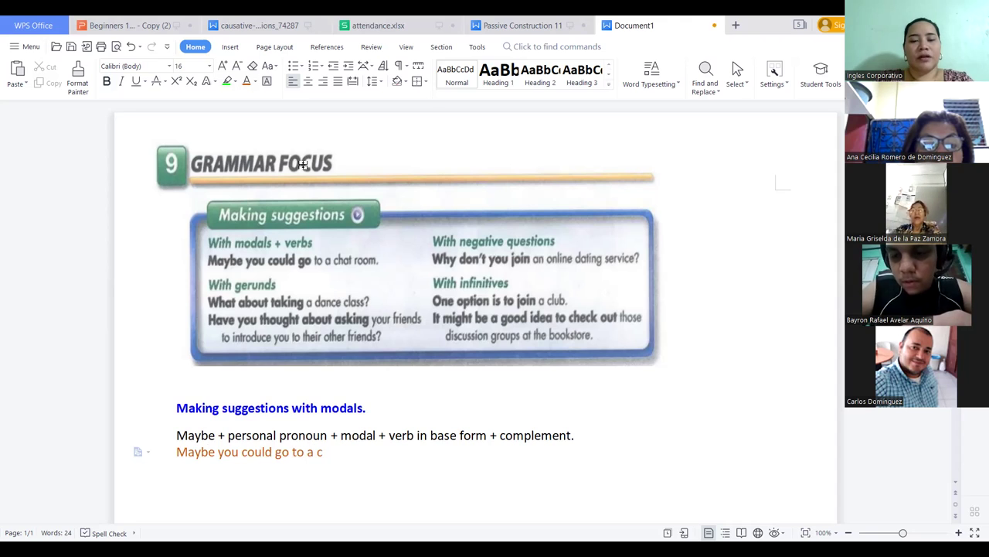
text(hh)
key(BackSpace)
text(har)
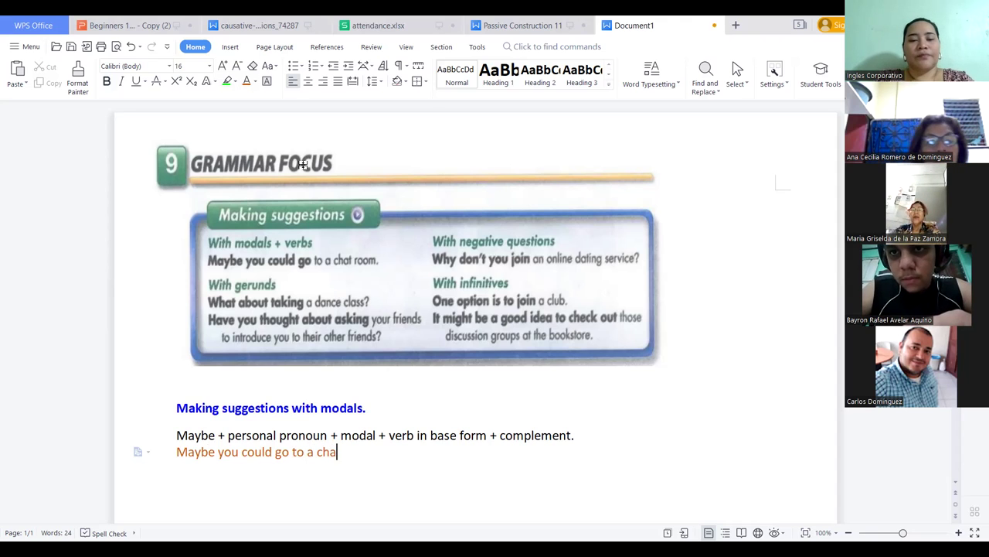
key(BackSpace)
key(BackSpace)
text(t r)
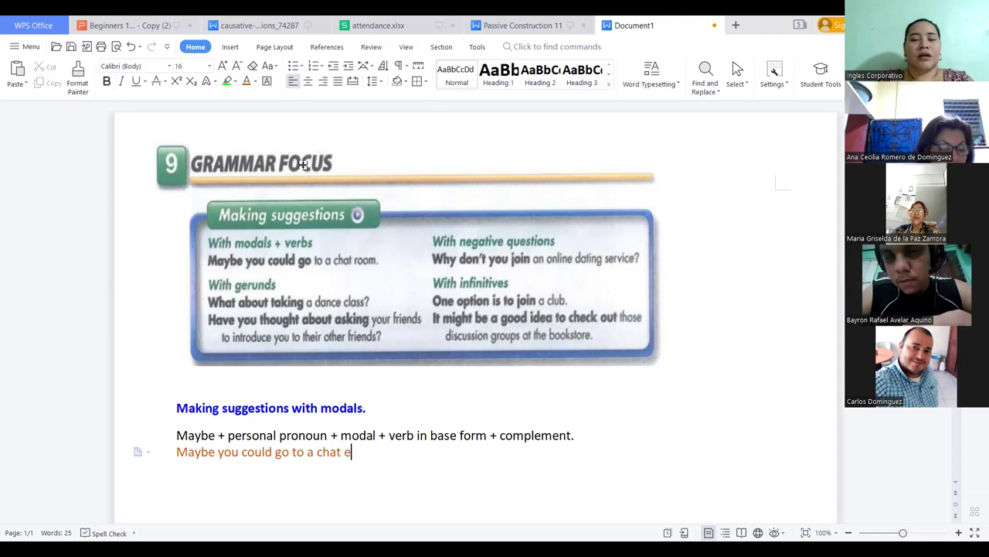
text(oom)
key(BackSpace)
text(,)
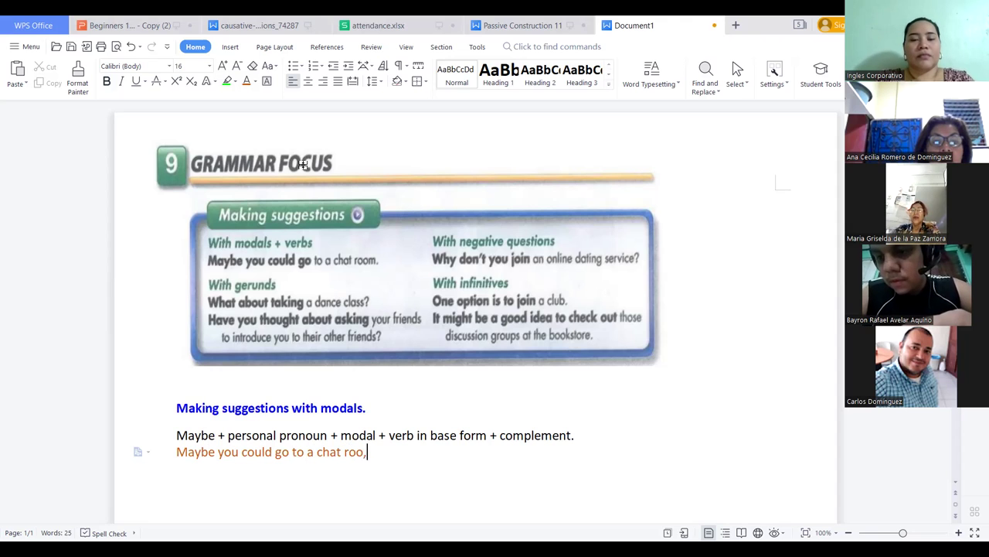
text(m)
key(BackSpace)
text(m)
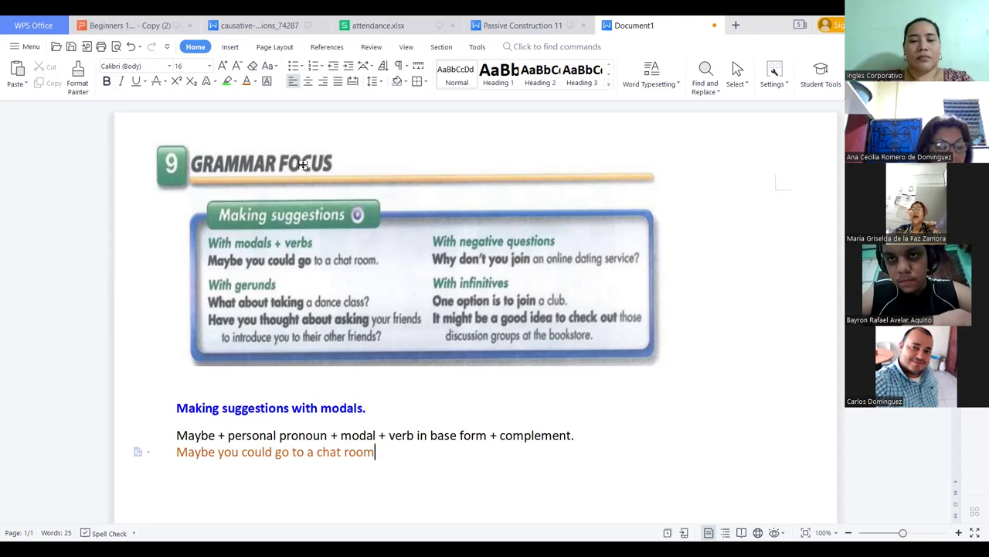
text(.)
key(Return)
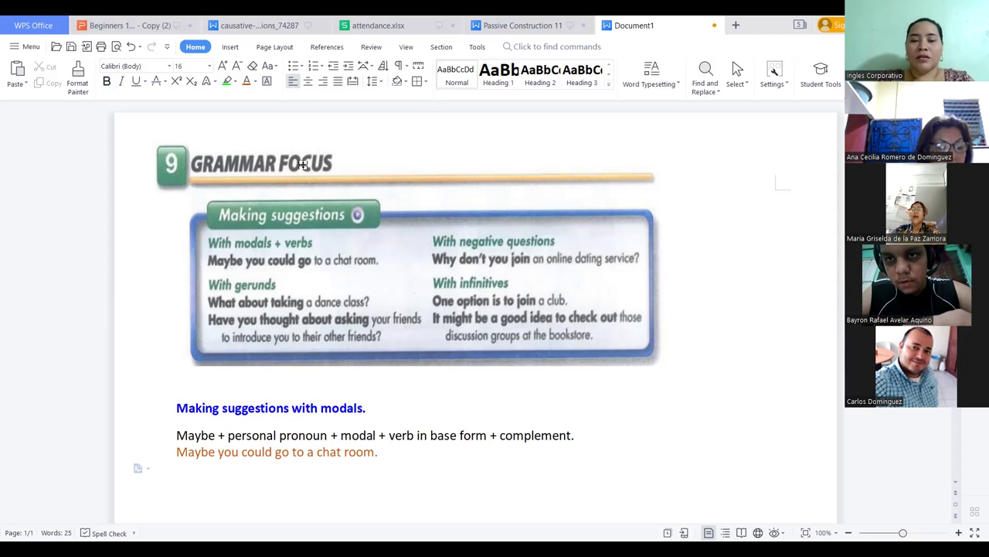
- Type the second example 'Maybe you should go to a blind date.'
text(Maybe y)
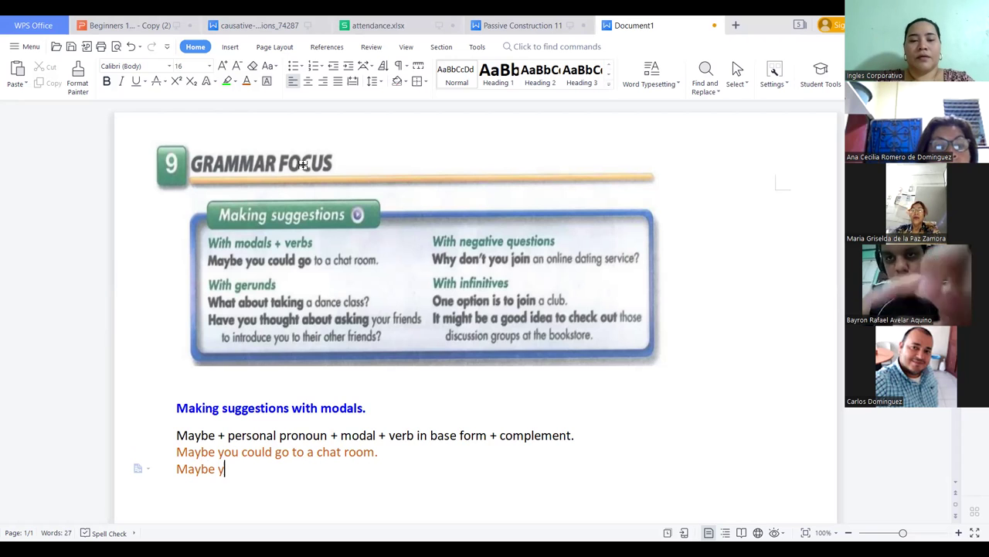
text(ou should go to a blind date.)
key(Return)
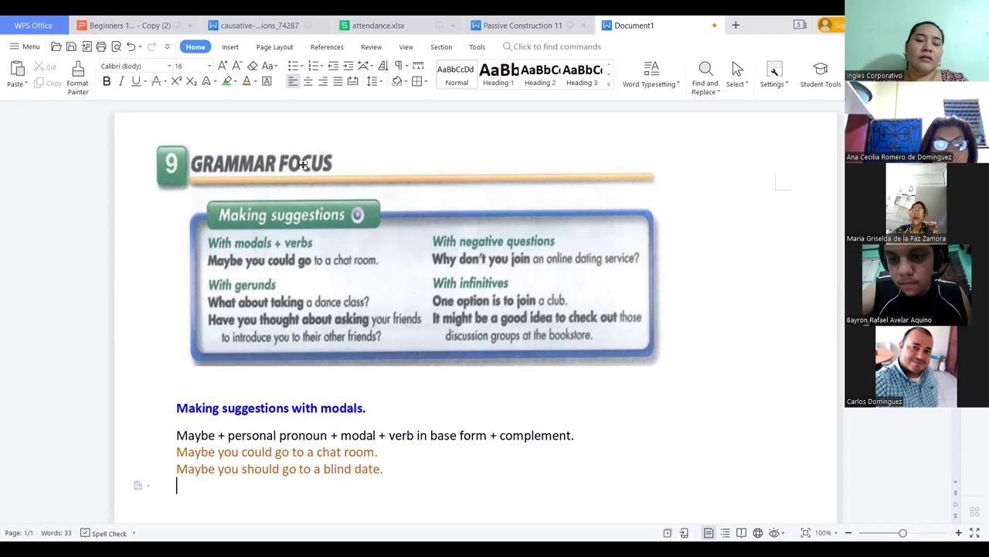
- Type the third example 'Maybe you might use a chat room.'
text(Myab e)
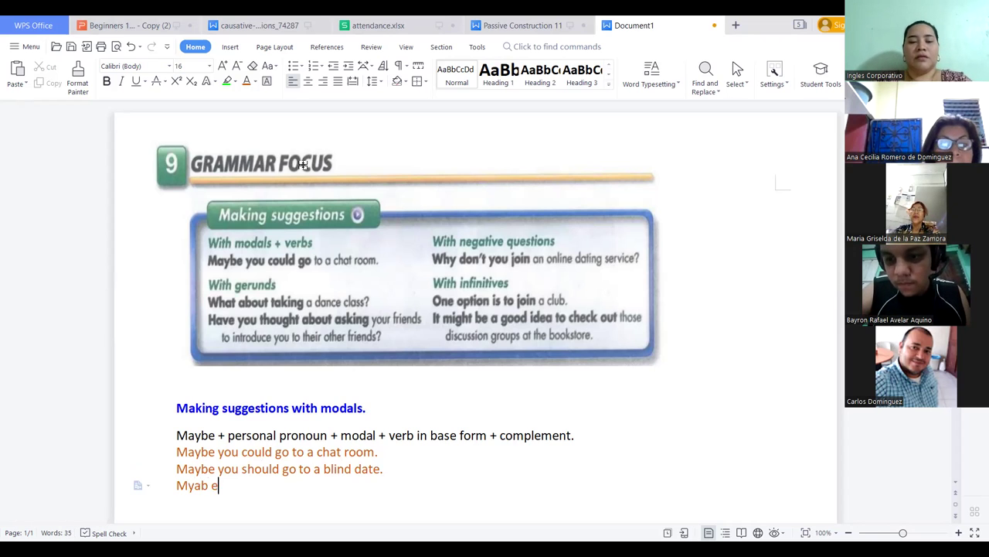
key(BackSpace)
text(e)
key(BackSpace)
key(BackSpace)
key(BackSpace)
key(BackSpace)
text(aybe you Might)
key(BackSpace)
key(BackSpace)
key(BackSpace)
key(BackSpace)
key(BackSpace)
text(Mi)
key(BackSpace)
key(BackSpace)
text(might use a char)
key(BackSpace)
text(t room.)
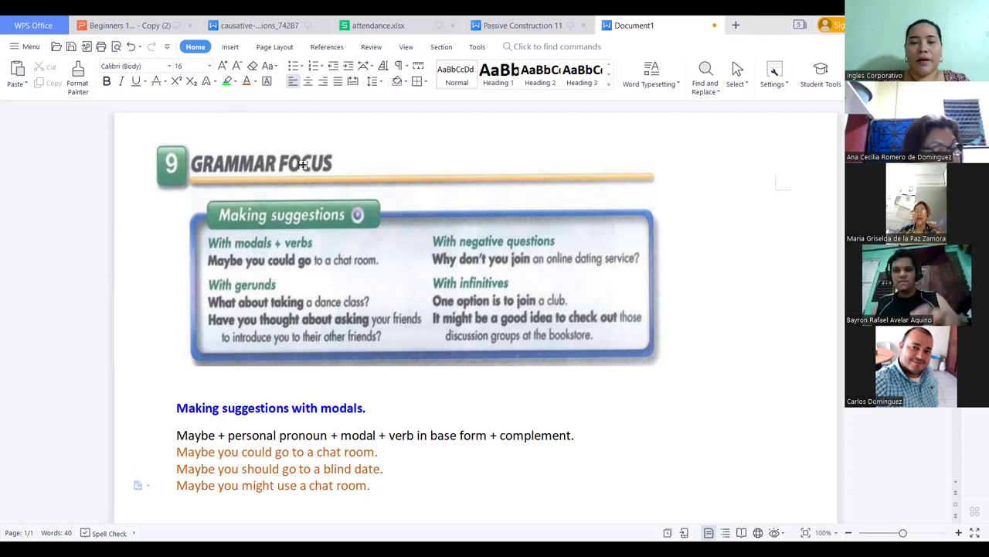
- Bold 'could', 'should' and 'might' in the three example sentences
mouse_move(273, 452)
mouse_down()
mouse_move(242, 455)
mouse_move(283, 454)
mouse_move(272, 452)
mouse_up()
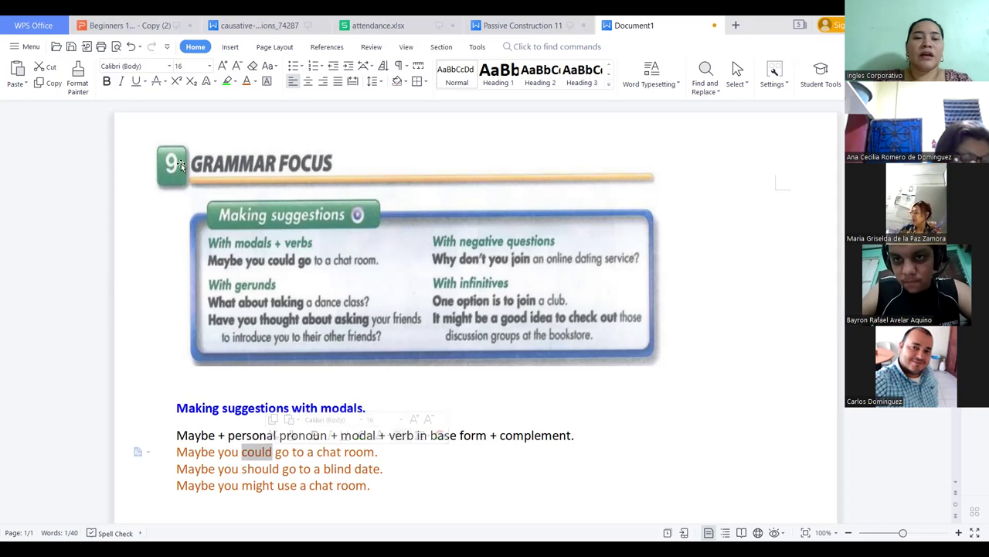
click(107, 82)
drag(281, 470, 243, 474)
click(249, 469)
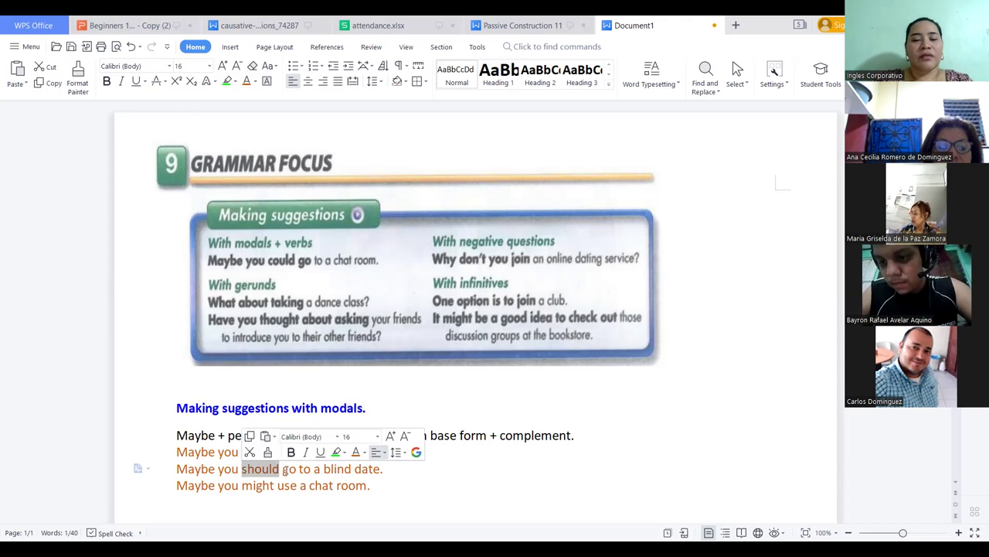
click(107, 82)
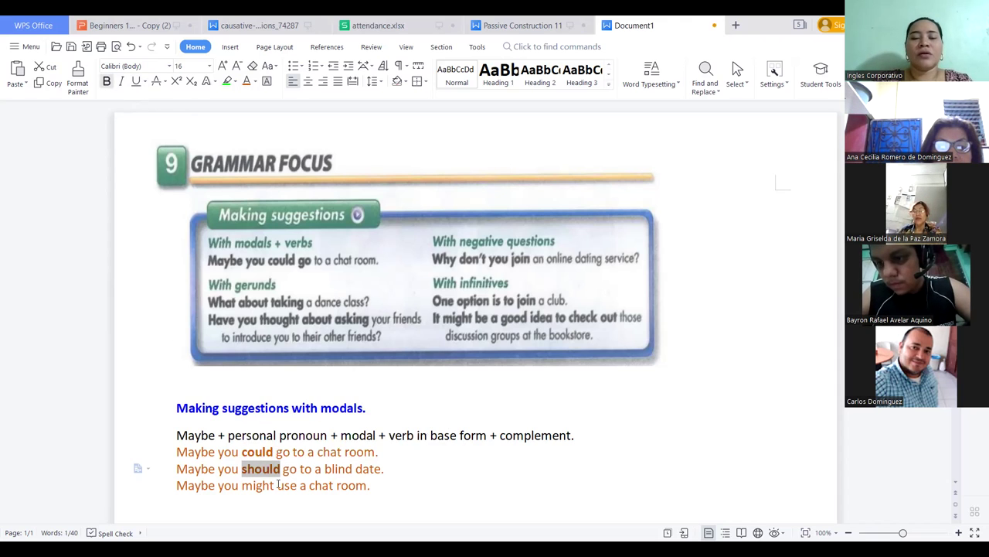
drag(272, 485, 243, 488)
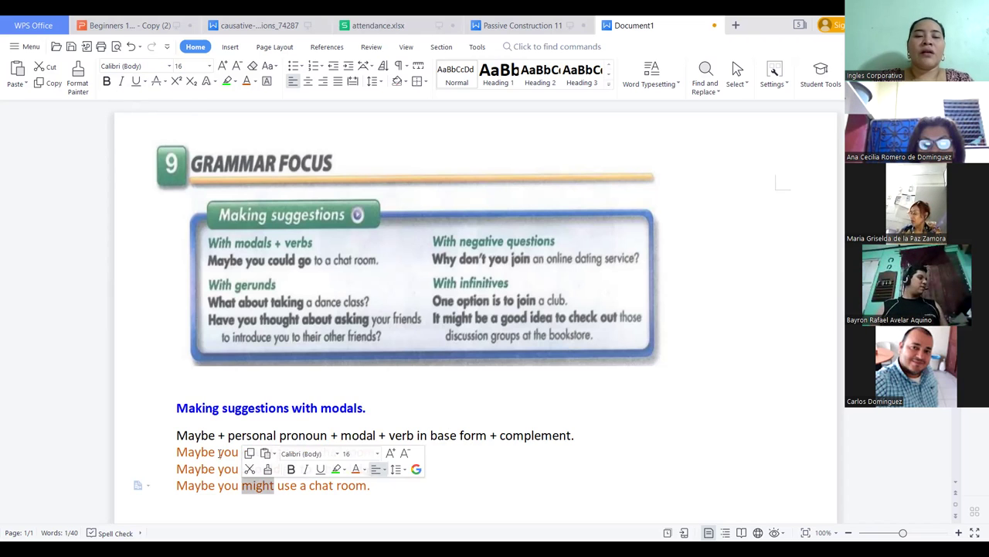
click(107, 82)
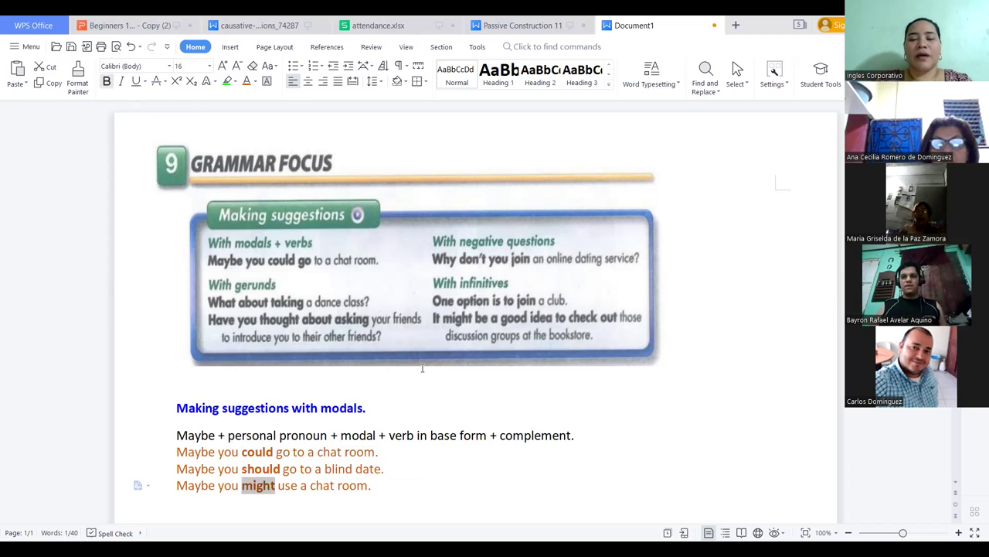
click(405, 487)
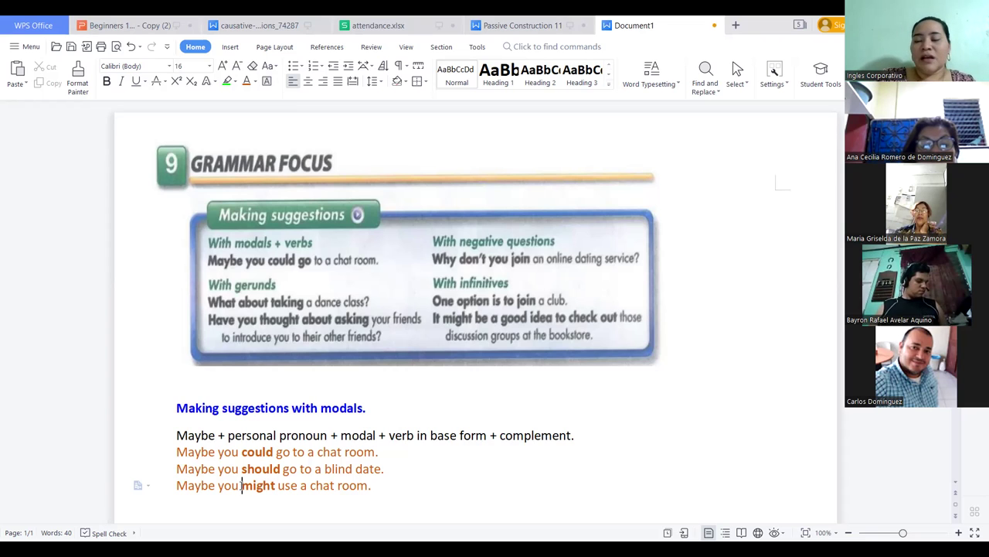
- Add alternative pronouns after 'you': '/ she' for might, '/ we' for should, '/ they' for could
click(242, 485)
text(/ she)
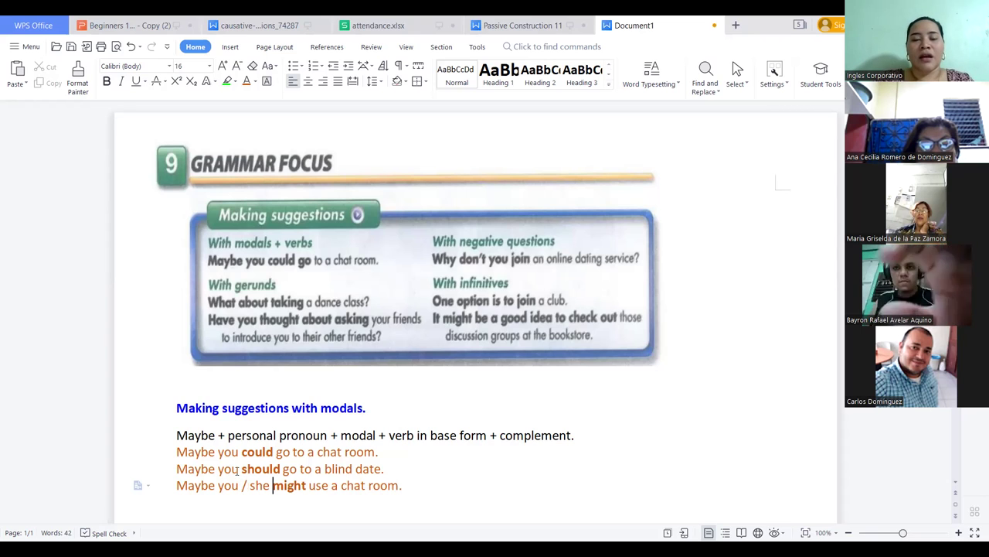
click(238, 468)
text(/ we)
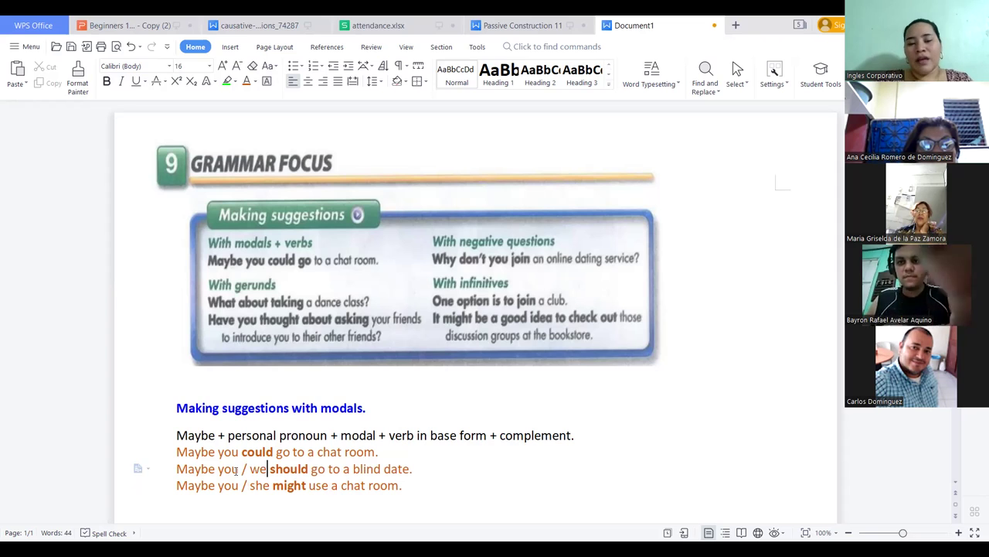
click(238, 453)
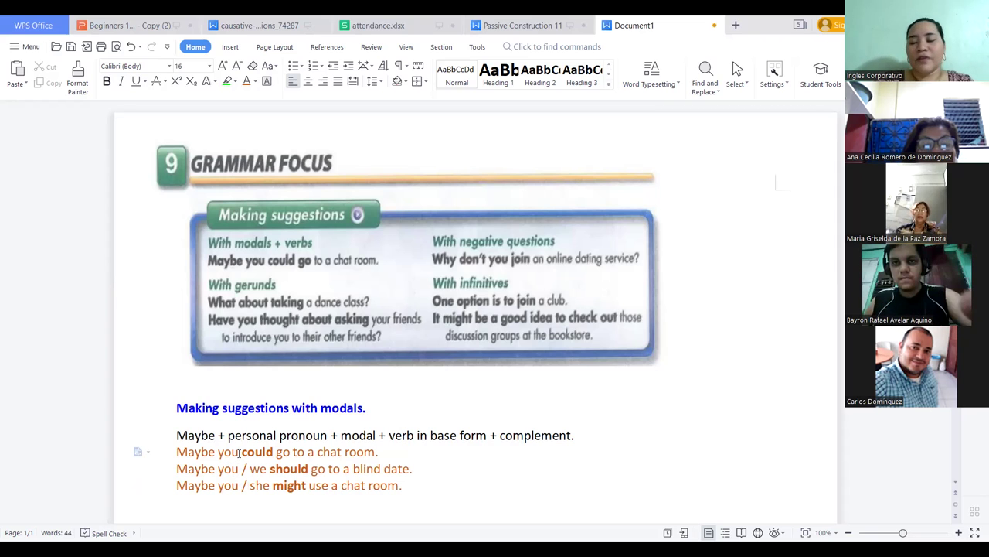
text(/ they)
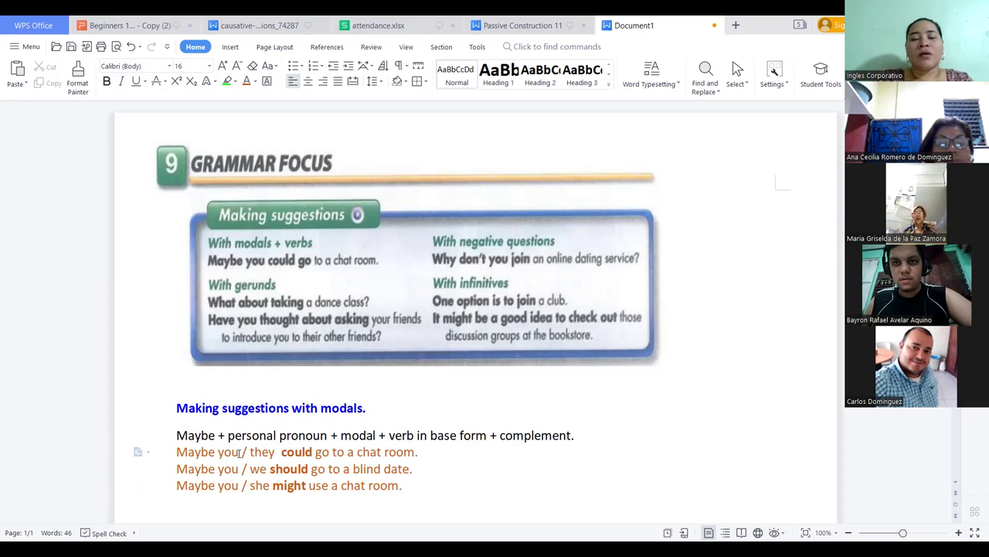
- Adjust the spacing before 'should' and 'might' so the modals line up in one column
click(271, 470)
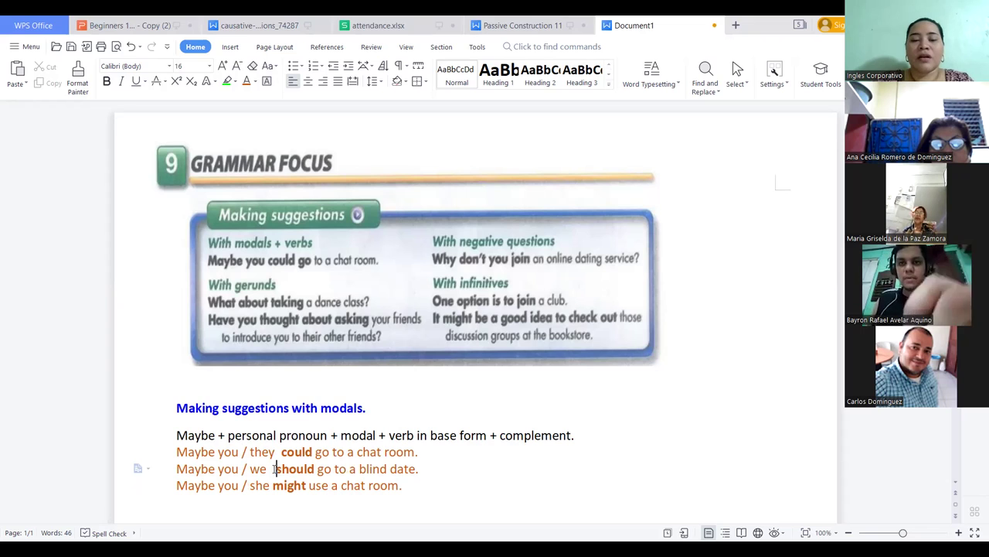
click(272, 485)
key(BackSpace)
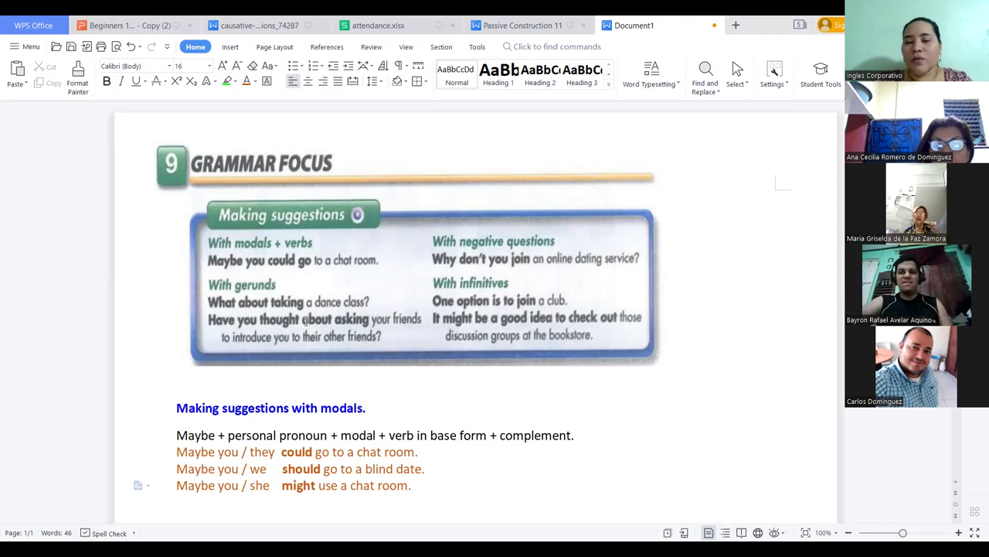
click(285, 470)
shift+click(283, 485)
click(283, 484)
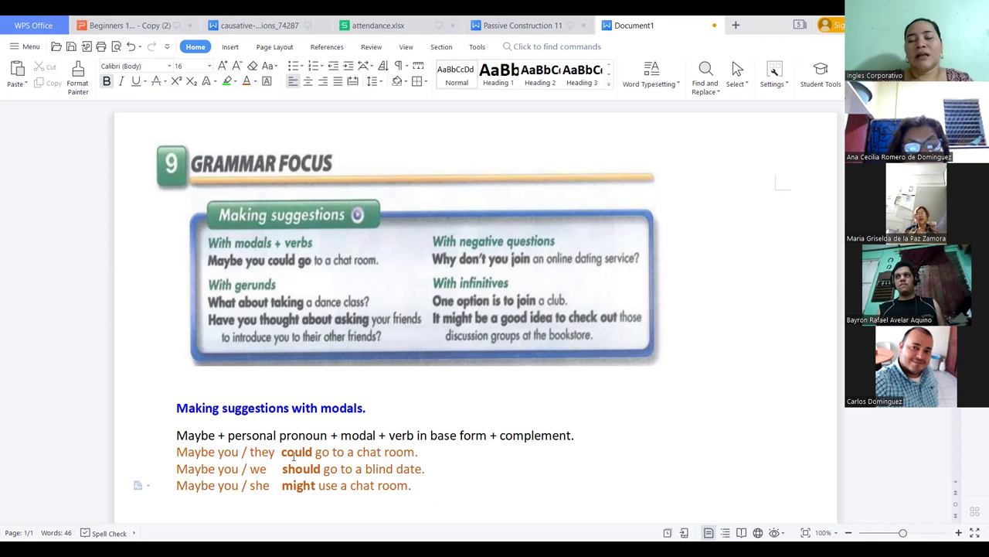
click(306, 492)
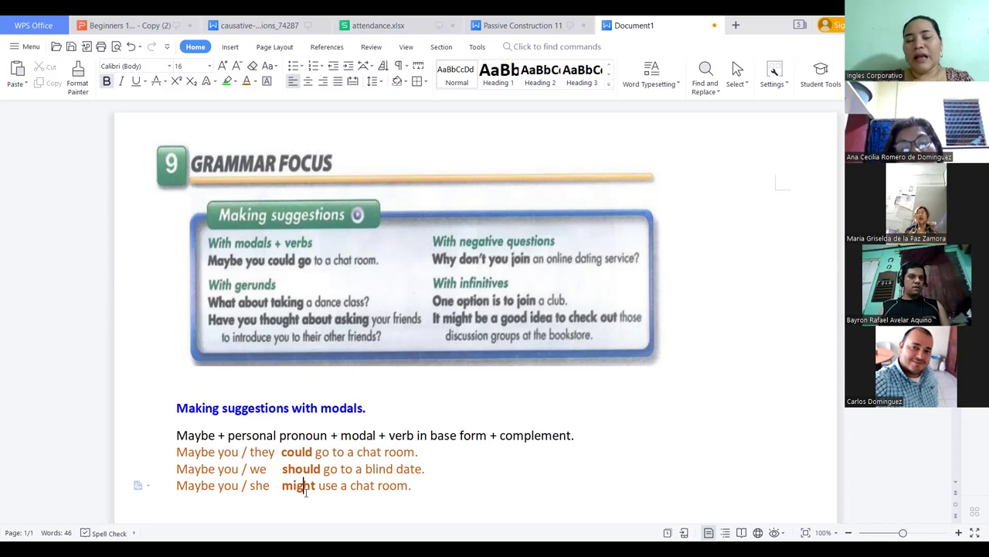
click(297, 488)
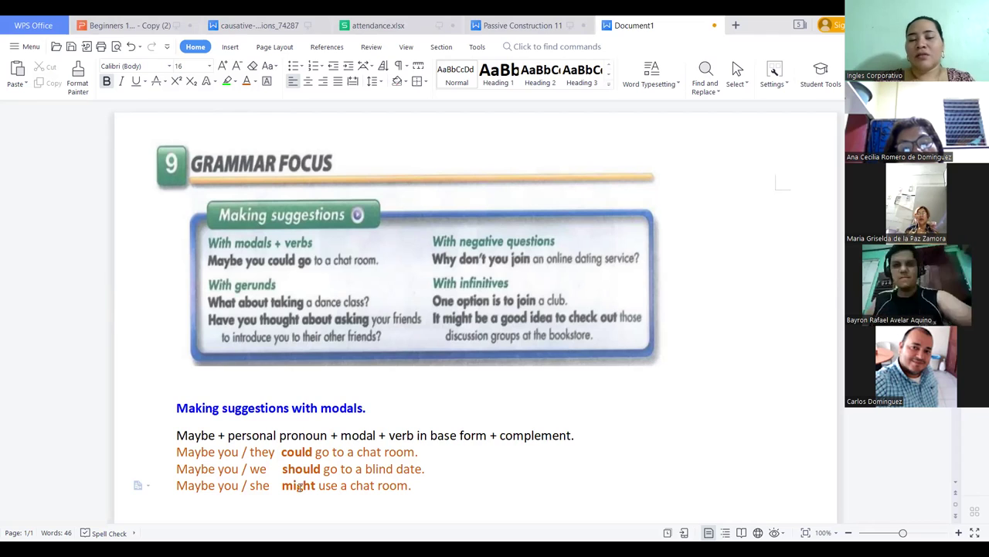
click(297, 453)
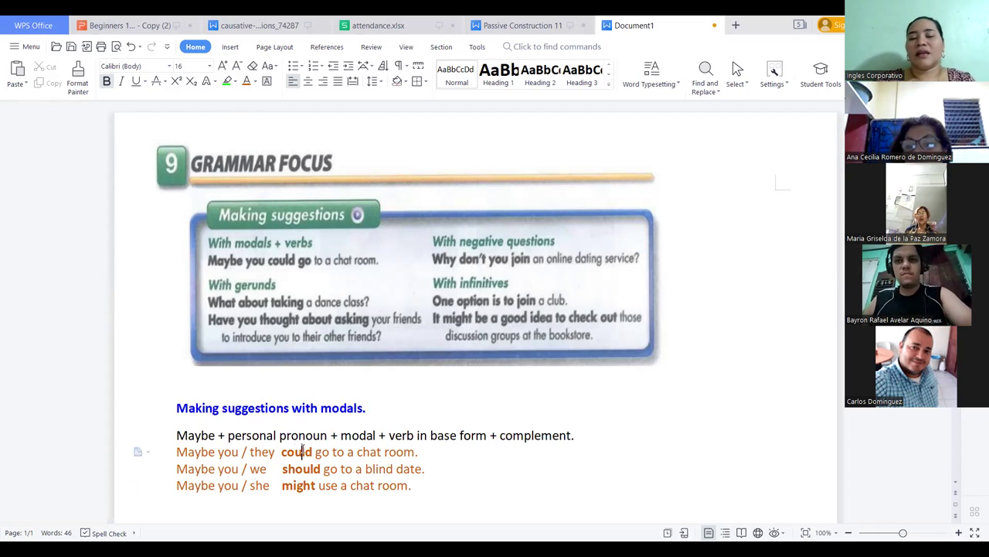
click(303, 469)
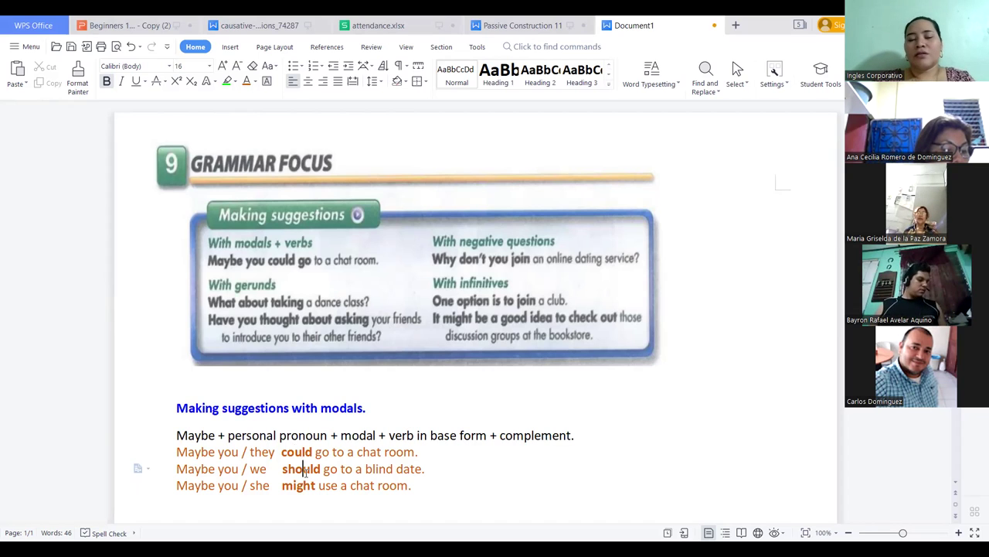
click(298, 486)
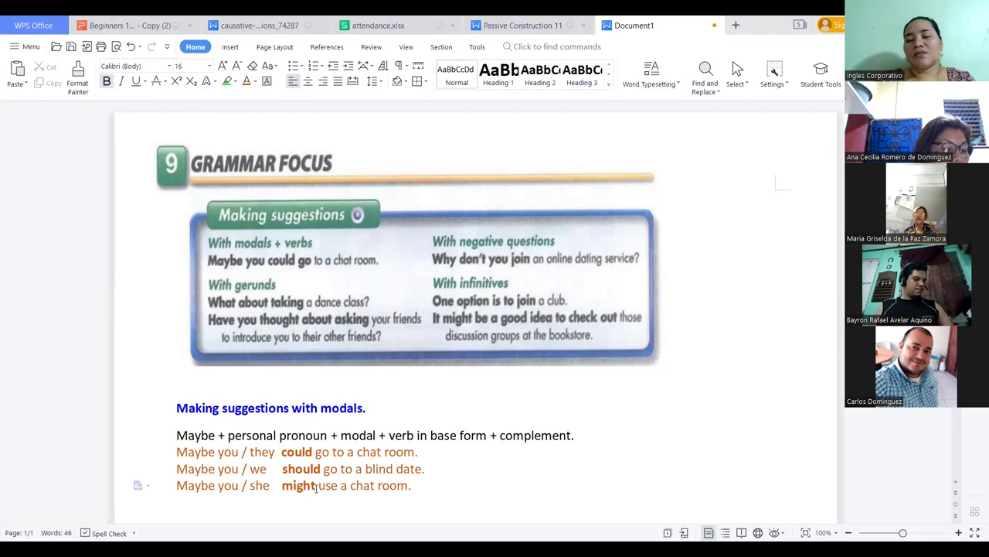
click(315, 485)
click(421, 492)
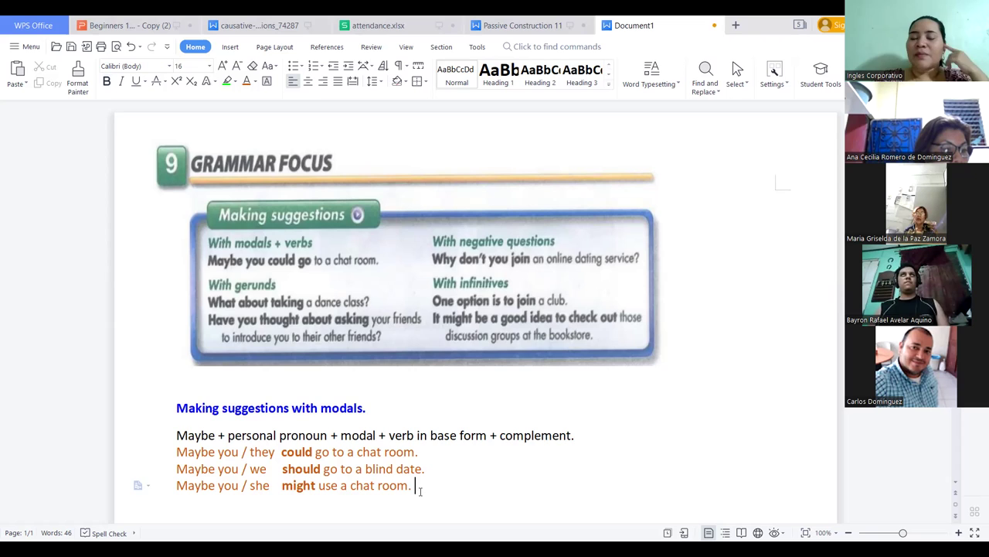
click(301, 469)
click(298, 452)
click(302, 471)
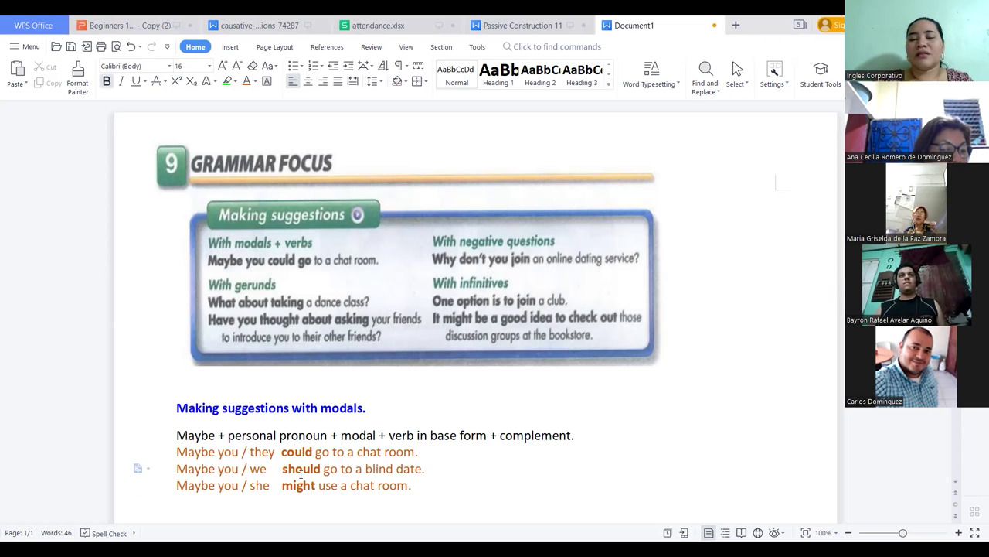
mouse_move(302, 452)
mouse_down()
mouse_move(332, 510)
mouse_move(298, 478)
mouse_up()
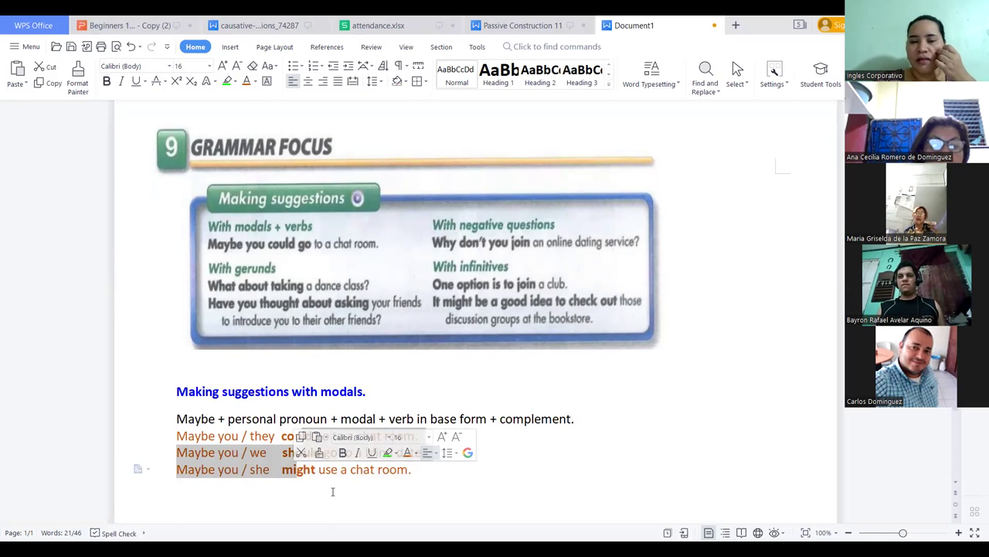
- Underline 'you / they could go to a chat room.' in the first example
click(332, 492)
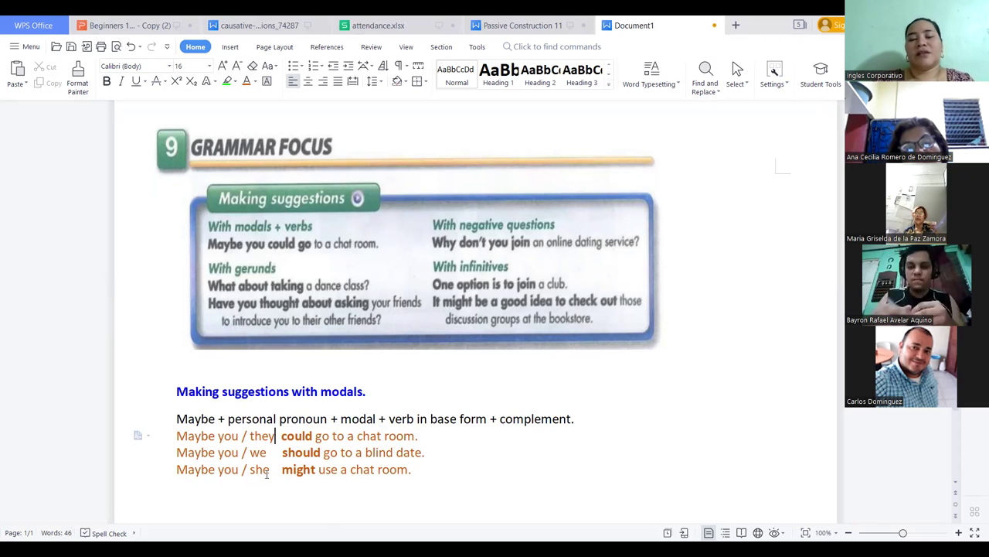
click(260, 453)
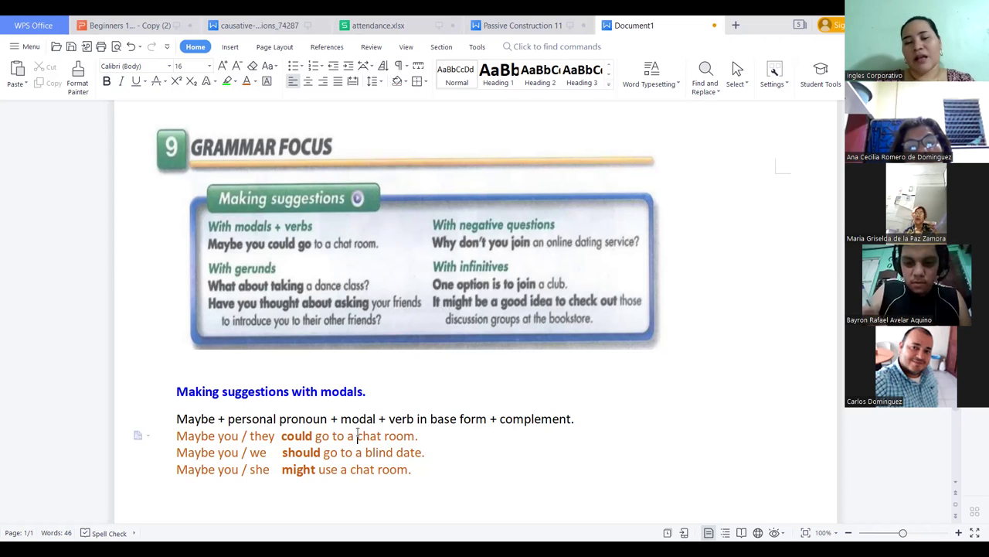
click(455, 445)
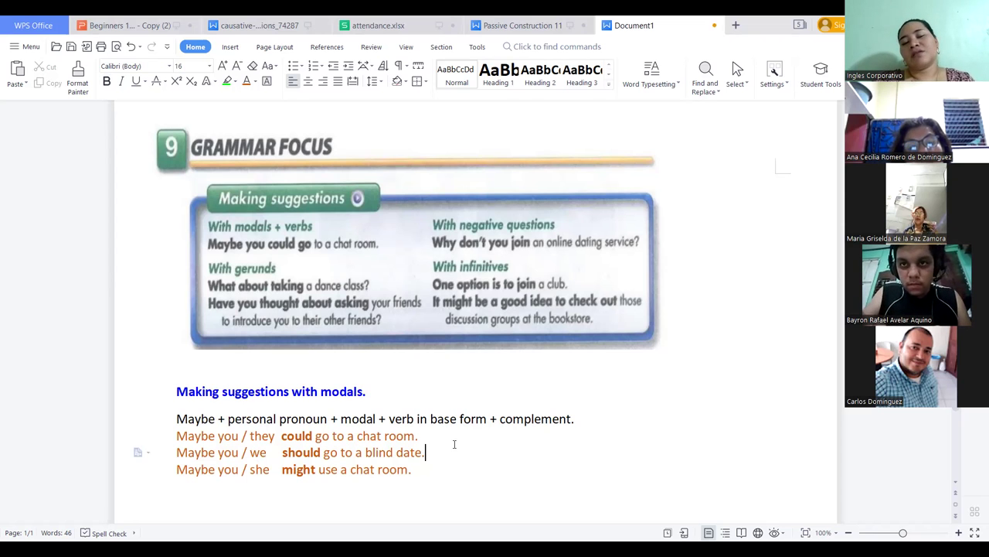
click(211, 436)
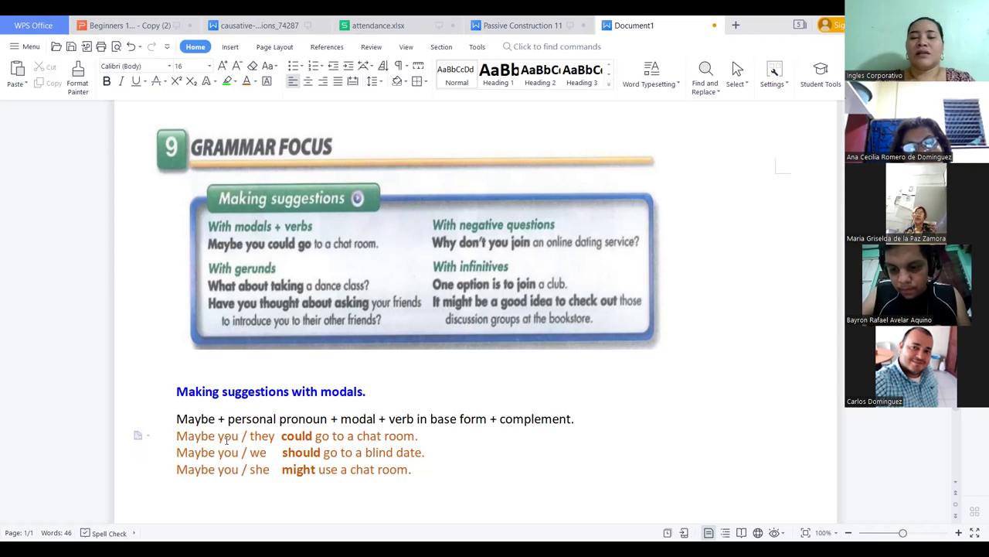
mouse_move(218, 438)
mouse_down()
mouse_move(424, 438)
mouse_move(215, 438)
mouse_move(255, 333)
mouse_move(269, 438)
mouse_move(218, 438)
mouse_up()
click(423, 438)
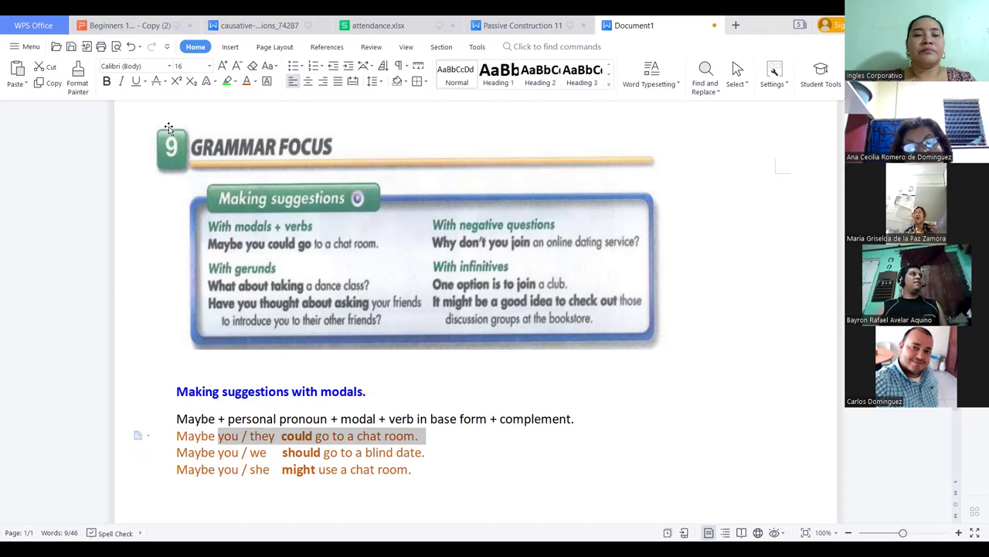
click(136, 81)
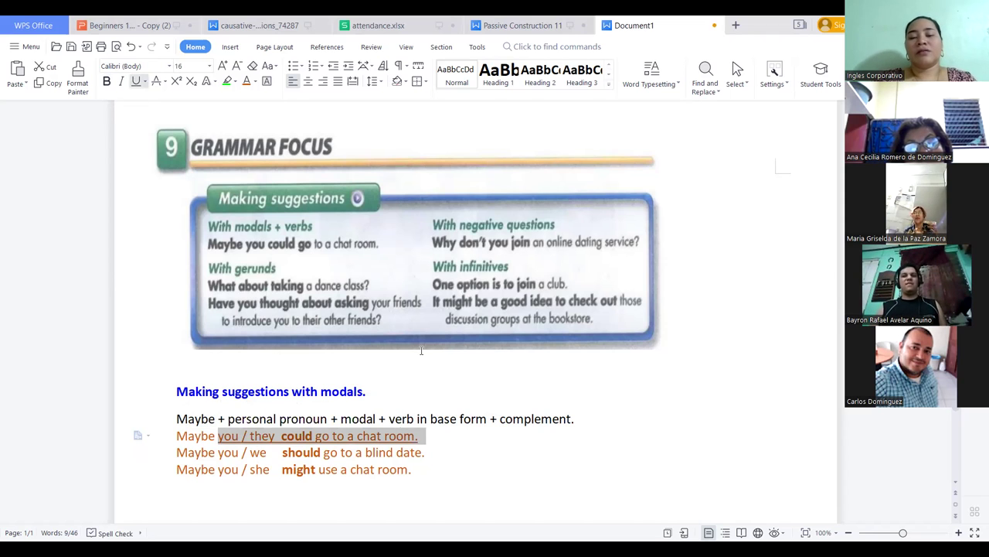
click(472, 459)
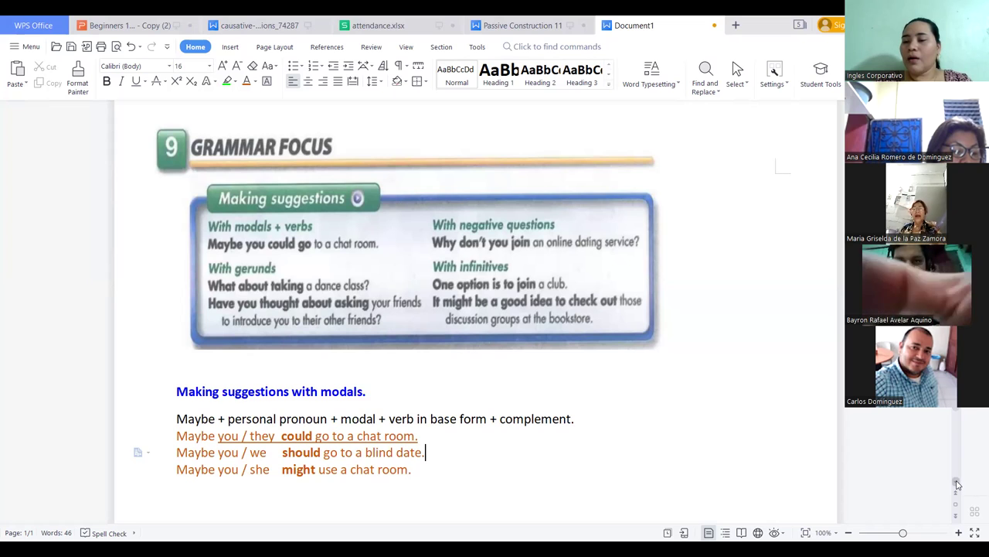
- Select the heading 'Making suggestions with modals.'
scroll(957, 484, down, 2)
scroll(957, 484, down, 1)
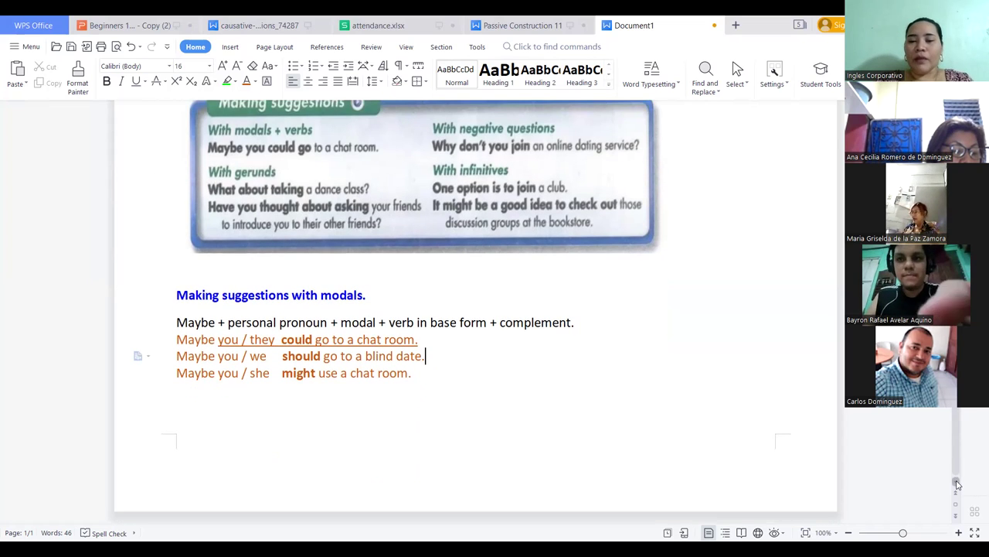
drag(375, 294, 173, 295)
click(175, 296)
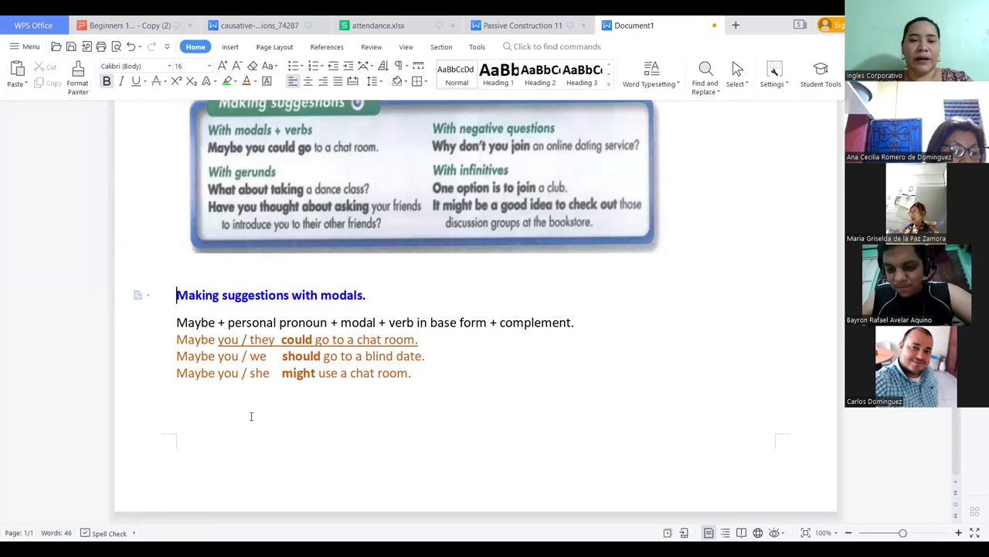
click(378, 322)
drag(377, 322, 278, 293)
click(395, 282)
drag(372, 295, 174, 296)
key(ctrl+c)
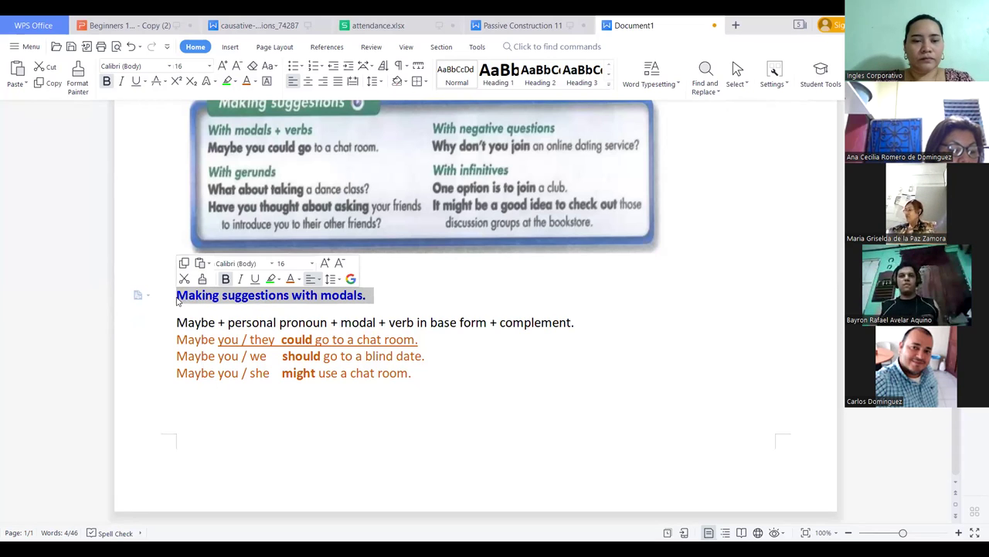
- Paste the modals heading below the examples, reword it to 'Making suggestions with Gerunds .', and space it
click(448, 378)
key(Return)
key(ctrl+v)
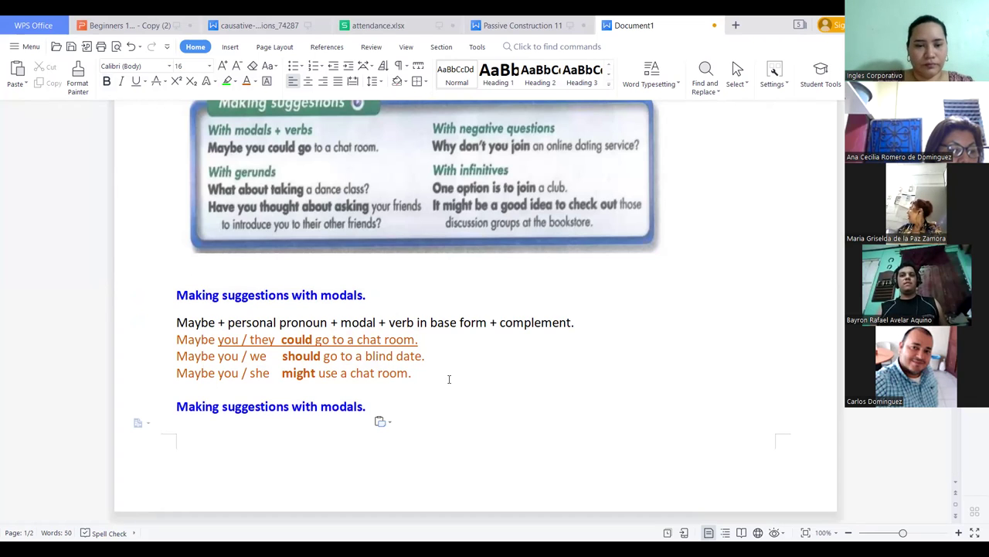
click(368, 408)
key(Return)
key(BackSpace)
key(BackSpace)
key(BackSpace)
key(BackSpace)
key(BackSpace)
key(BackSpace)
key(BackSpace)
key(BackSpace)
key(BackSpace)
text(Gerunds .)
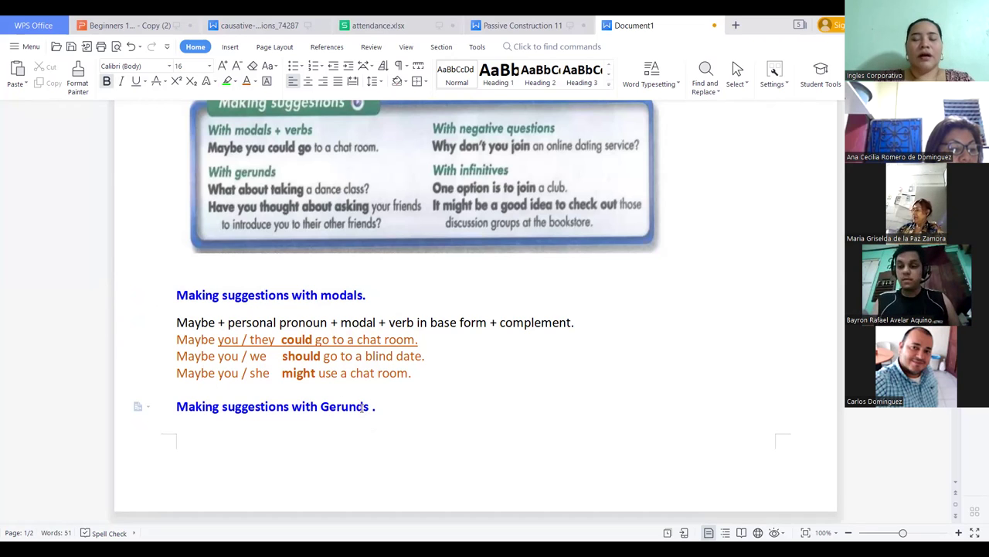
click(425, 376)
key(Return)
key(Return)
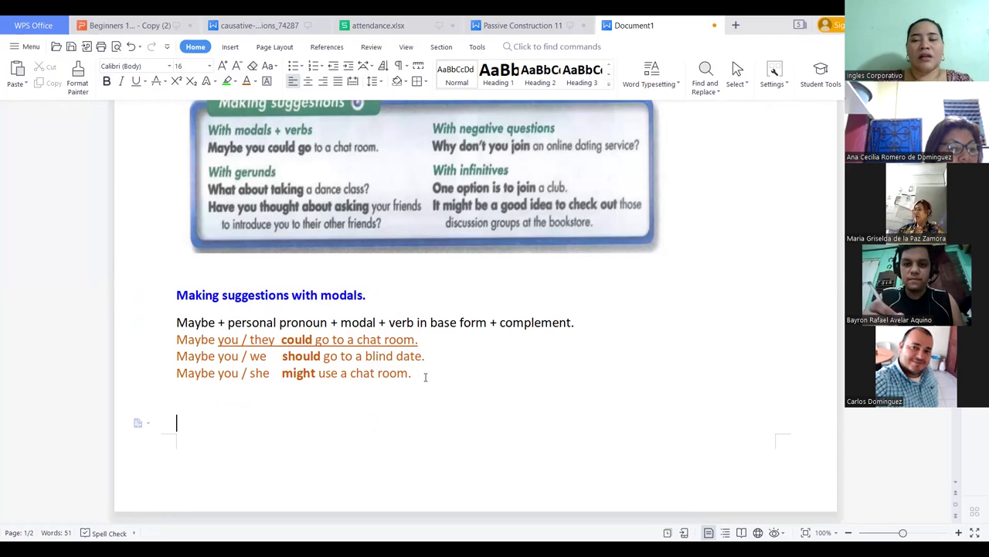
- Move the Grammar Focus picture down to the top of page 2
scroll(956, 481, down, 3)
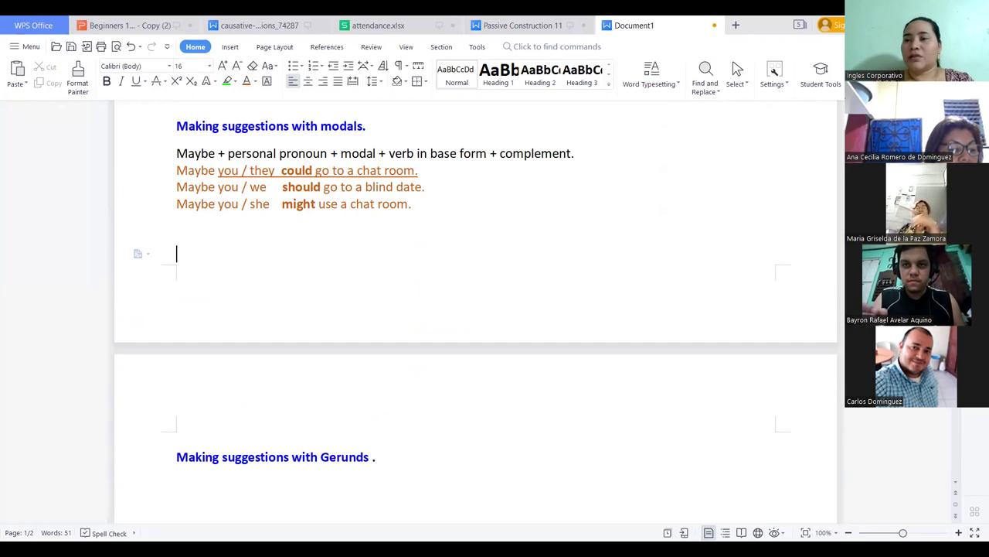
scroll(956, 480, up, 2)
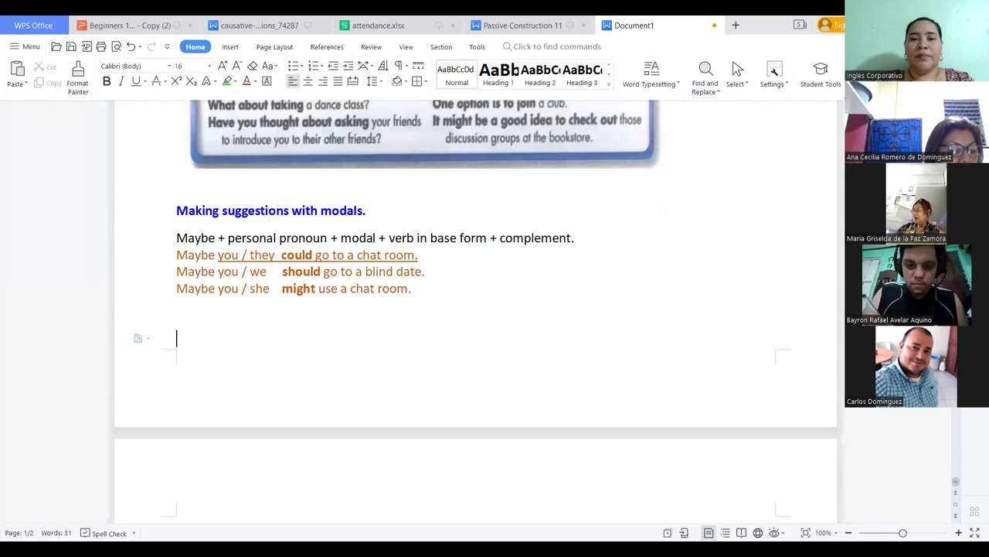
click(431, 143)
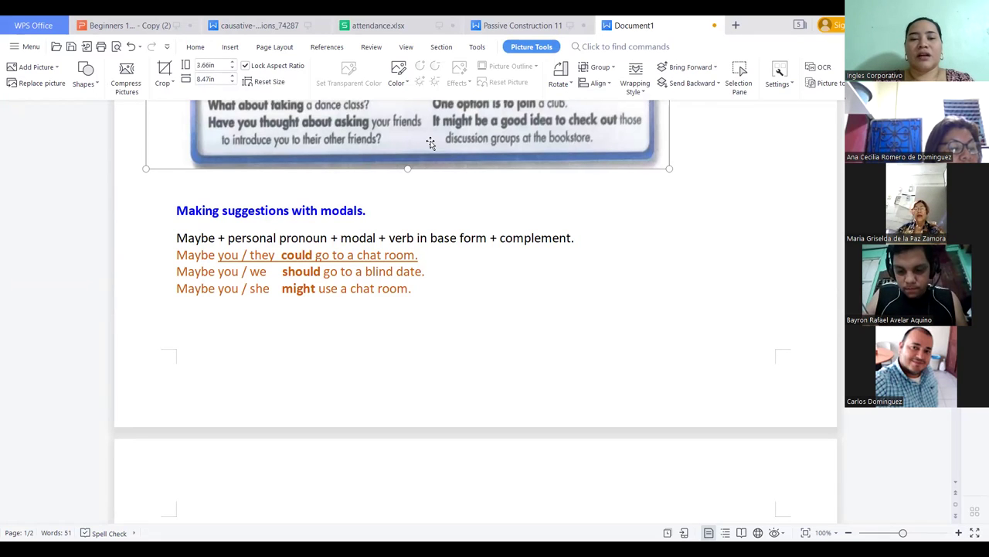
drag(430, 143, 975, 513)
scroll(586, 292, down, 3)
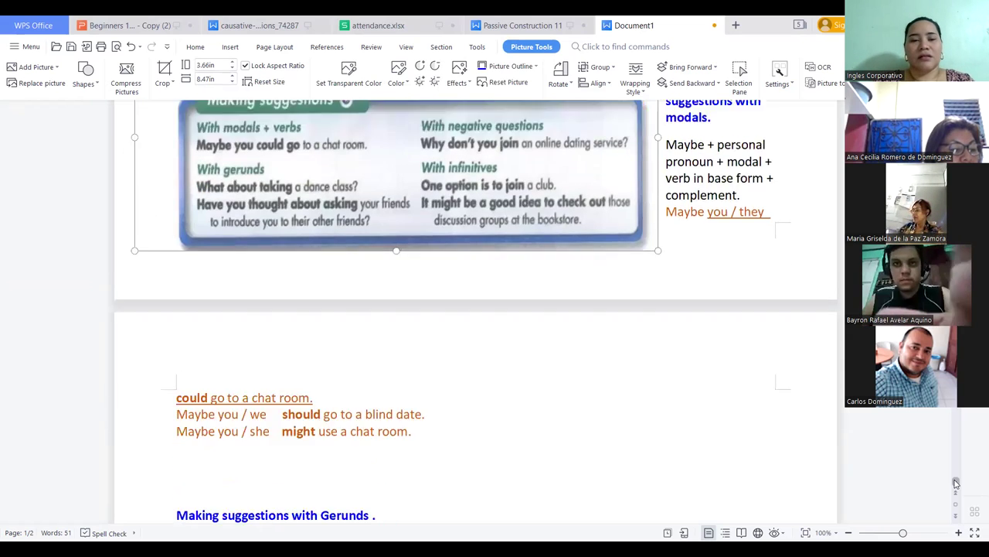
drag(471, 144, 499, 420)
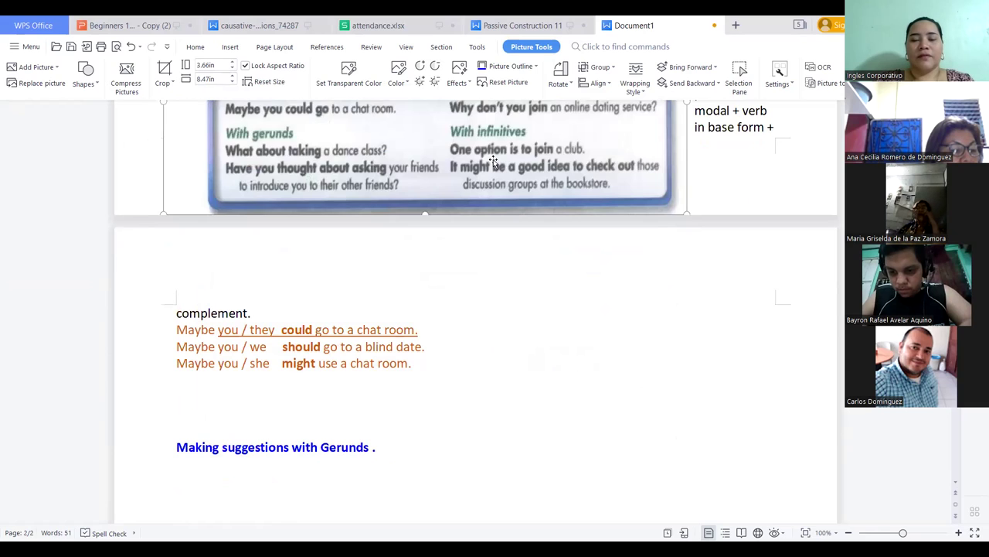
key(ctrl+z)
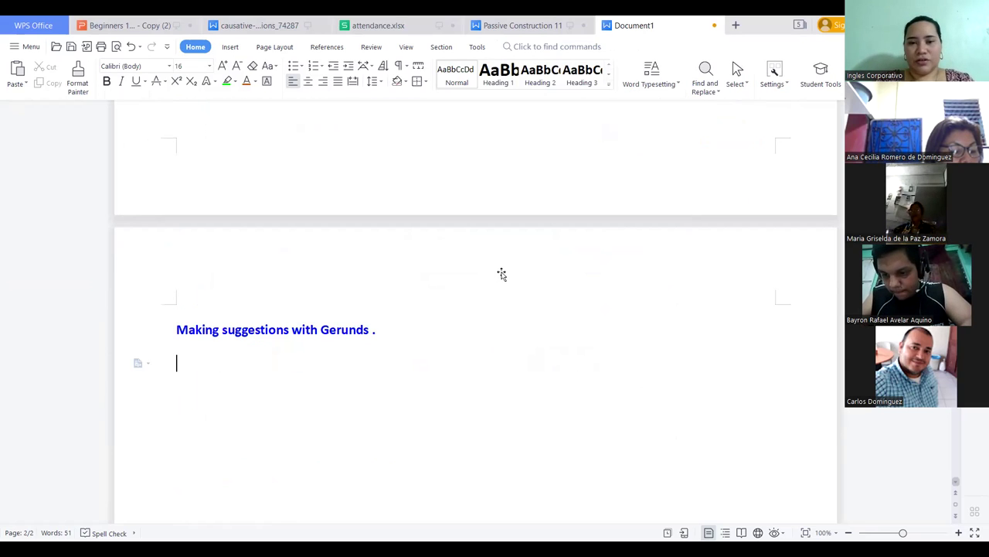
drag(502, 274, 444, 532)
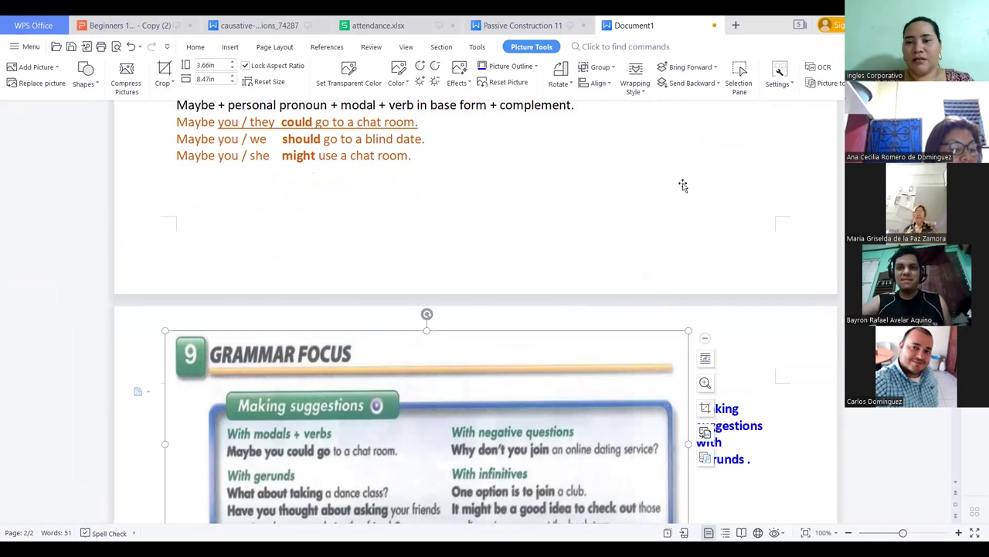
- Push the 'Making suggestions with Gerunds .' heading down so it sits below the picture
scroll(683, 185, down, 3)
click(703, 204)
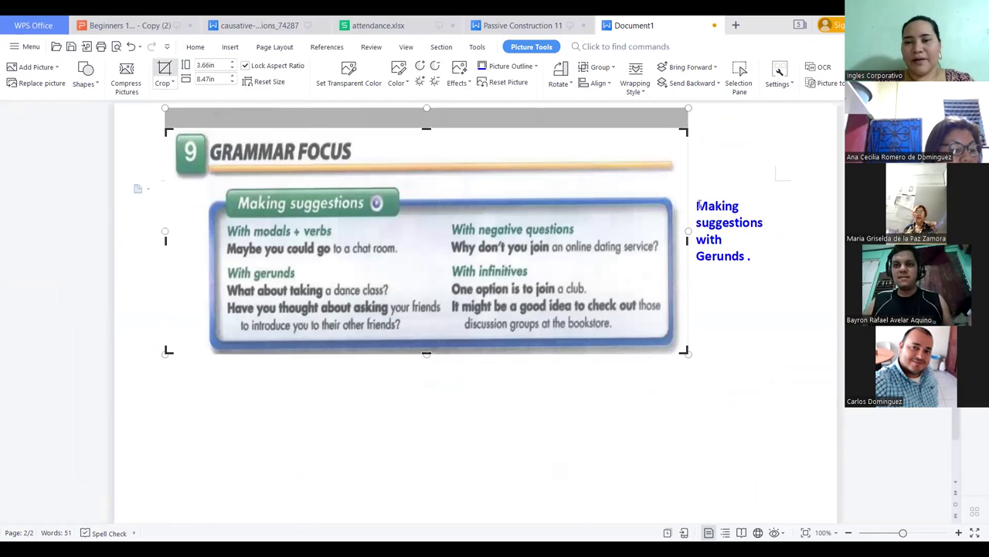
click(698, 206)
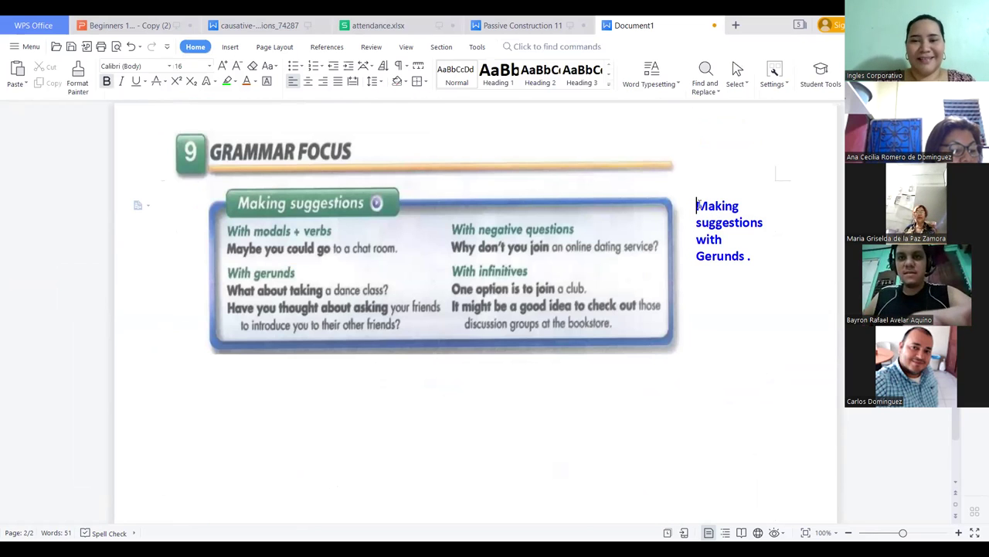
click(698, 206)
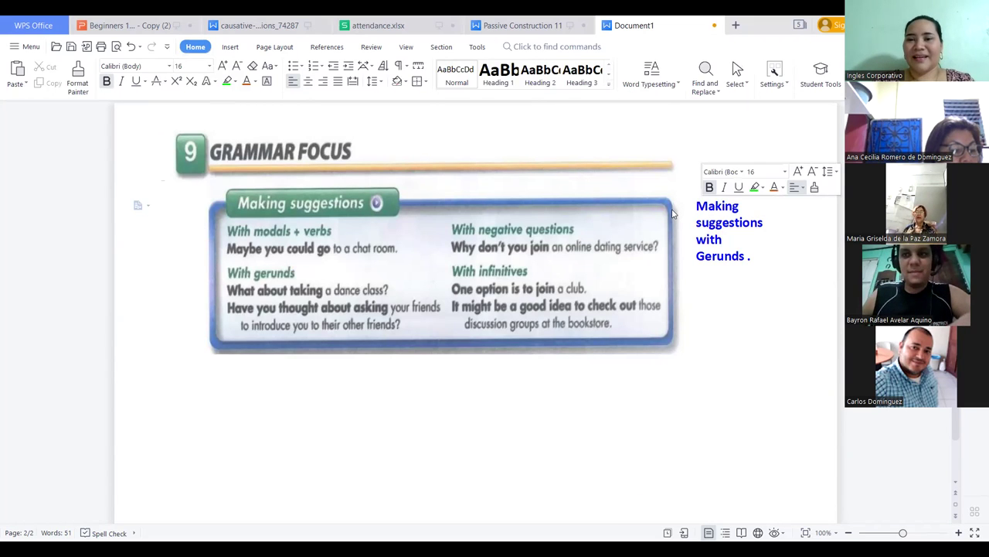
click(673, 214)
click(749, 278)
click(697, 205)
key(Return)
key(Return)
key(Return)
key(Return)
key(Return)
key(Return)
key(Return)
key(Return)
key(Return)
key(Return)
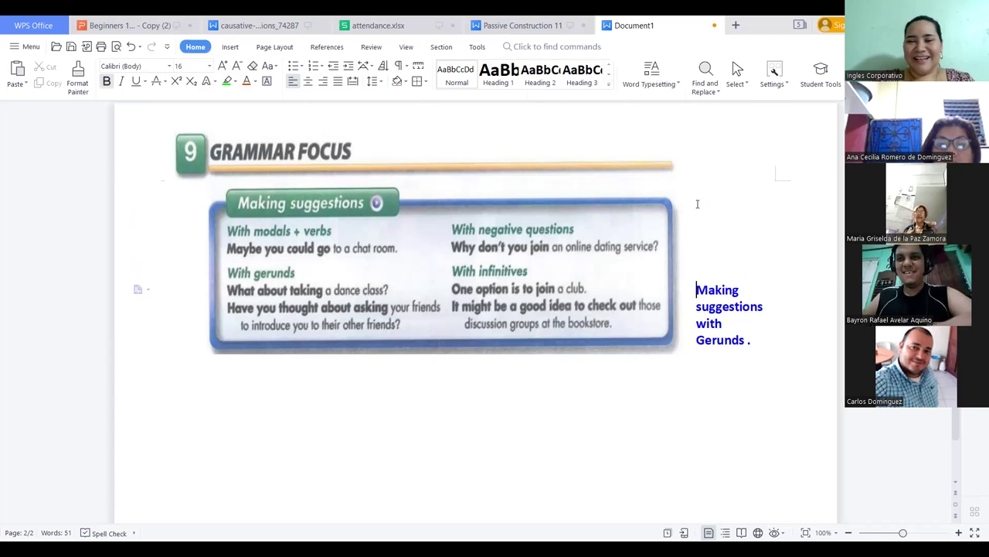
key(Return)
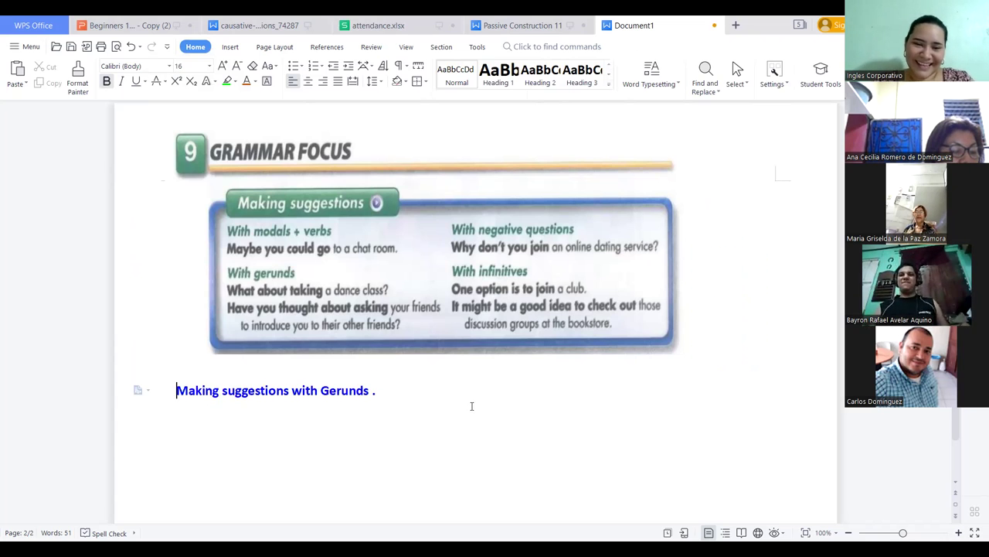
- Add a 'What about' line under the Gerunds heading
key(Return)
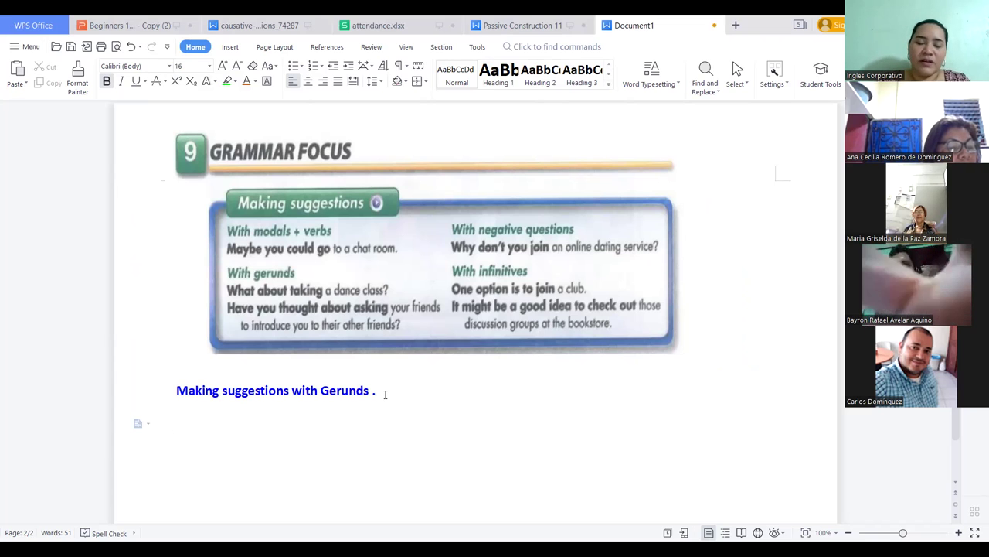
double_click(384, 394)
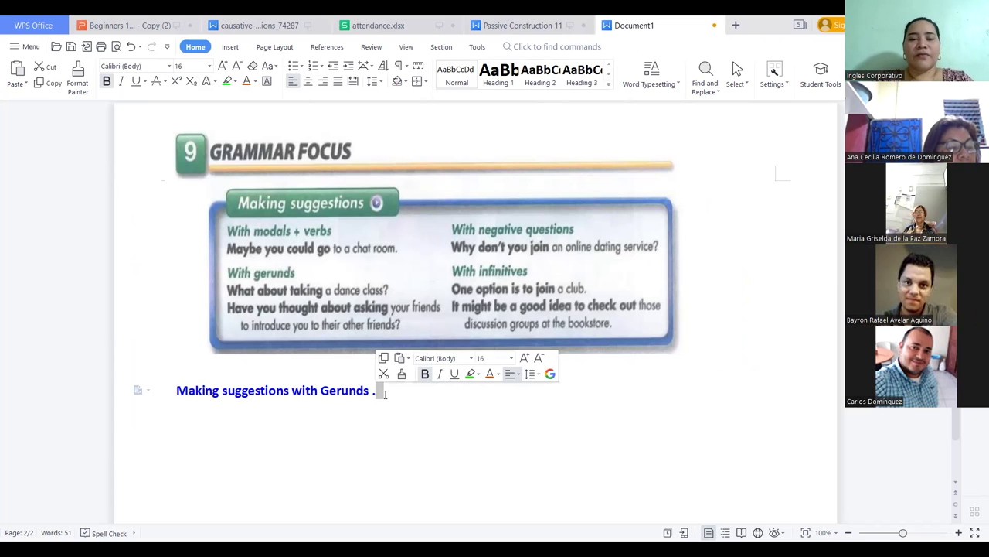
key(Return)
text(Whw)
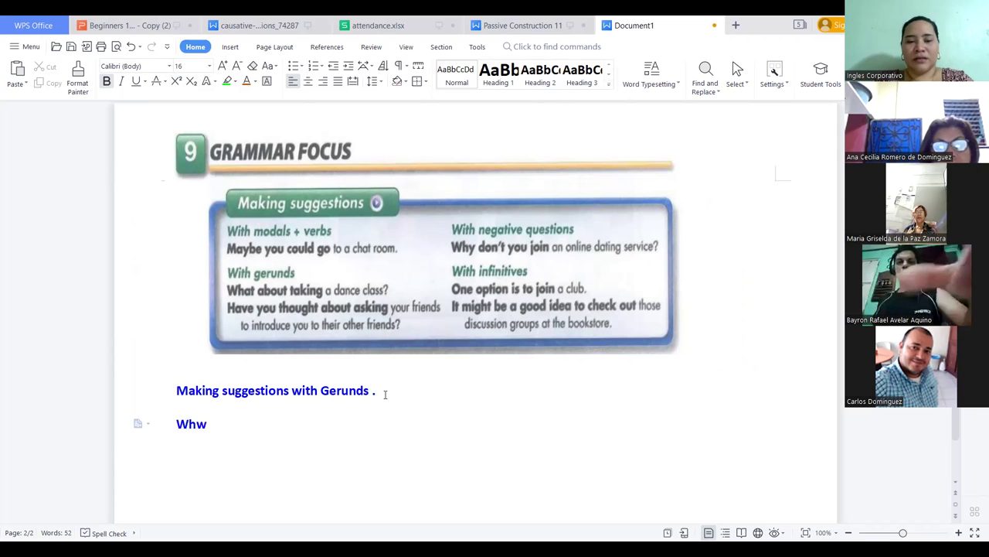
key(BackSpace)
text(at )
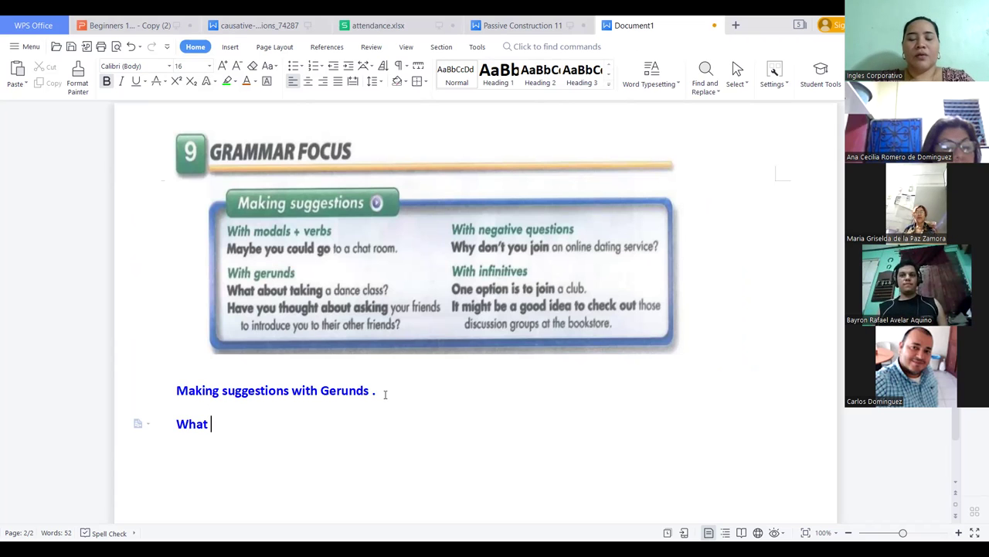
text(about)
- Add 'How about' on the next line and select both suggestion lines
key(Return)
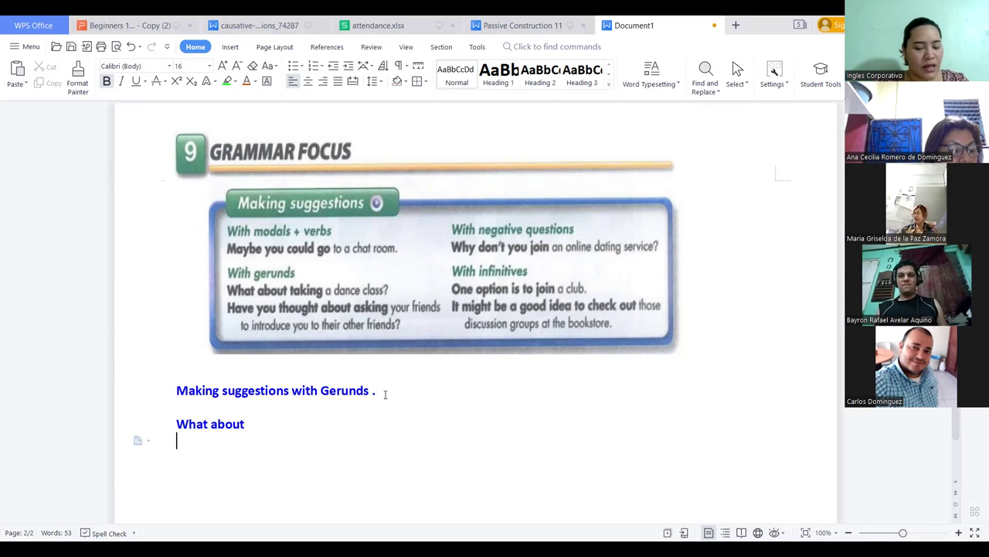
key(Return)
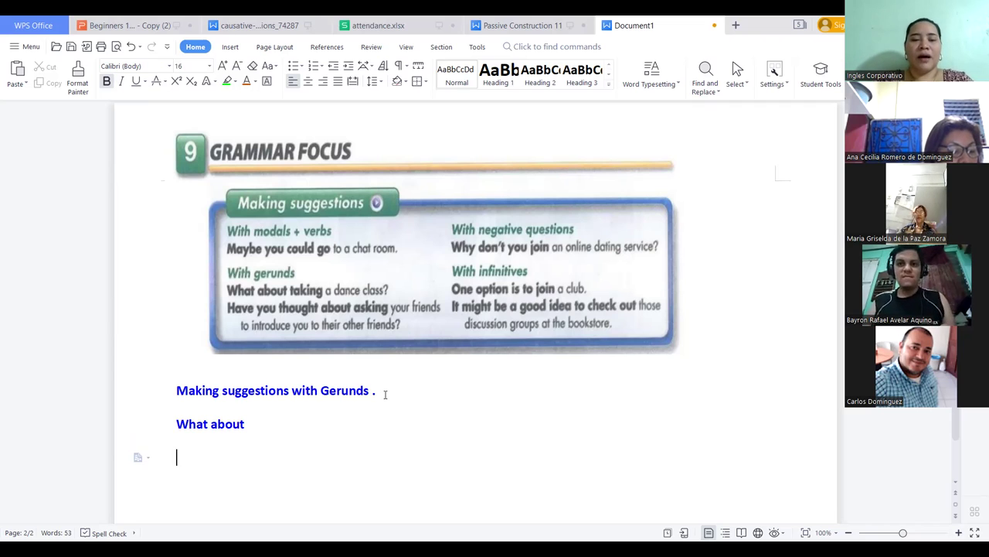
key(BackSpace)
text(Hoe)
key(BackSpace)
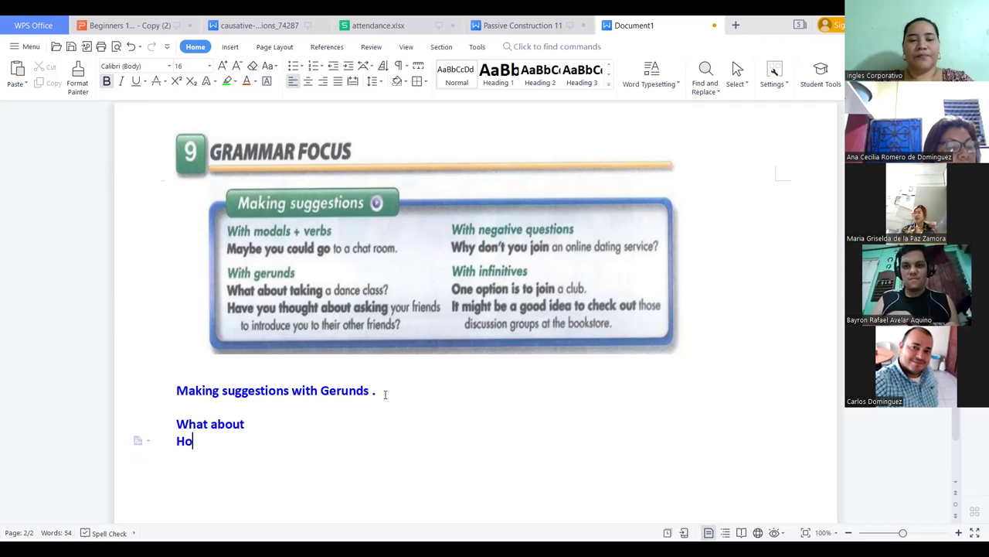
text(w about)
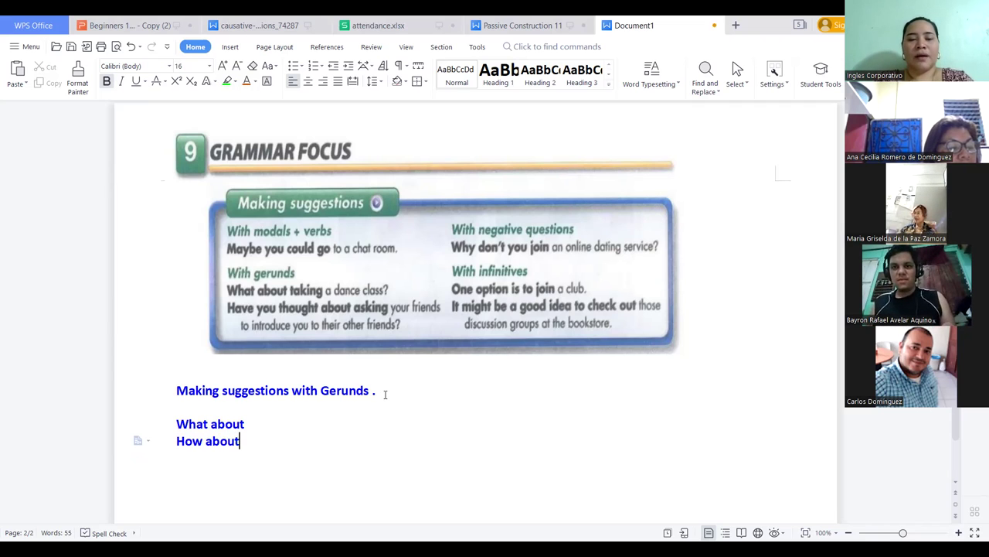
key(BackSpace)
text(t)
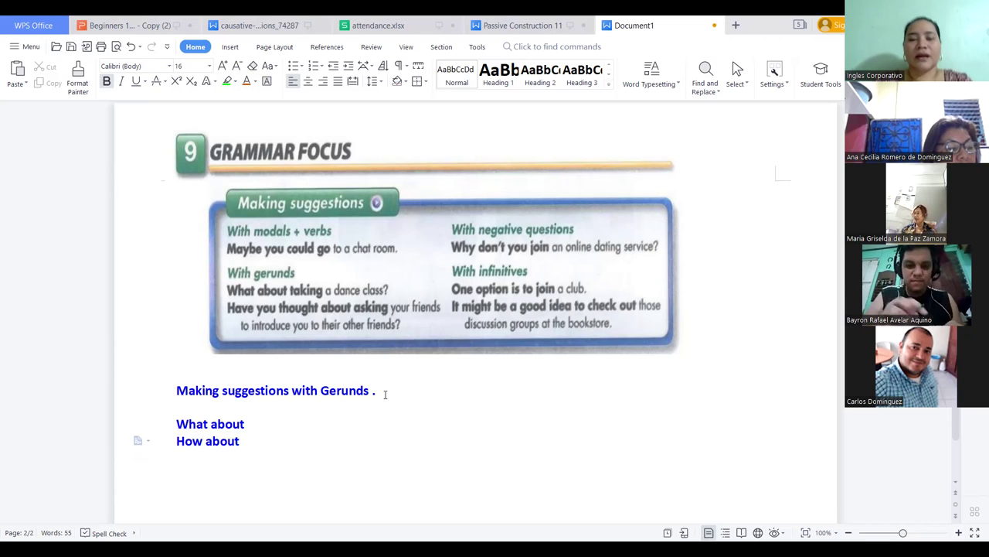
key(Return)
drag(245, 448, 178, 427)
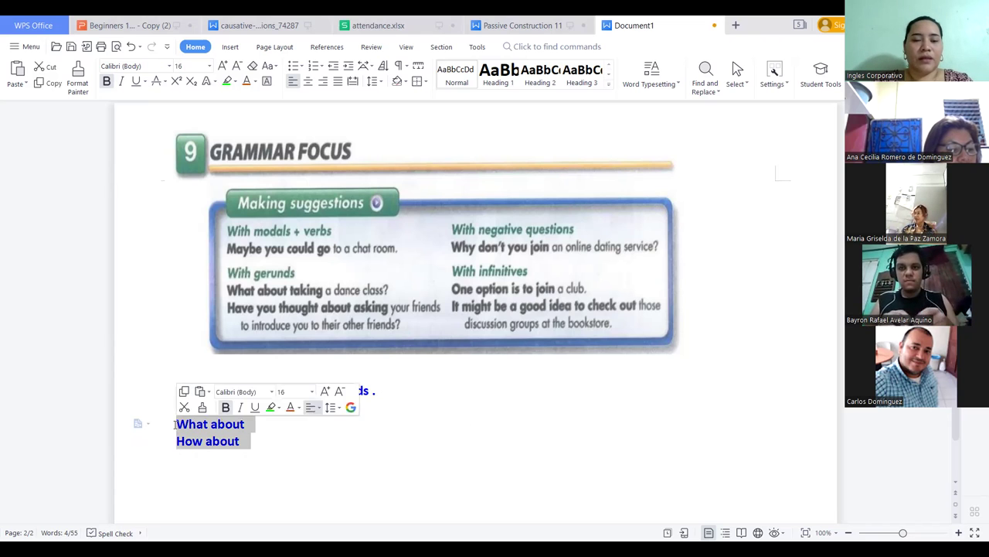
- Colour the 'What about' and 'How about' lines orange
click(177, 425)
shift+click(258, 443)
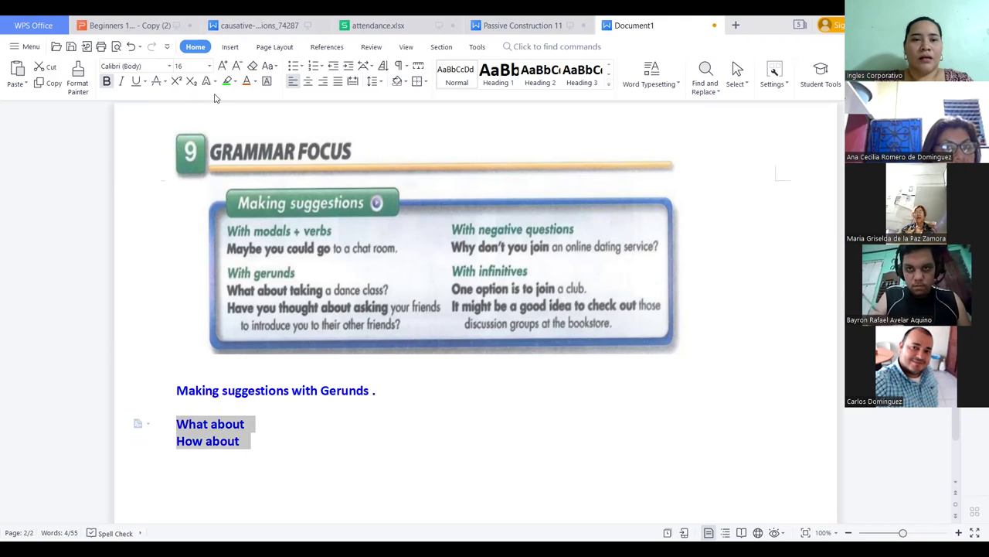
click(246, 82)
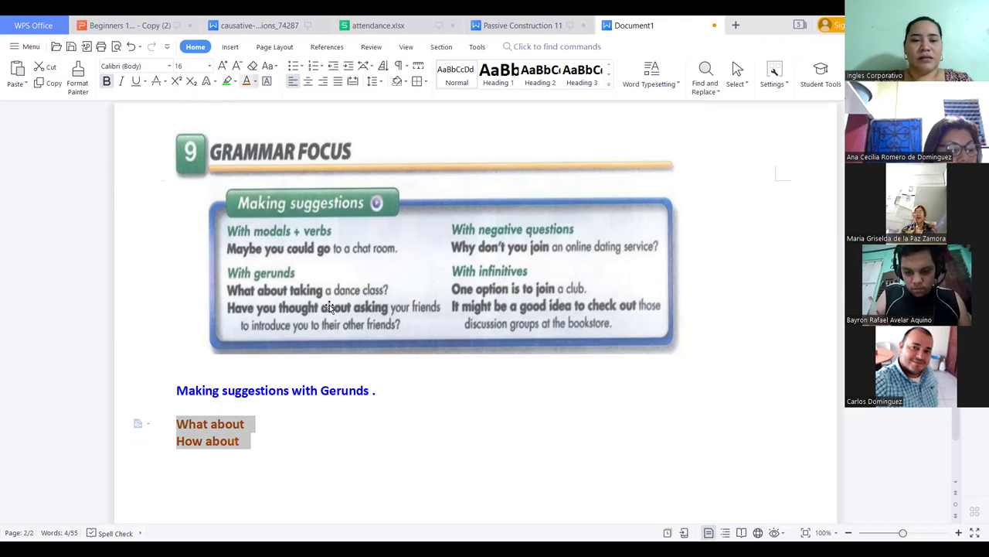
- Complete them as 'What about taking a art class?' and 'How about going to the mall?'
click(292, 429)
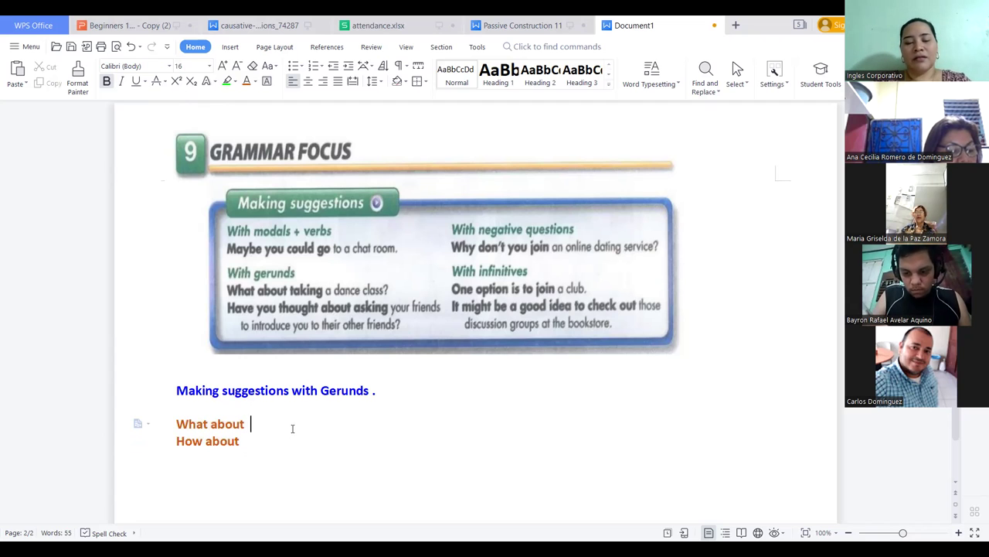
text(a art class)
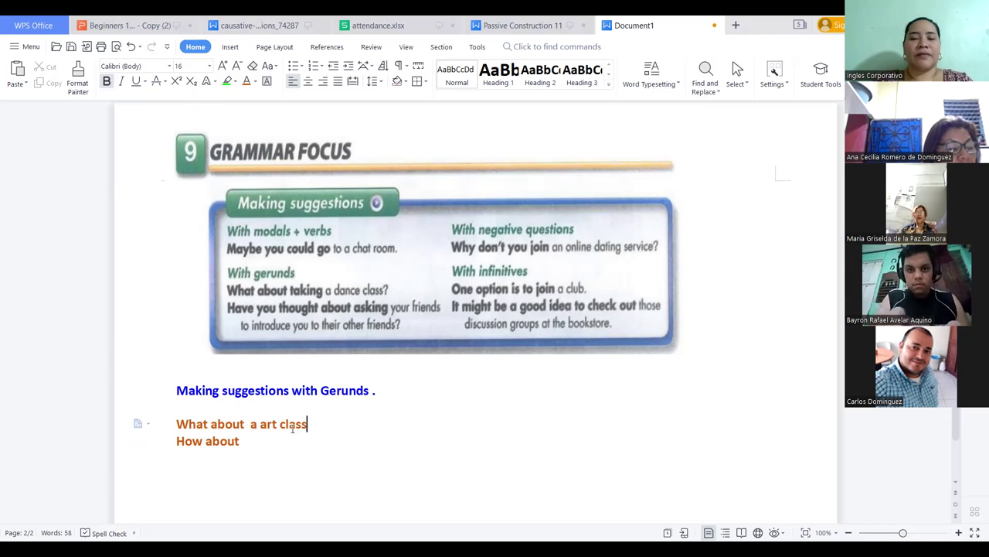
text(?)
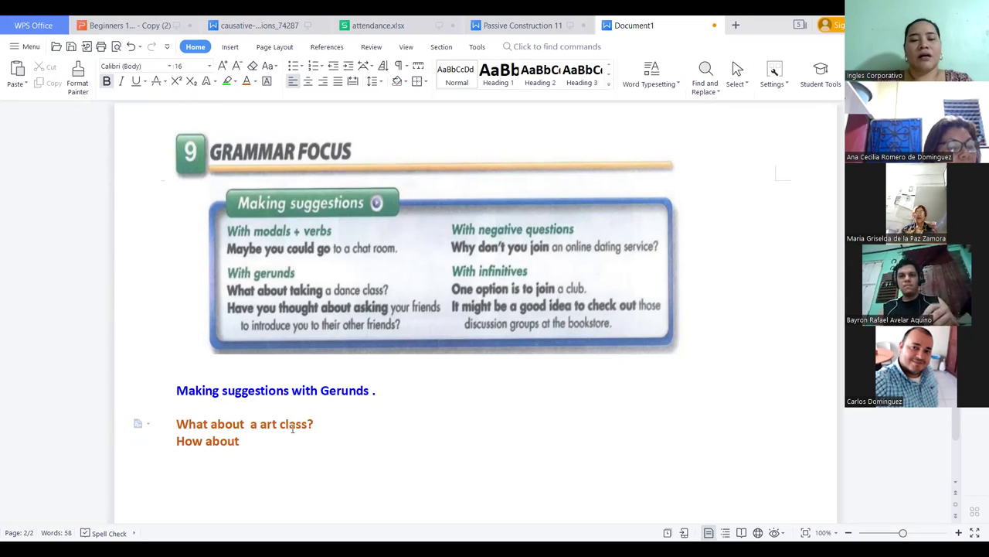
click(264, 441)
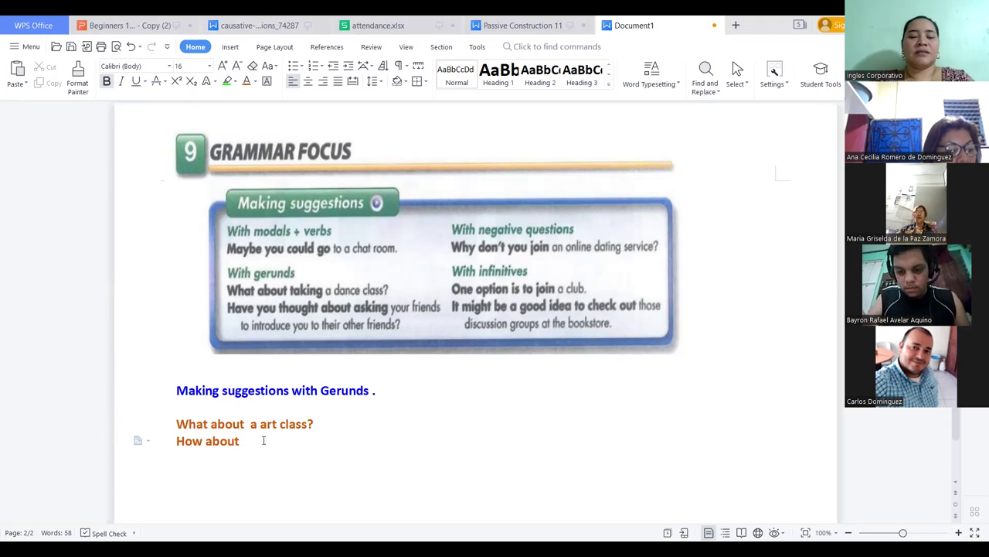
text(a)
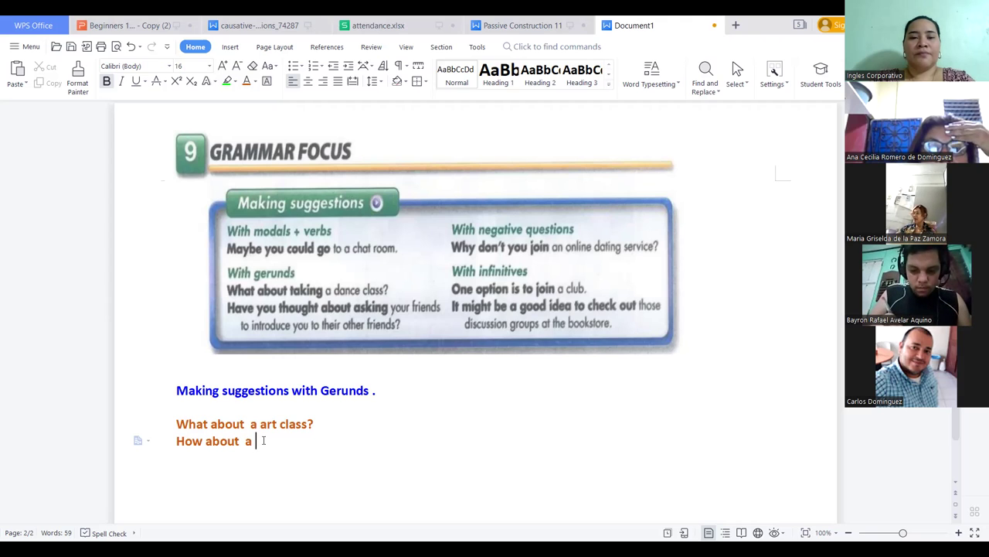
click(258, 424)
click(250, 424)
text(taking)
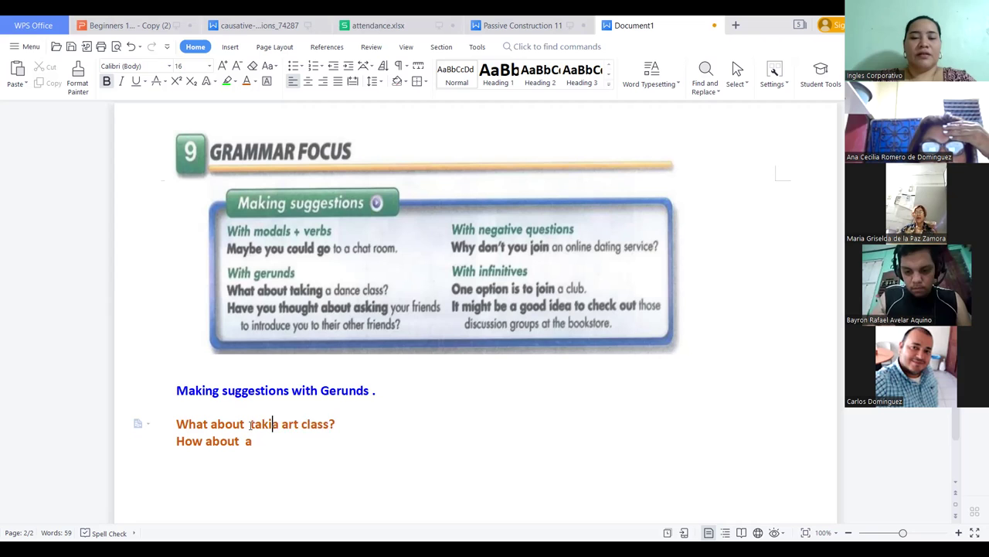
click(269, 442)
key(BackSpace)
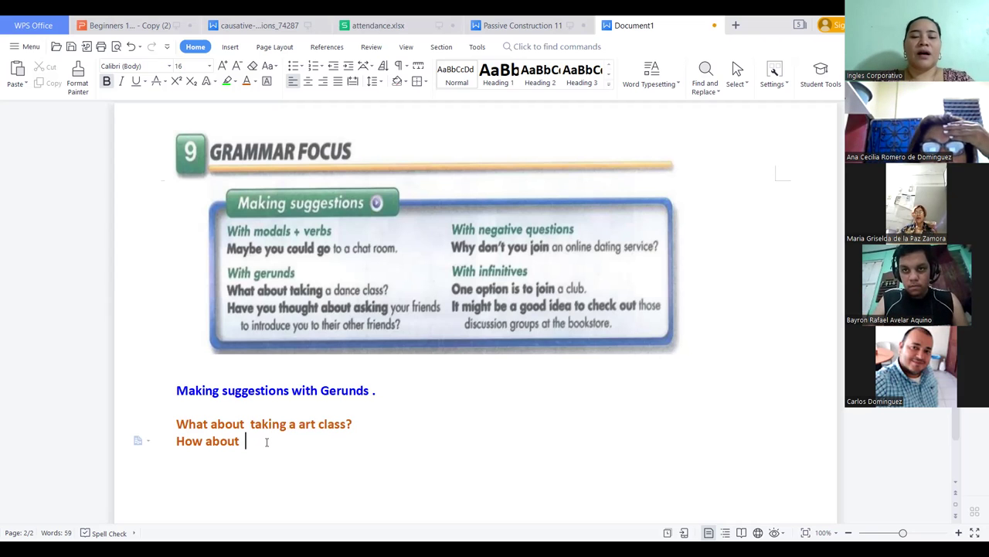
text(going)
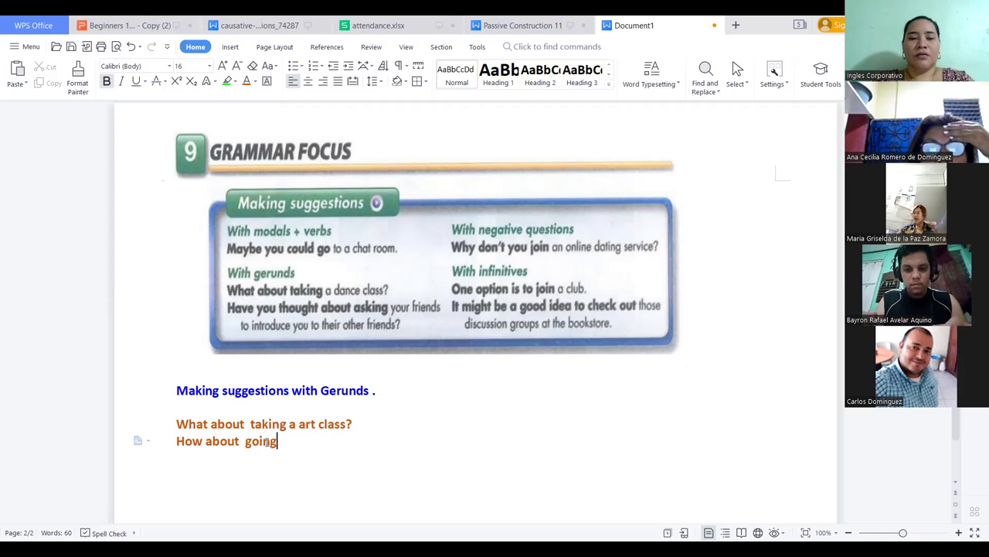
text( to the mal )
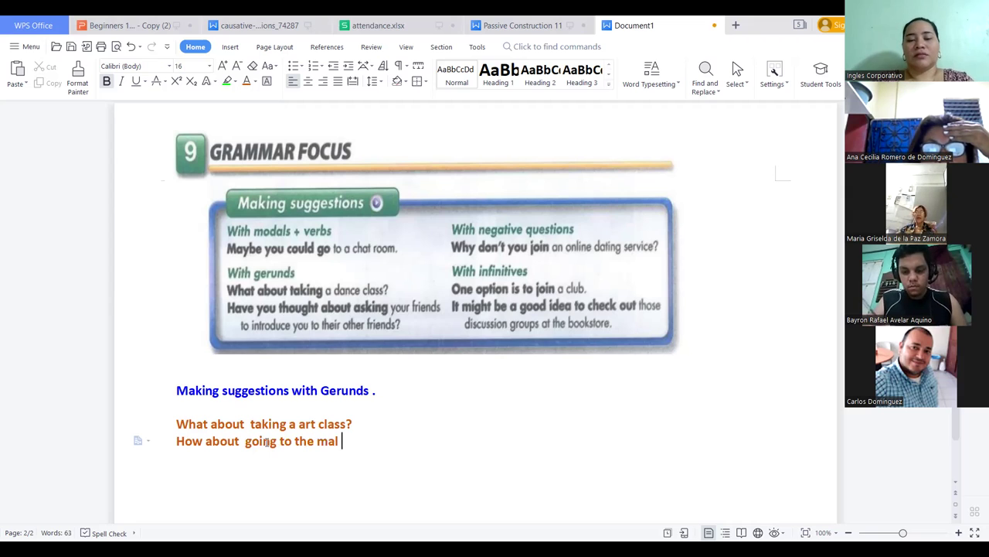
text(l)
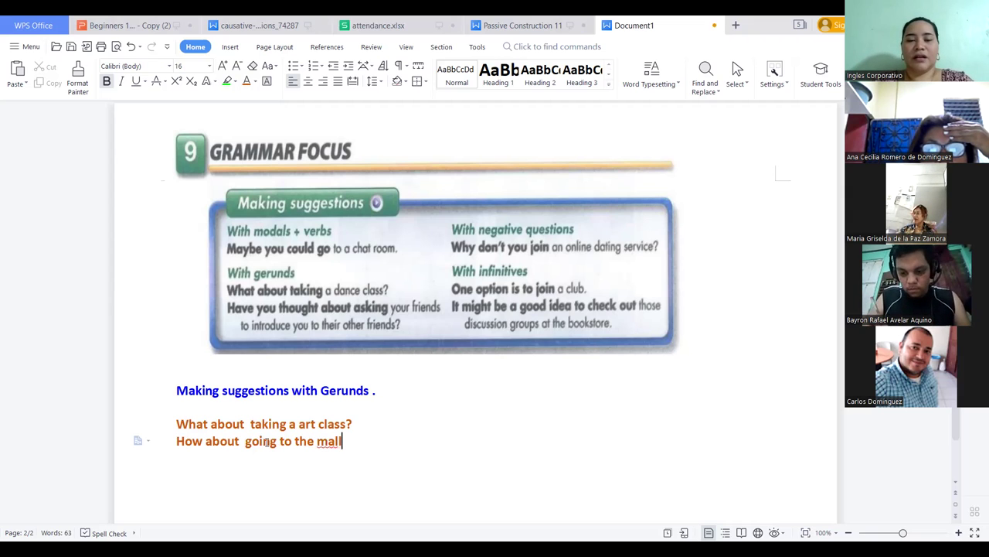
text(?)
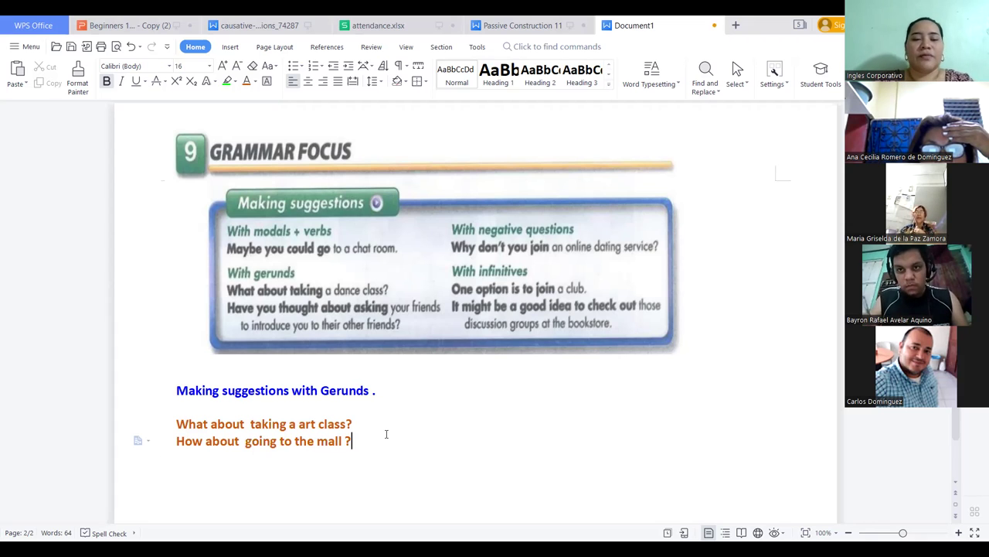
key(Return)
key(Return)
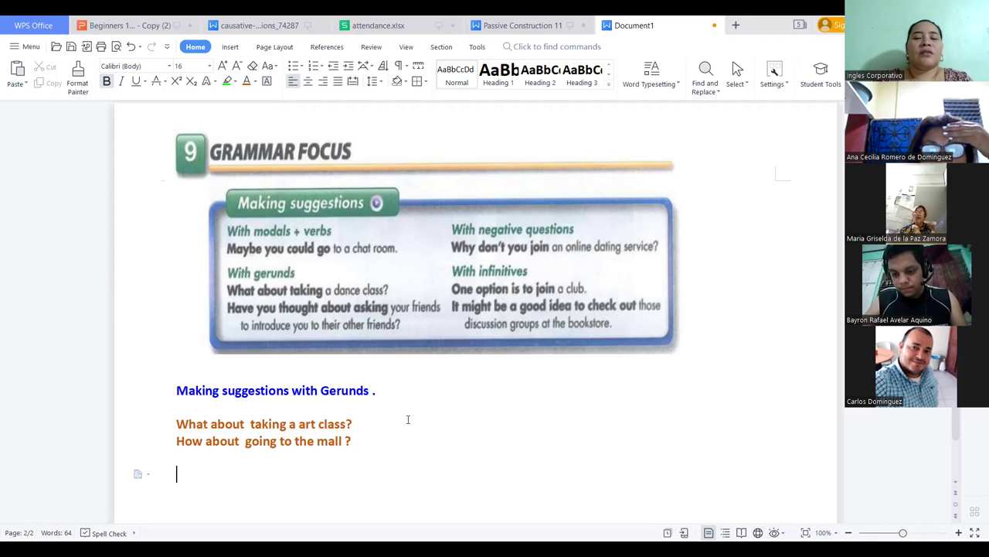
- Type the line 'Aux have / has + personal pronoun + verb in past participle + about + verb in ING form + complement+ ?'
click(364, 441)
key(Return)
key(Return)
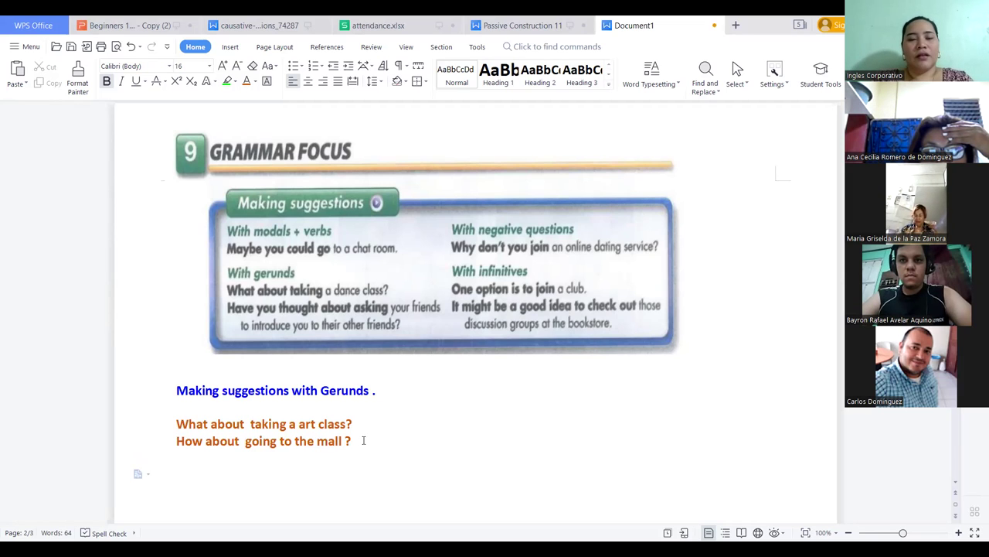
text(Aux )
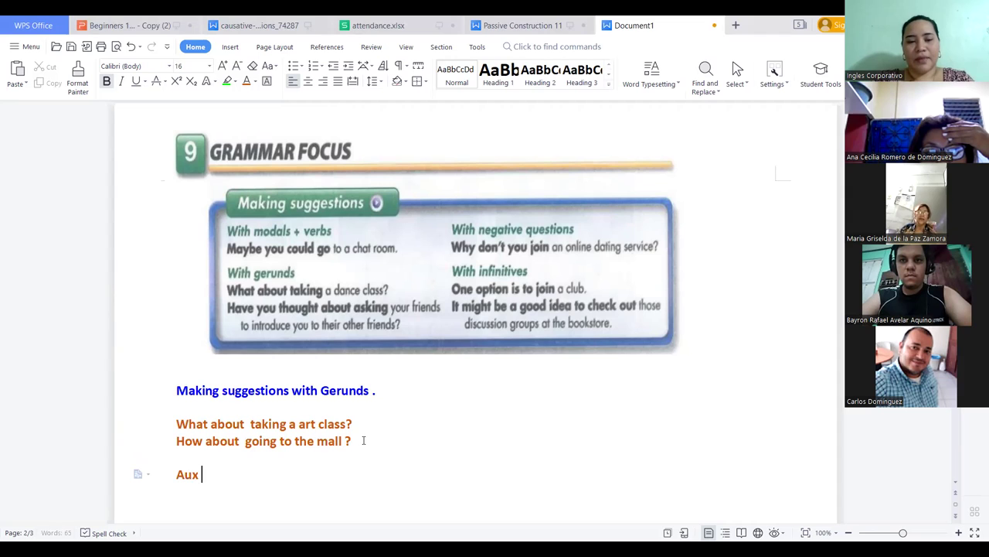
text(have )
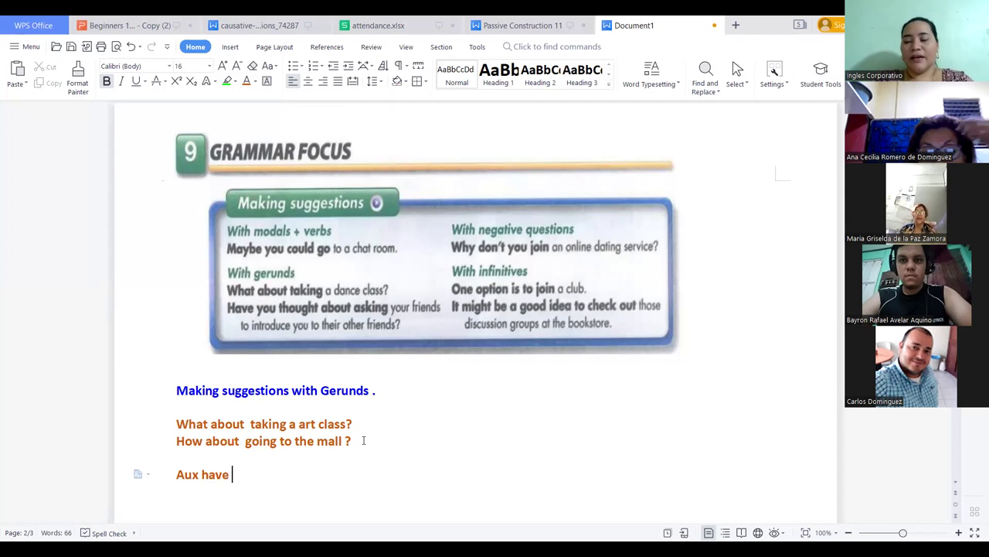
text(/ has)
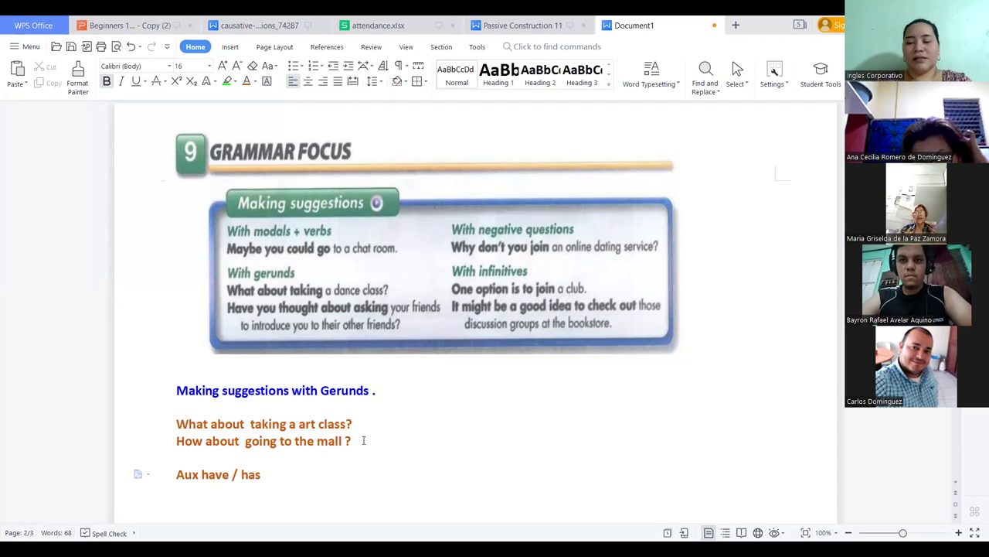
text( + personal pronoun +)
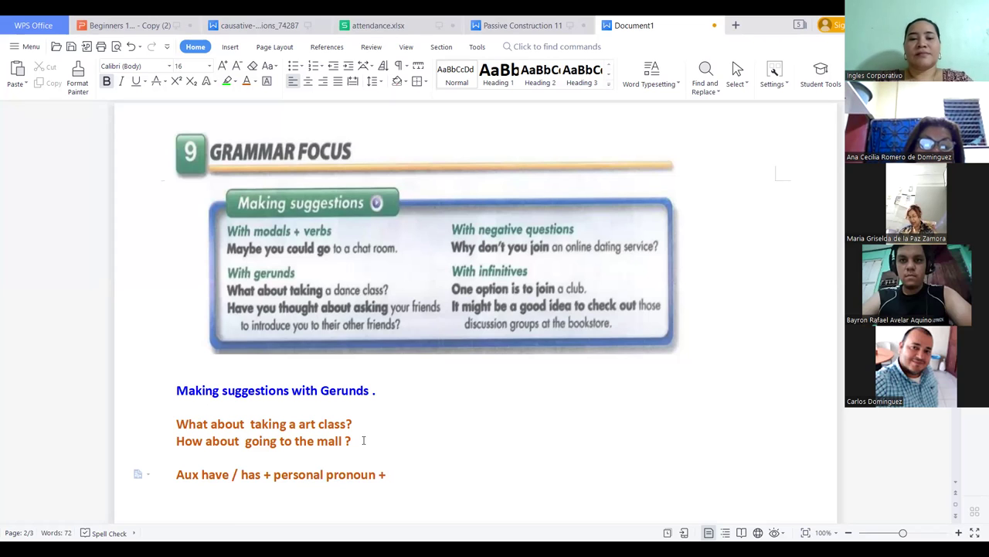
text( verb in past p)
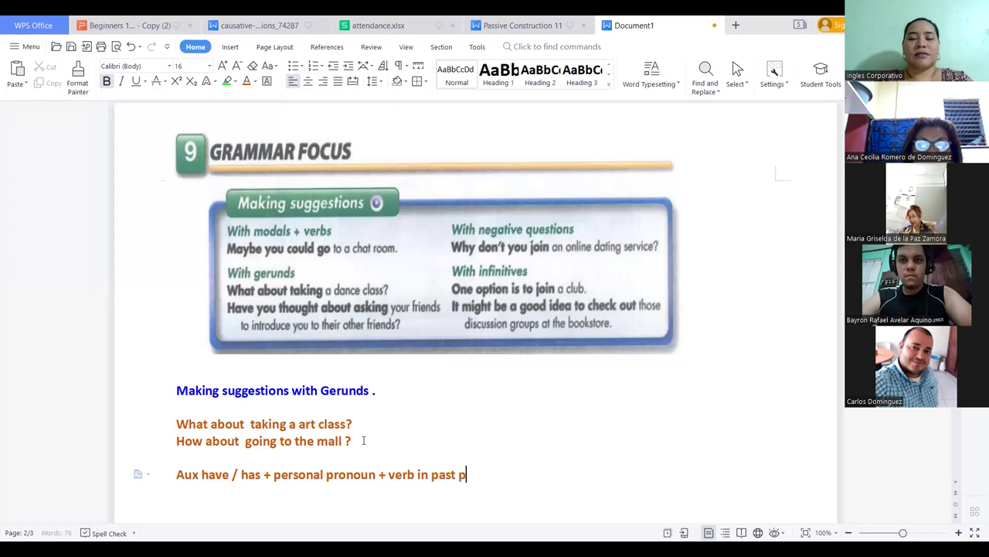
text(articipl)
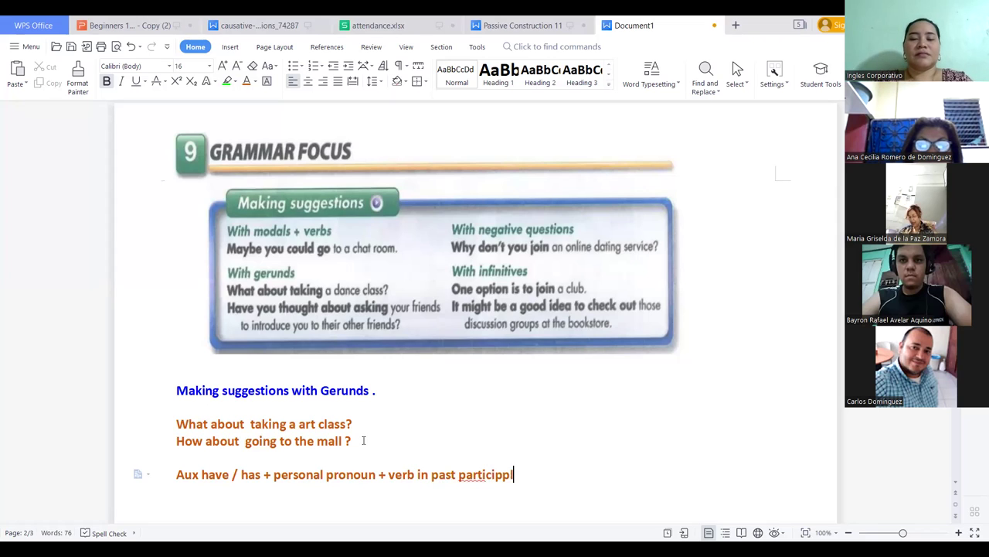
text(e +)
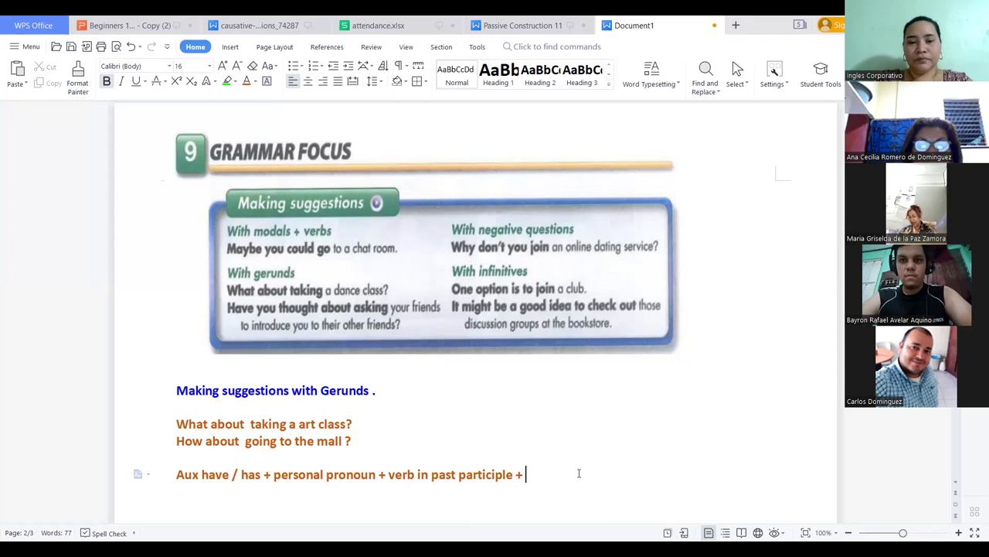
text( abou)
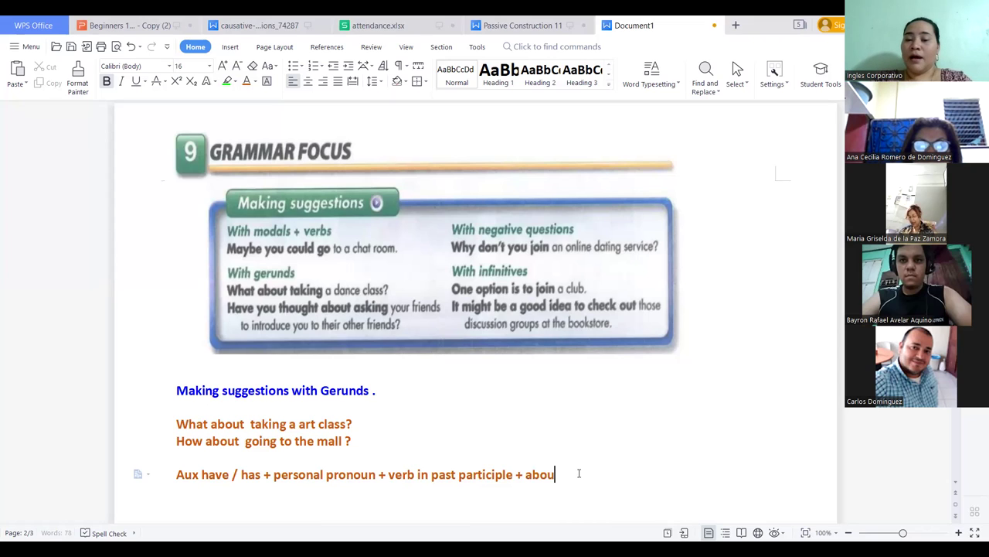
text(t + )
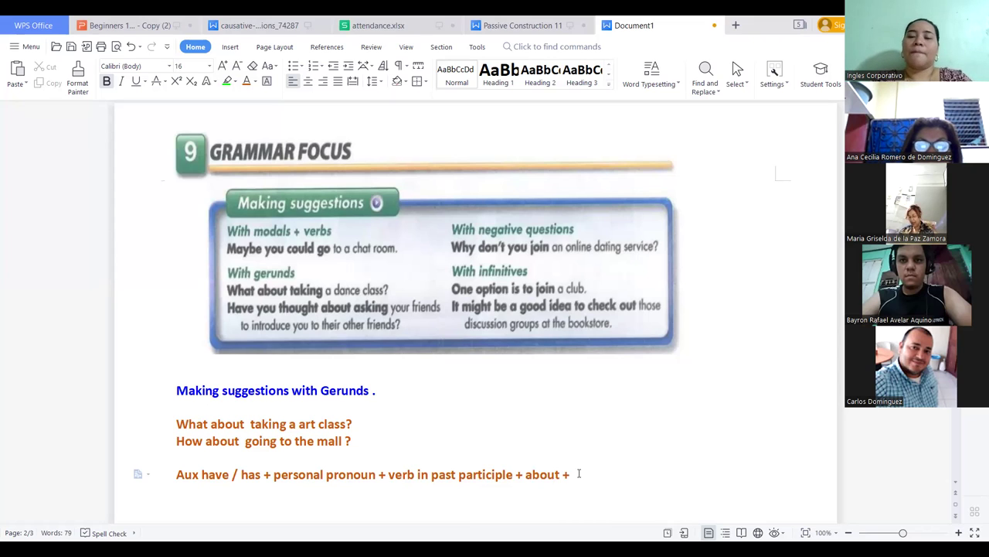
text(verb)
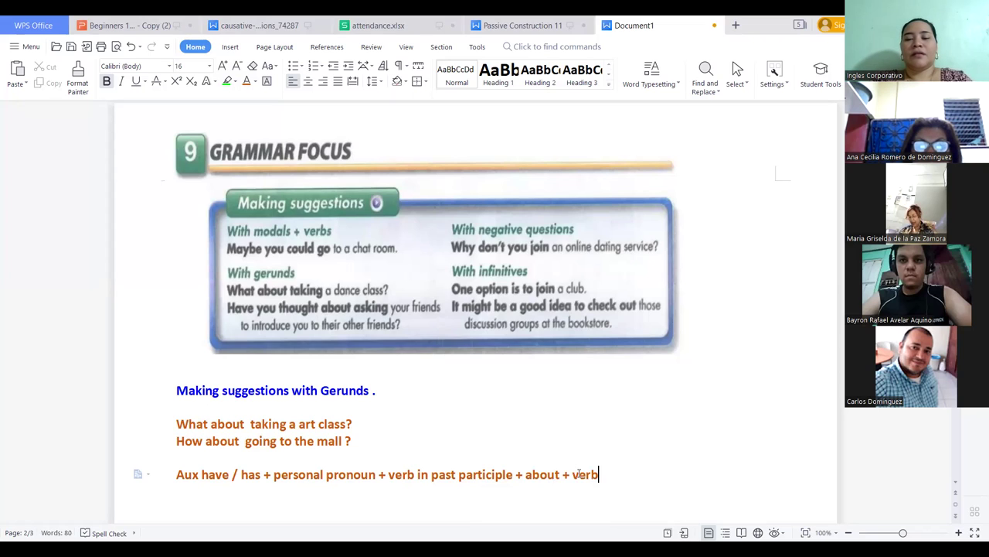
text( in ING for)
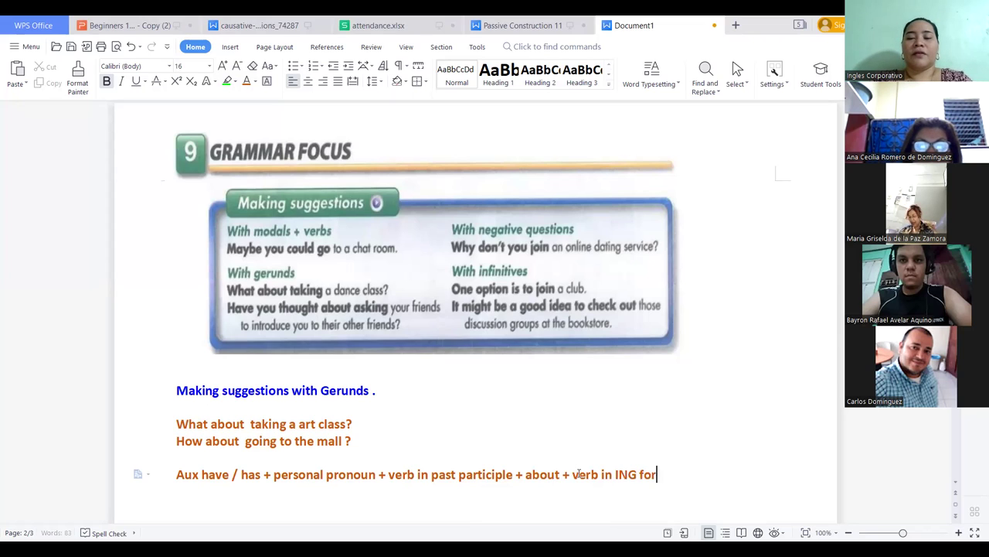
text(m + co)
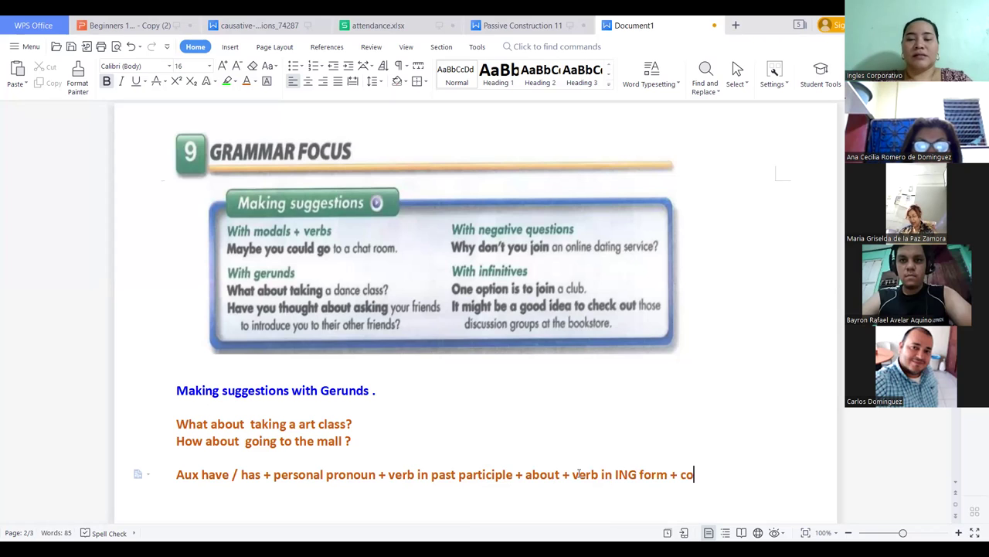
text(mplement)
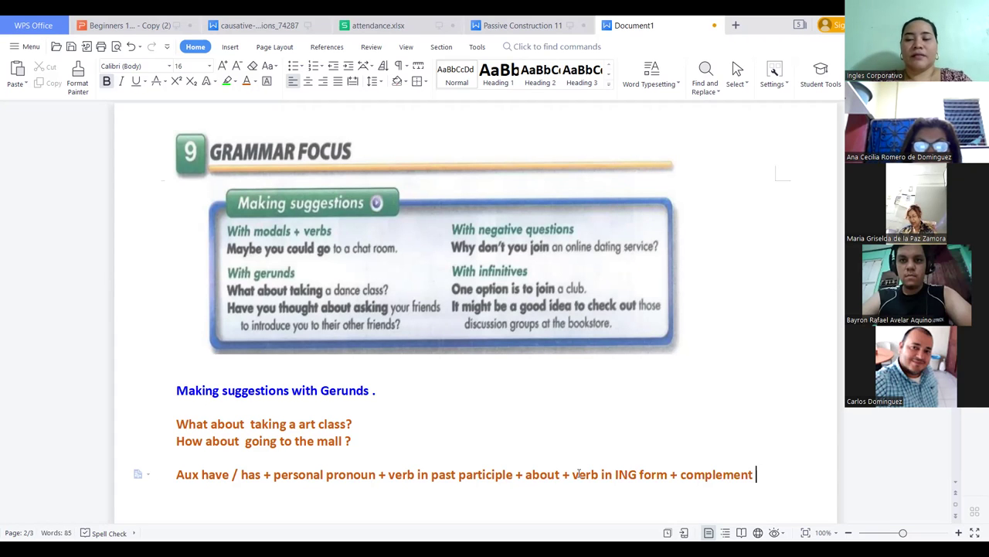
text(+)
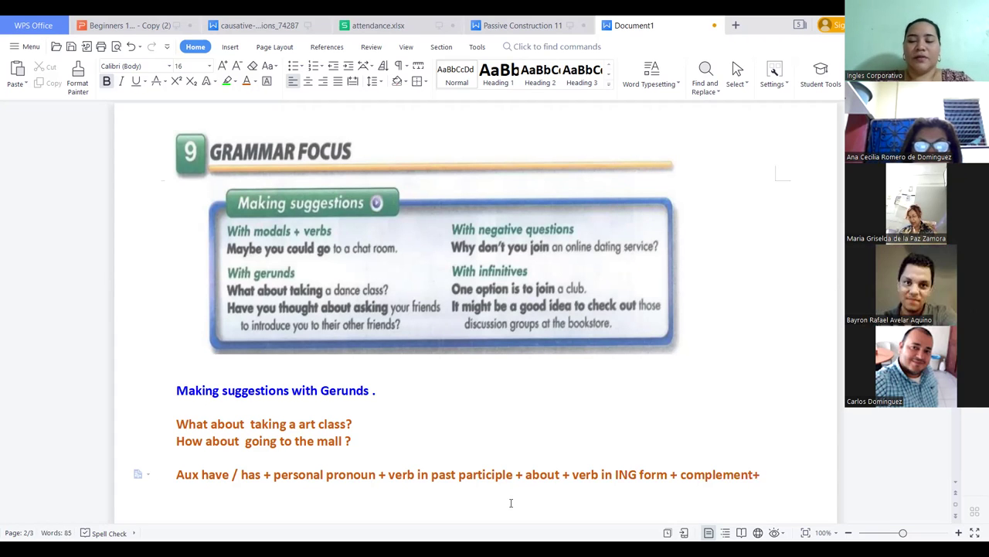
text( ?)
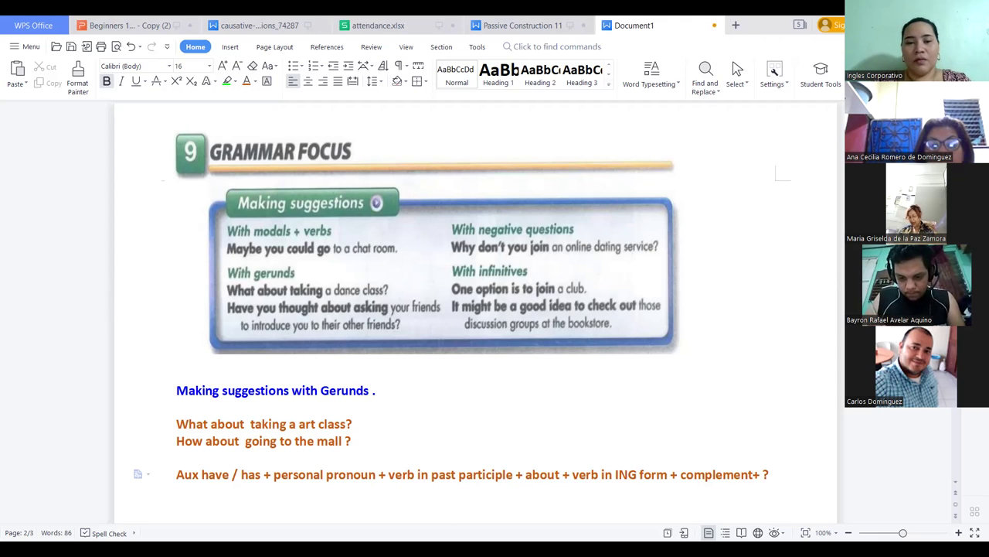
- On the line under the pattern, type 'Have you thought about taking a dance class with them.'
key(Return)
key(Return)
key(BackSpace)
text(Habe)
key(BackSpace)
key(BackSpace)
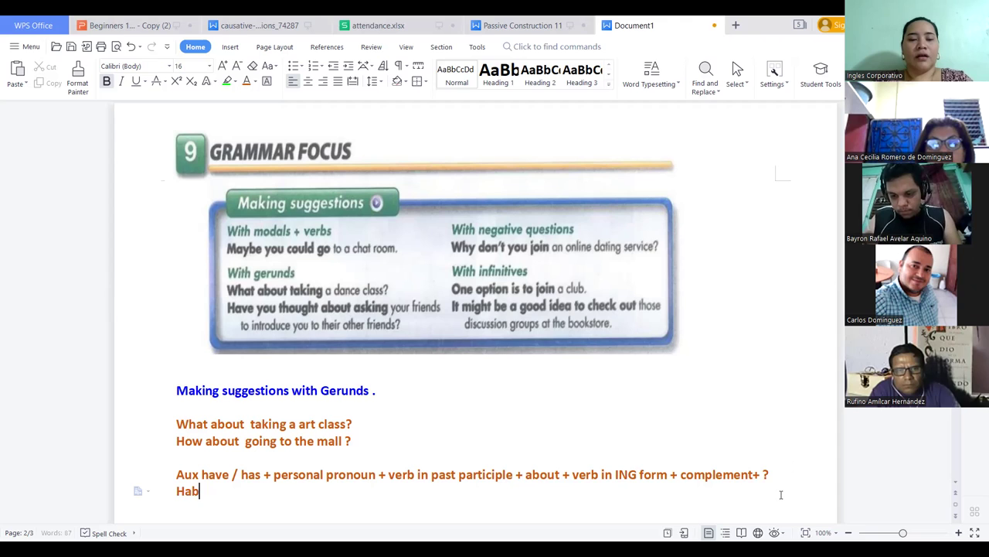
text(ve you)
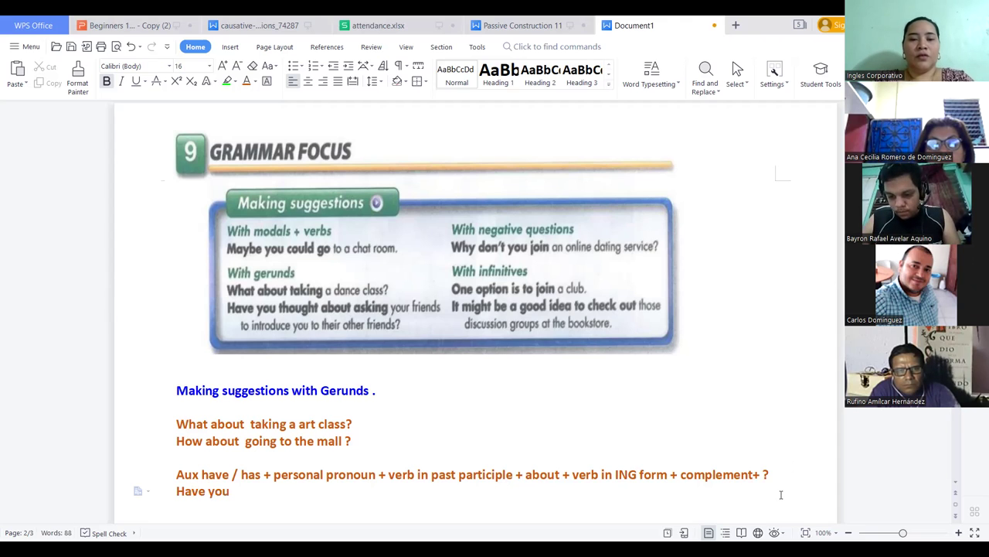
text( tho)
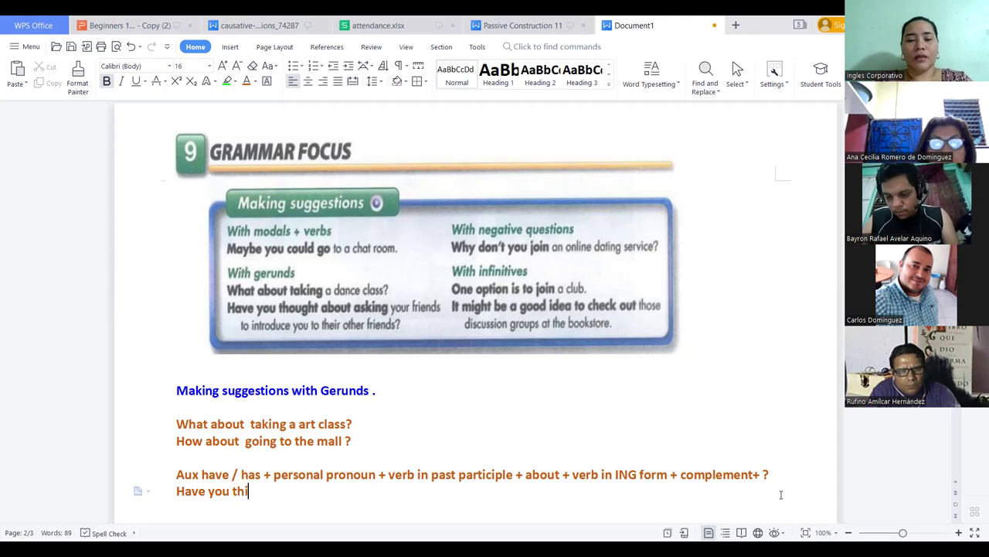
text(ught  )
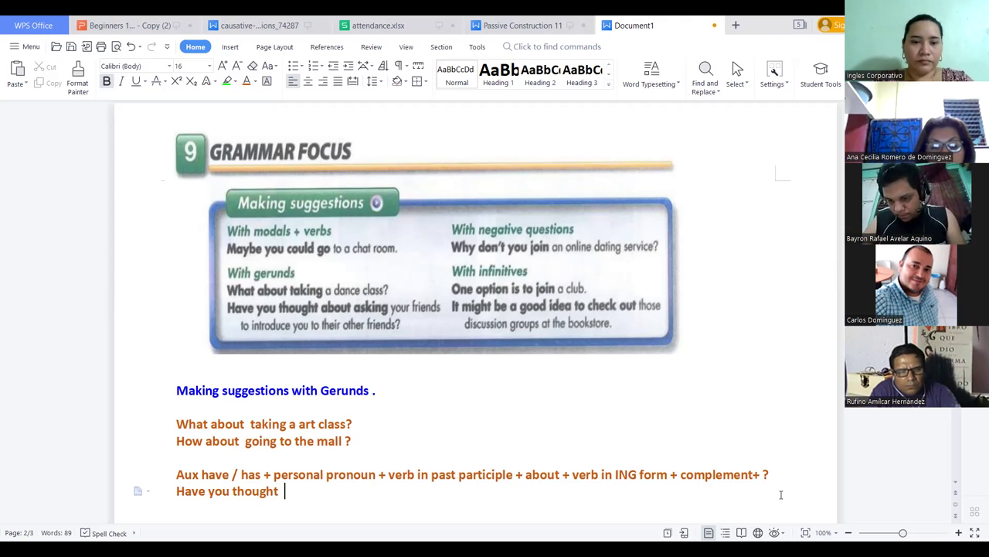
text(abiy)
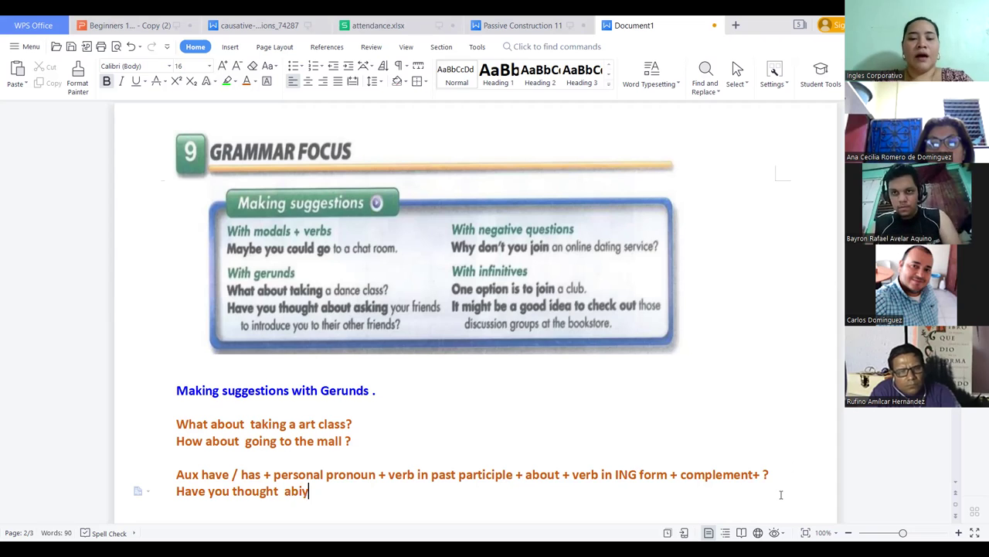
key(BackSpace)
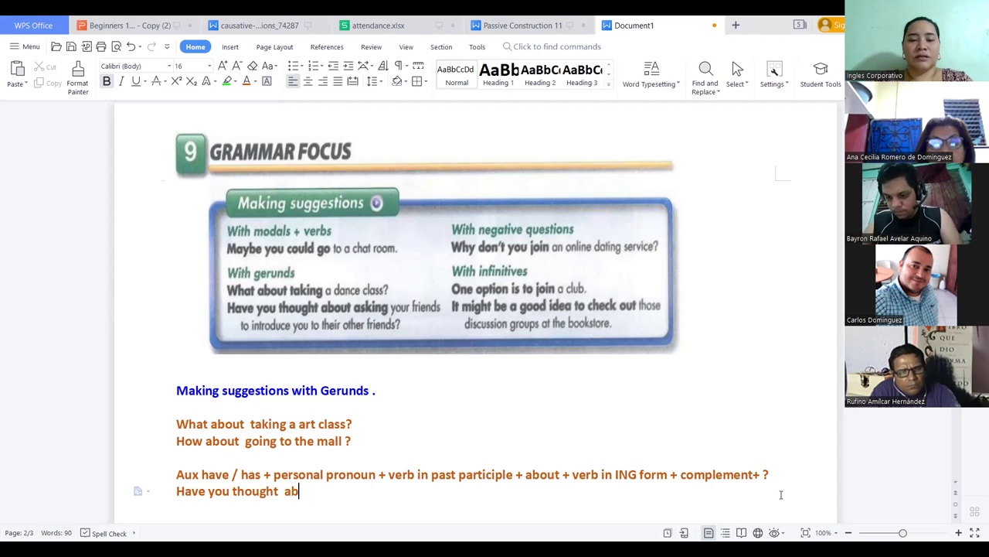
key(BackSpace)
text(out)
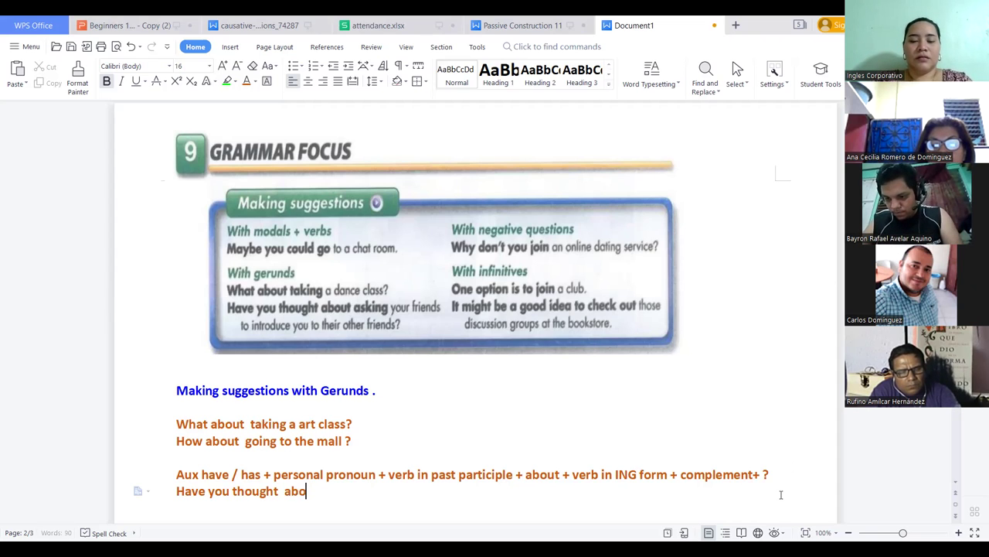
text( takin)
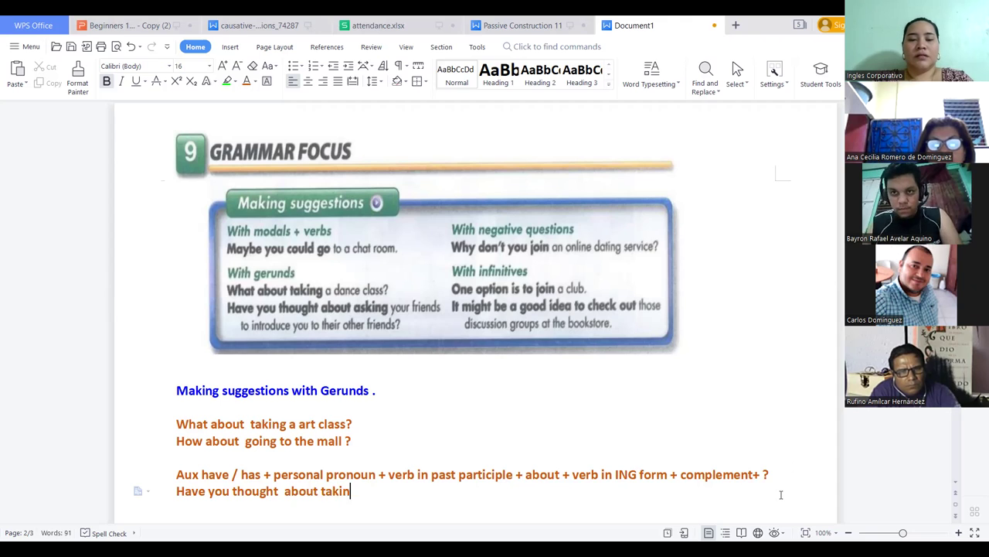
key(BackSpace)
key(BackSpace)
text(ing)
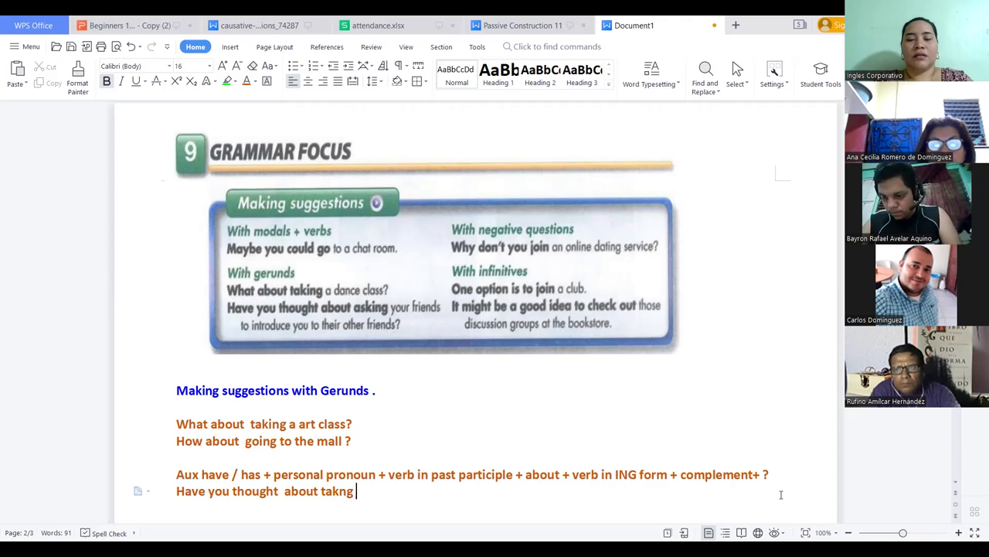
key(BackSpace)
key(BackSpace)
key(BackSpace)
text(un)
key(BackSpace)
key(BackSpace)
text(ing a dacne)
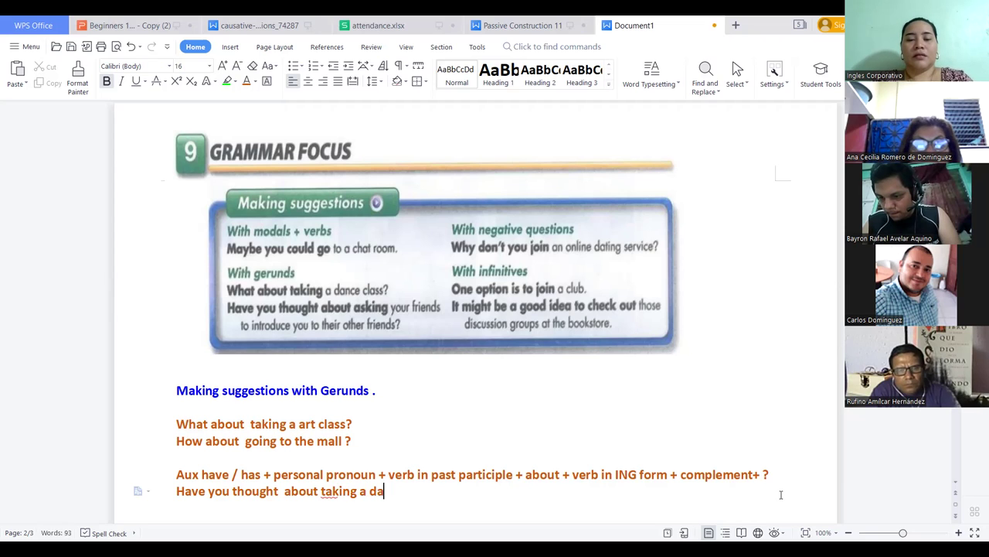
key(BackSpace)
key(BackSpace)
key(BackSpace)
text(nc)
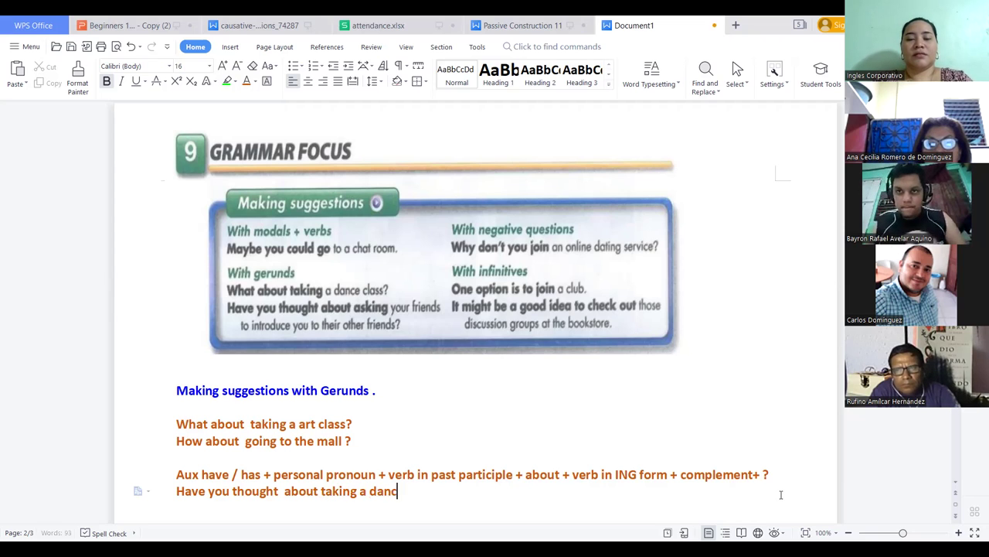
text(e class with tthem.)
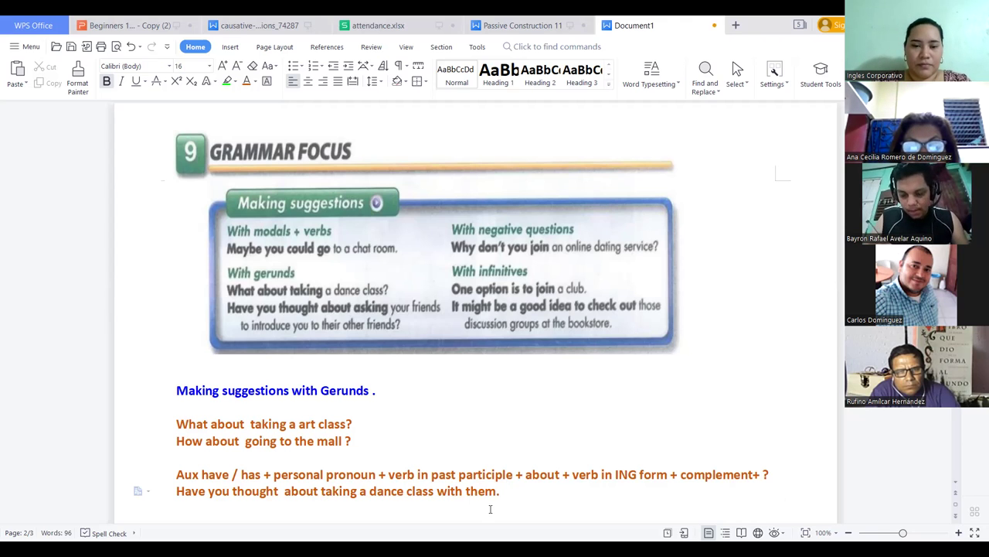
- Recolour the 'Aux have / has' structure line black
drag(778, 474, 177, 371)
click(176, 488)
drag(176, 488, 169, 477)
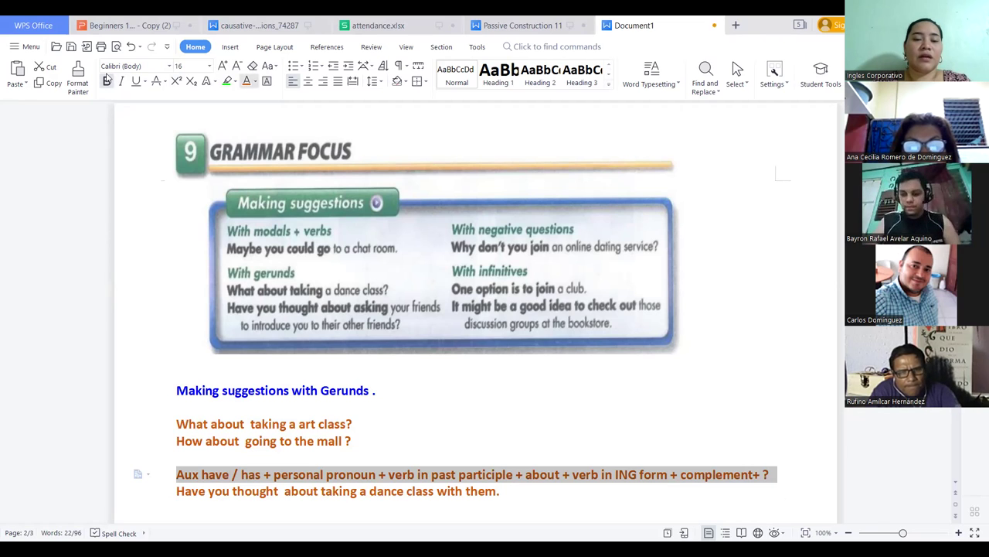
click(417, 444)
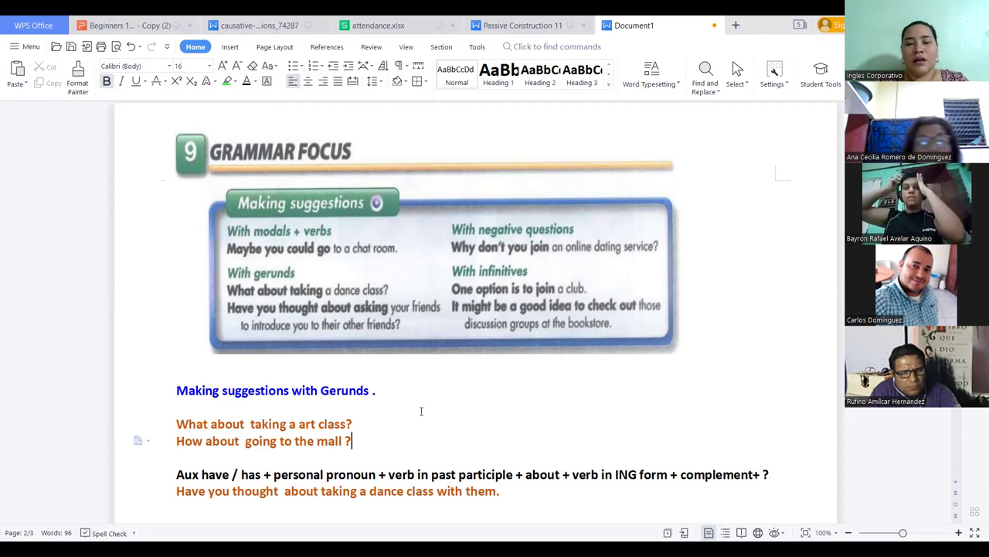
click(245, 425)
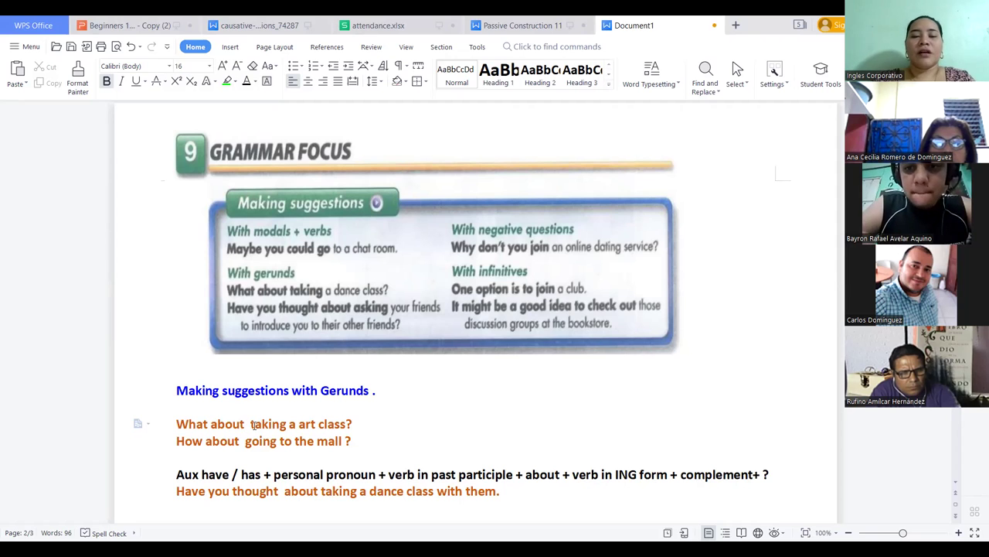
drag(254, 424, 178, 424)
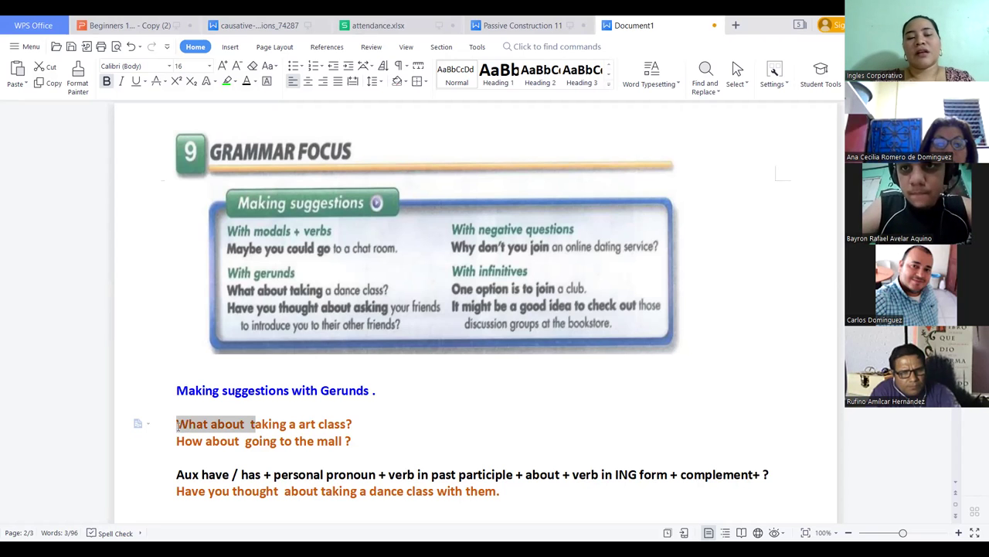
drag(243, 441, 175, 441)
click(176, 442)
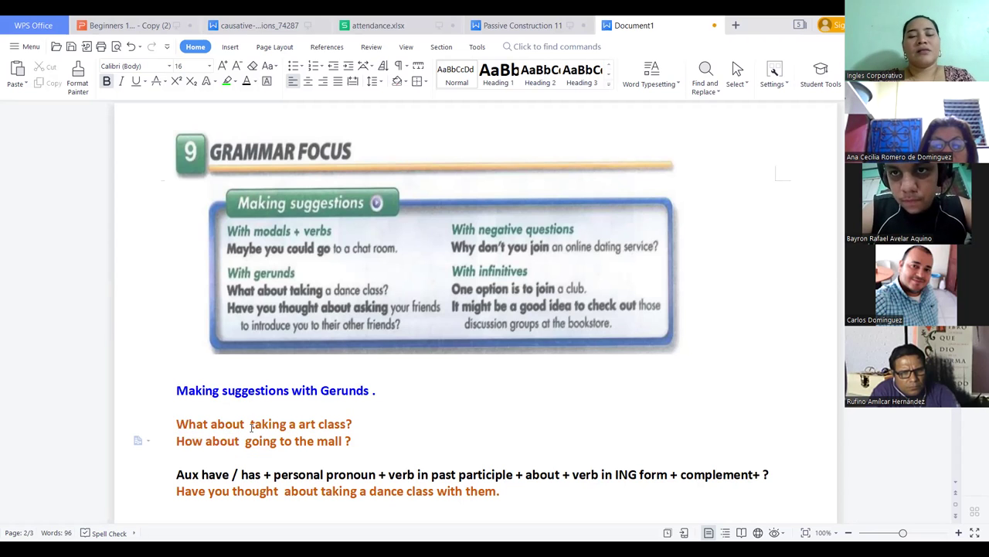
drag(246, 424, 175, 424)
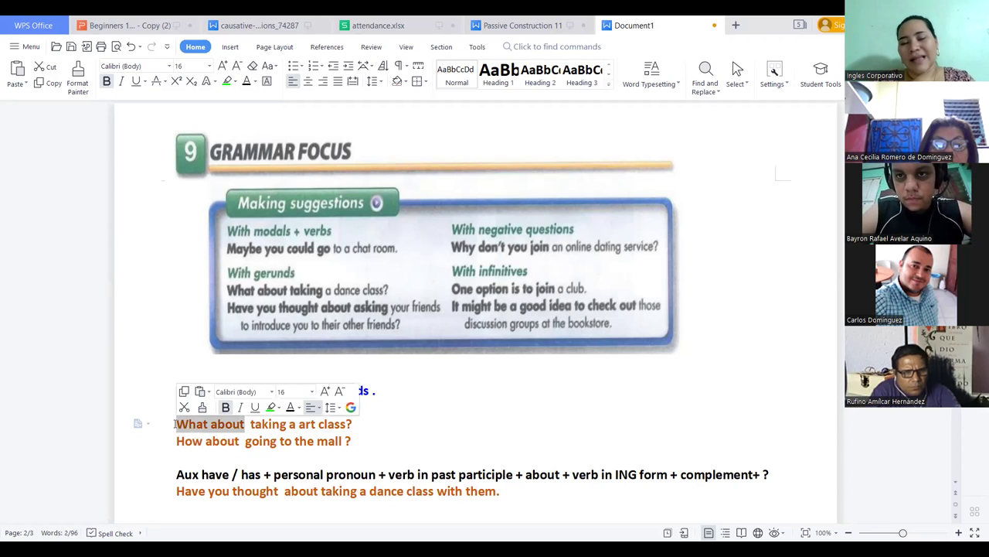
click(235, 441)
drag(240, 441, 178, 441)
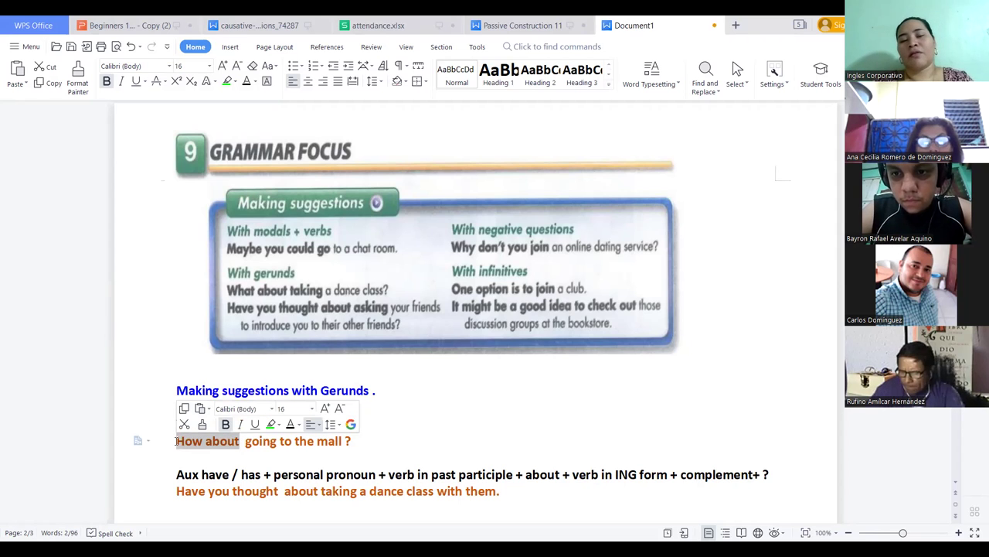
key(ctrl+z)
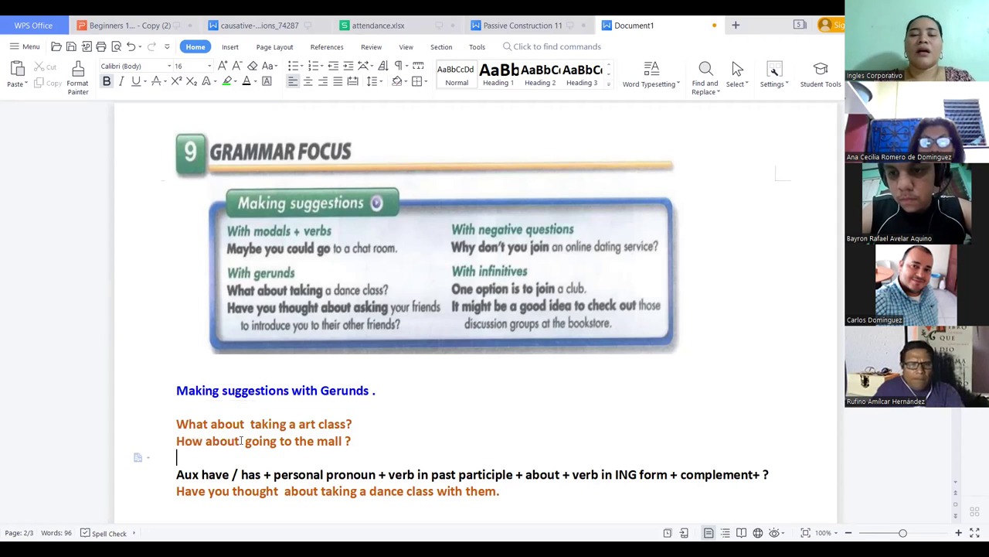
mouse_move(241, 440)
mouse_down()
mouse_move(246, 425)
mouse_move(245, 450)
mouse_up()
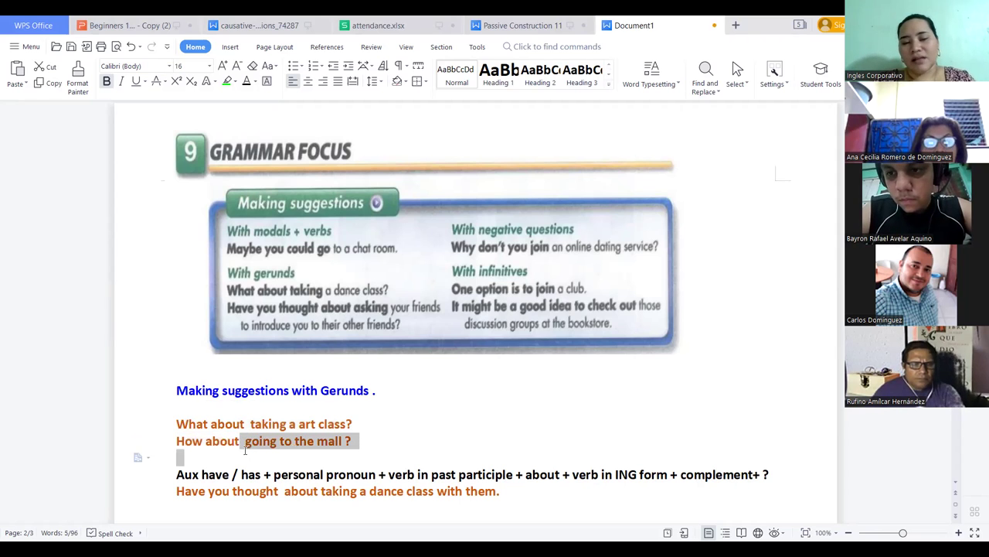
click(473, 444)
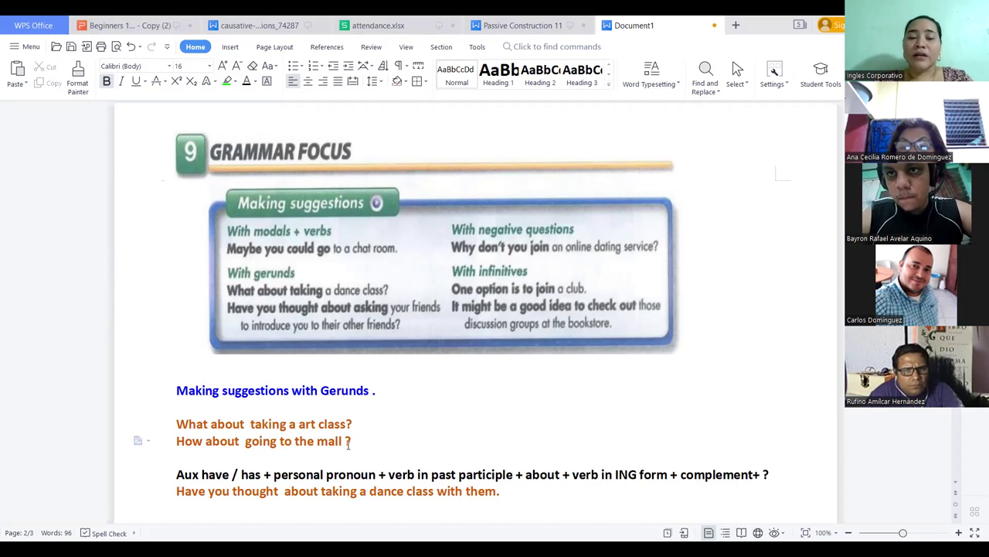
click(269, 426)
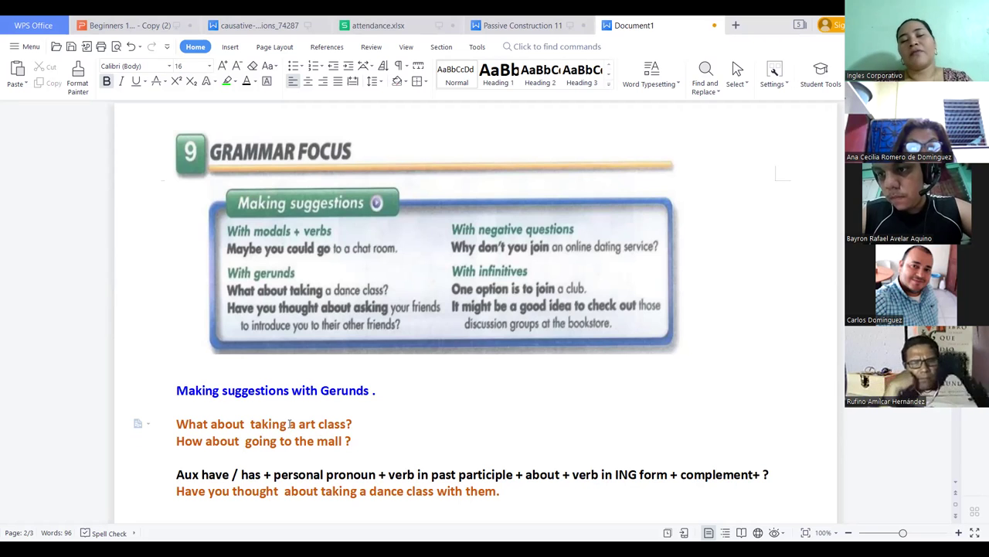
click(189, 414)
- Insert the line 'Introductory question + verb in ING + complement+ ?' below the Gerunds heading
key(Return)
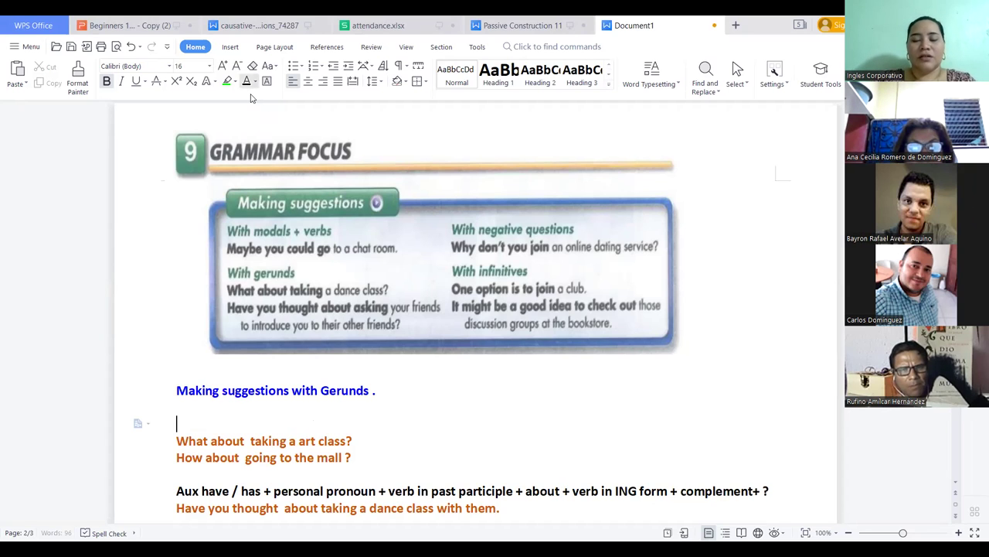
text(Introd)
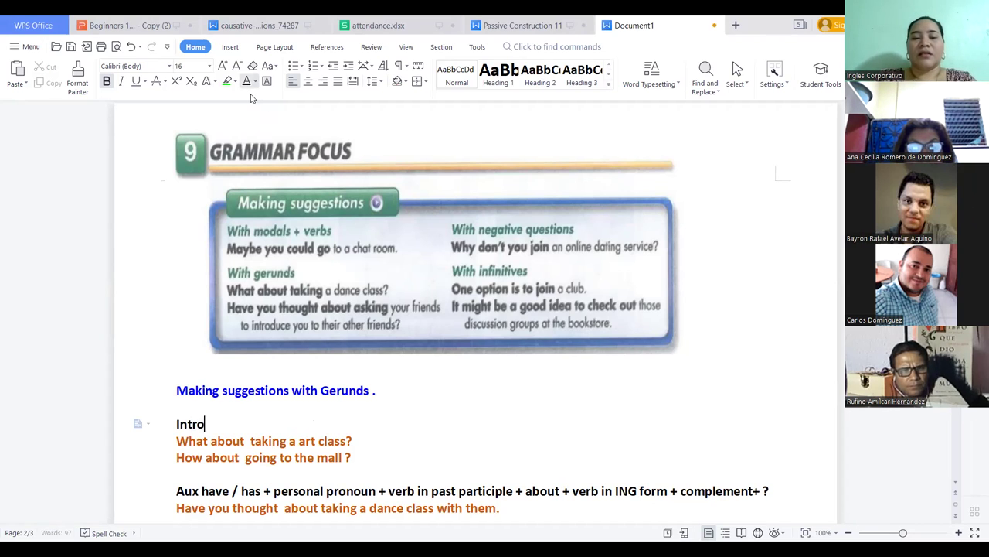
key(BackSpace)
key(BackSpace)
text(oduc)
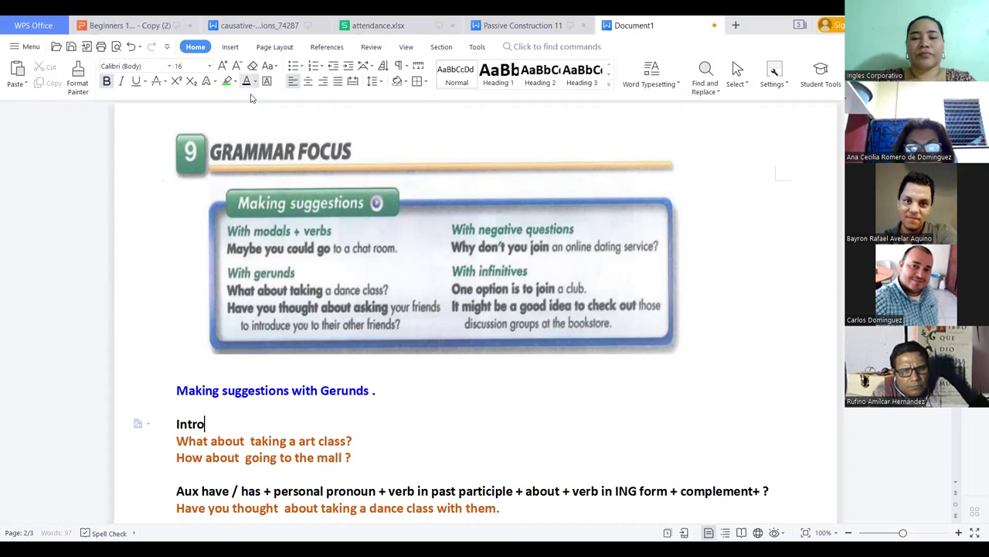
text(to)
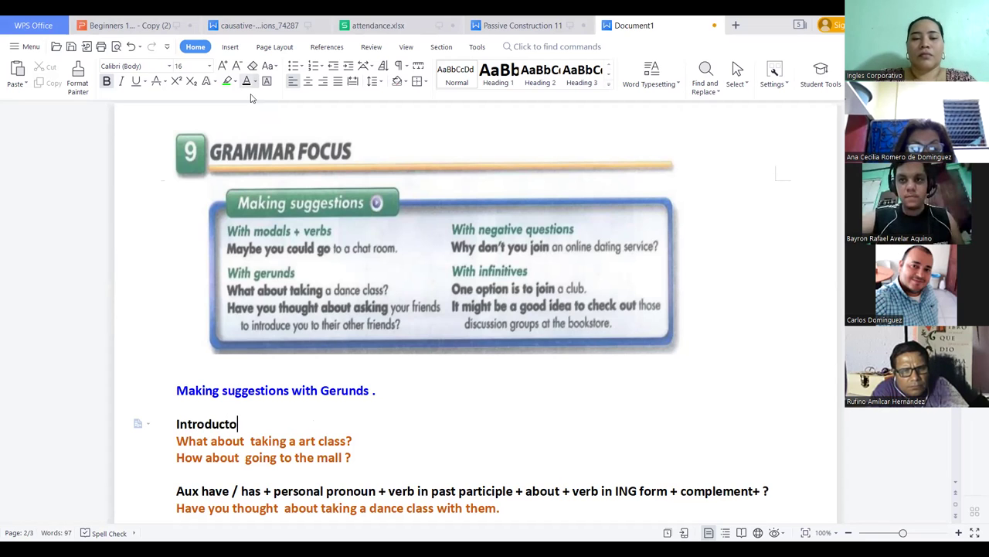
text(ry question)
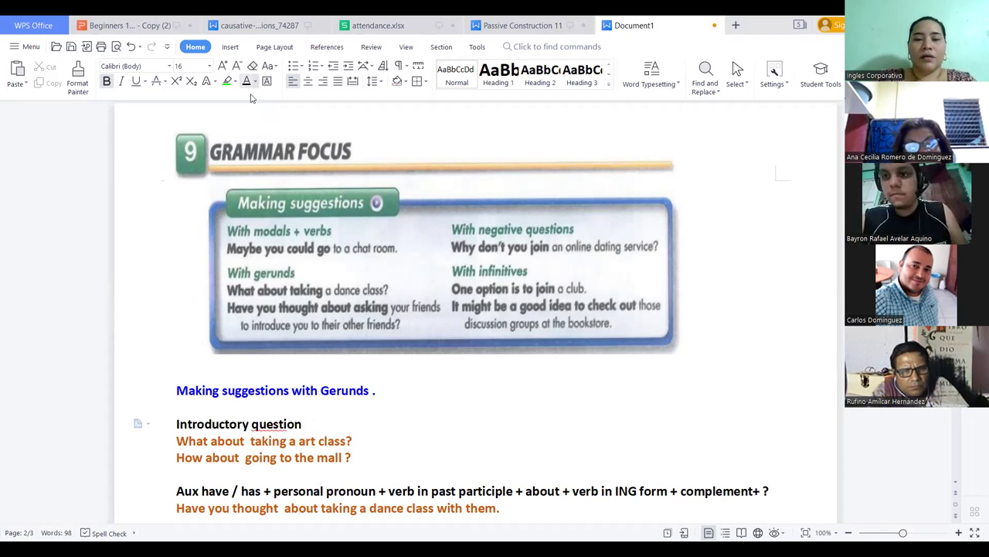
text( +)
key(BackSpace)
key(BackSpace)
key(BackSpace)
key(BackSpace)
text(n + )
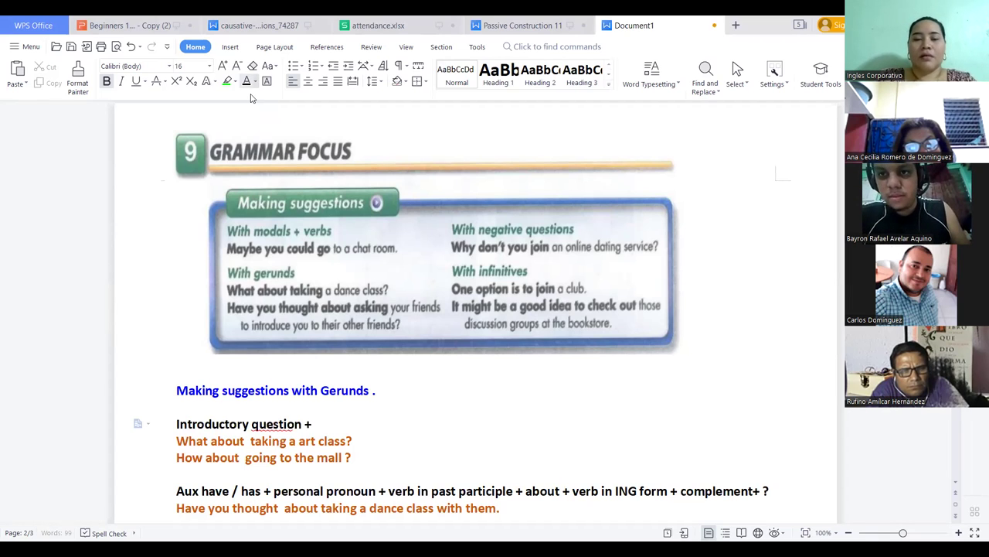
text(ver)
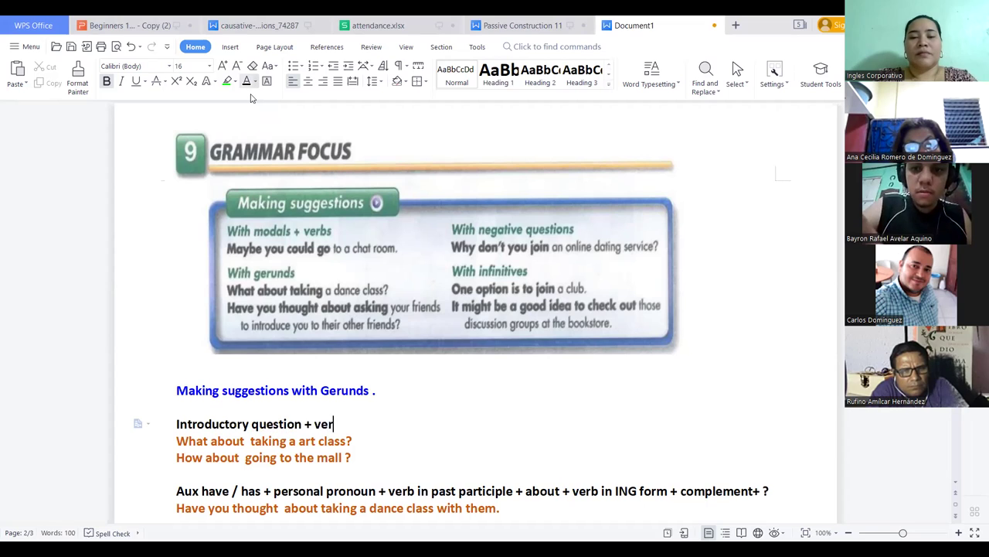
text(b in ING )
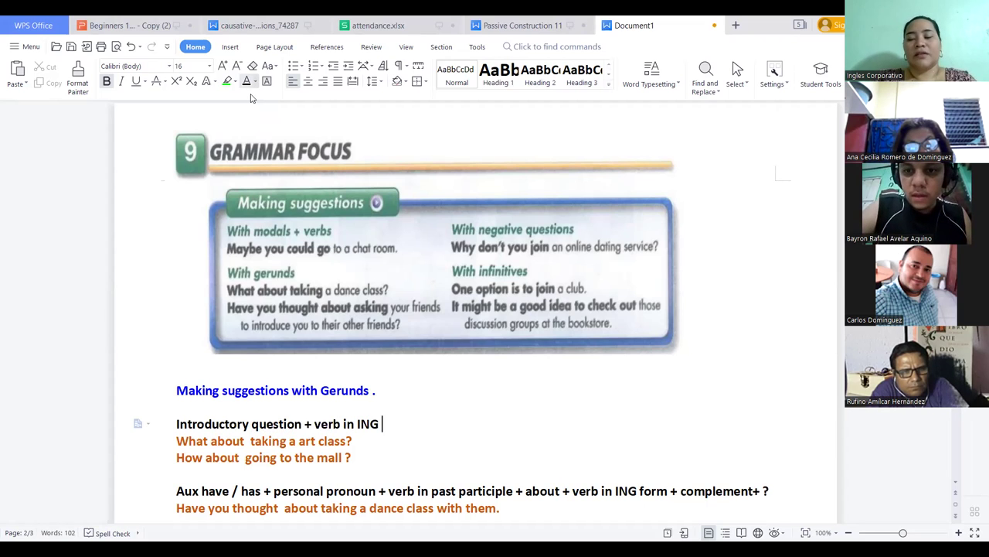
text(+ complement+ ?)
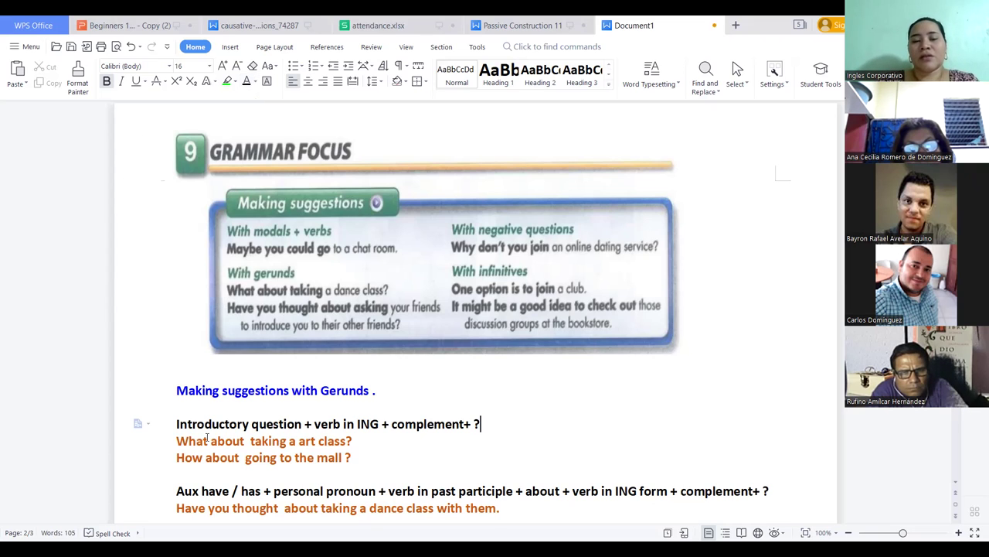
click(242, 458)
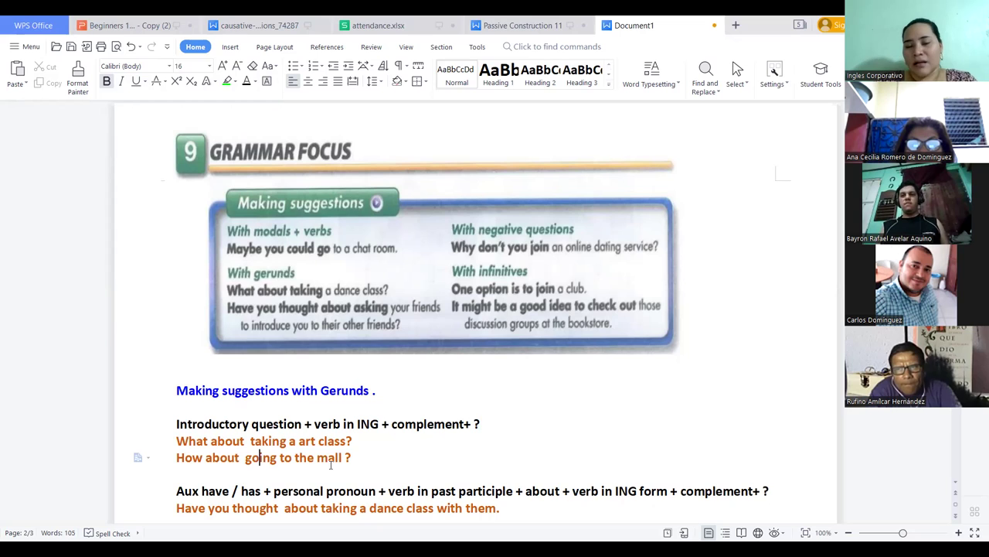
click(193, 457)
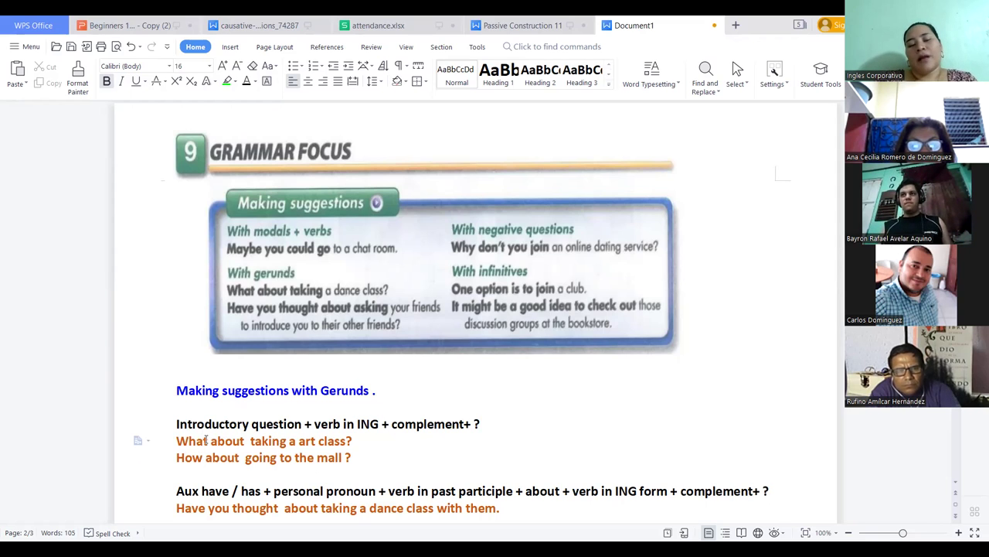
click(204, 440)
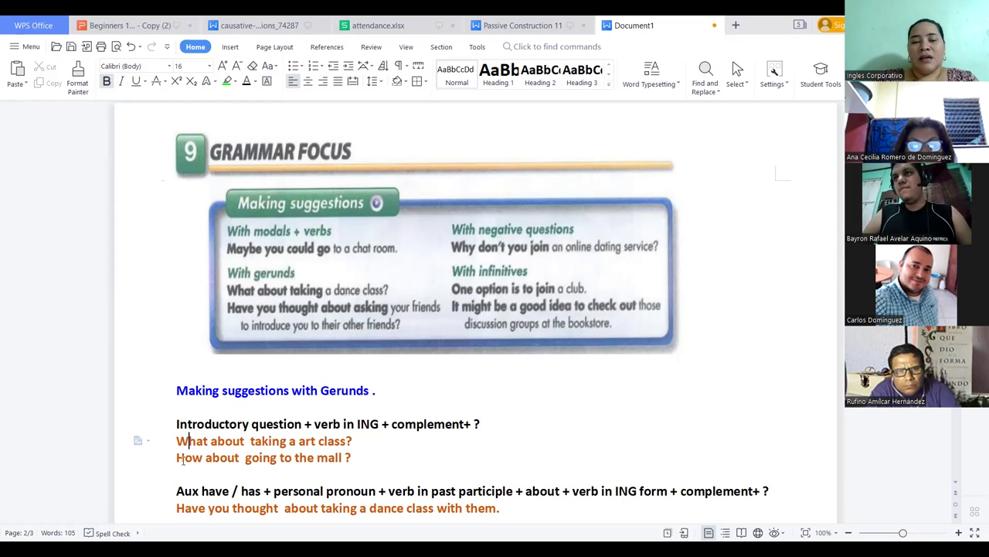
drag(177, 457, 244, 458)
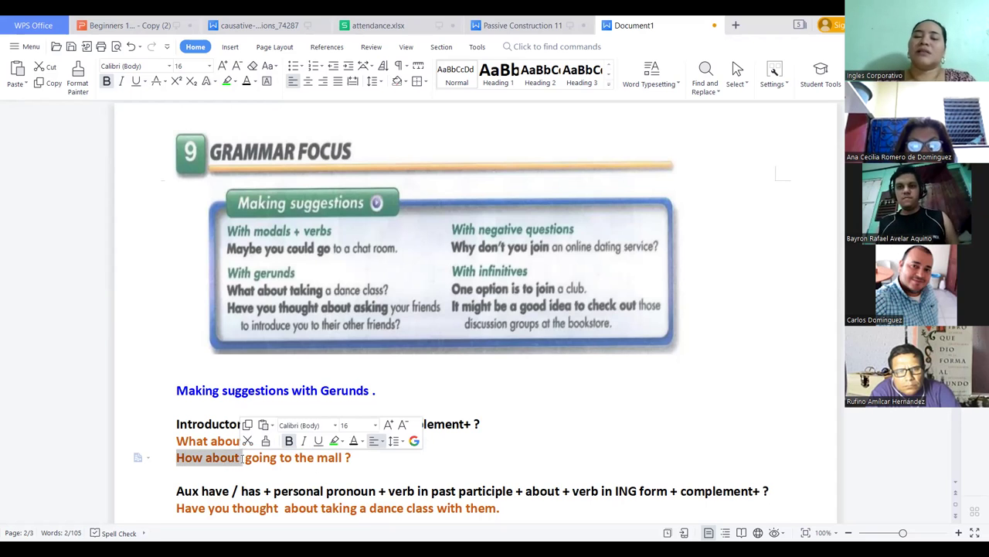
click(177, 457)
click(177, 440)
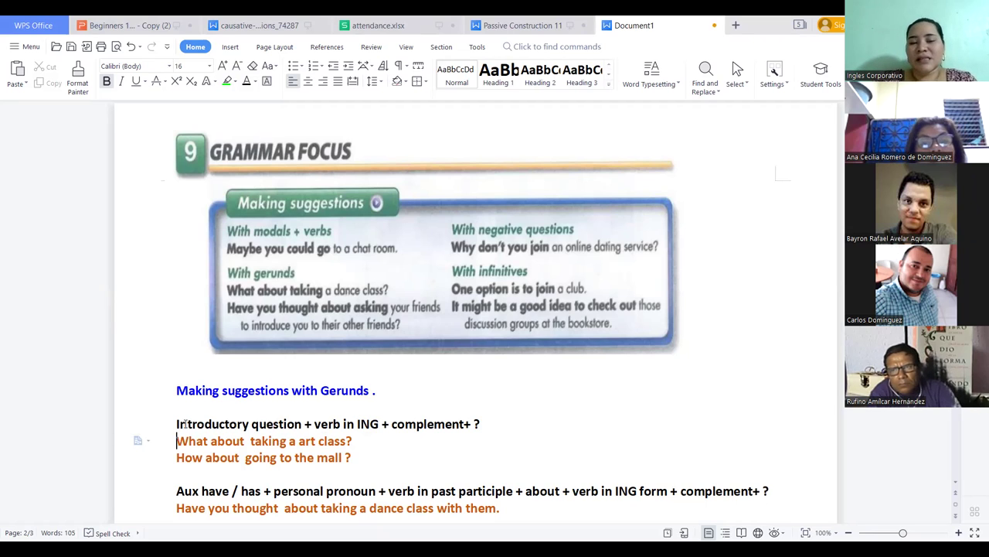
click(244, 440)
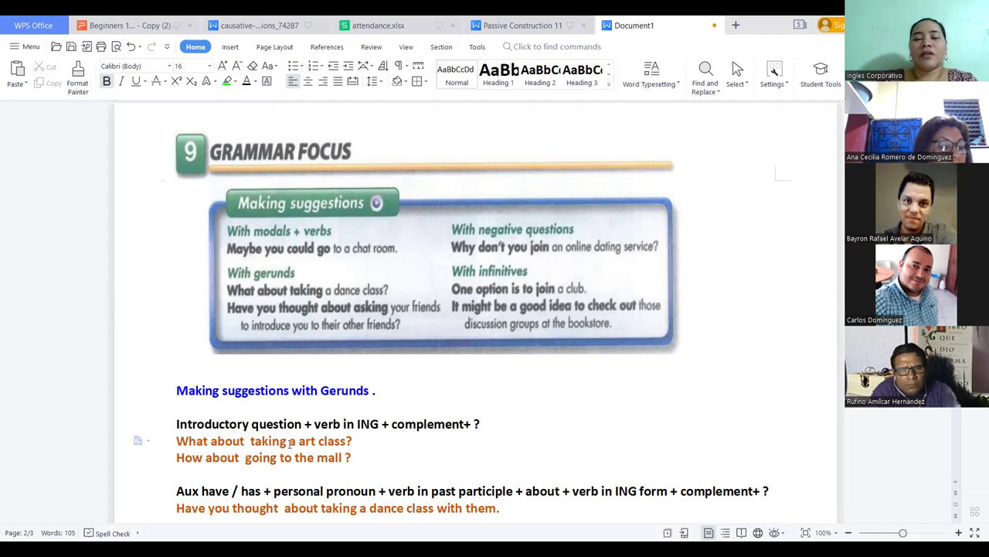
drag(289, 442, 353, 441)
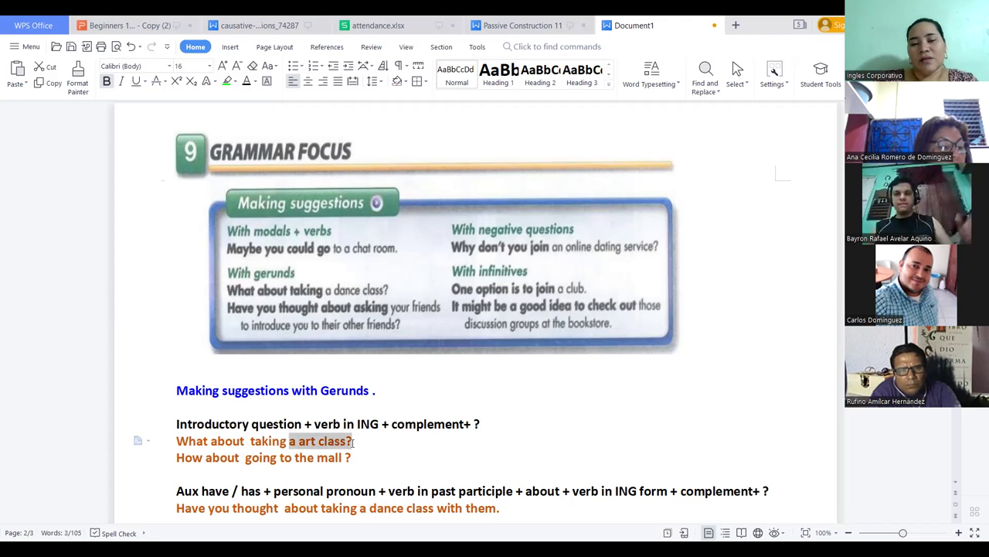
click(359, 445)
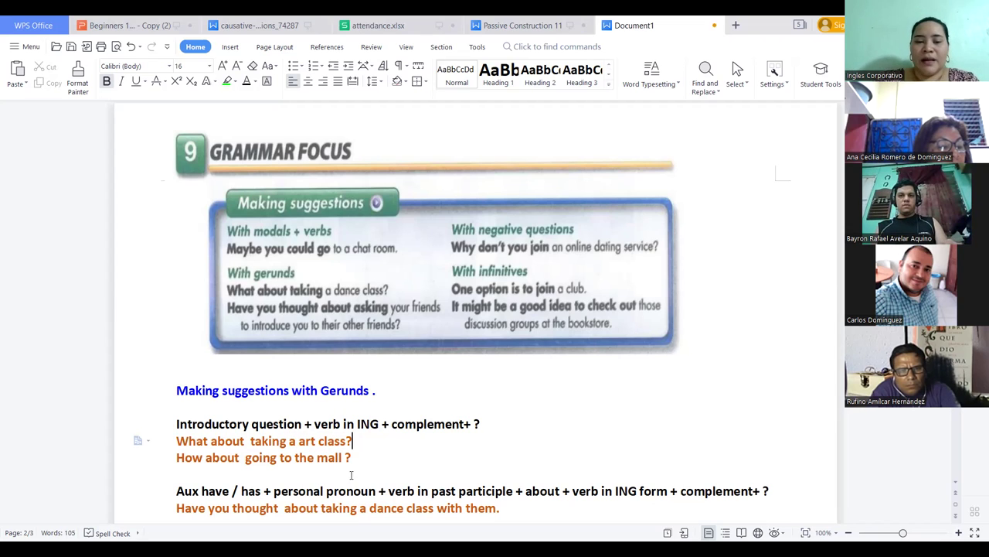
click(206, 456)
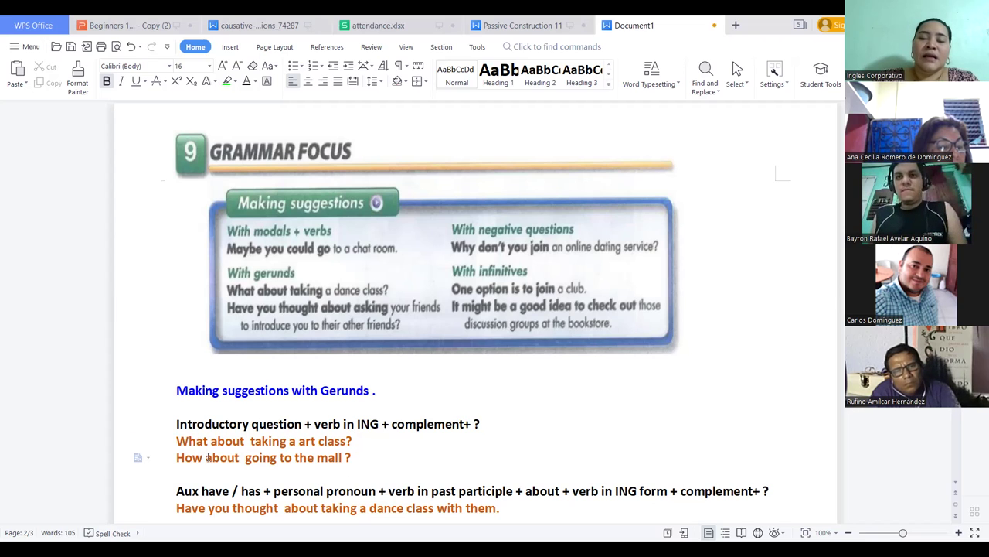
click(246, 440)
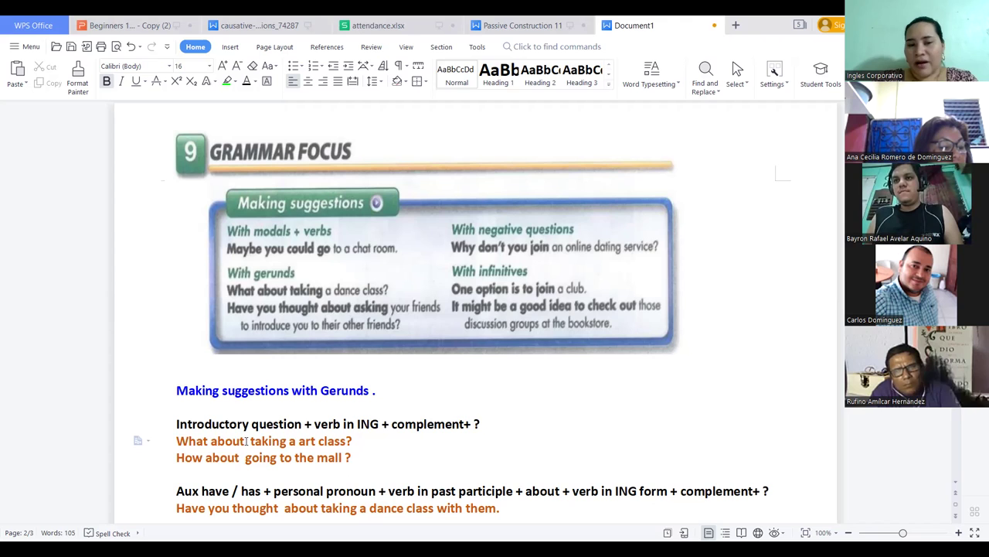
click(220, 457)
click(221, 441)
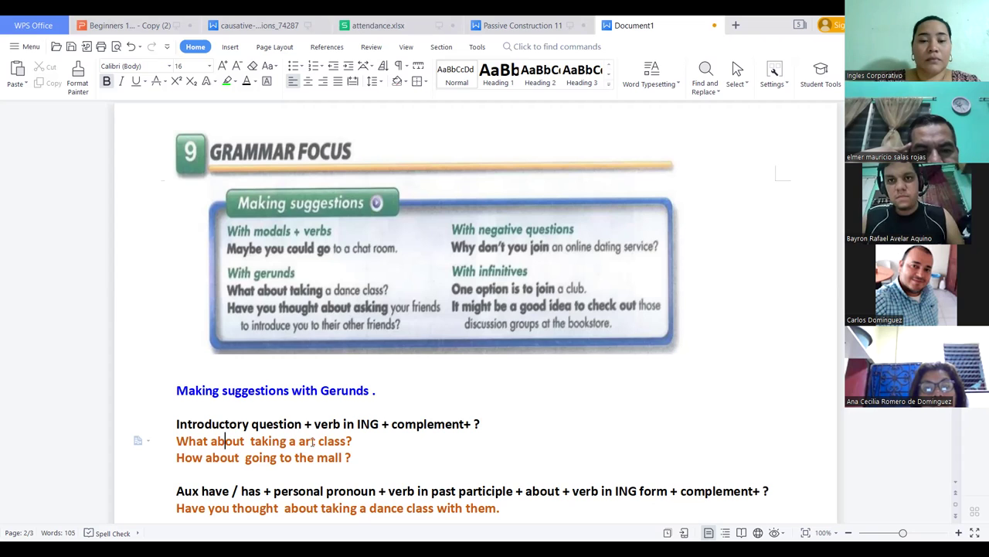
click(348, 442)
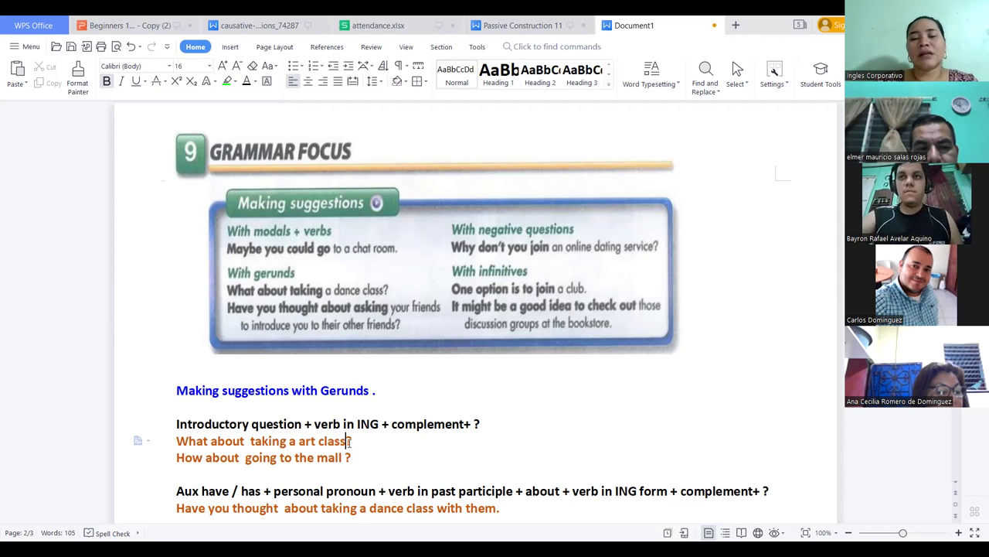
click(355, 442)
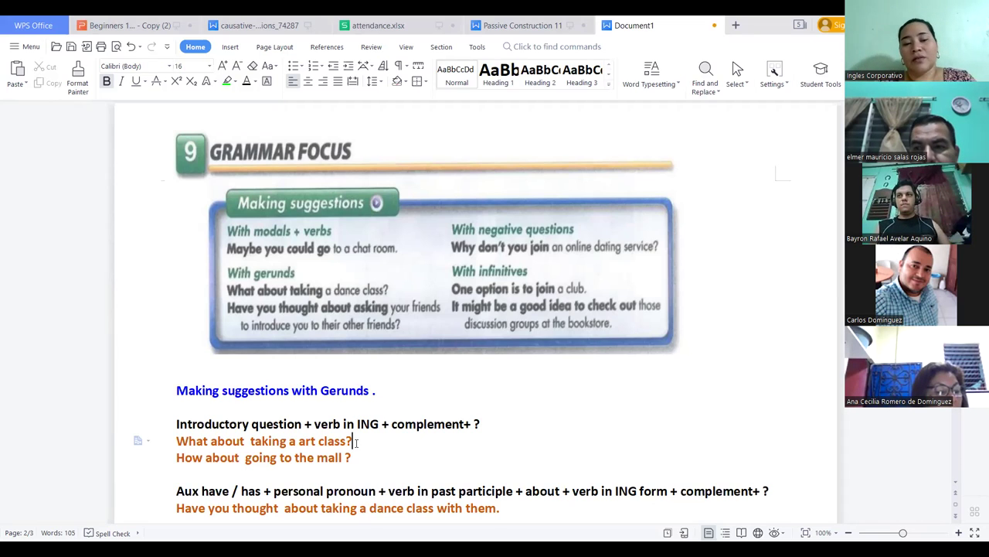
- Add 'What about taking a dance with them?' after the art class example, with a new line below
key(Return)
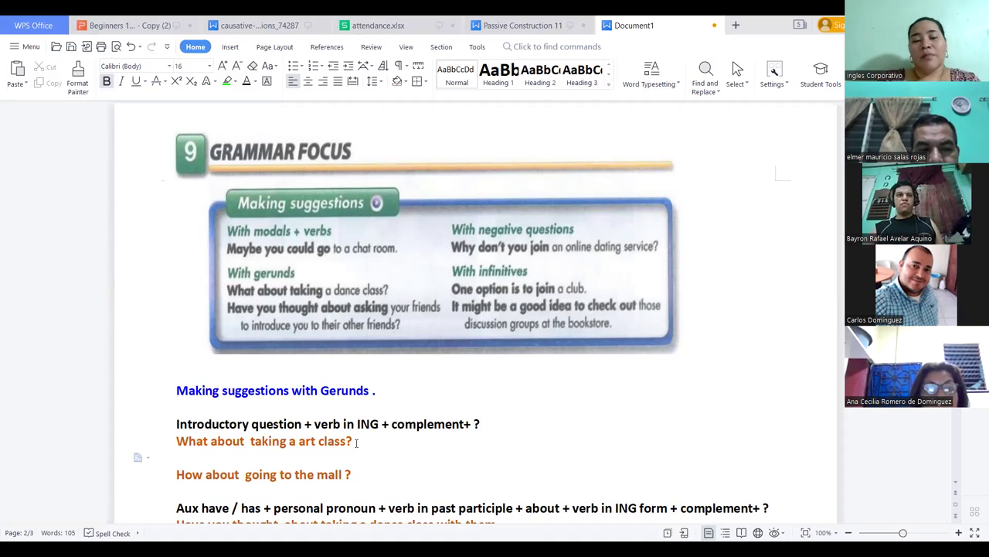
text(Wht)
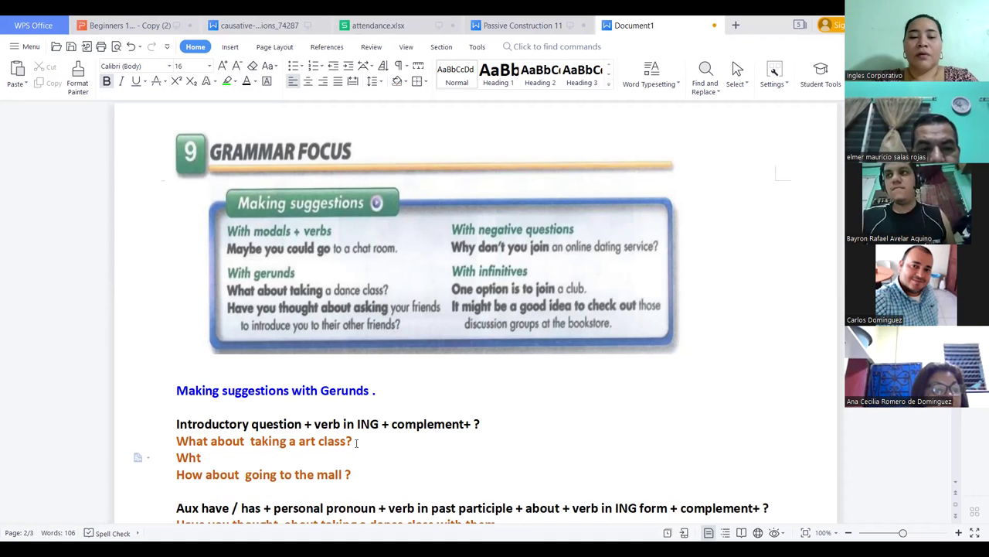
key(BackSpace)
text(at abou)
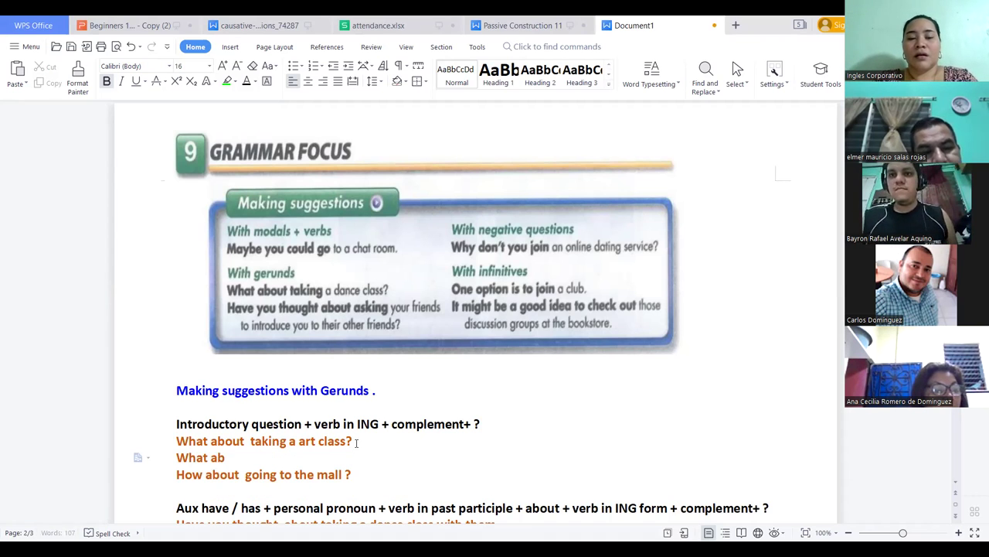
key(BackSpace)
text(ut,)
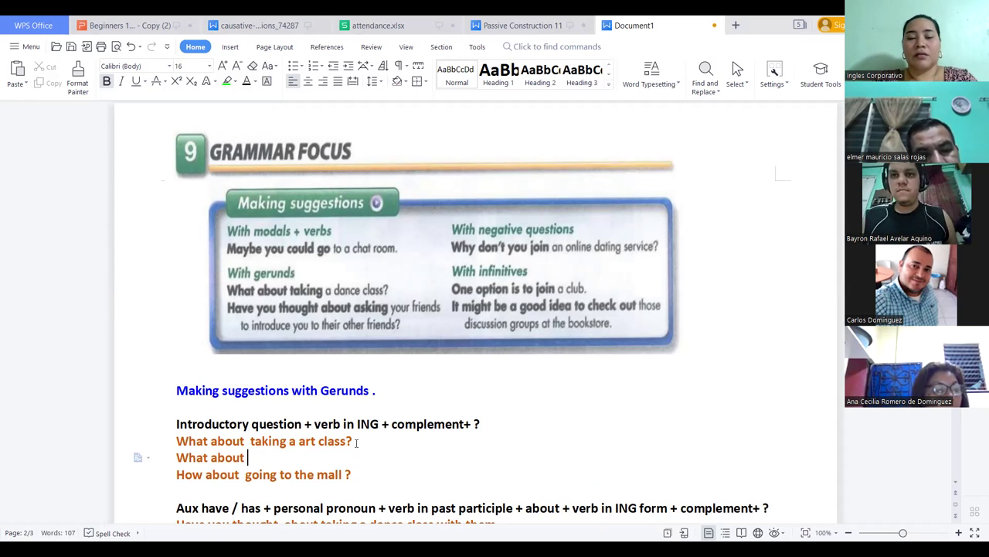
key(BackSpace)
key(BackSpace)
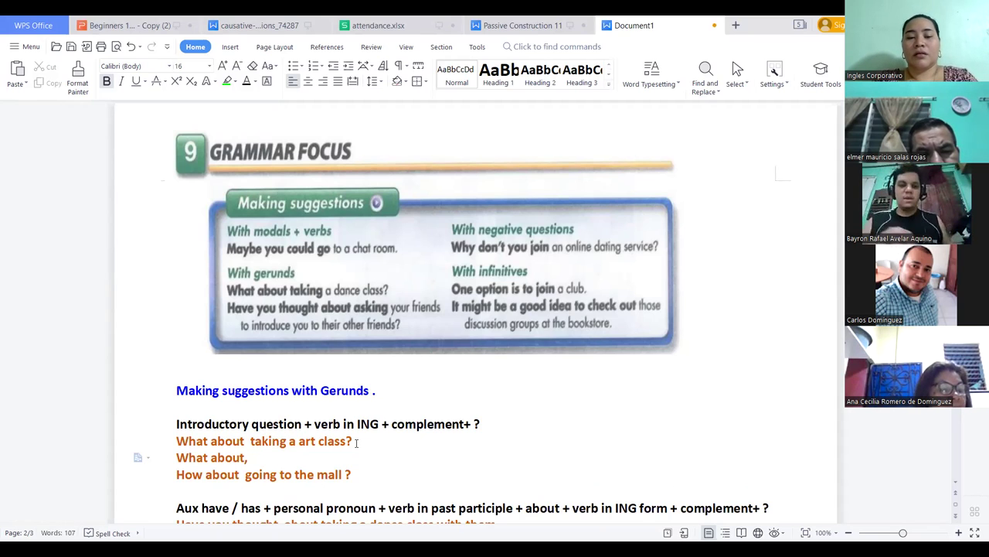
text(taking)
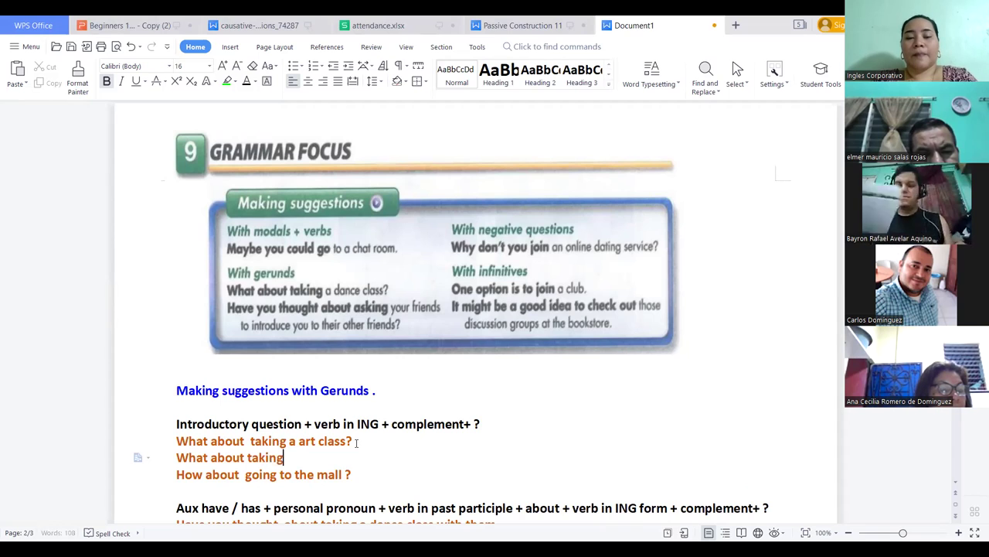
text( a da)
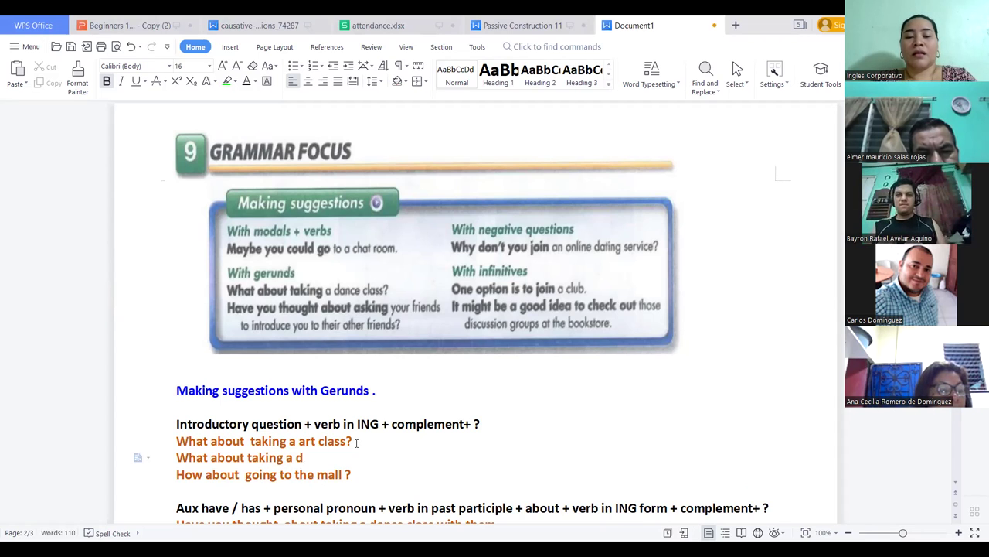
key(BackSpace)
text(nac)
key(BackSpace)
key(BackSpace)
key(BackSpace)
text(ance)
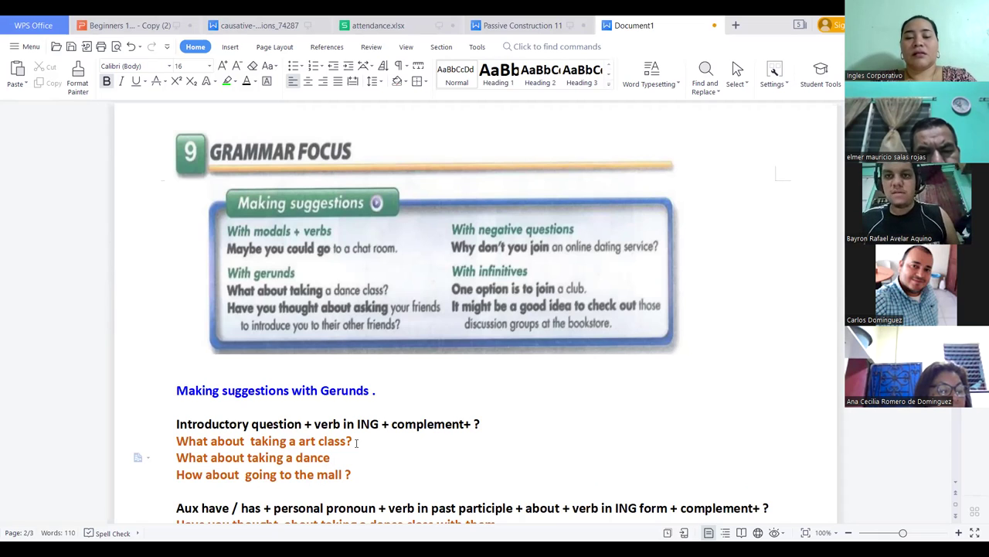
text( with them)
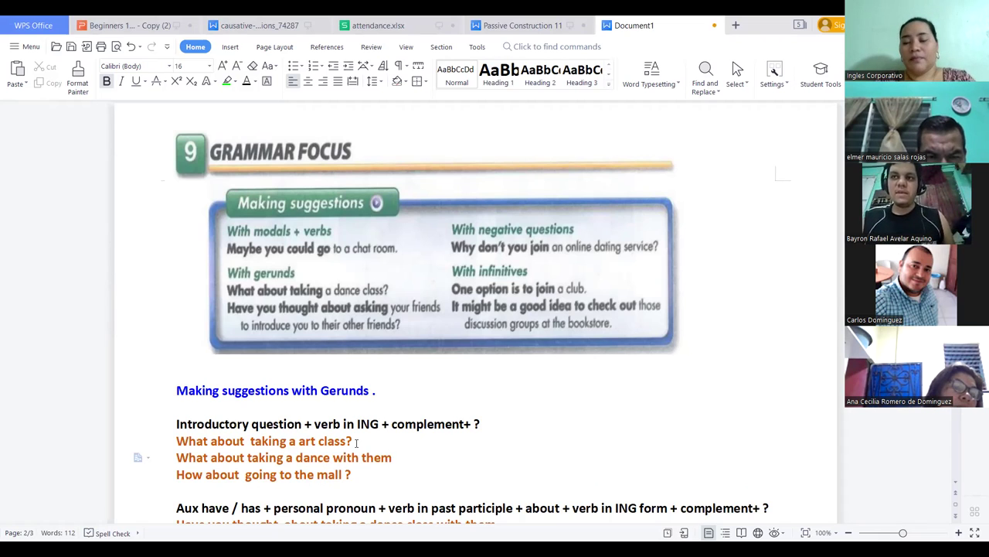
text(?)
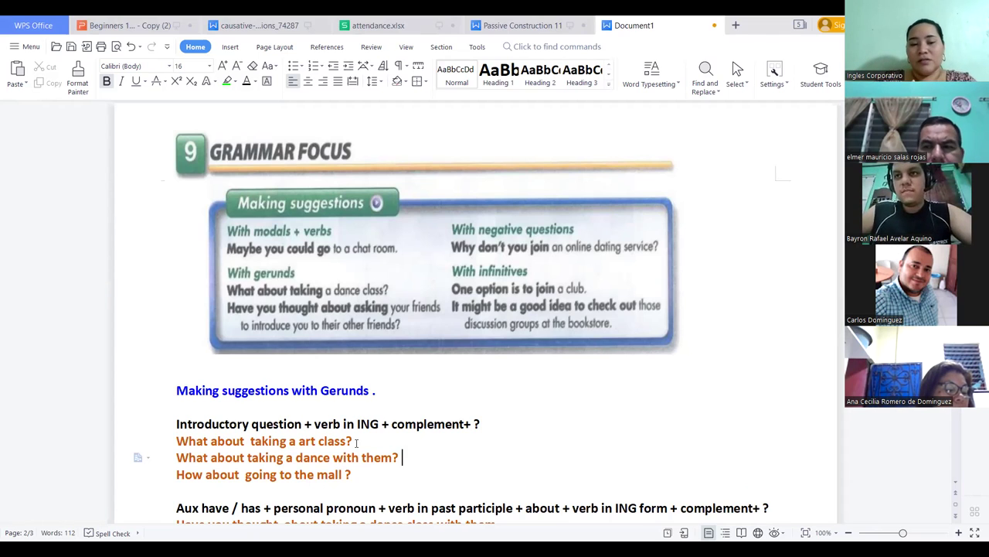
click(403, 461)
key(Return)
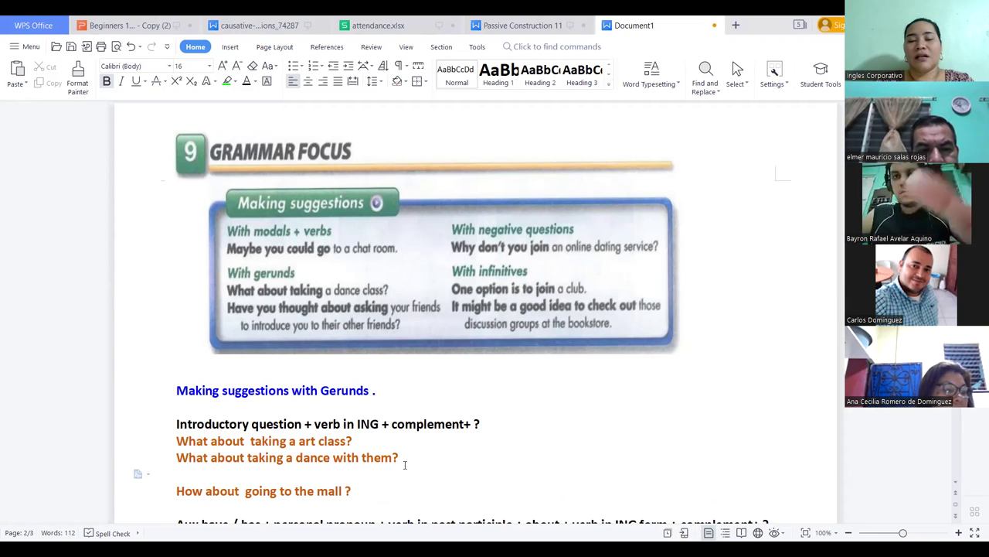
- Type 'What about if you ask her to dance with you?' on the new line
text(What)
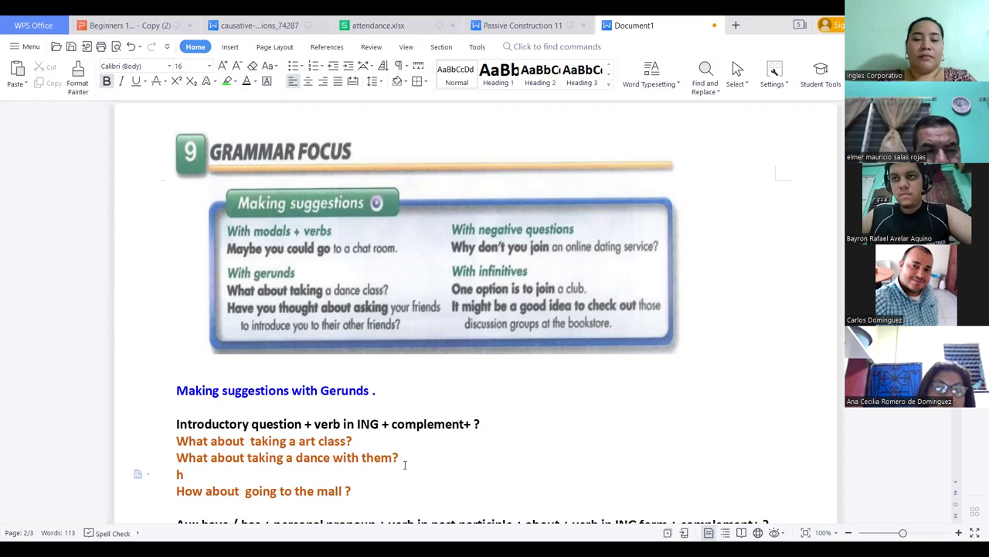
key(BackSpace)
key(BackSpace)
text(at about if you ak)
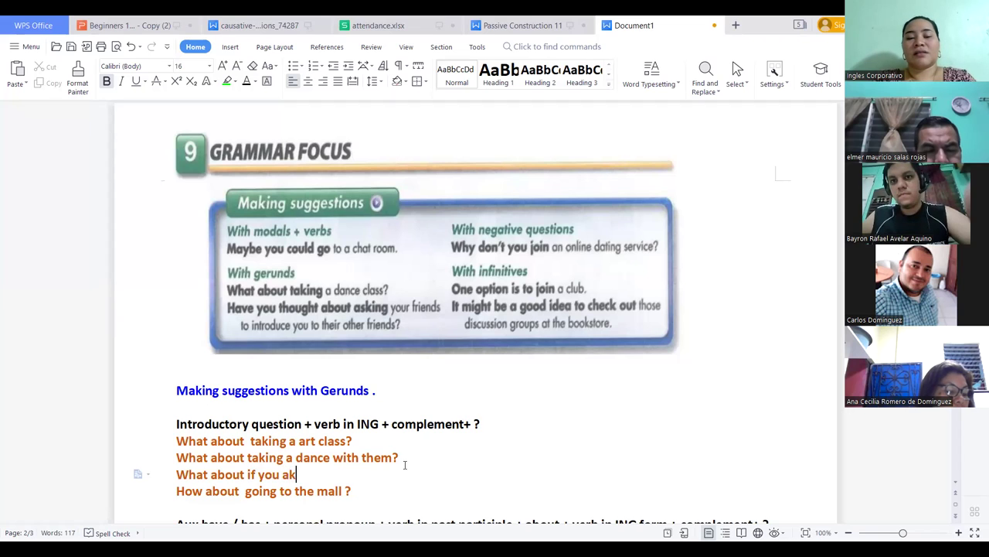
key(BackSpace)
text(sk her to)
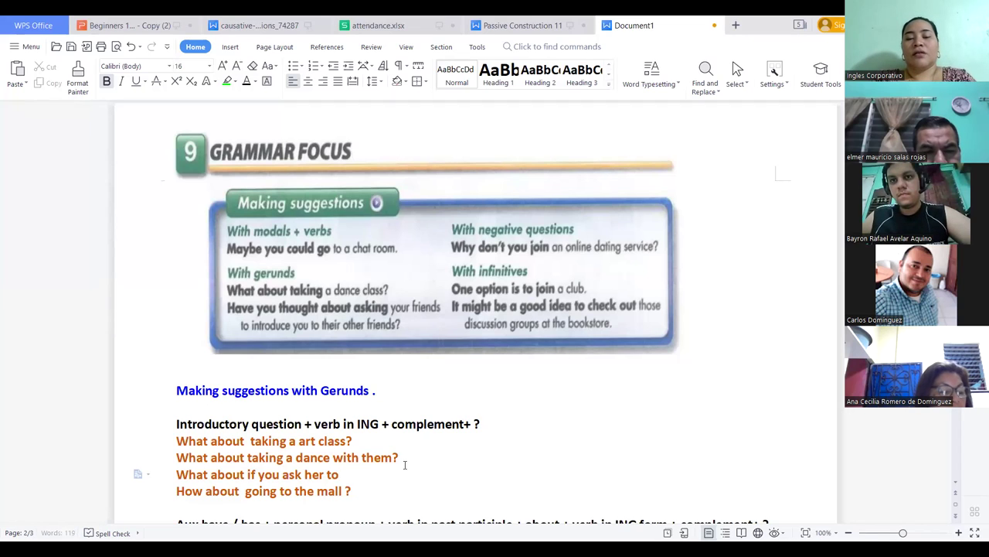
text( dance with you)
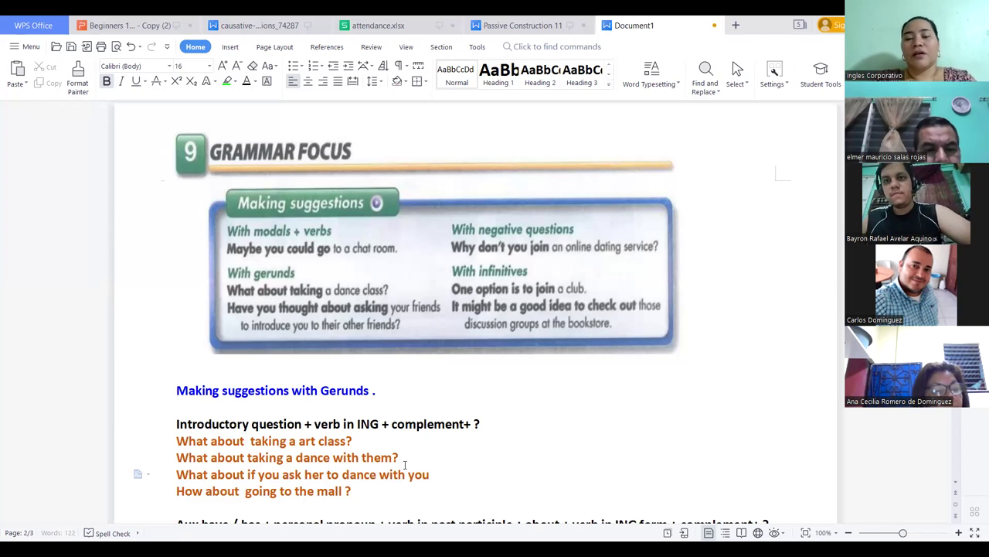
text(?)
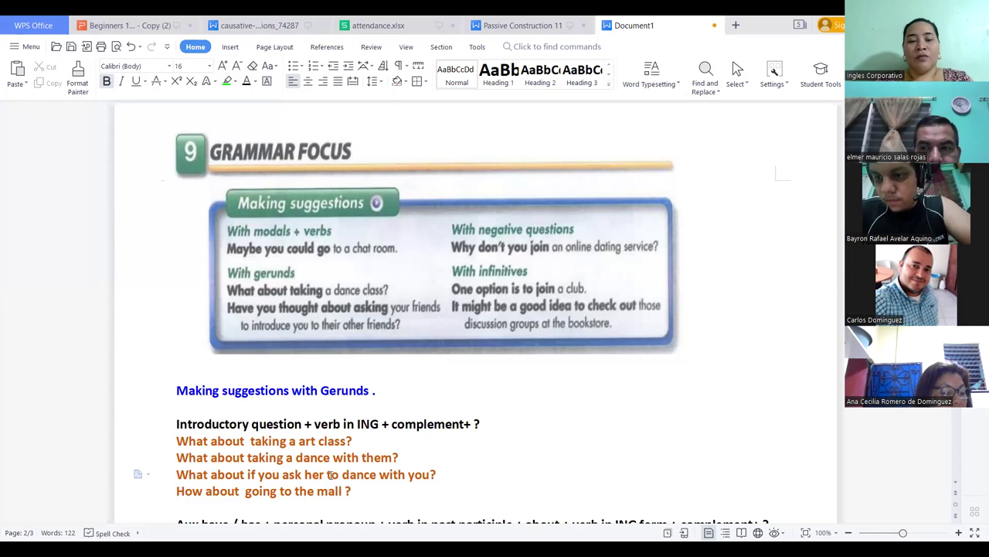
- Point out words in the 'taking' example, then switch to the attendance.xlsx spreadsheet
drag(244, 457, 260, 457)
click(260, 457)
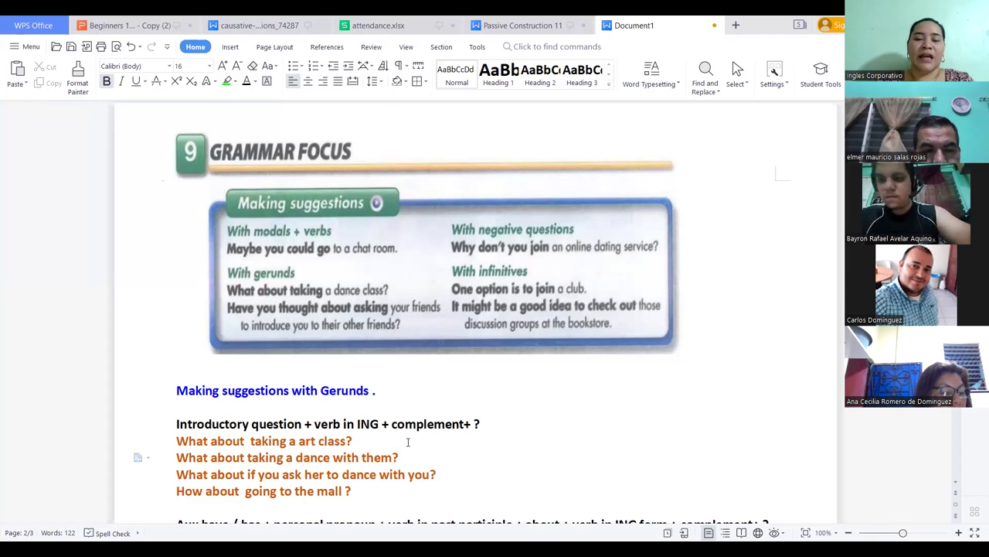
click(380, 457)
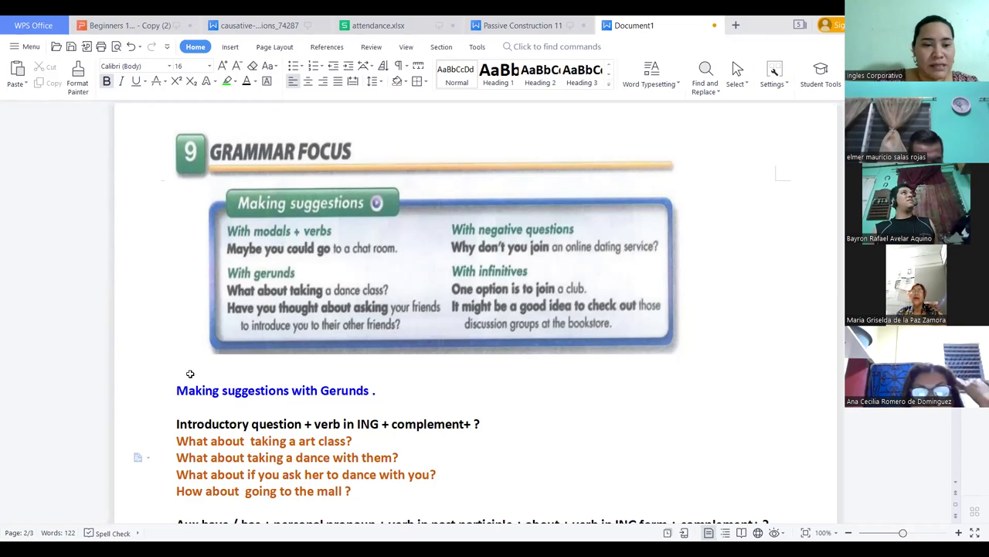
key(ctrl+Tab)
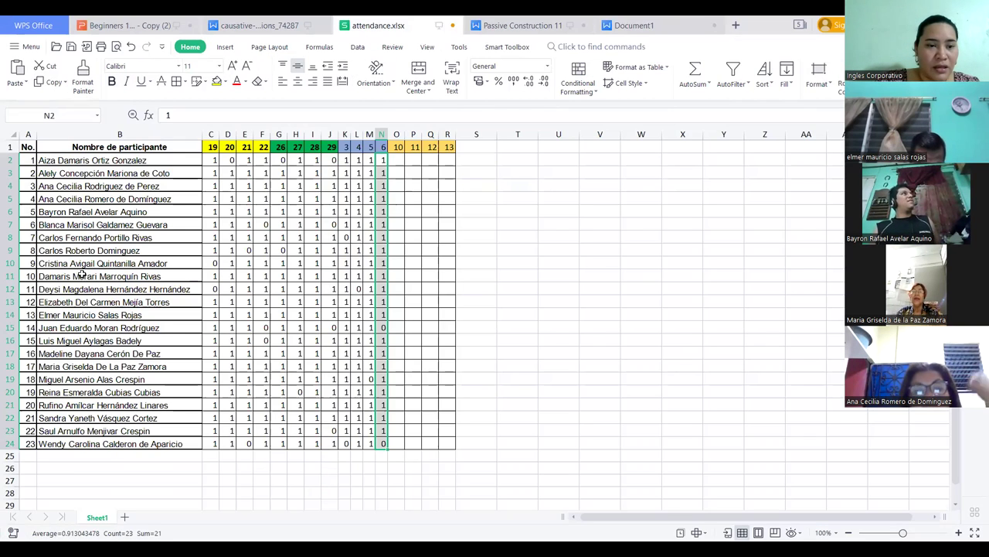
- Enter 1 in participant 17's day 10 cell, O18
click(143, 364)
click(395, 365)
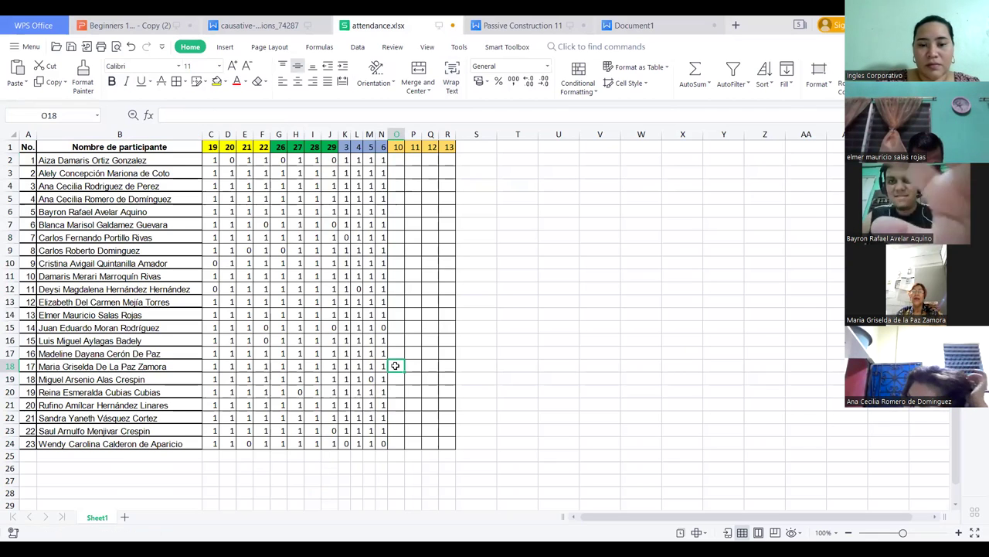
text(1)
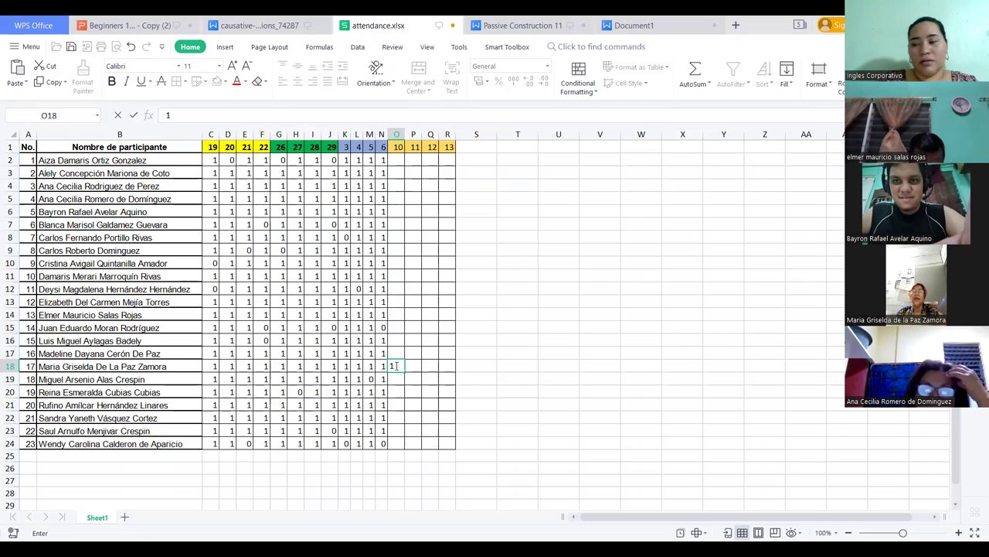
- Enter 1 in day 10 cells O2 through O5
click(392, 160)
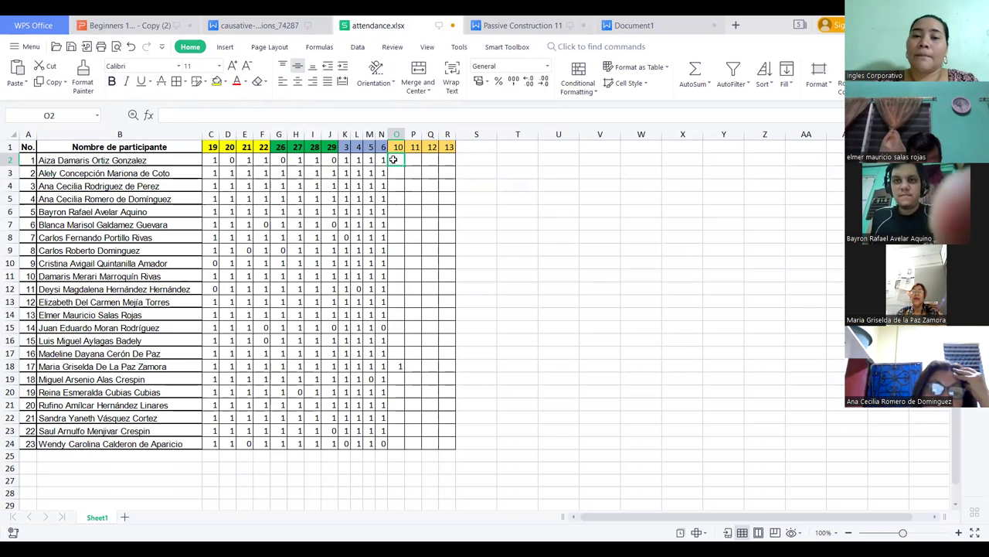
text(1)
key(Return)
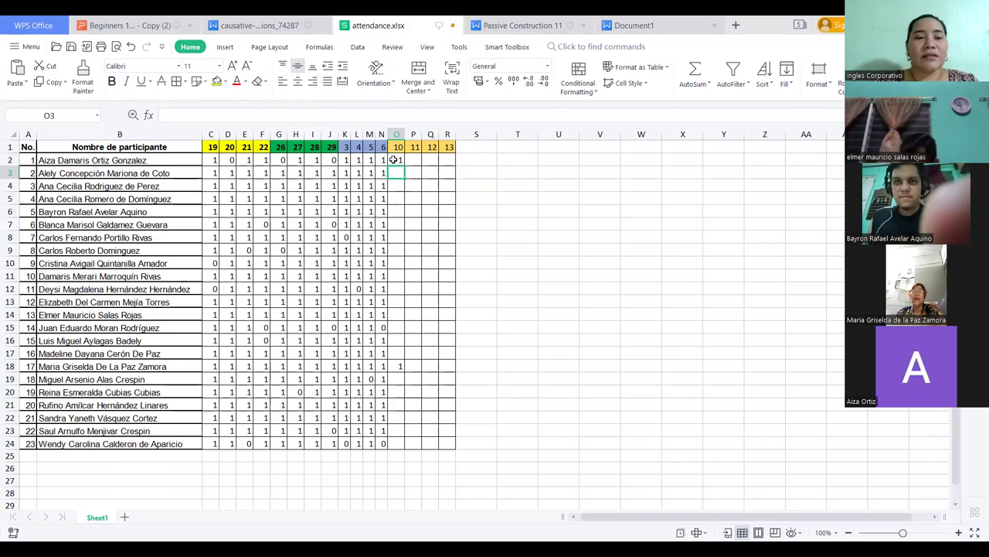
text(1)
key(Return)
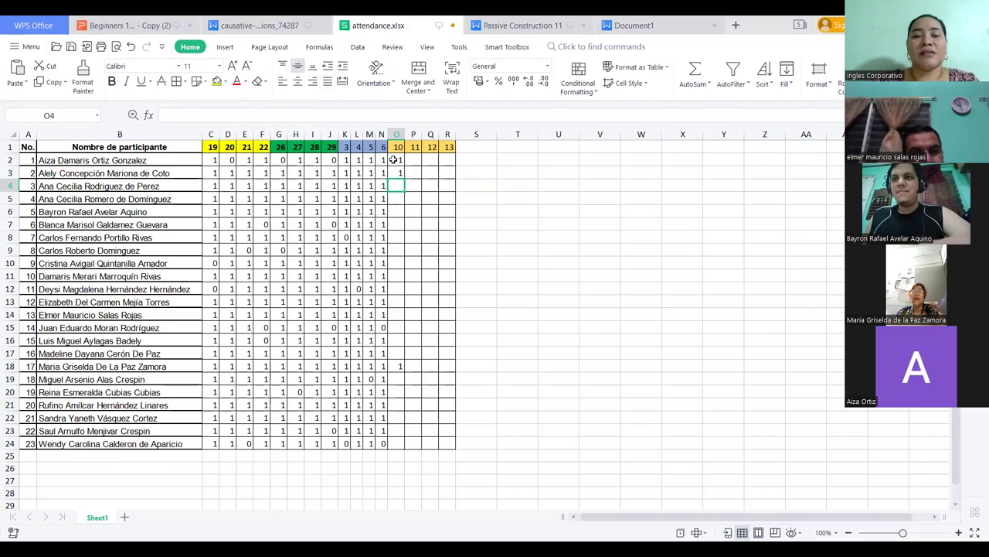
text(1)
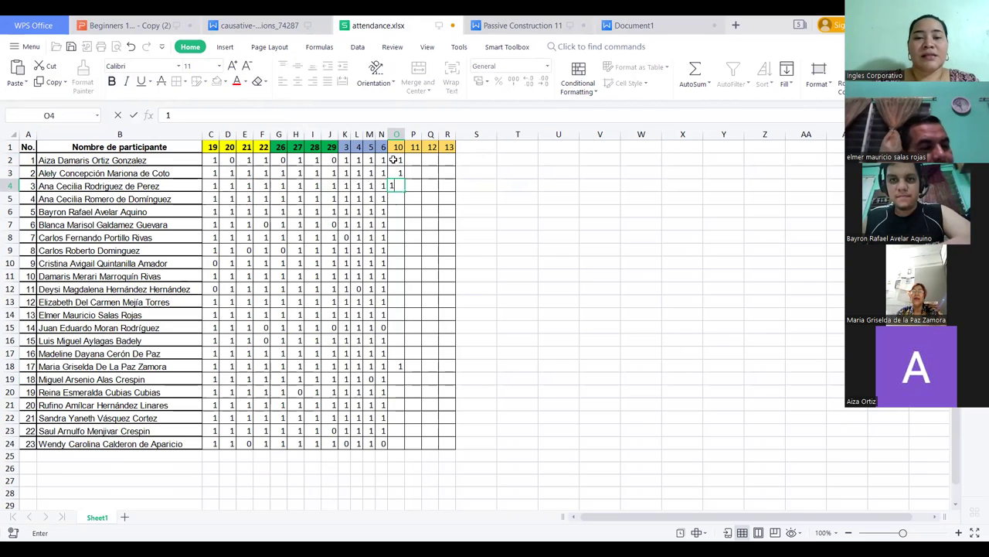
key(Return)
text(1)
key(Return)
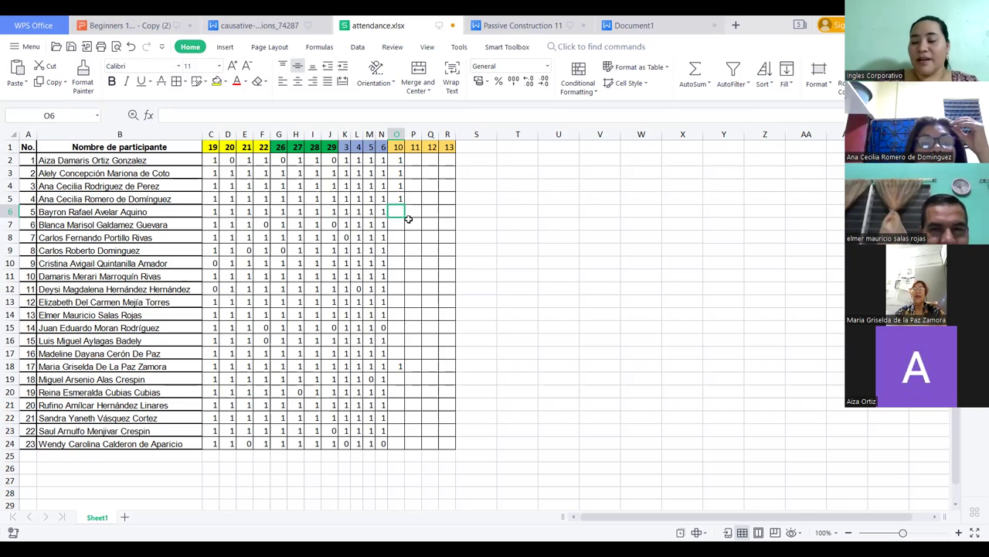
- Enter 1 in day 10 cells O6 through O9
text(1)
key(Return)
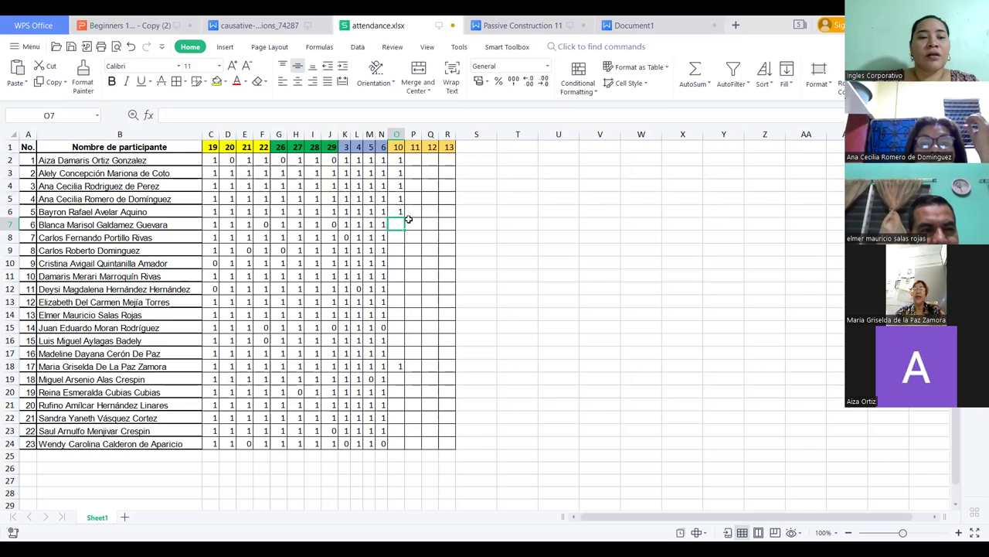
text(1)
key(Return)
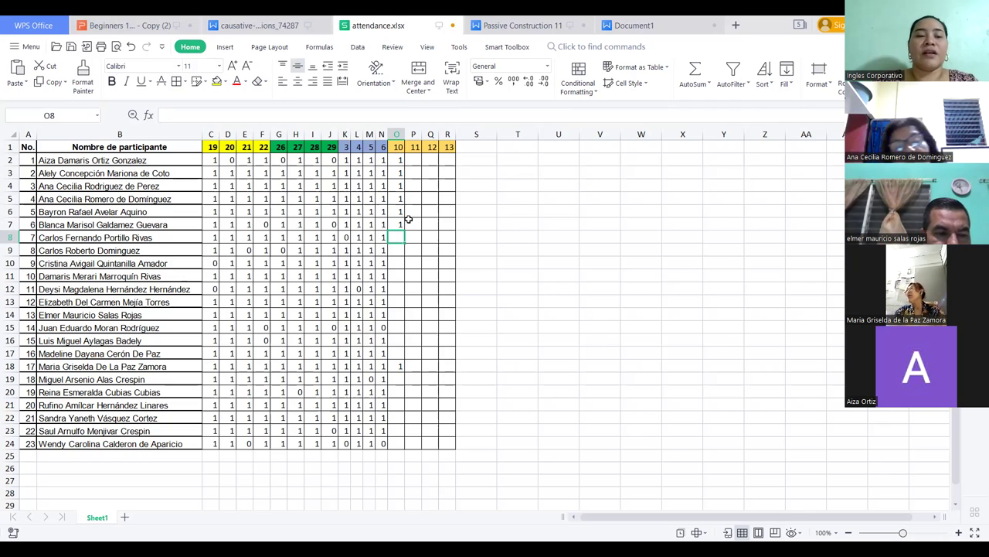
text(1)
key(Return)
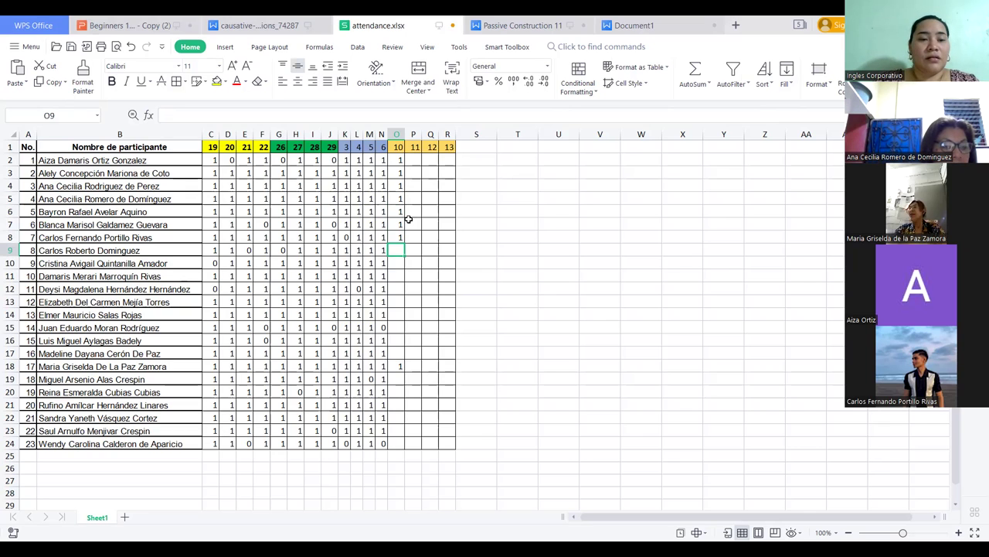
text(1)
key(Return)
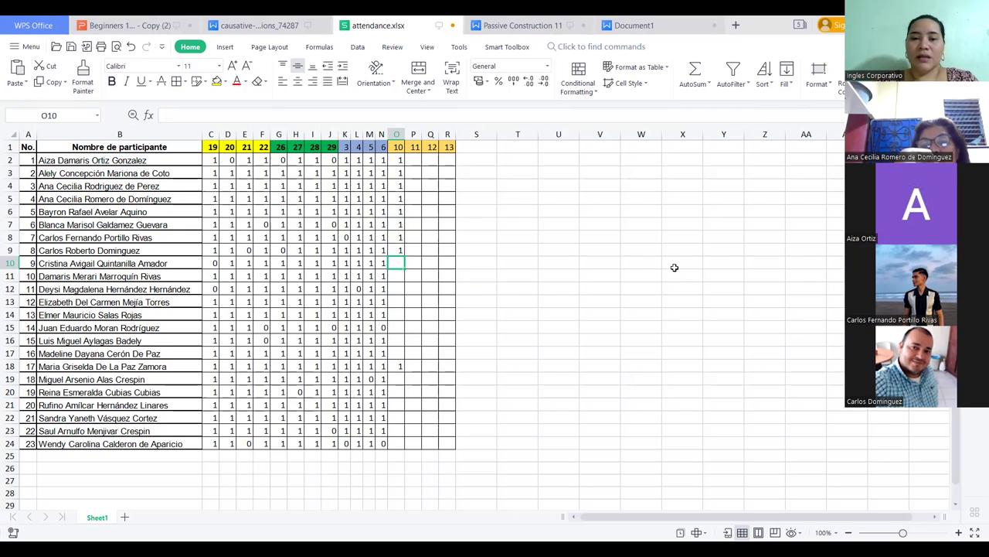
click(665, 162)
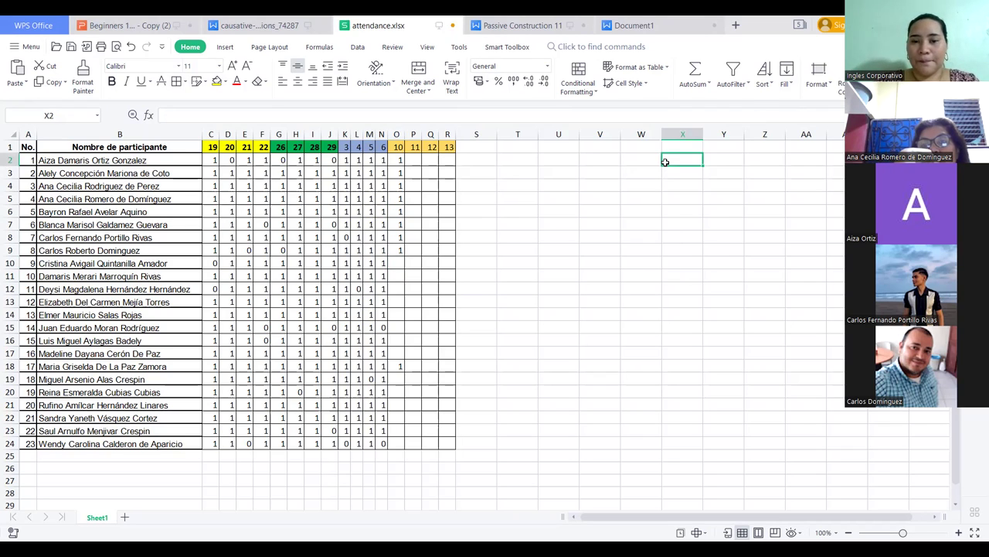
- Fill day 10 cells O11 to O16, with 0 in O12 and 1 in the rest
click(402, 265)
key(Down)
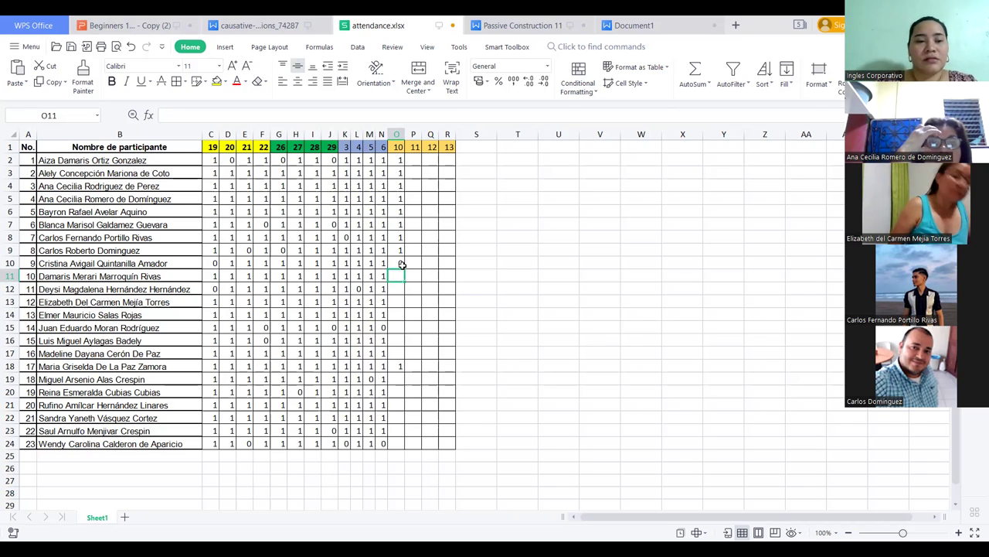
text(1)
key(Return)
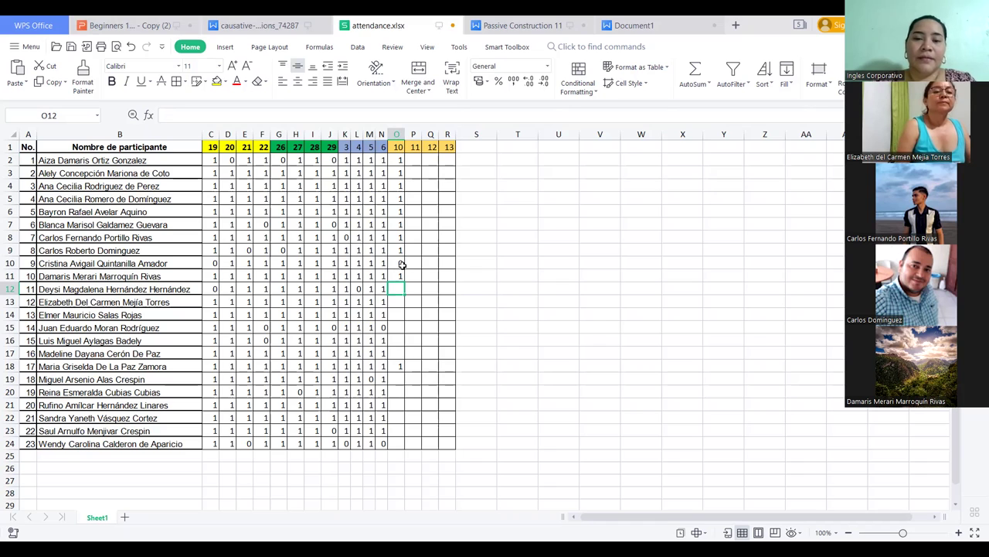
text(0)
key(Return)
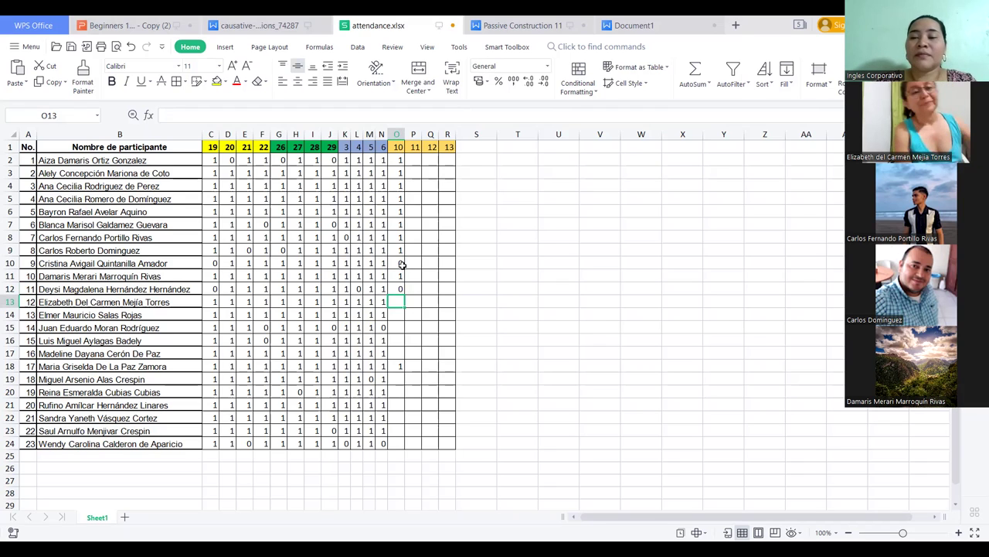
text(1)
key(Return)
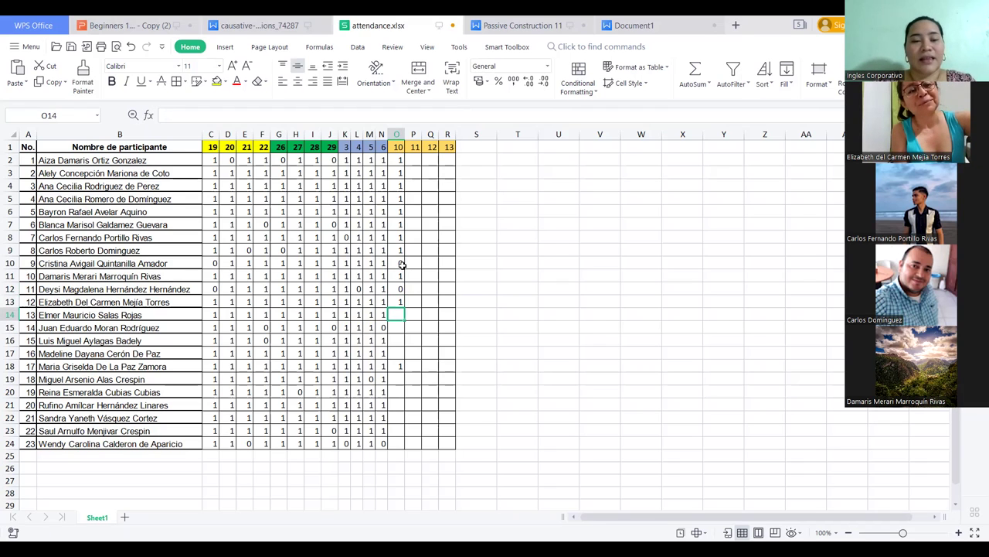
text(1)
key(Return)
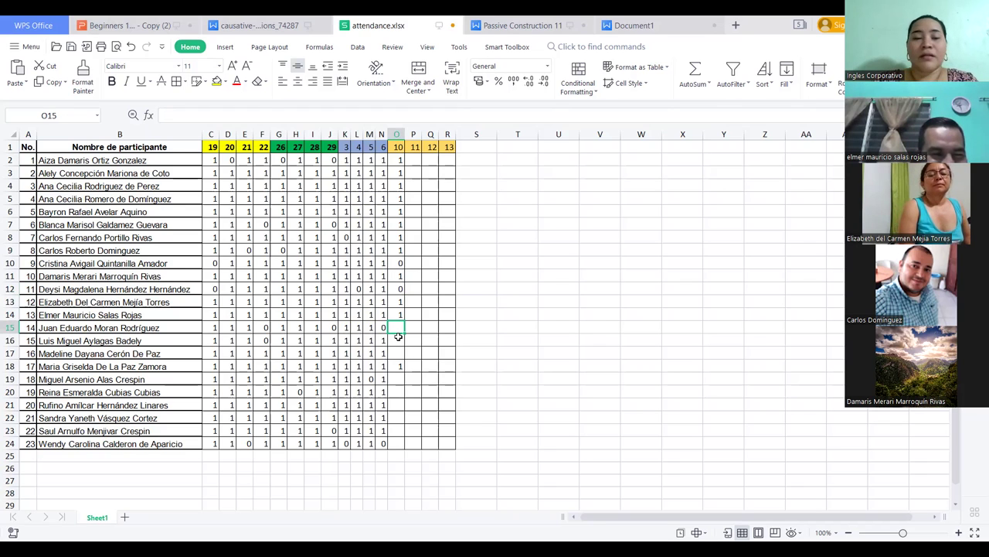
text(1)
key(Return)
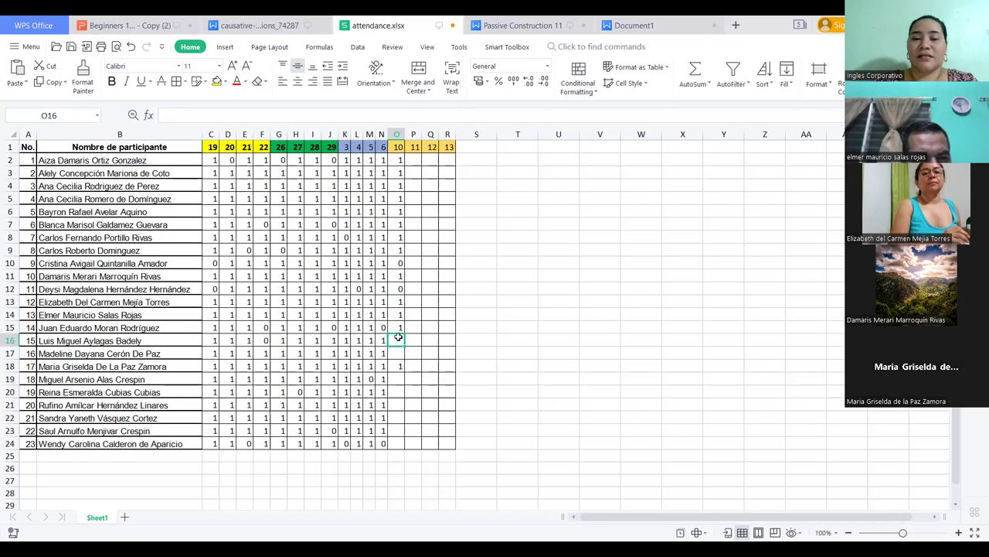
text(1)
key(Return)
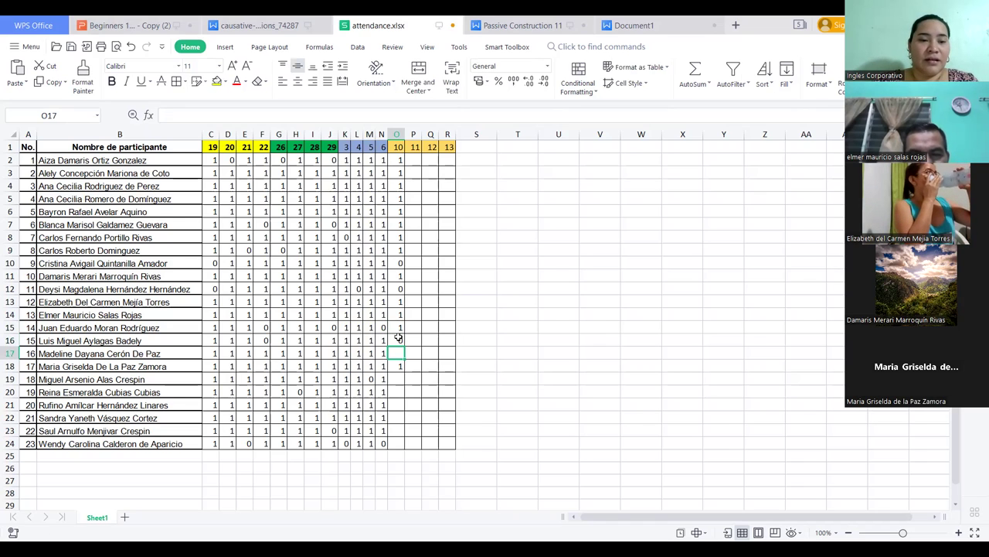
- Enter 1 for participants 16 to 23 in cells O17 through O24
text(1)
key(Return)
text(1)
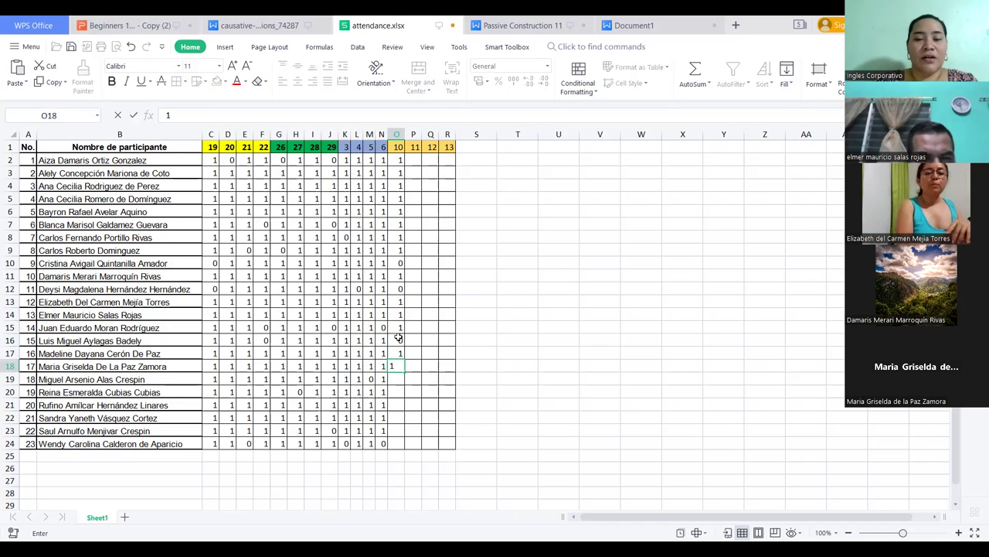
key(Return)
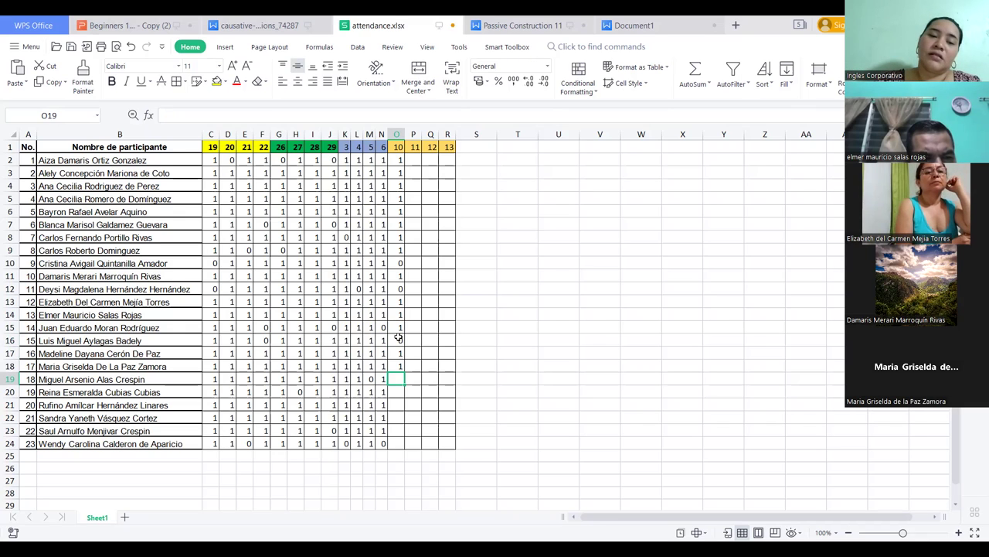
text(1)
key(Return)
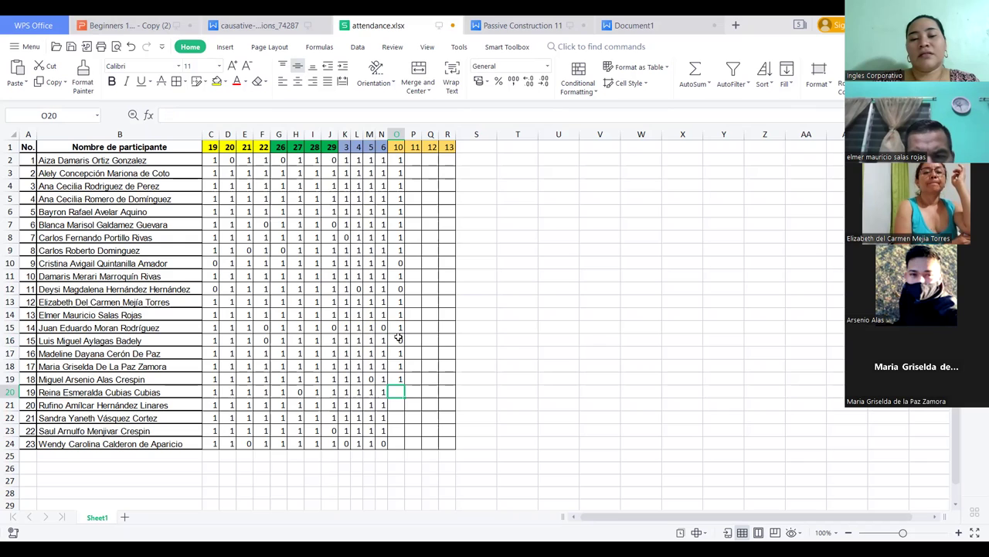
text(1)
key(Return)
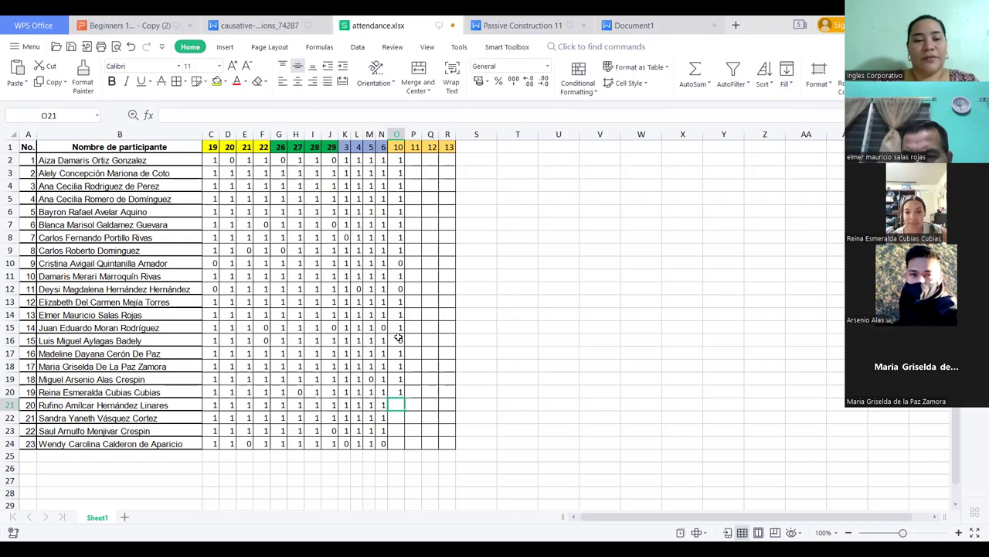
text(1)
key(Return)
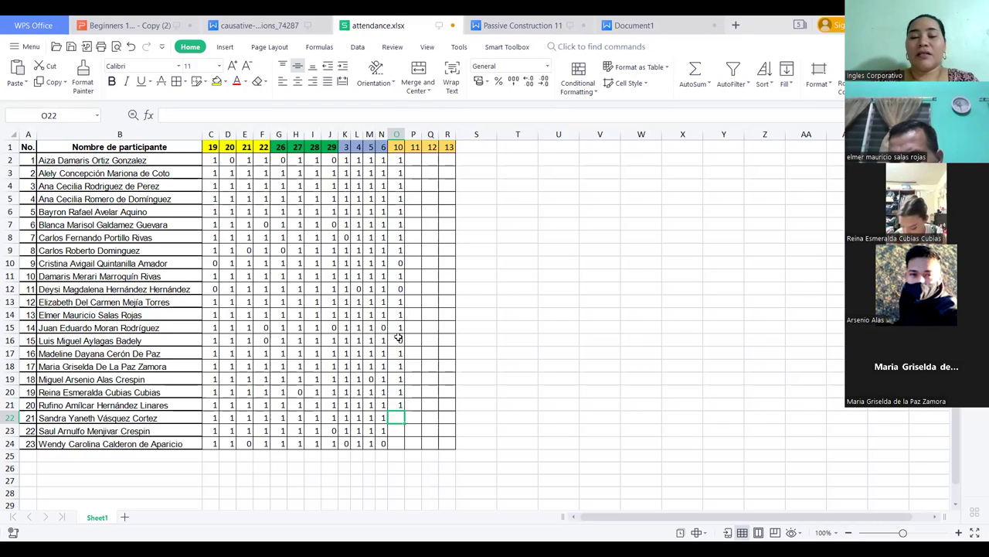
text(1)
key(Return)
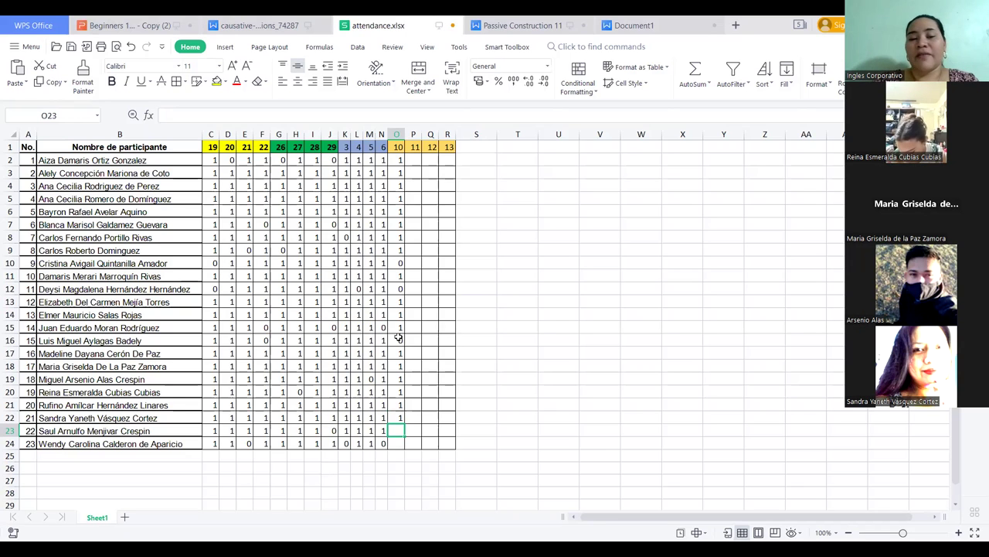
text(1)
key(Return)
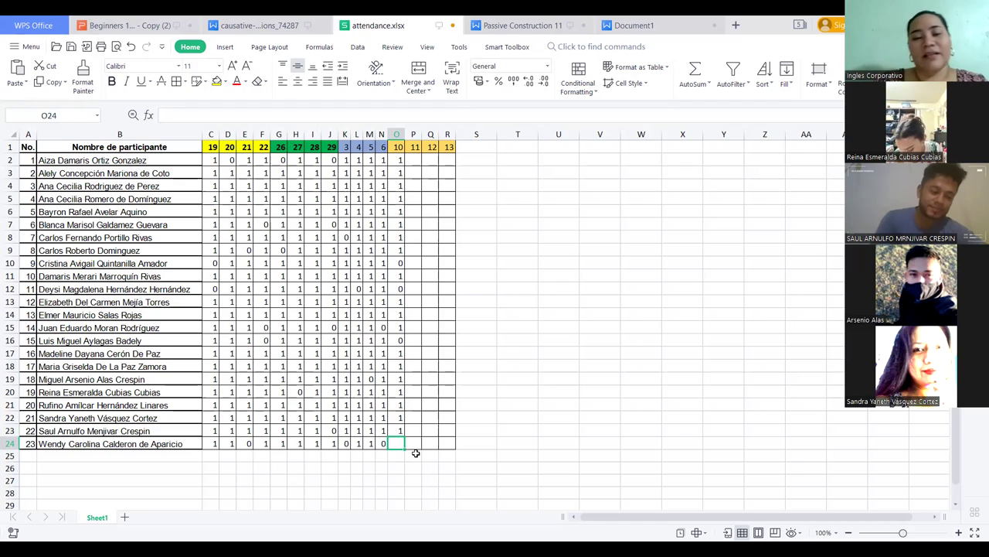
text(1)
key(Return)
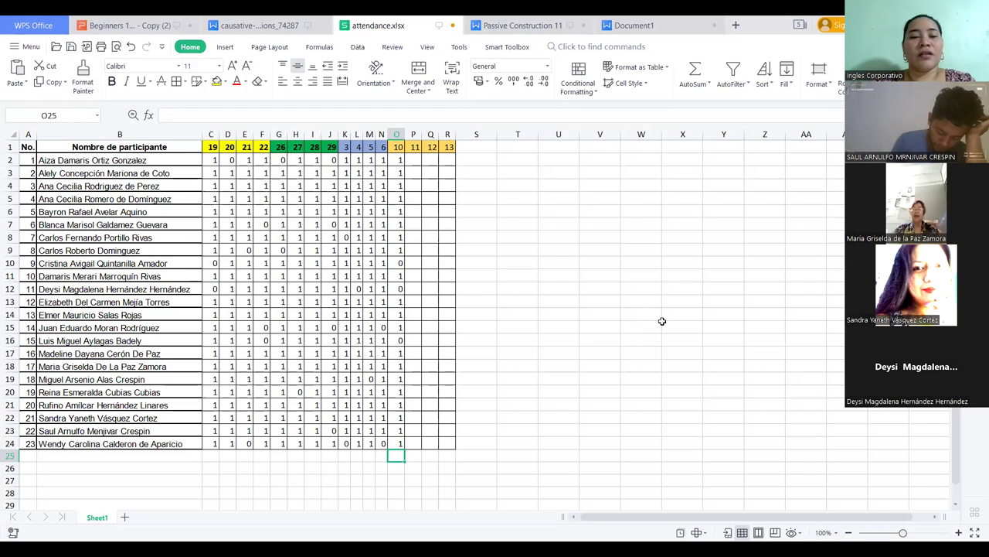
- Correct participant 11's day 10 entry in O12 from 0 to 1
click(118, 265)
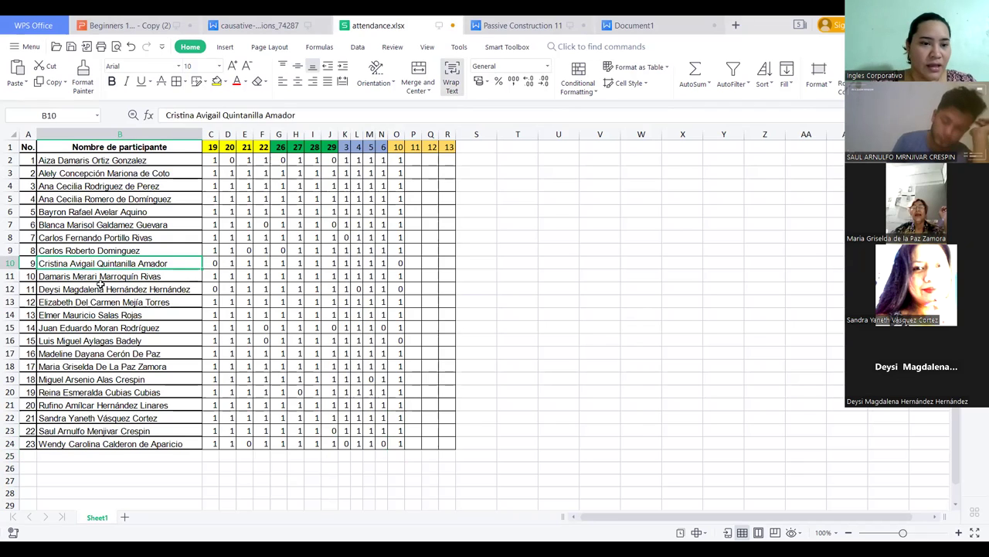
click(101, 288)
key(Down)
key(Down)
key(Down)
key(Down)
key(Down)
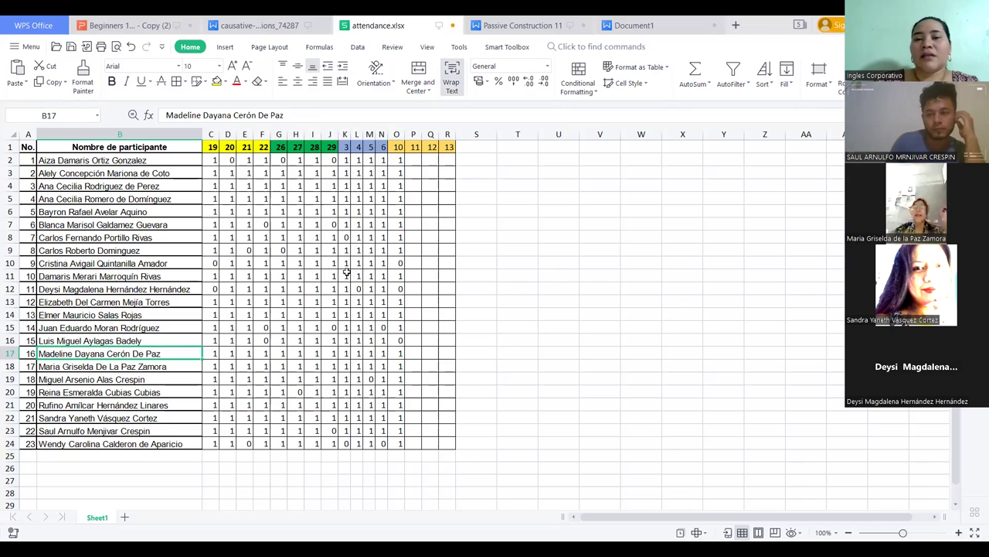
click(88, 290)
key(Down)
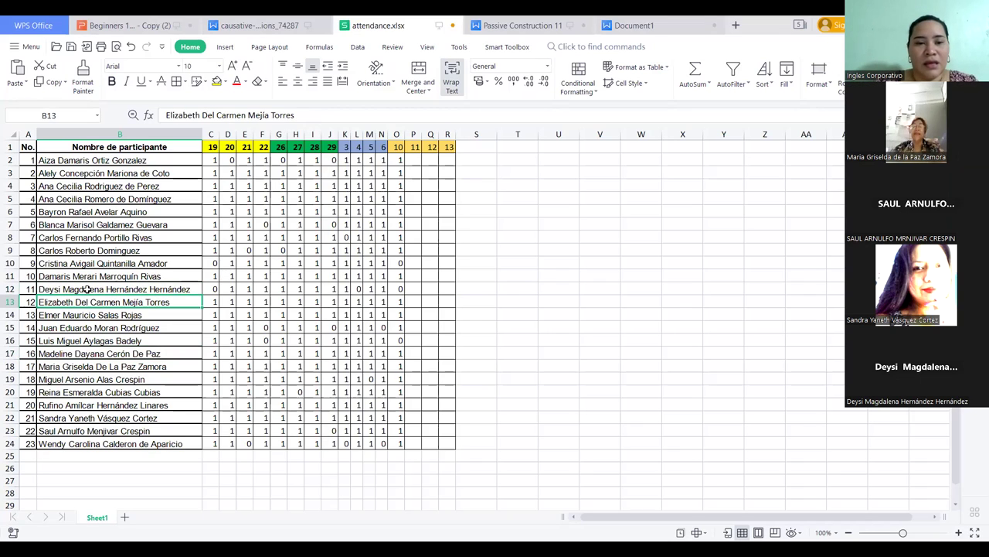
click(87, 289)
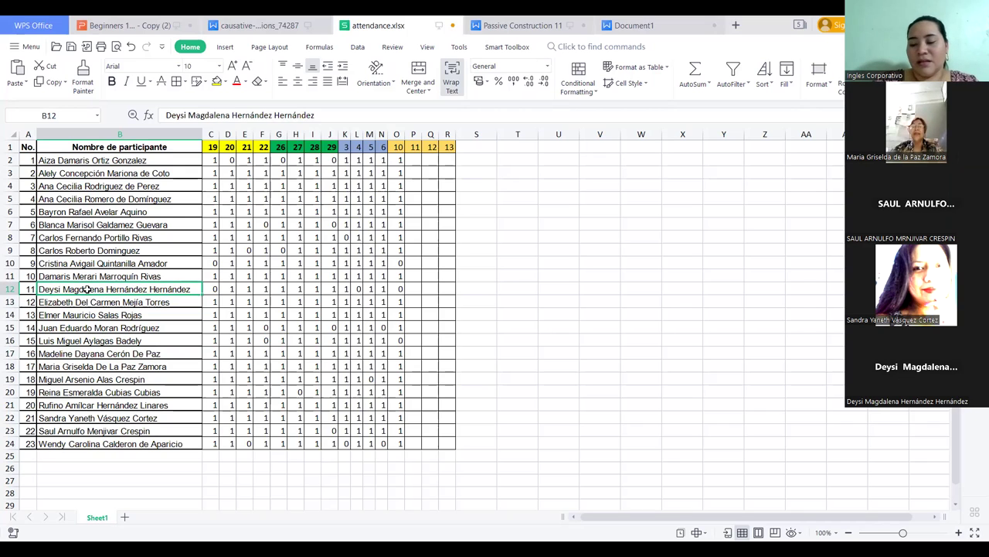
key(Right)
key(Right)
key(Right)
key(Right)
key(Right)
key(Right)
key(Right)
key(Right)
key(Right)
key(Right)
key(Right)
key(Right)
key(Right)
key(Right)
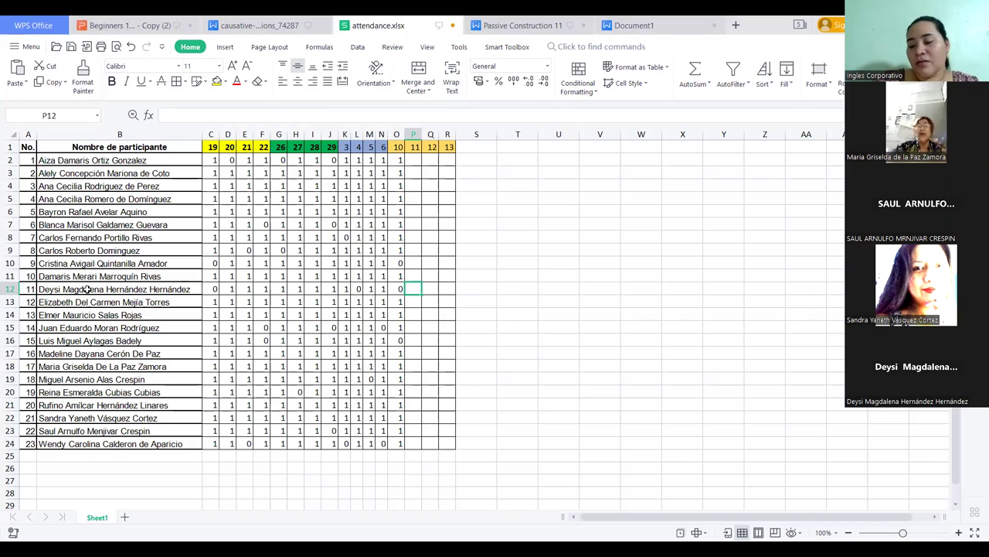
key(Left)
key(Down)
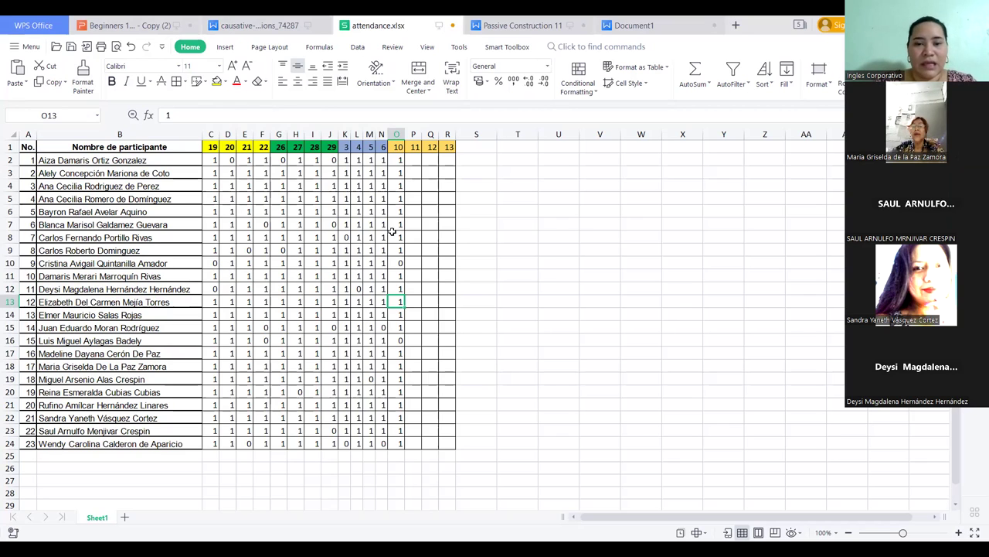
- Switch back to the grammar notes in Document1
click(448, 260)
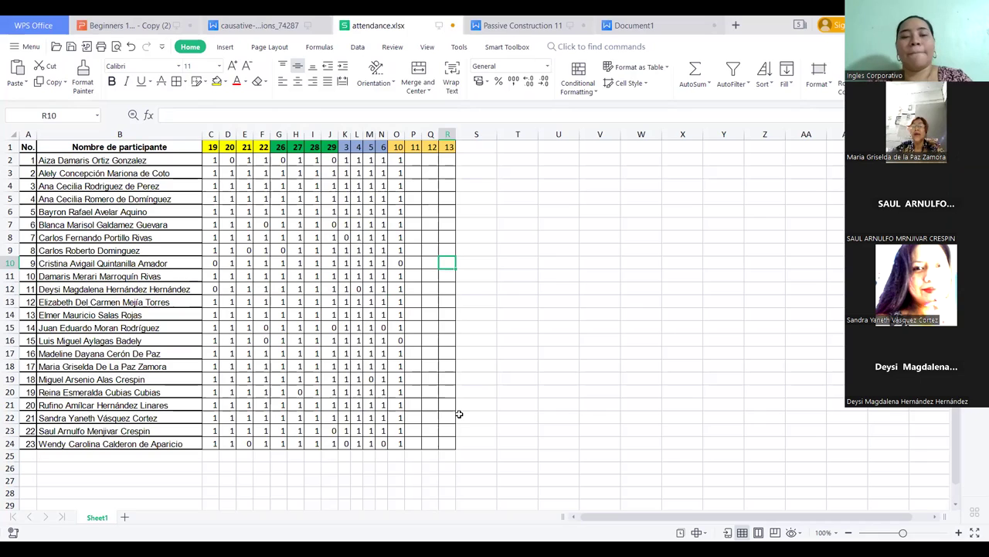
click(418, 306)
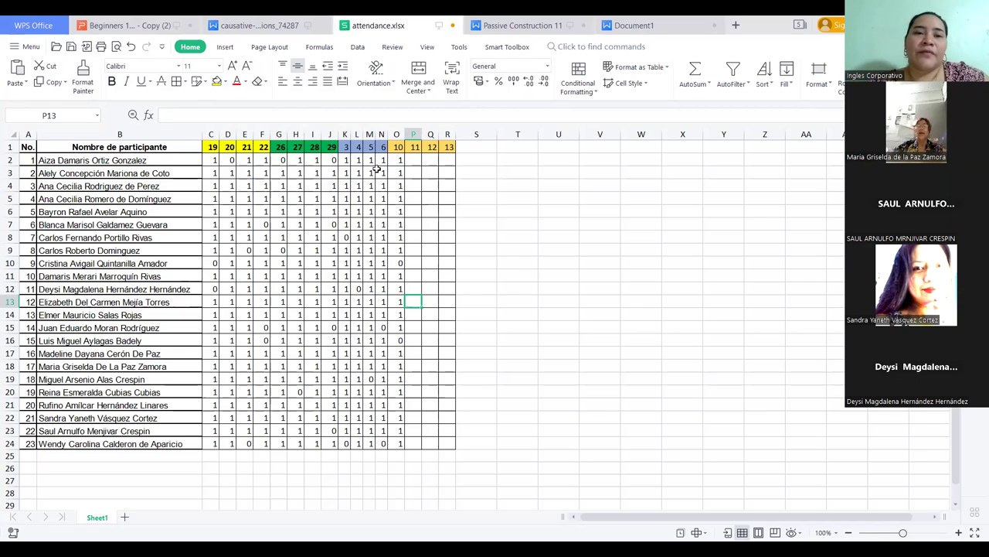
click(632, 25)
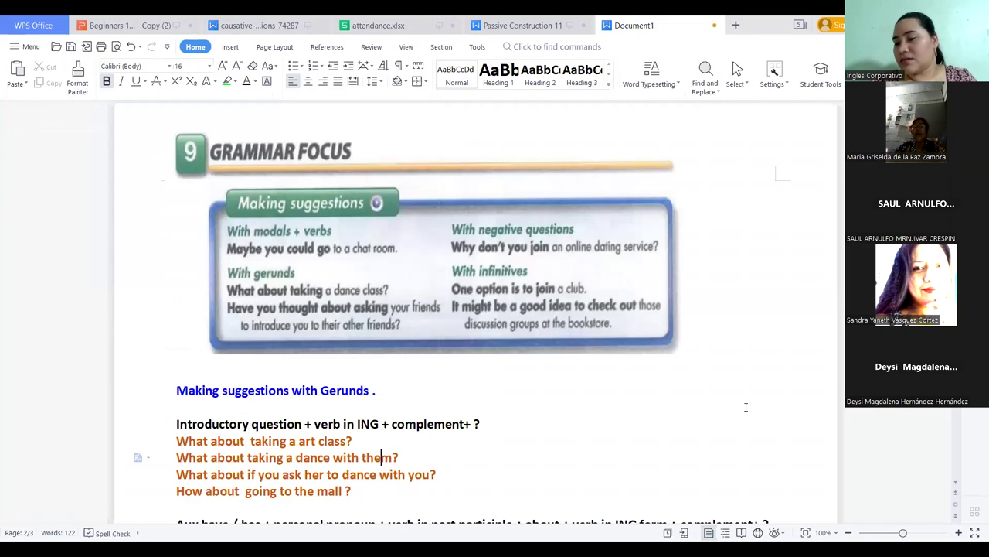
- Place the cursor at the start of the 'Aux have / has' line below the gerund notes
scroll(955, 488, down, 2)
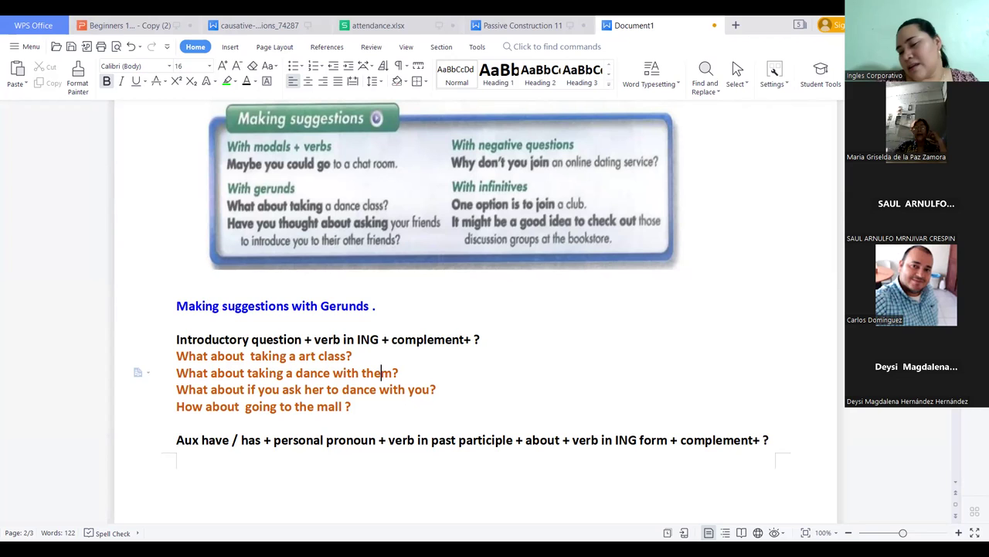
click(771, 438)
key(Down)
key(Down)
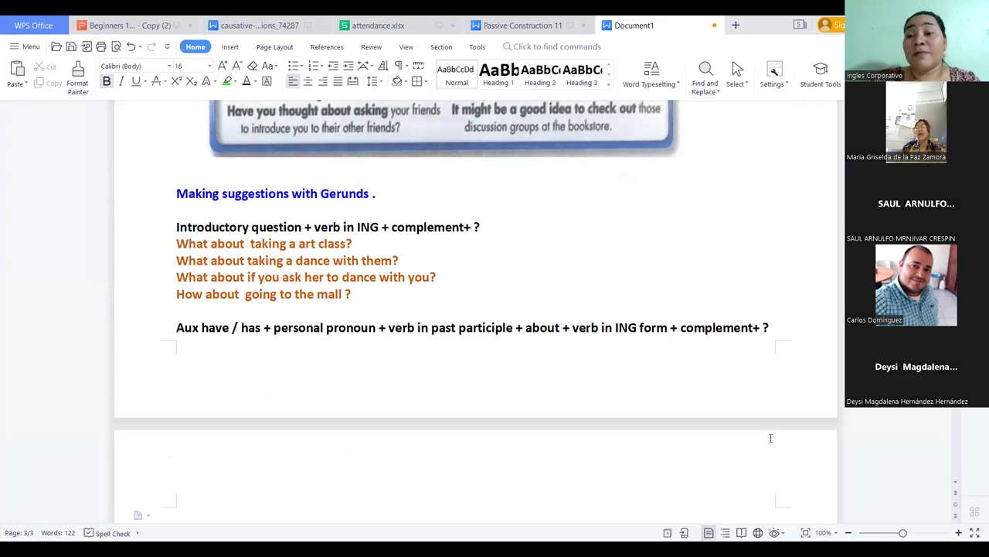
click(174, 327)
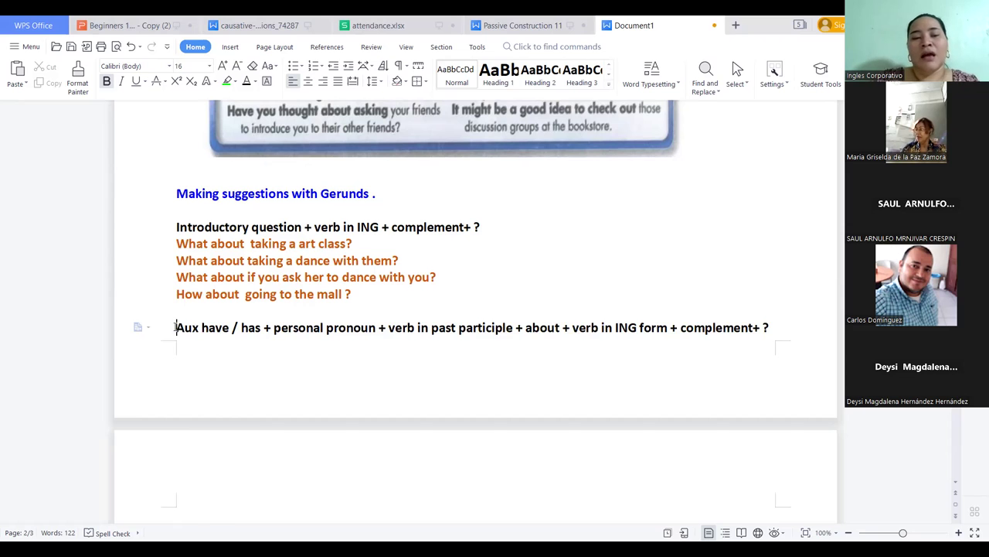
- Push 'Aux have / has' onto a new page and end the dance class example with '?'
key(ctrl+Return)
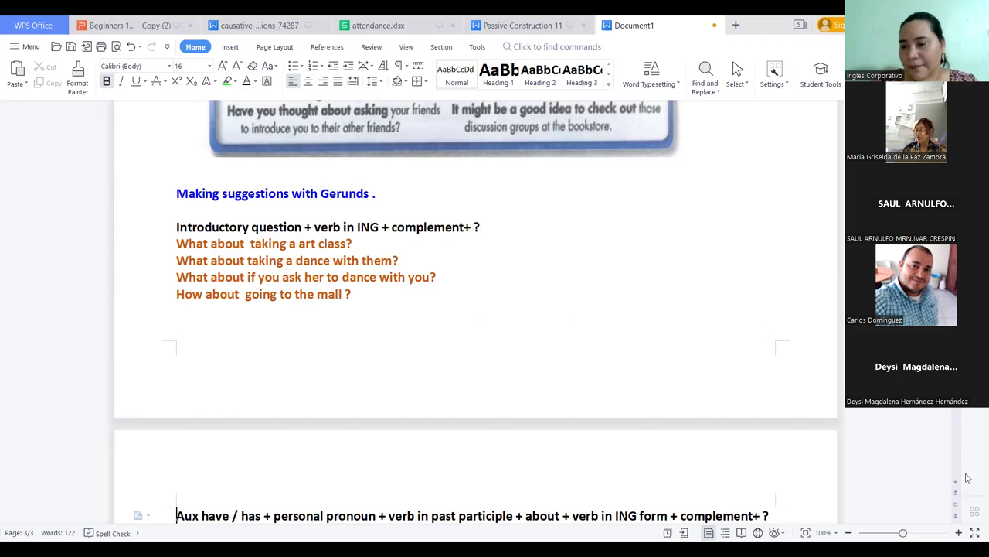
scroll(954, 483, down, 1)
scroll(955, 483, down, 3)
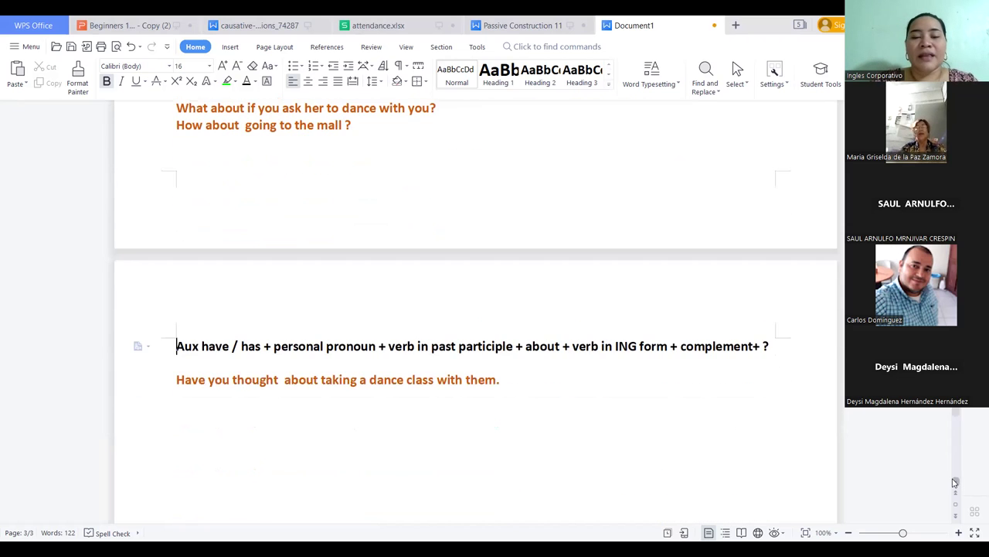
click(513, 378)
key(BackSpace)
text(?)
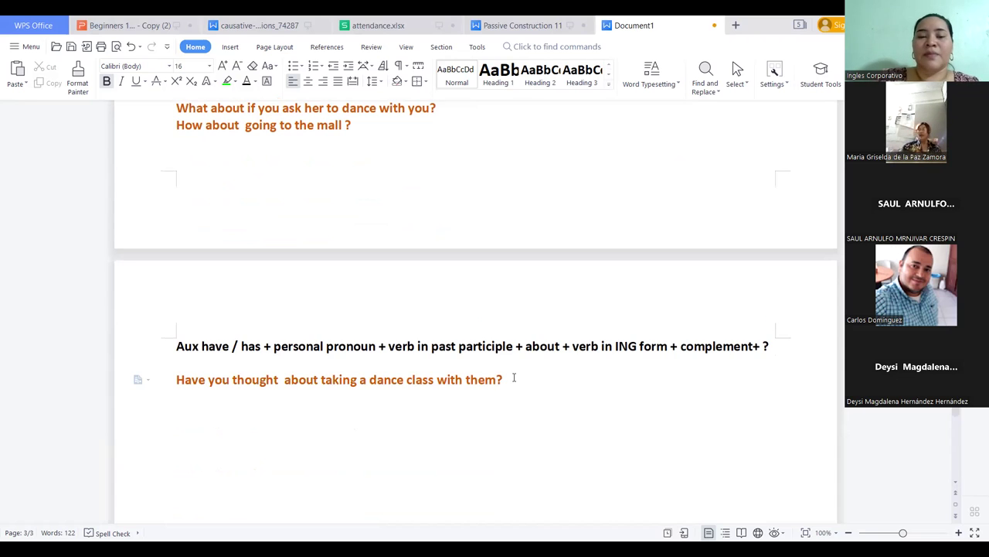
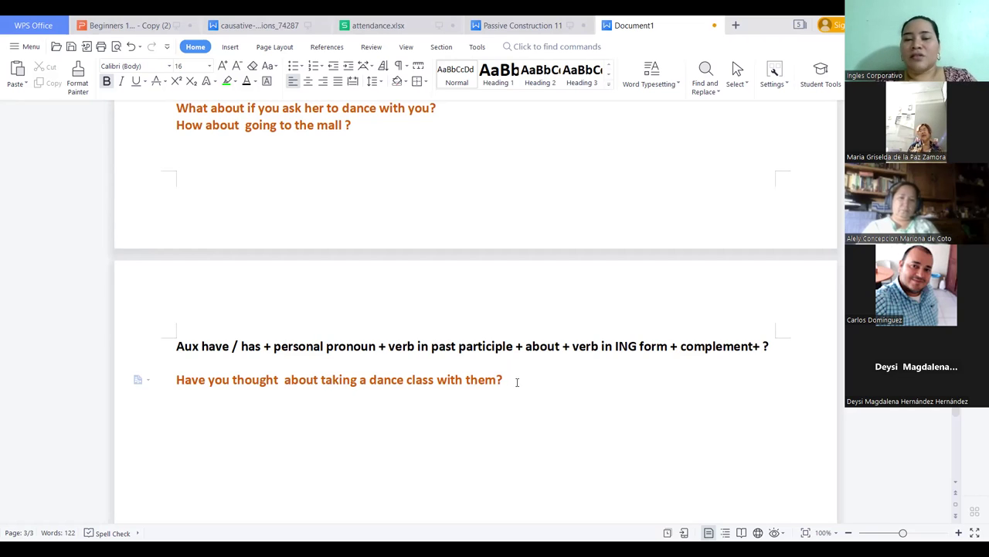
- Review the dance class example and mall question lines, adding then removing a blank line
click(179, 347)
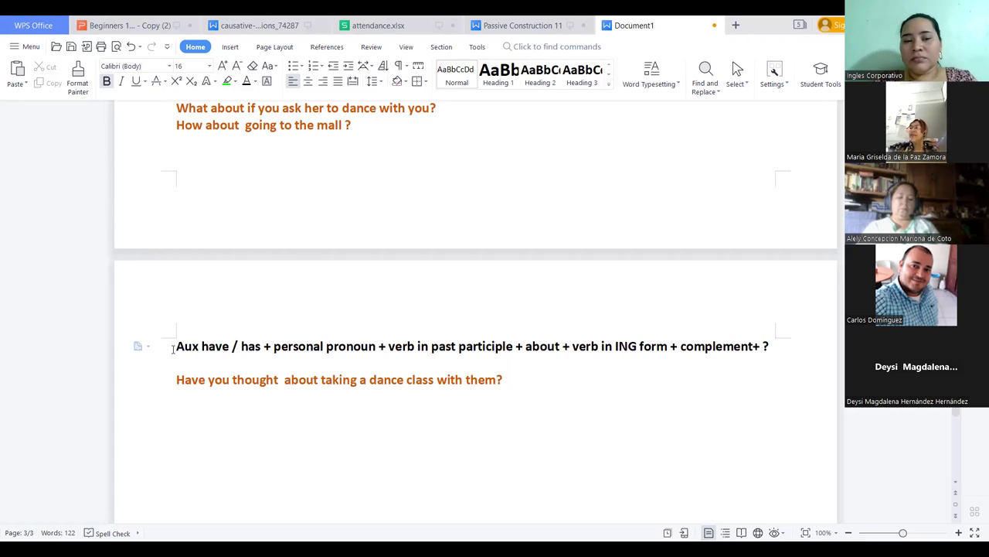
click(514, 382)
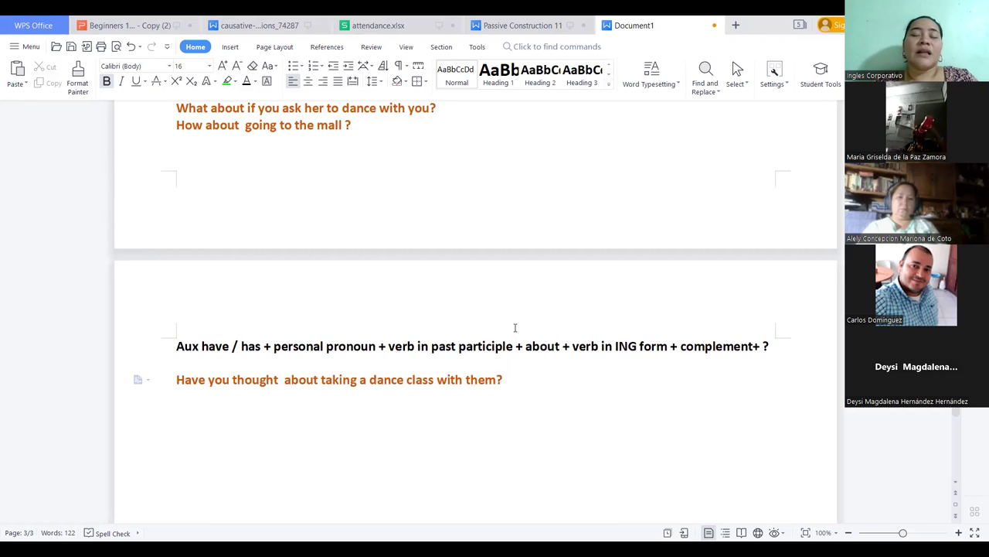
key(Return)
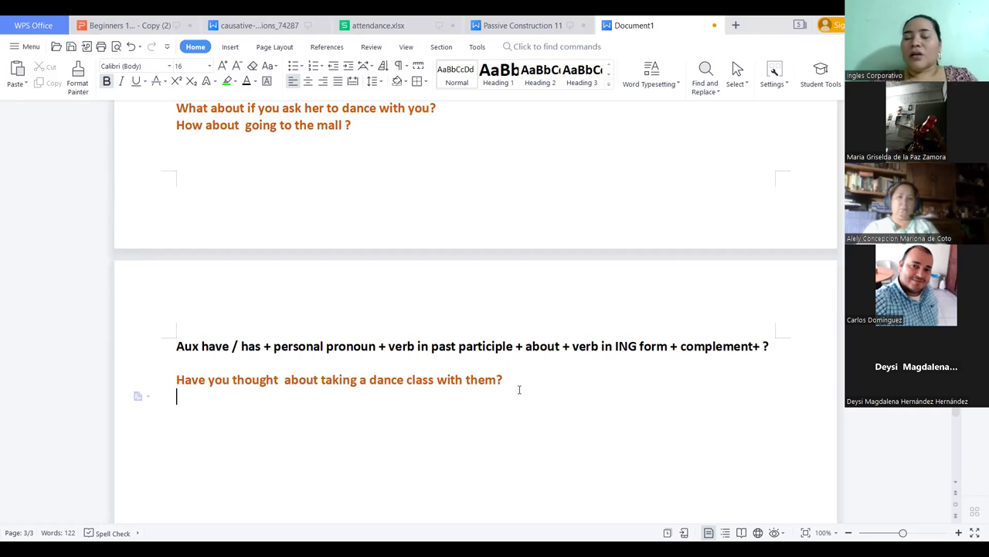
key(BackSpace)
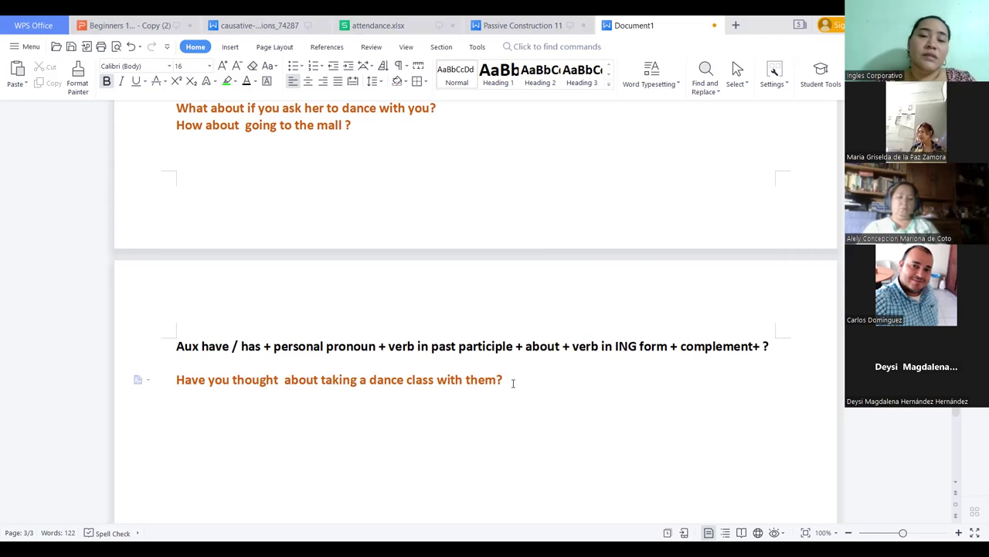
click(370, 139)
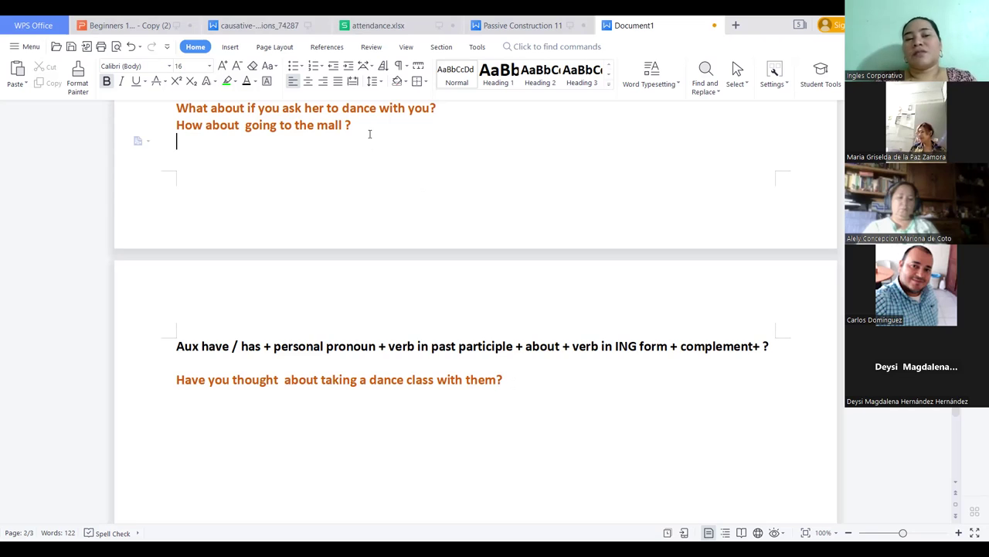
drag(354, 124, 167, 127)
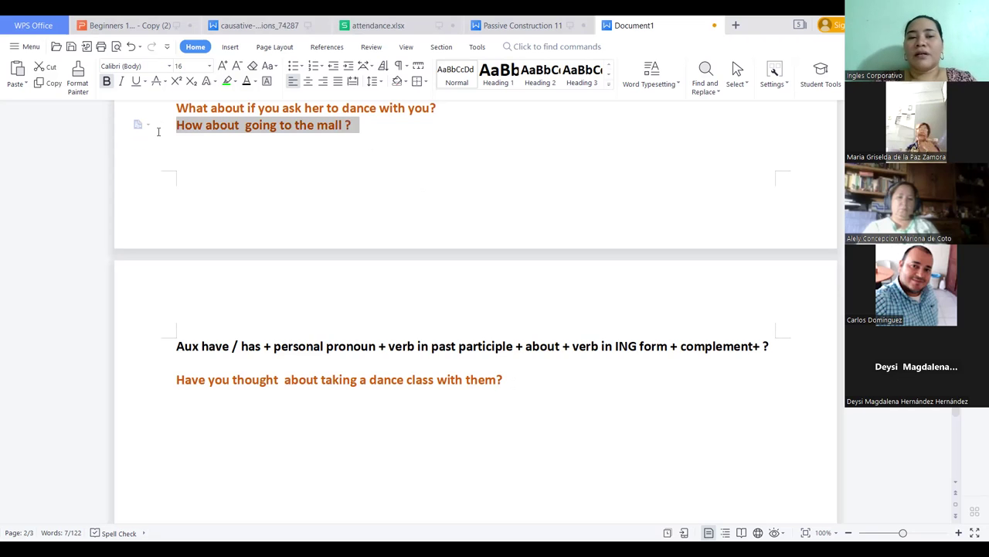
drag(355, 151, 487, 393)
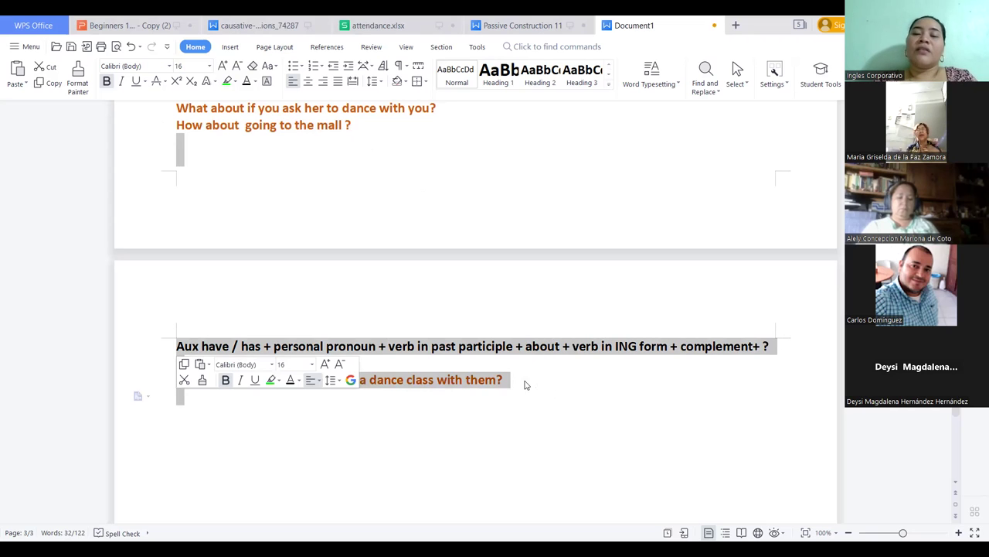
click(518, 381)
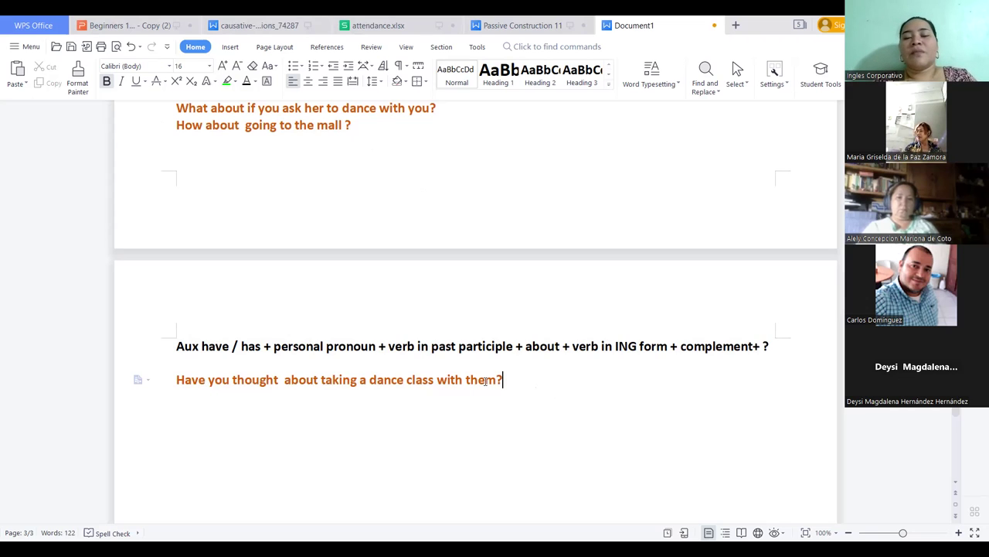
key(Left)
key(Left)
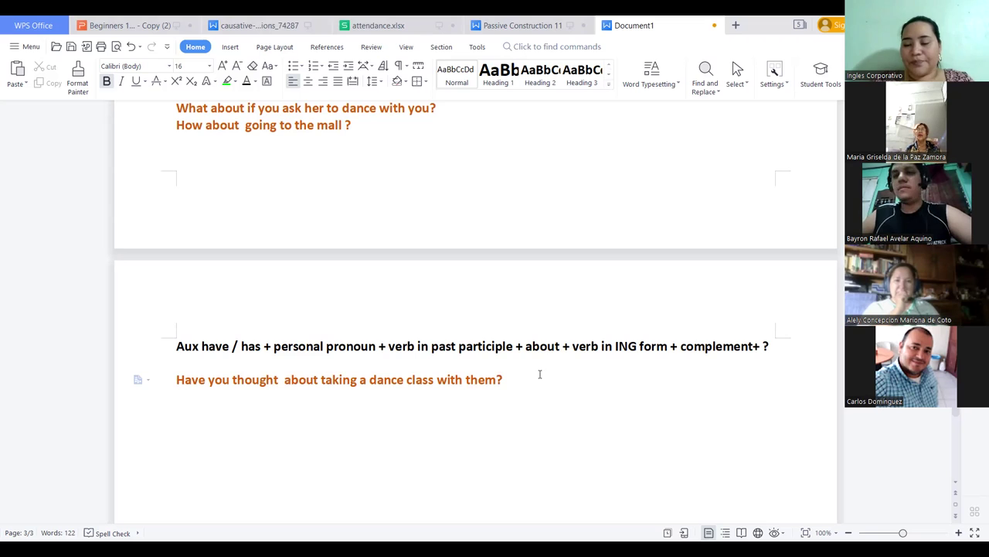
- Move up past the Gerunds heading and select the Making suggestions grammar chart picture
key(Up)
key(Up)
key(Up)
key(Up)
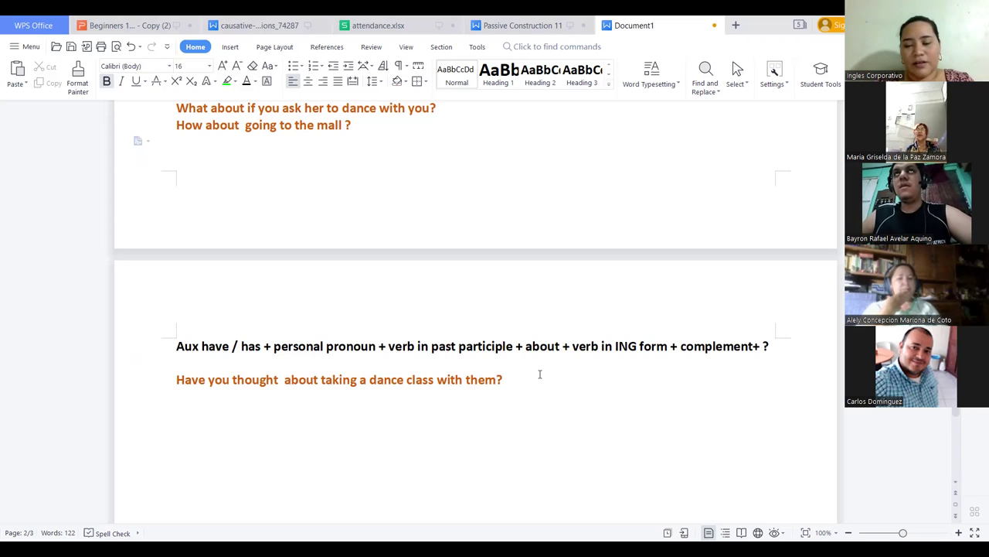
key(Up)
key(Up)
key(Up)
key(Up)
key(Up)
key(Up)
key(Up)
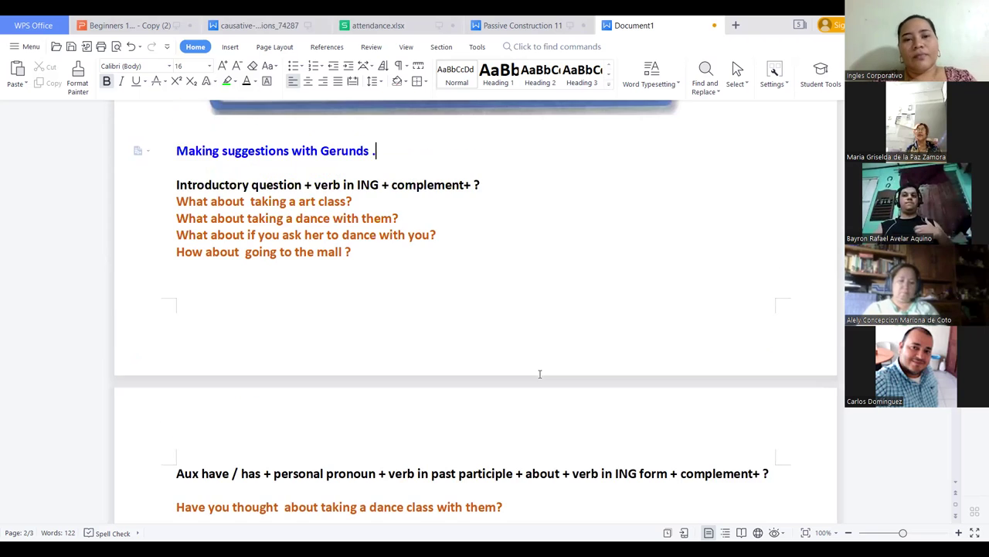
key(Up)
key(Up)
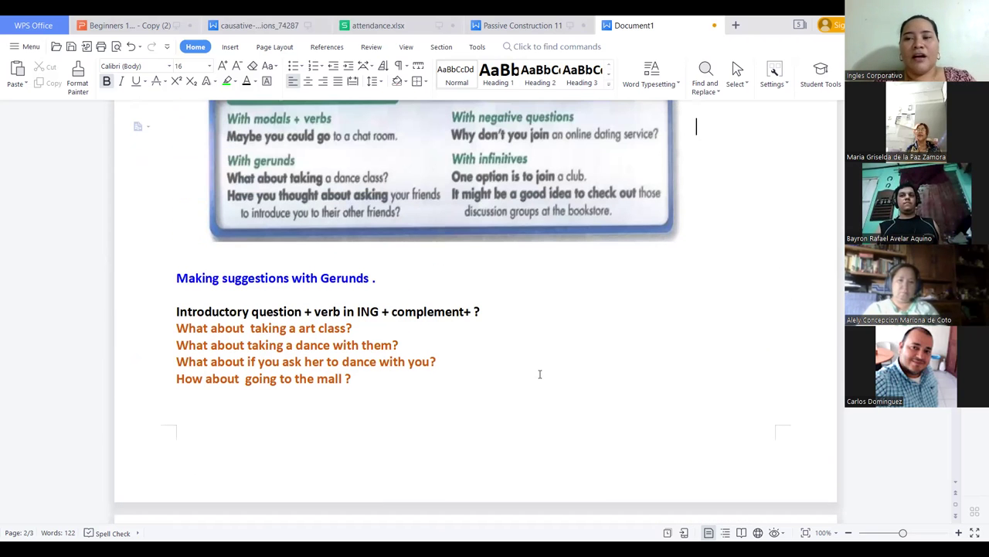
key(Up)
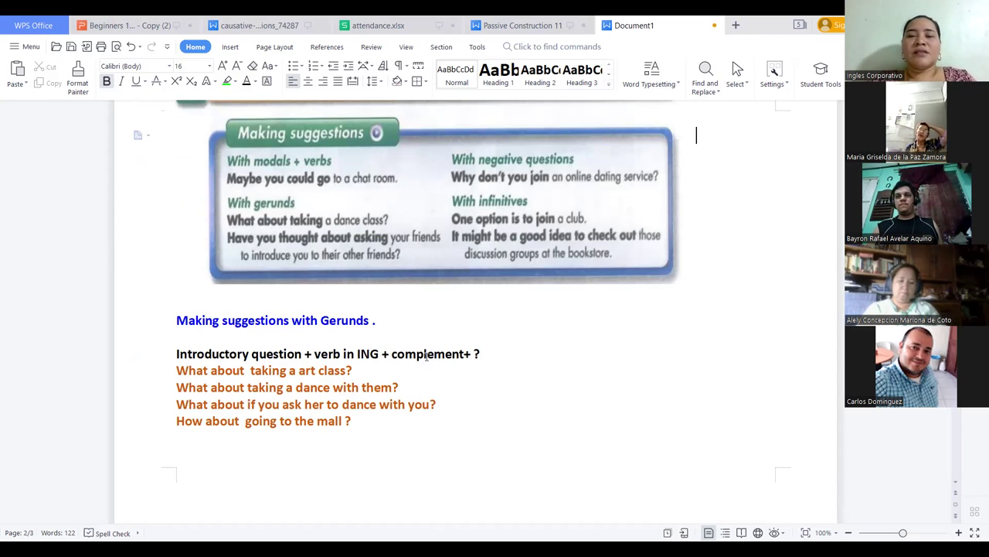
click(433, 262)
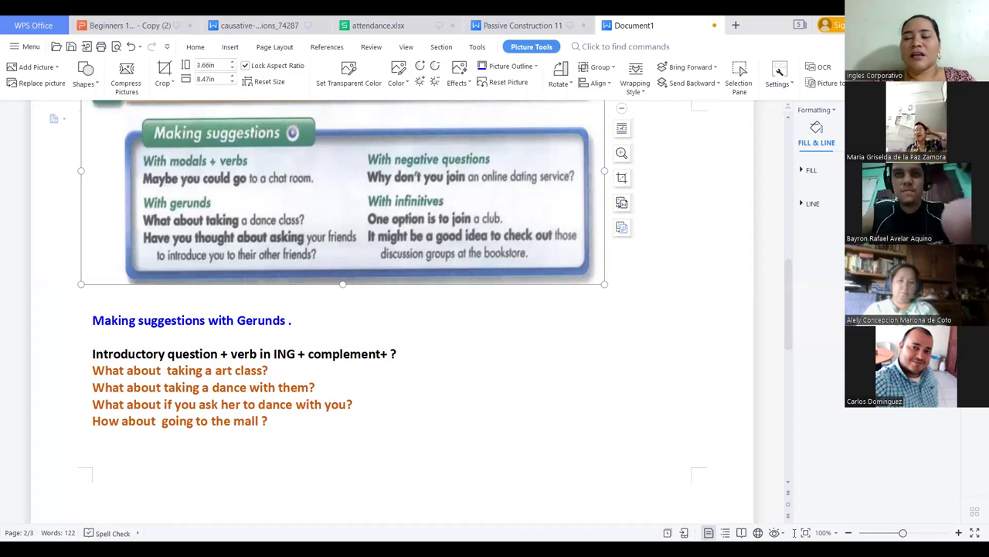
- Drag the grammar chart onto page 3 under the dance class example, then restore 100% zoom
click(893, 533)
drag(430, 169, 443, 462)
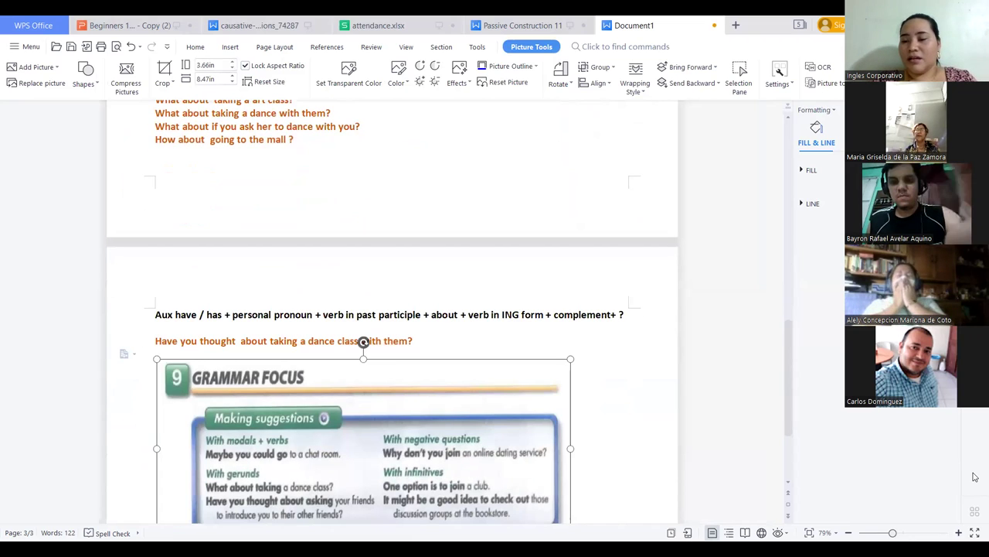
click(904, 533)
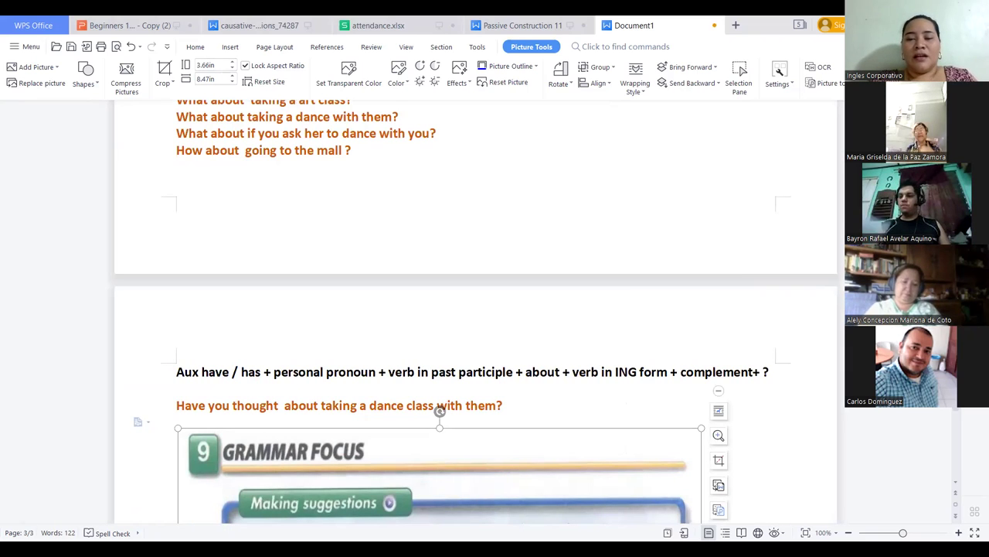
scroll(782, 455, down, 5)
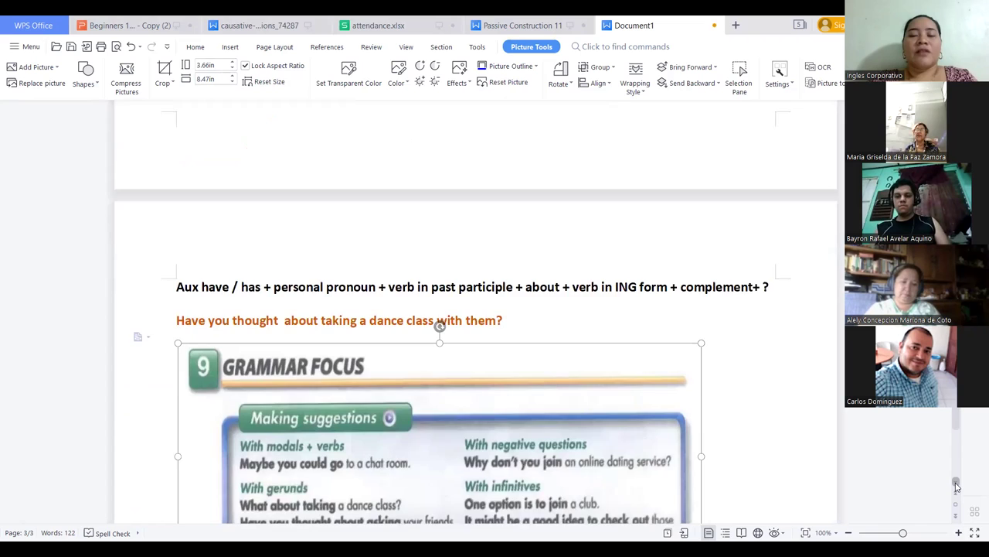
- Type 'Why don´t + personal pronoun + verb in base form + complement.' below the chart
click(719, 300)
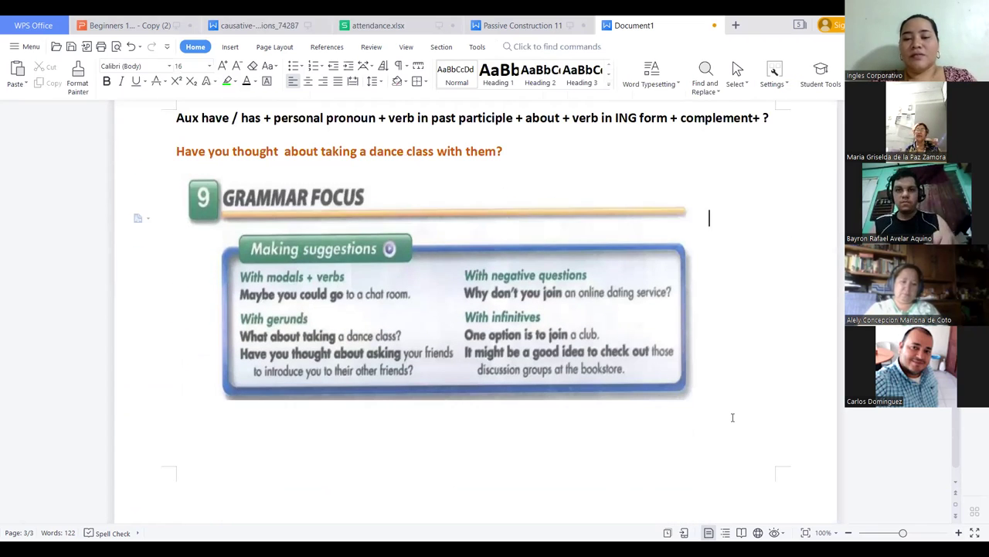
key(Down)
key(Down)
key(Down)
key(Down)
key(Down)
key(Down)
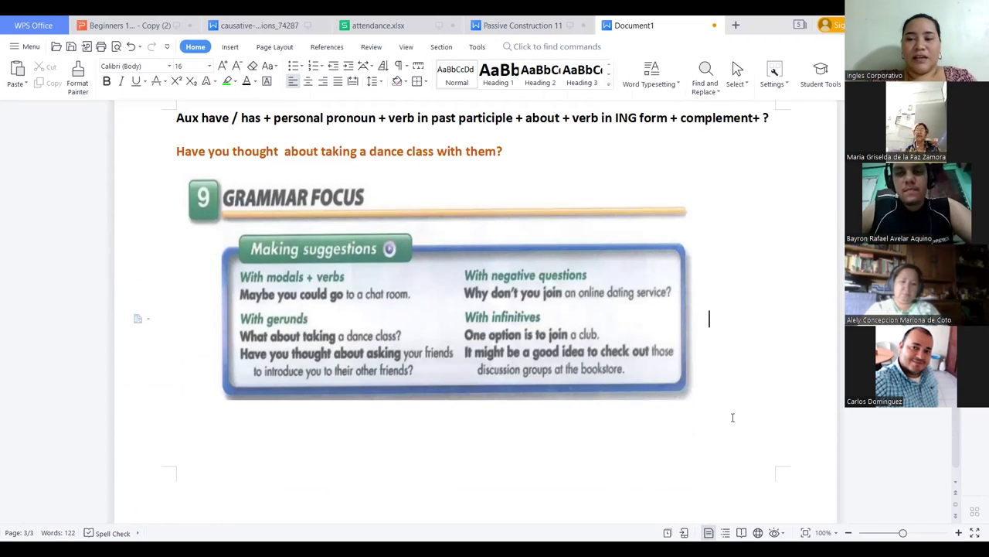
key(Down)
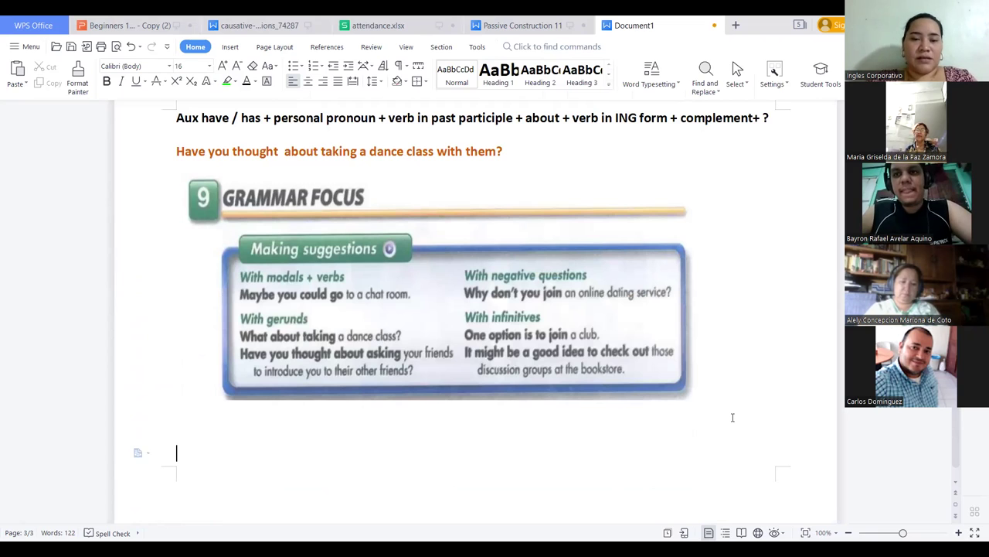
key(Up)
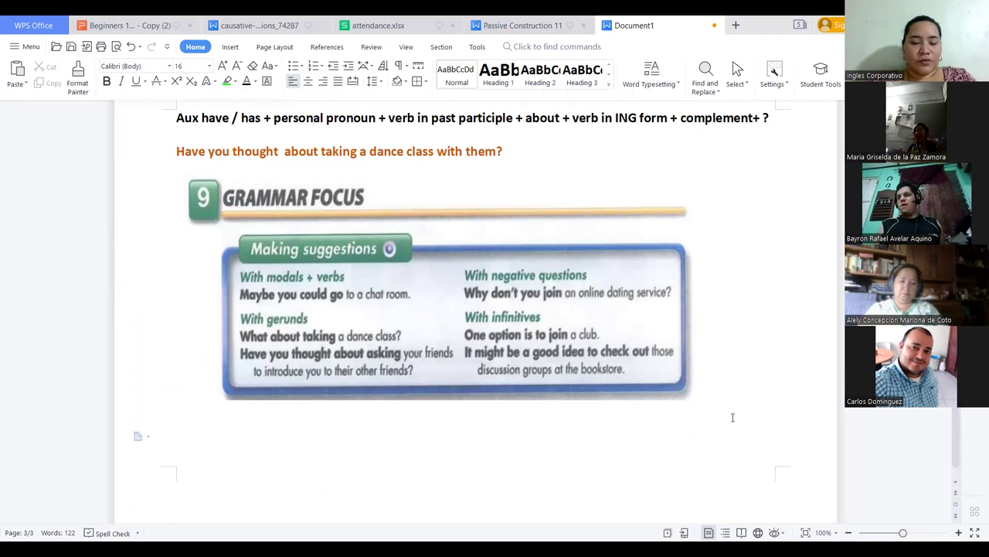
text(Whe)
key(BackSpace)
text(y dony)
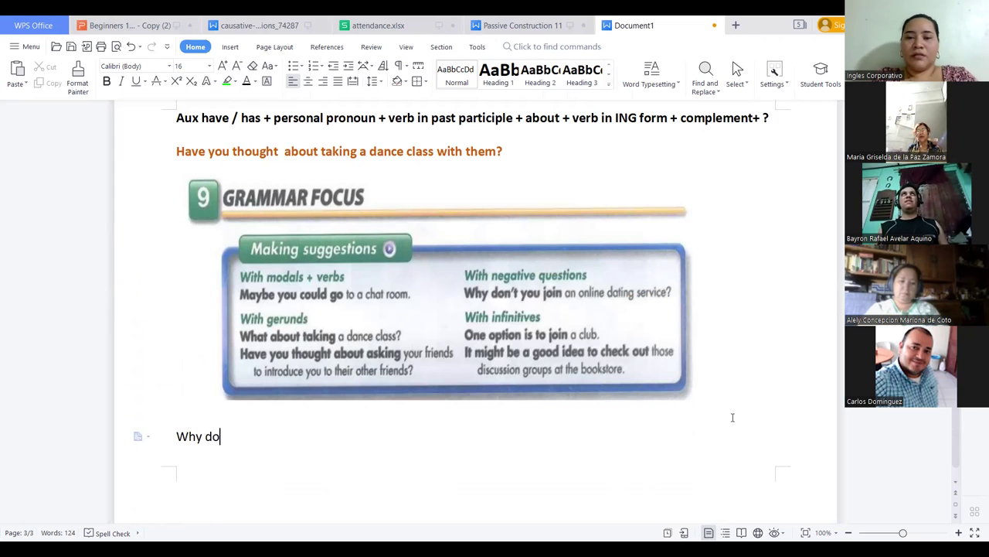
key(BackSpace)
key(BackSpace)
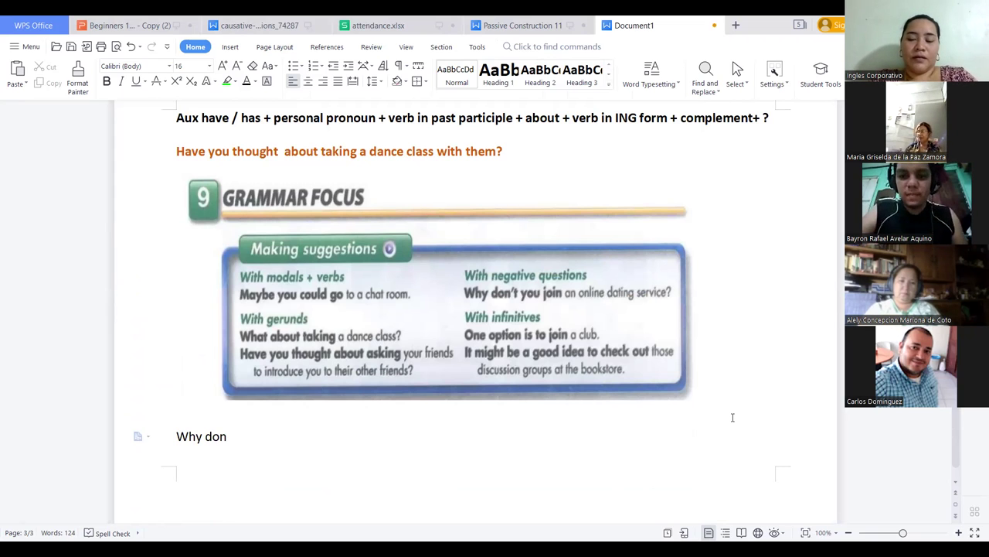
text(´t)
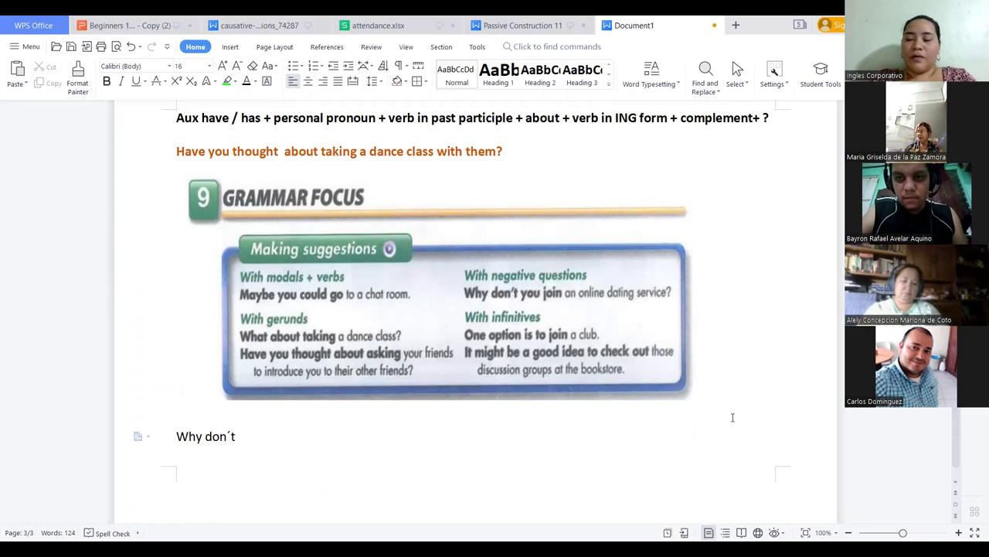
text( + p)
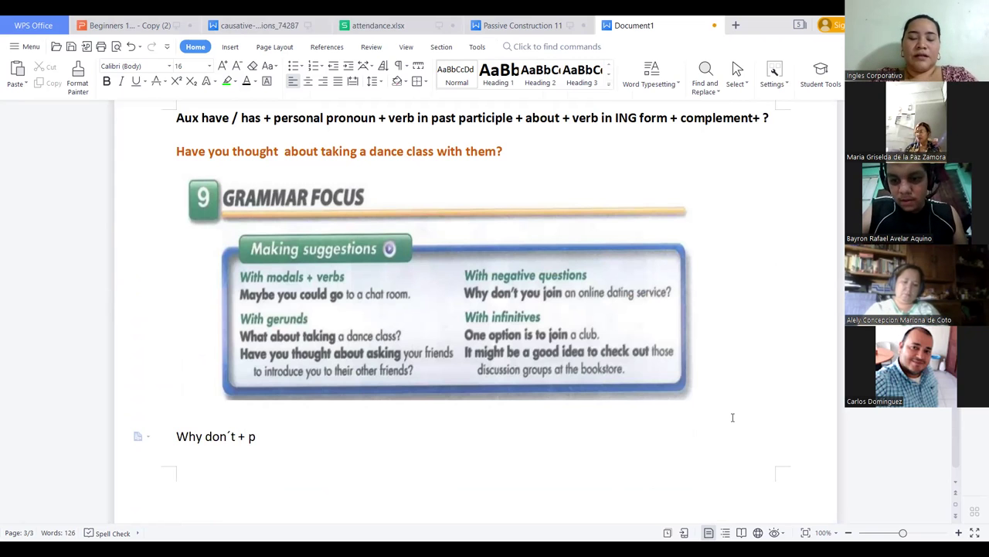
text(erson)
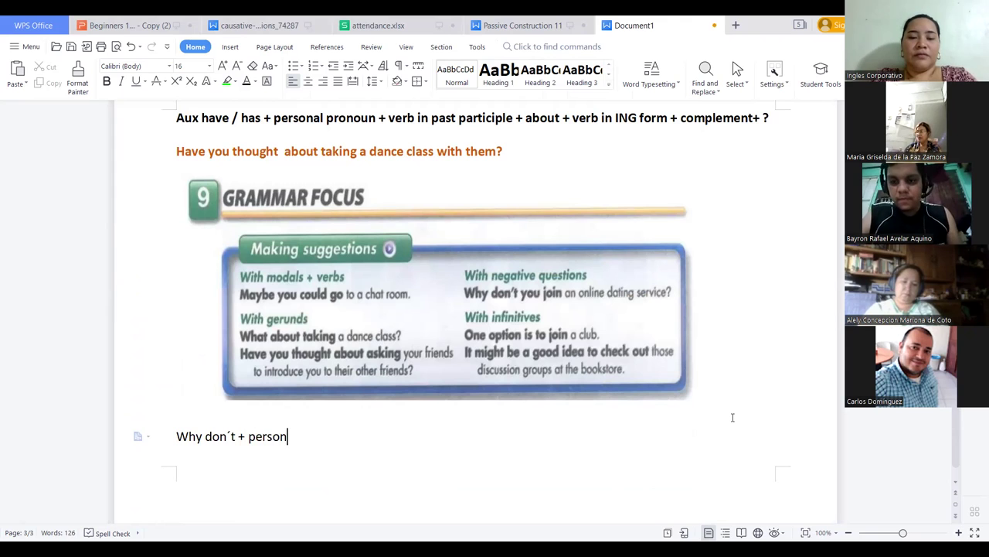
text(al pron)
key(BackSpace)
text(o)
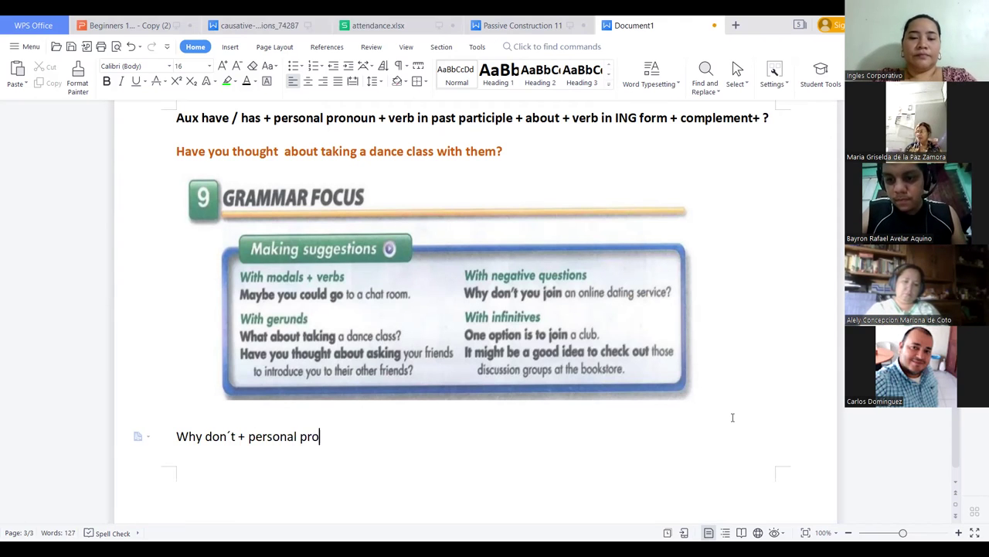
text(niu)
key(BackSpace)
key(BackSpace)
text(oun )
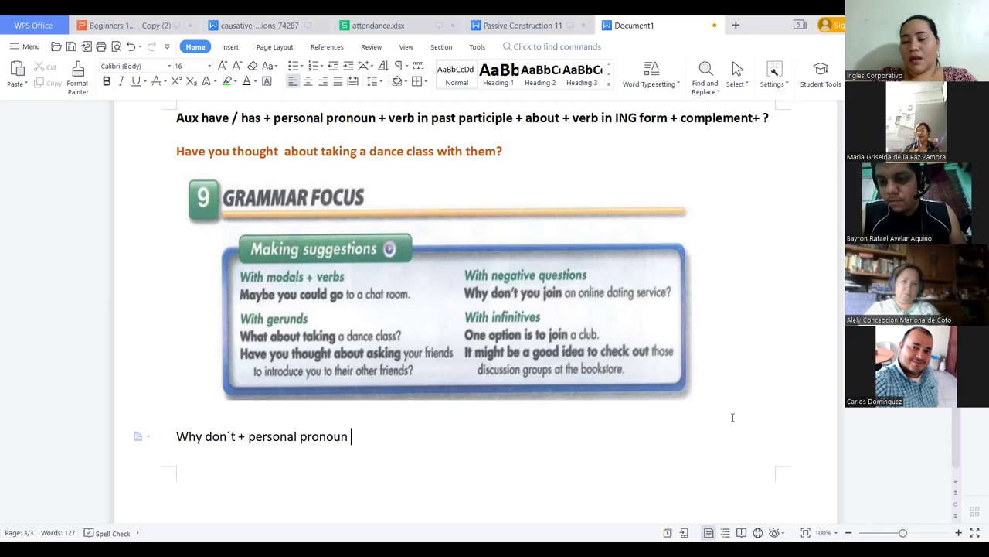
text(+ v)
key(BackSpace)
text(verb in)
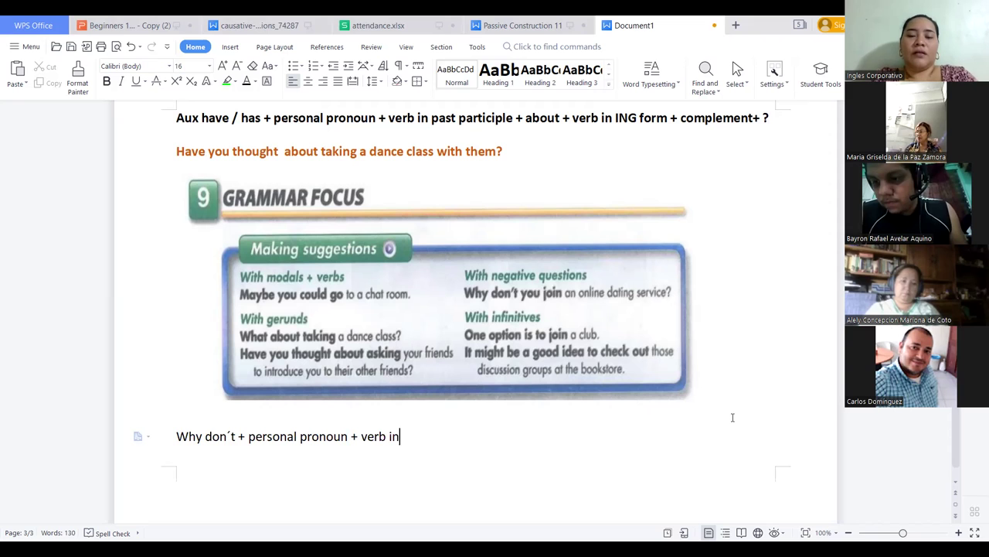
text( base form )
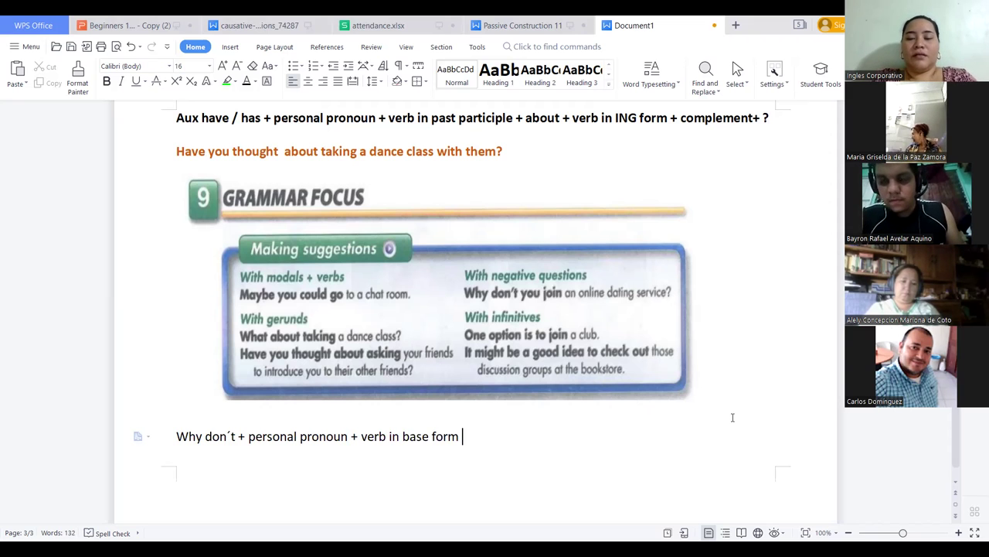
text(+ compleme)
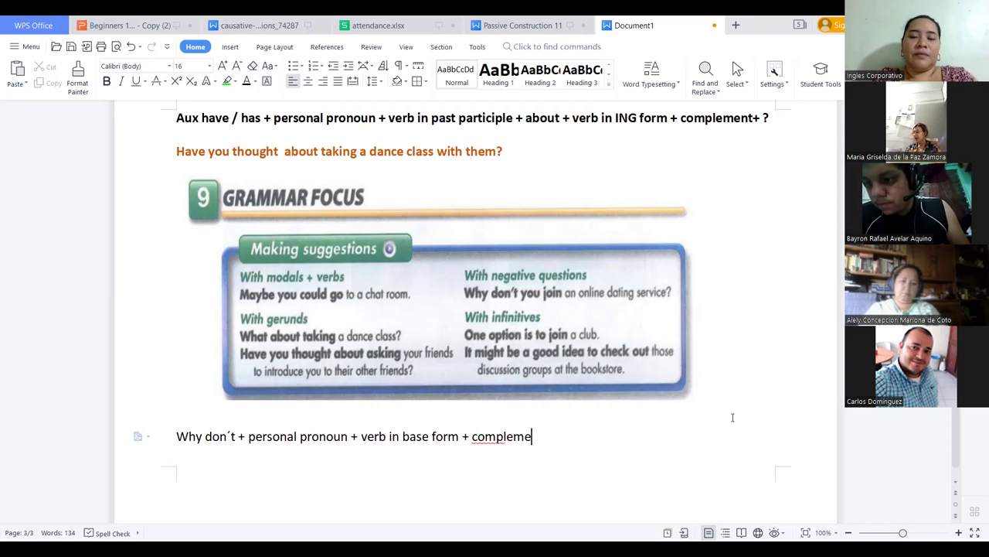
text(nt.)
key(Return)
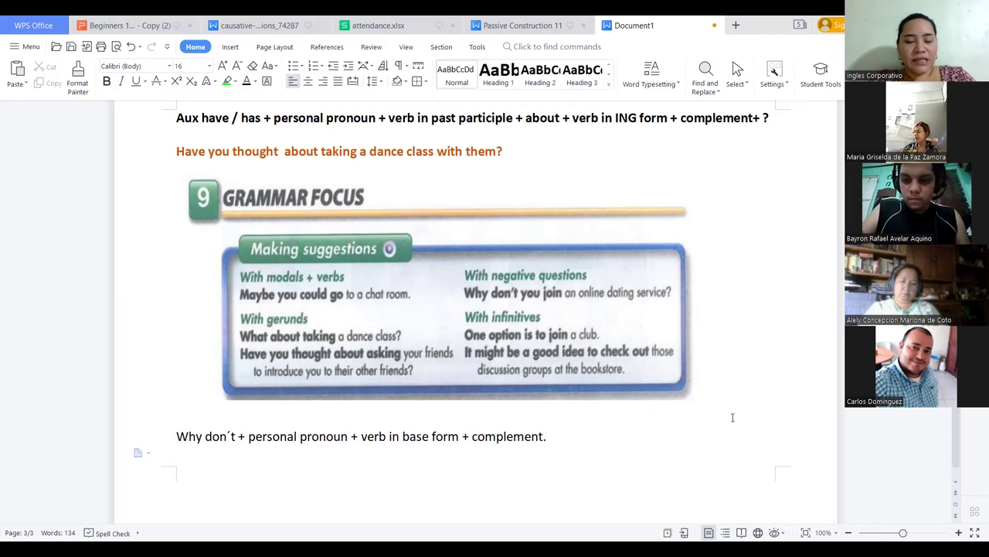
- Start the next formula line with 'Coundn´t + personal prono'
text(Cound )
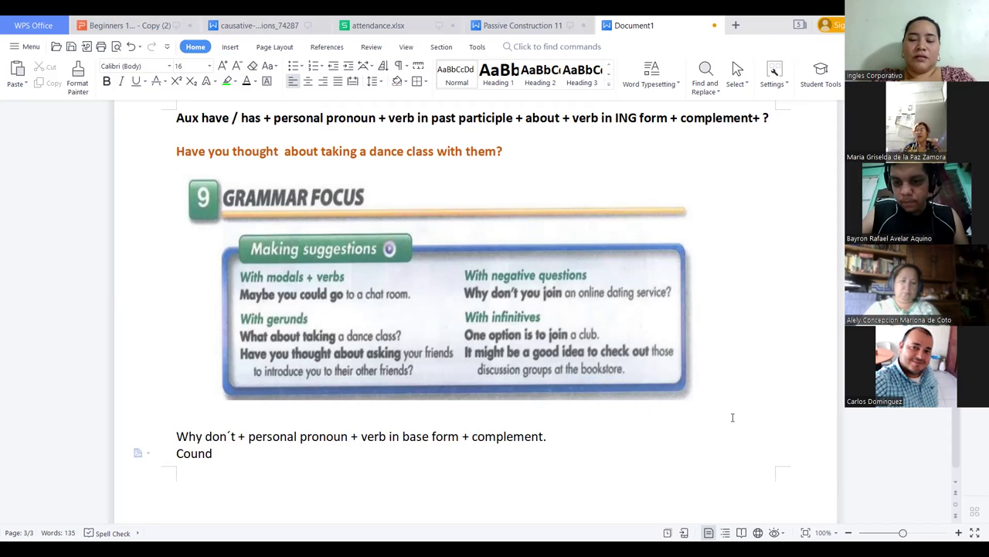
text(+)
key(BackSpace)
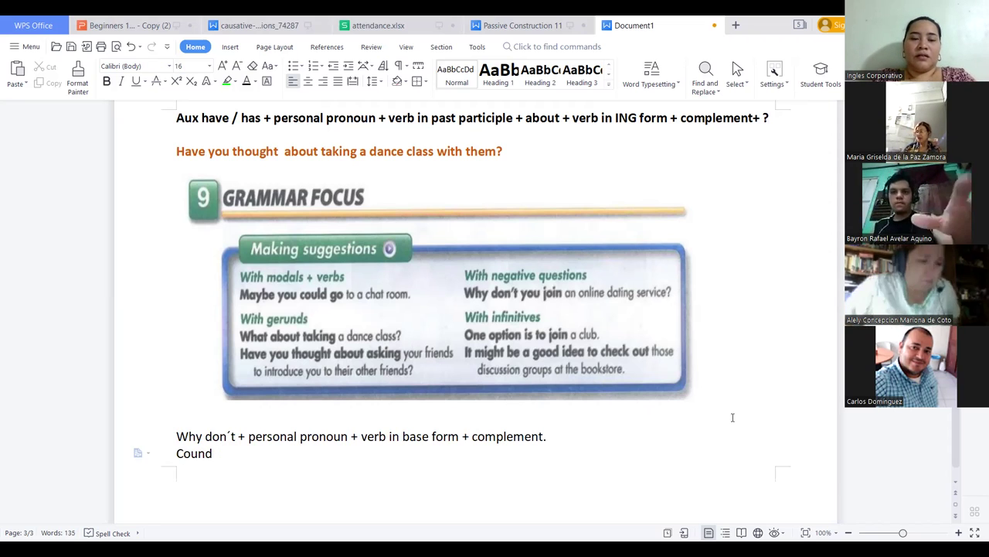
text(-n-)
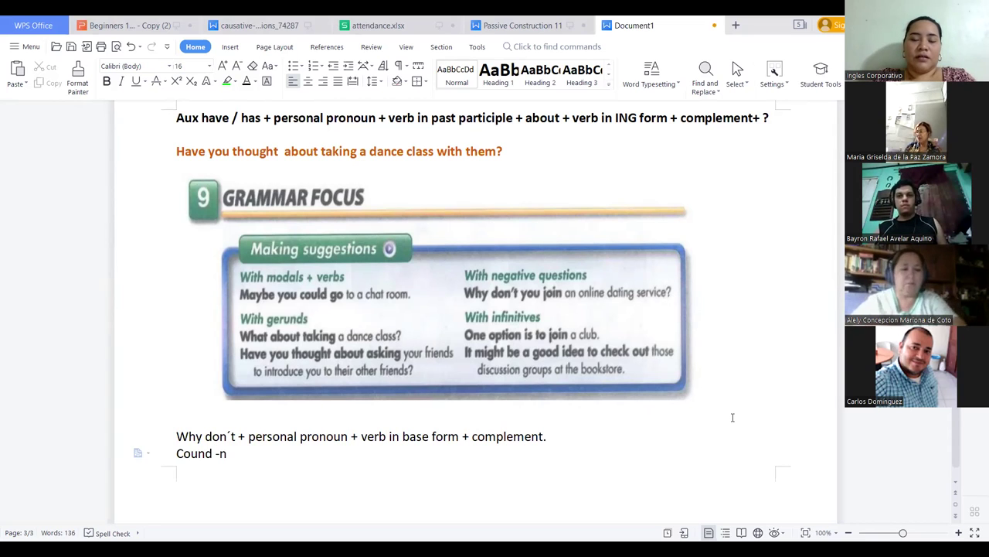
key(BackSpace)
key(BackSpace)
key(BackSpace)
key(BackSpace)
text(n´t)
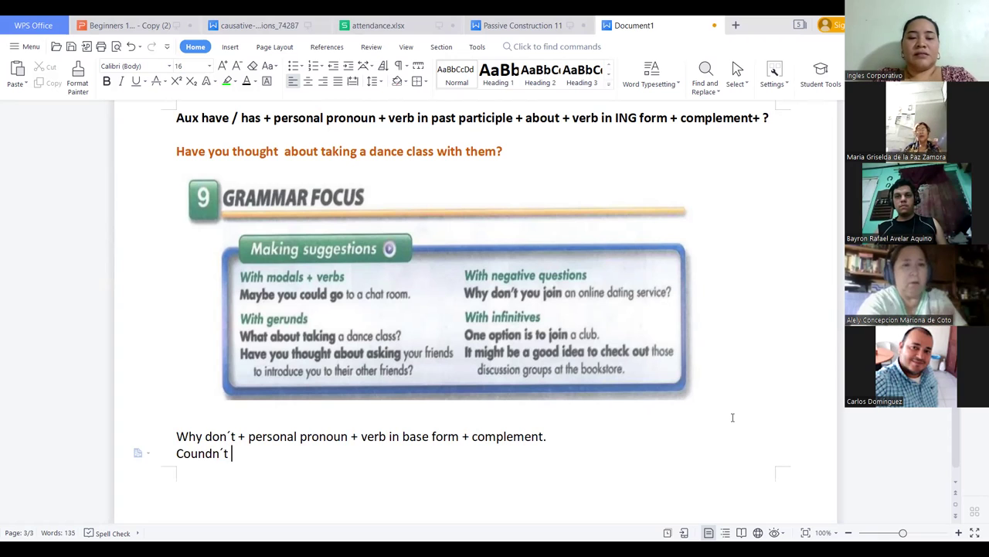
text( +)
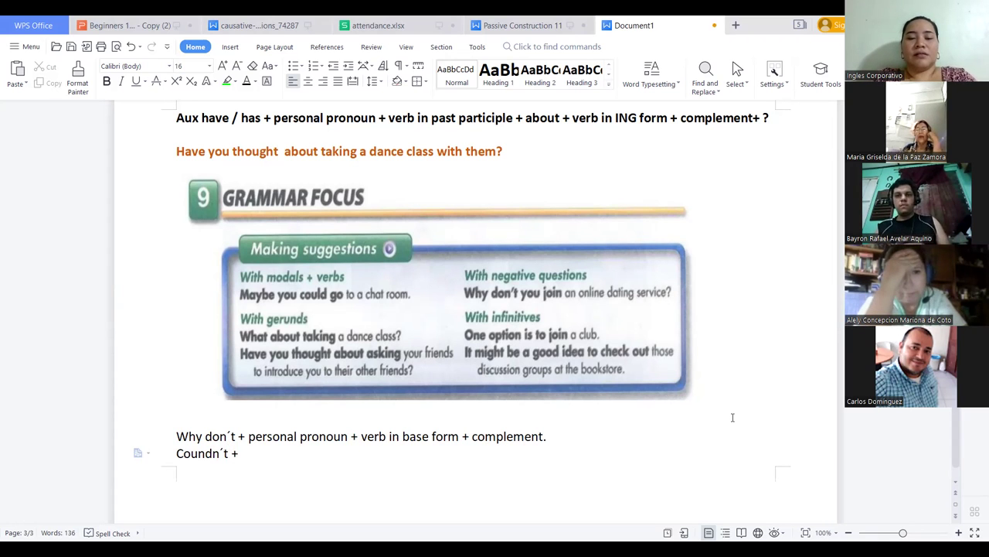
text( personal)
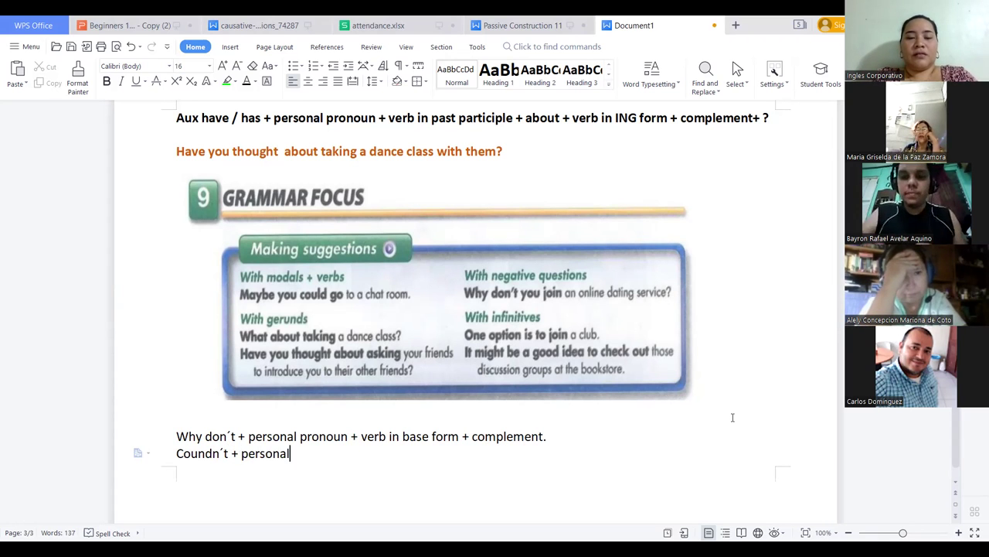
text( prono)
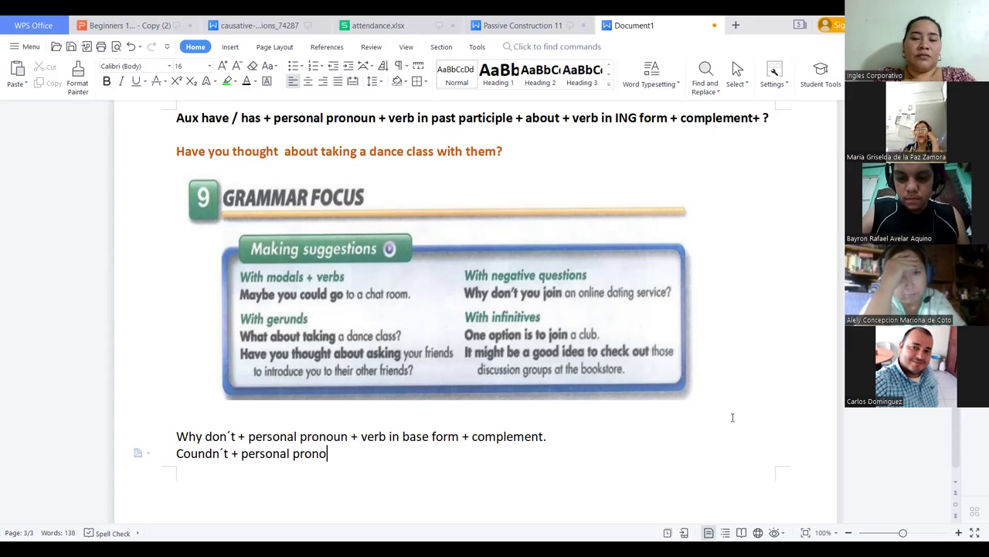
- Finish 'personal pronoun' and replace the Why don´t line's final period with '+ ?'
key(BackSpace)
key(BackSpace)
text(noun)
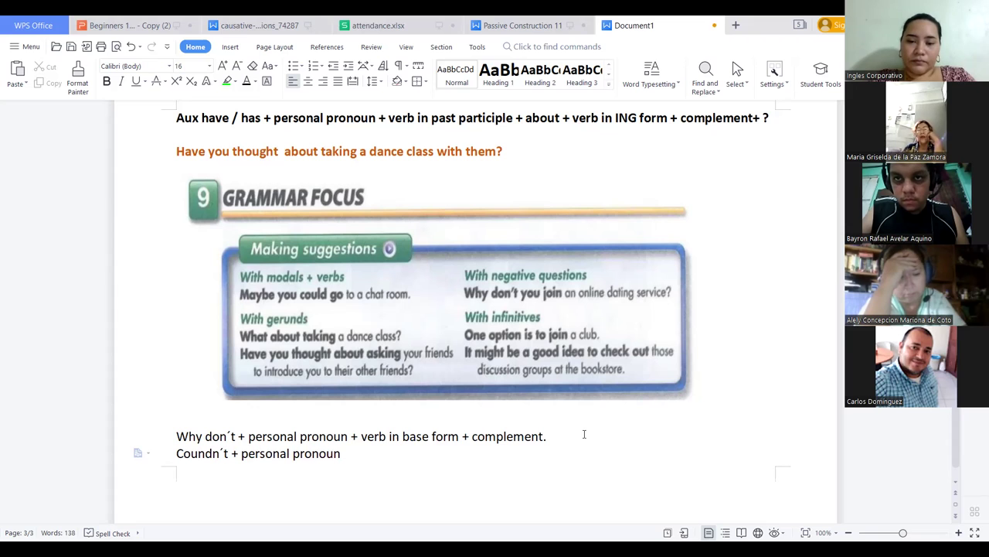
click(585, 434)
key(BackSpace)
text(+ ?)
- Copy the '+ verb in base form + complement + ?' ending to the Coundn´t line; type 'Don't + you'
drag(579, 435, 354, 436)
click(569, 436)
drag(569, 435, 352, 436)
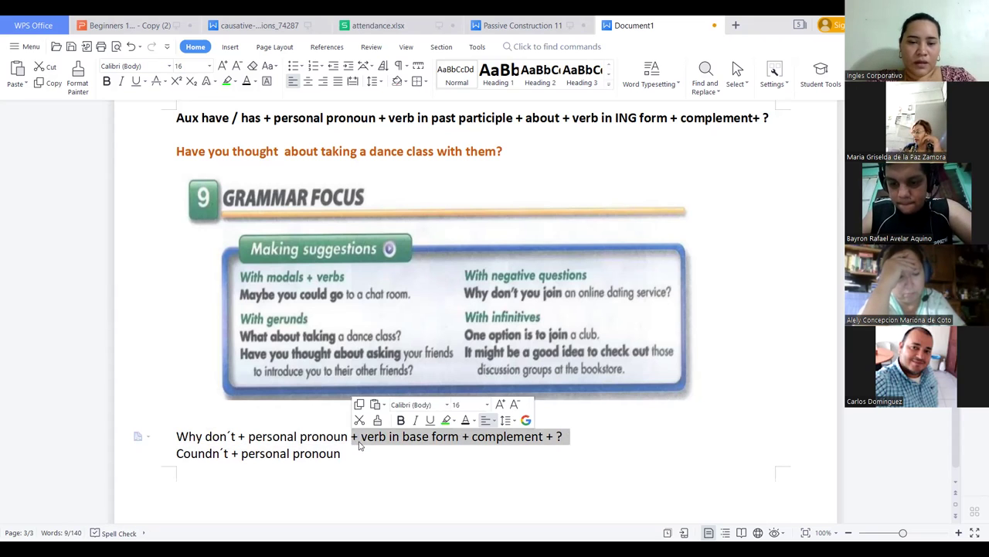
key(ctrl+c)
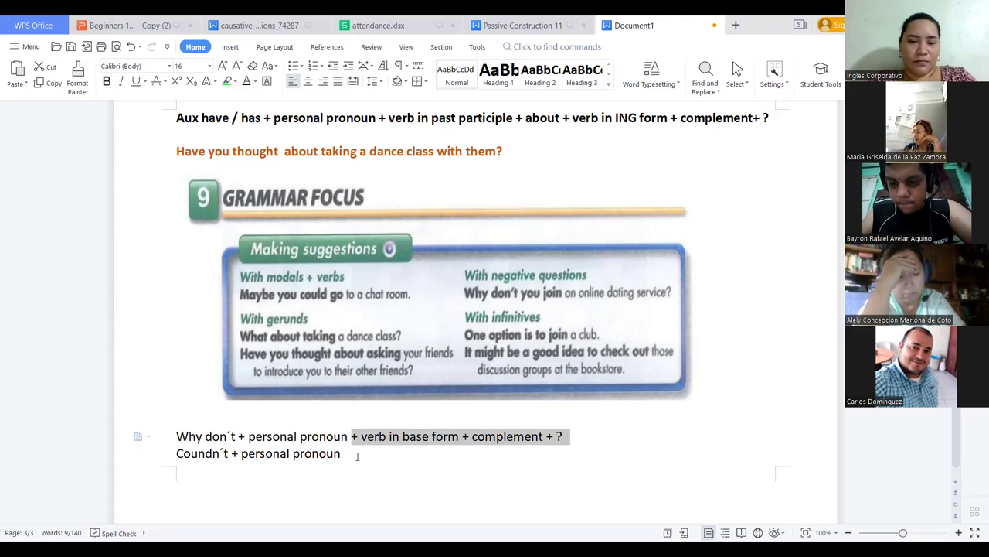
click(355, 455)
key(ctrl+v)
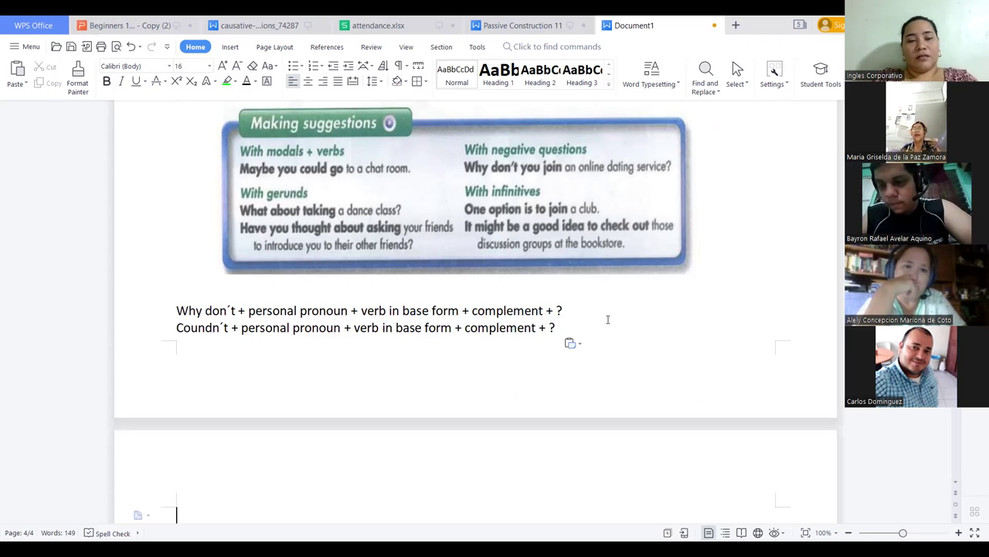
text(Don't + you +)
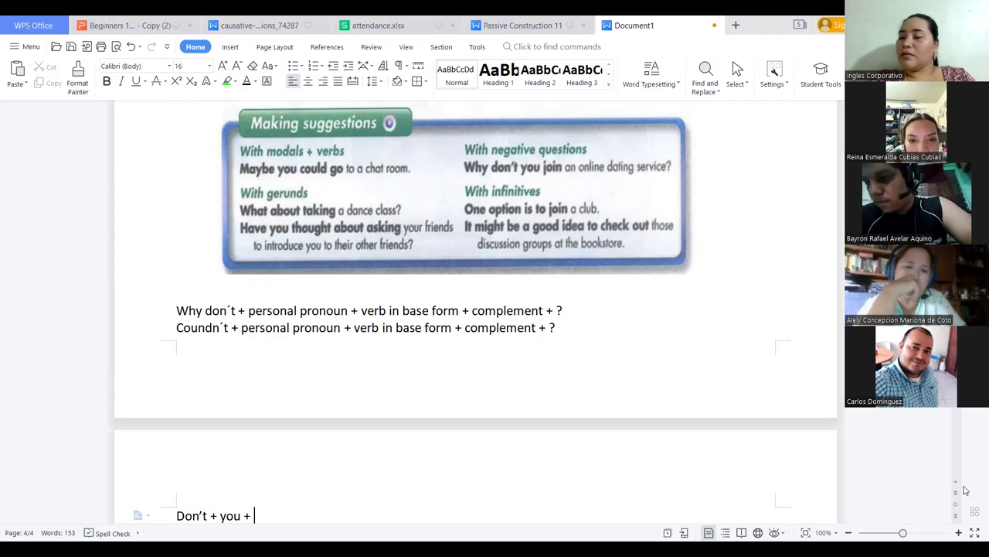
scroll(961, 488, down, 2)
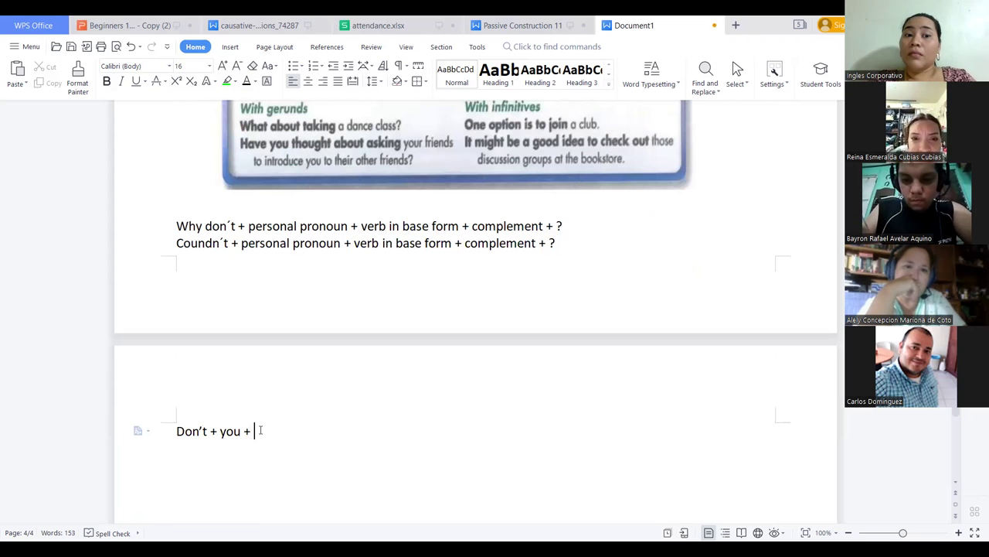
- Correct 'Coundn´t' to 'Couldn´t' in the second formula
click(204, 245)
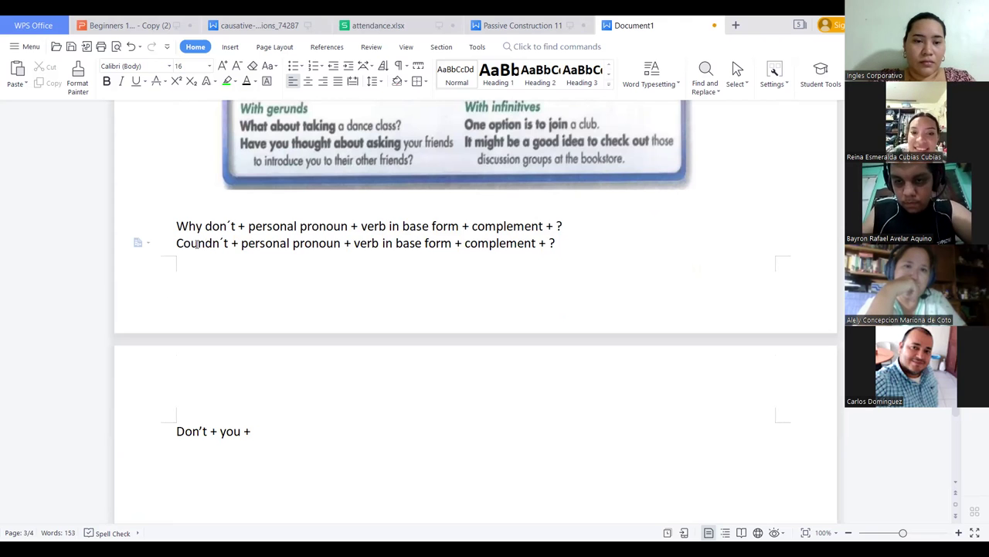
click(205, 245)
key(BackSpace)
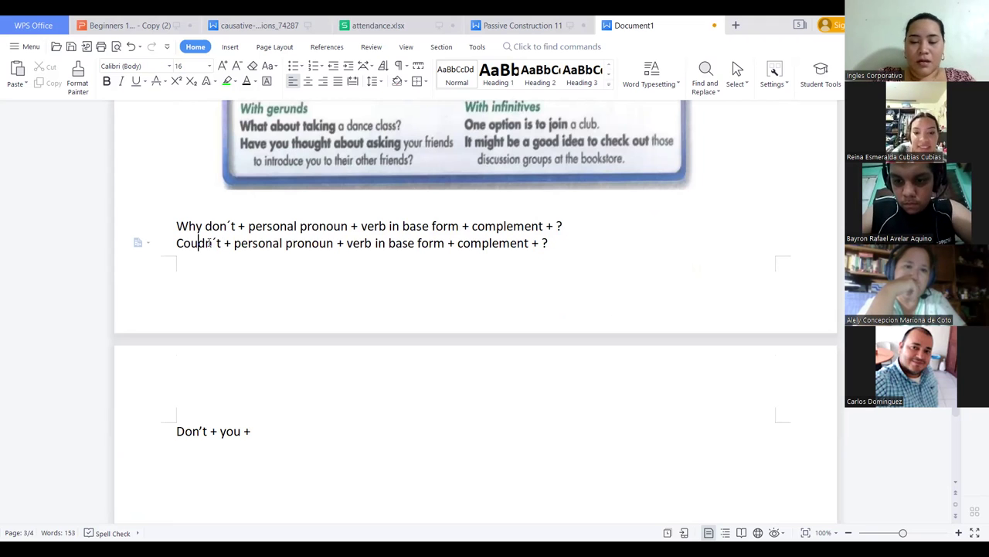
text(l)
click(325, 408)
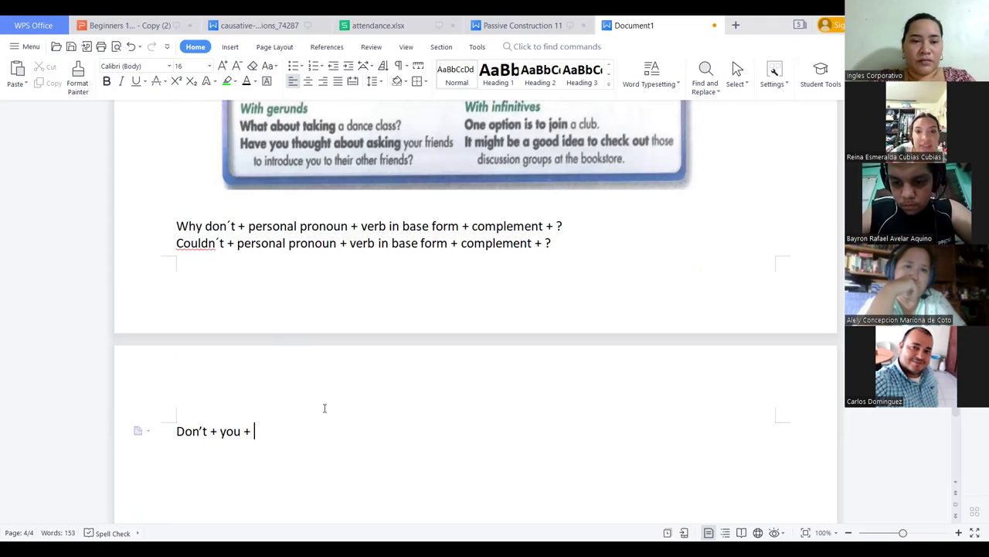
- Check the Couldn´t paragraph and its spelling suggestions, then dismiss the menu without changes
click(186, 244)
double_click(186, 245)
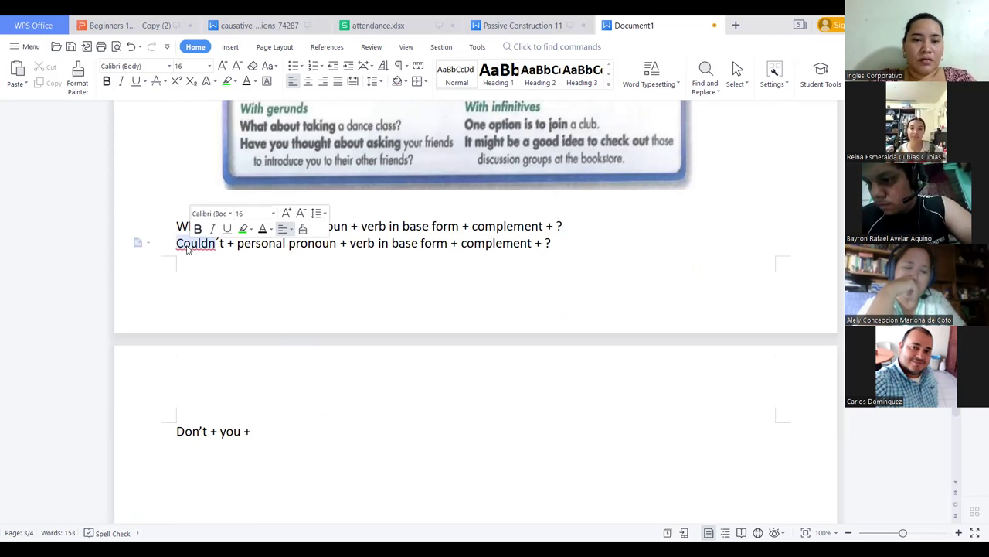
click(173, 243)
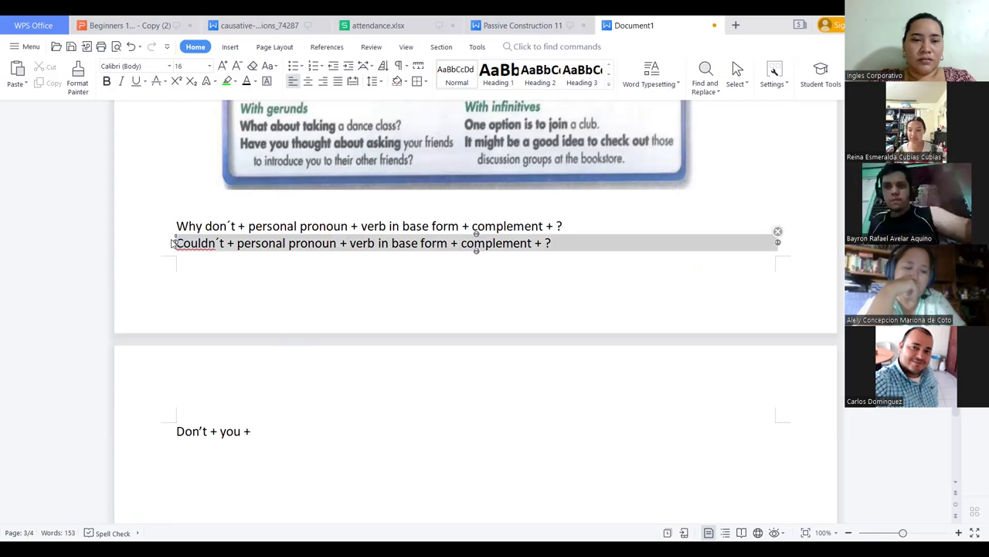
click(148, 194)
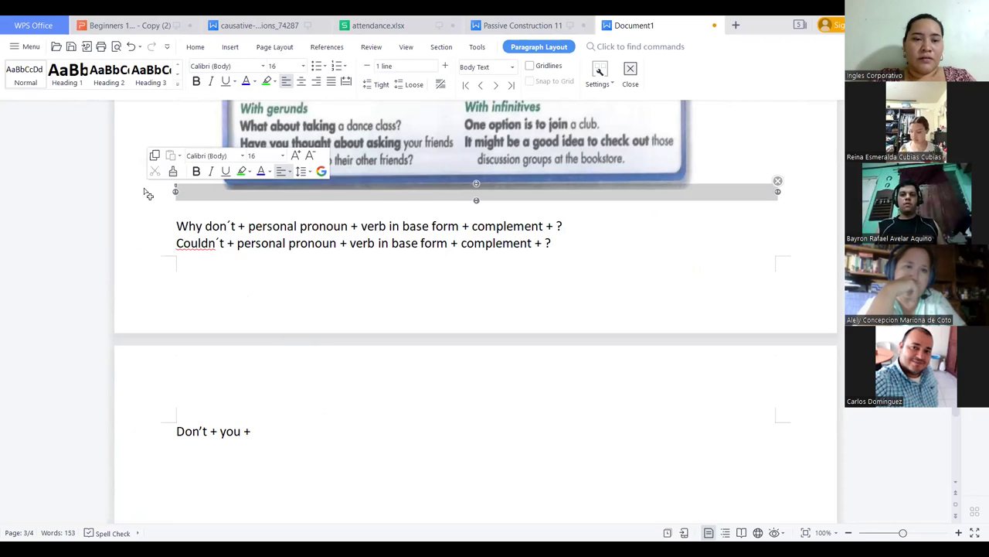
click(471, 242)
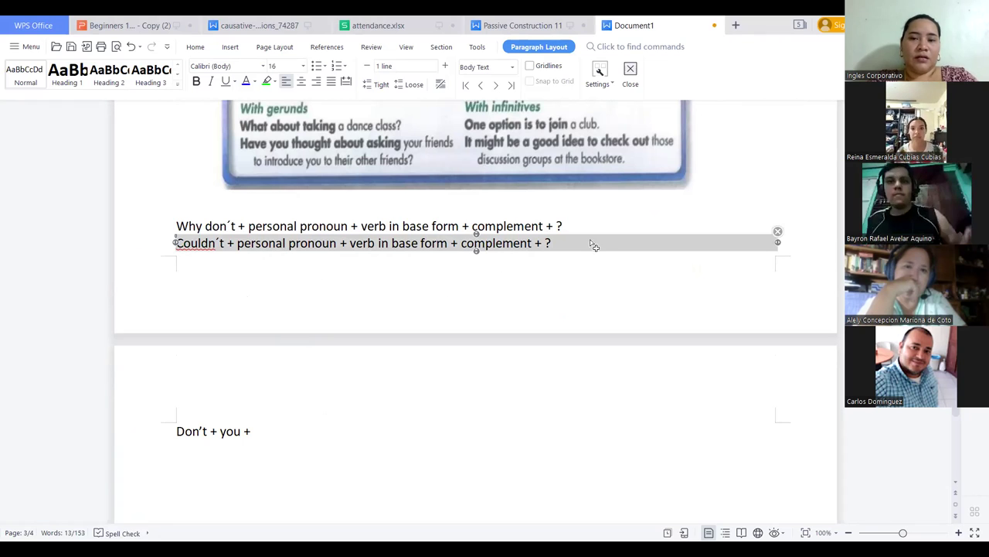
click(631, 198)
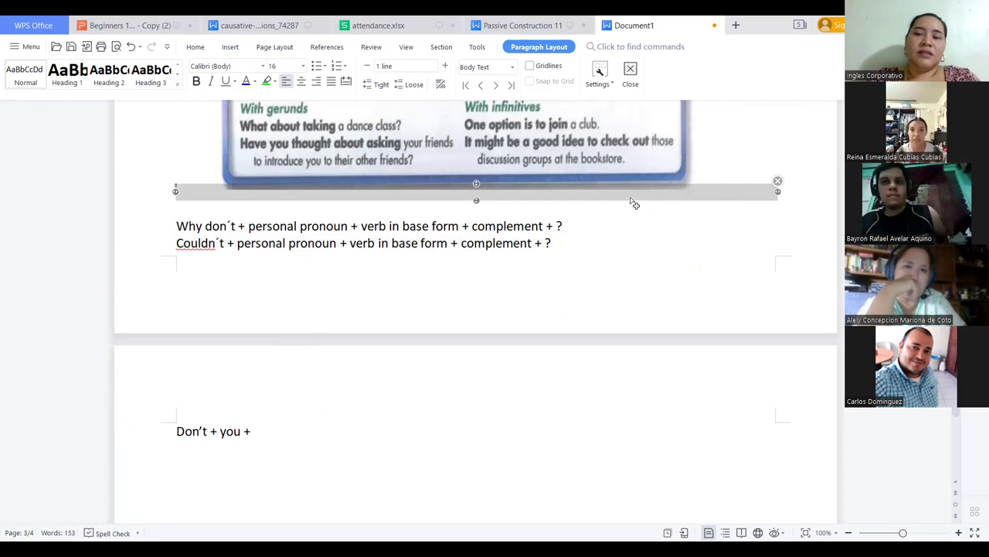
click(779, 183)
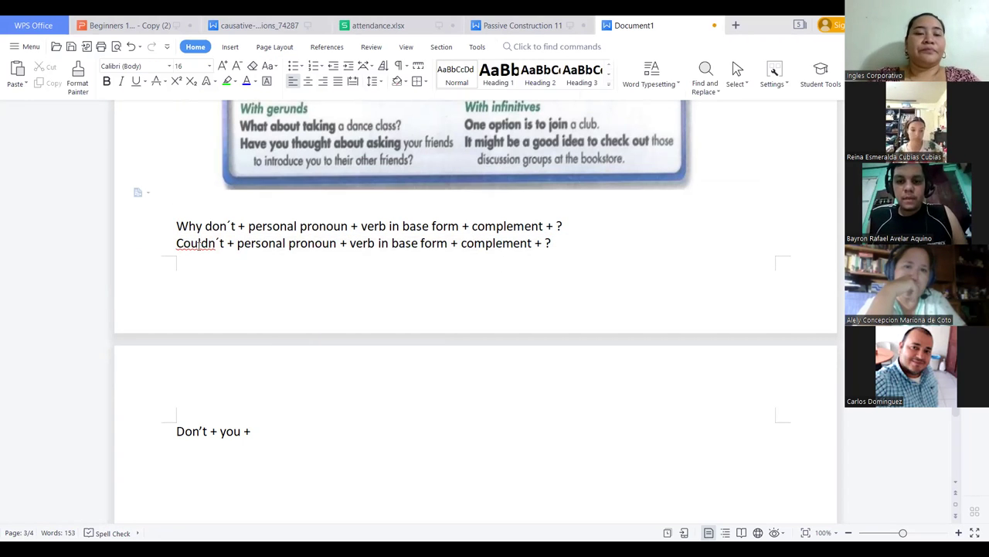
right_click(198, 243)
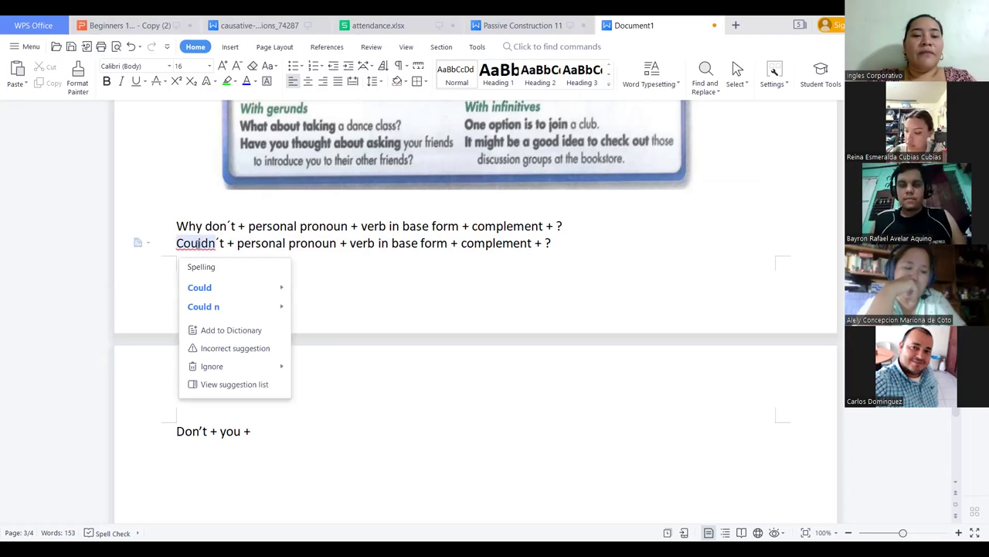
click(346, 281)
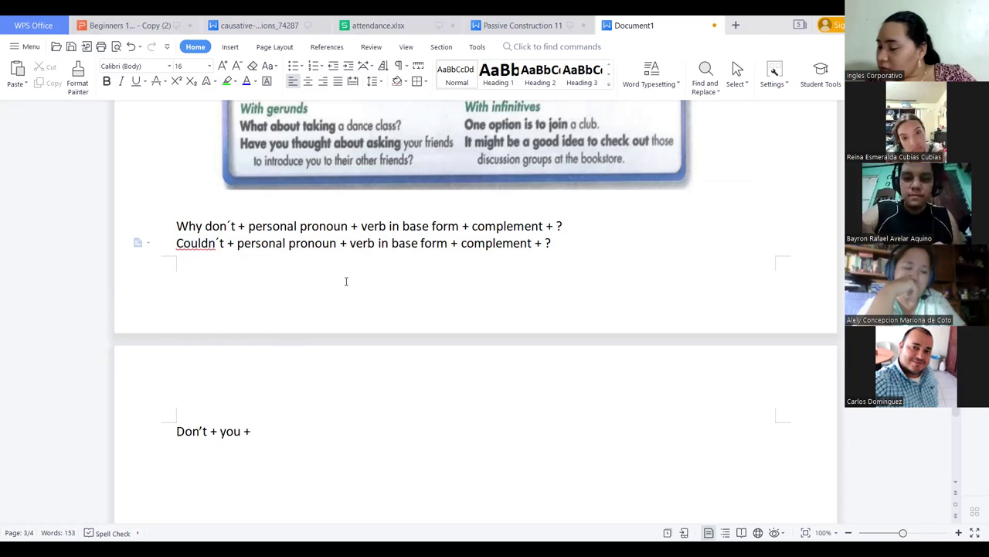
click(270, 429)
- Replace 'you +' so the line reads 'Don't + peronal pronoun + verbe in base form + complement + ?'
key(BackSpace)
key(BackSpace)
key(BackSpace)
key(BackSpace)
key(BackSpace)
key(BackSpace)
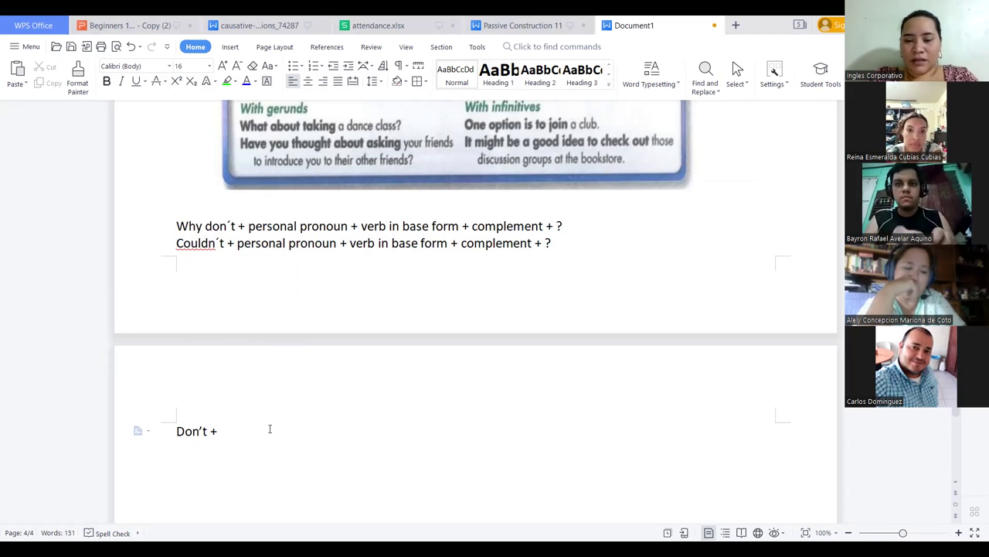
text(pero)
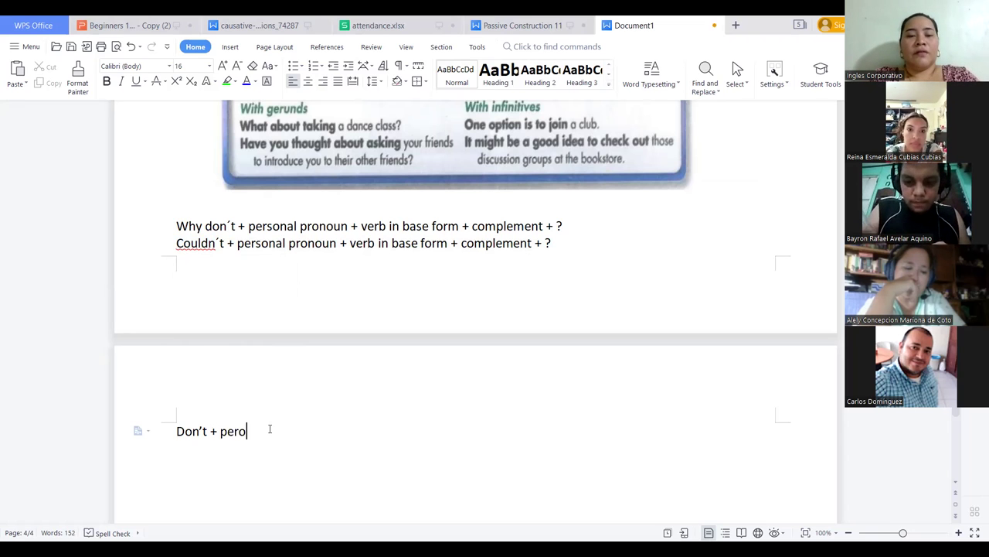
text(nal pr)
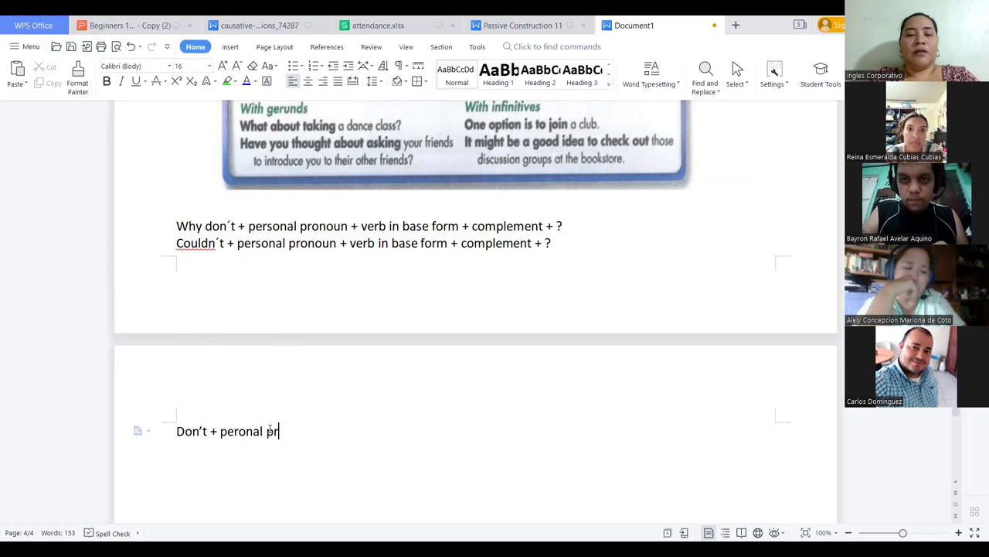
key(BackSpace)
key(BackSpace)
text(pronou)
key(BackSpace)
text(oun )
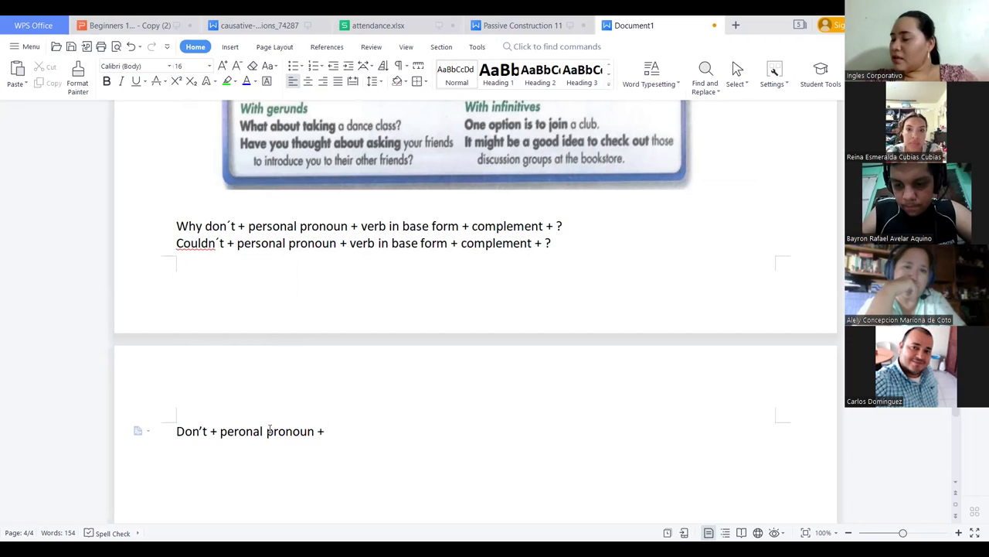
text(+ verbe in)
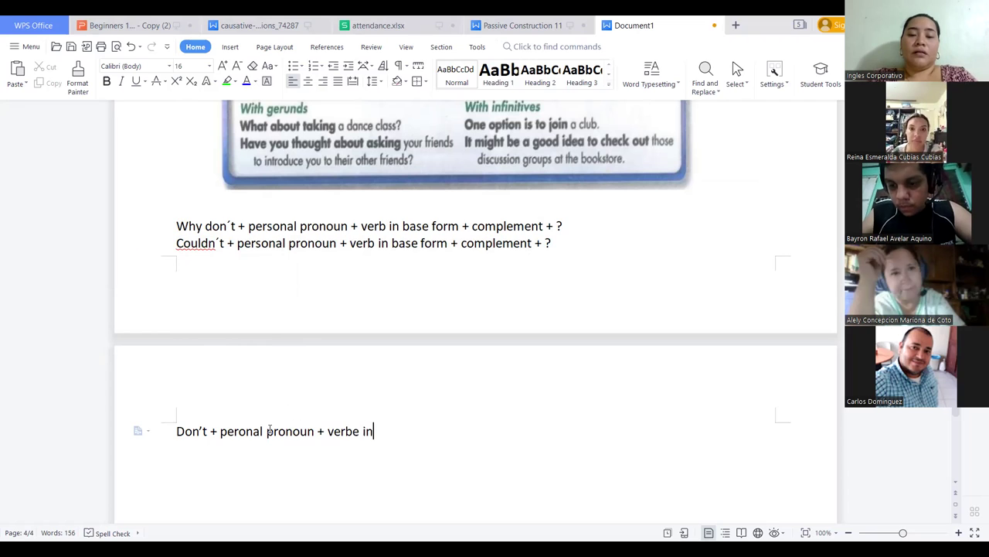
text( base form + )
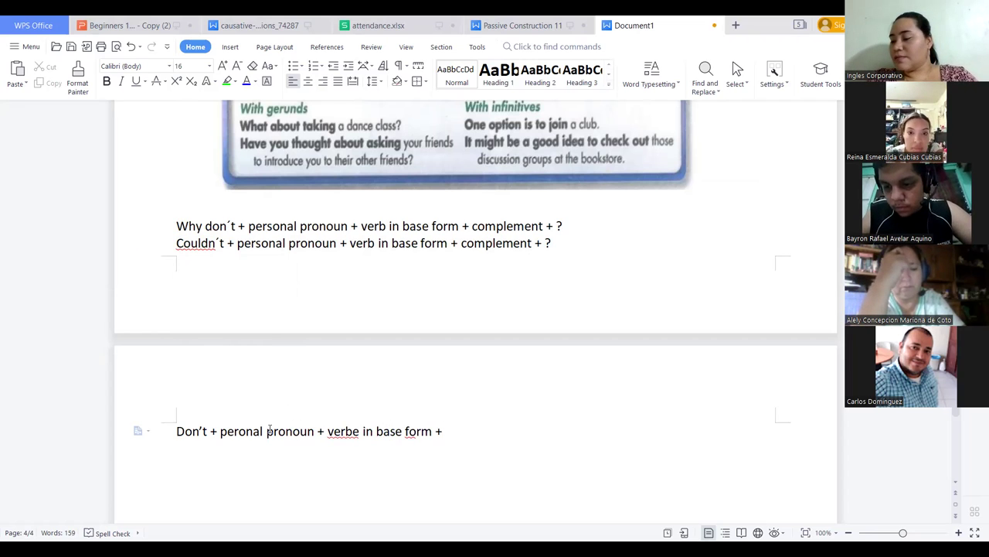
text(complement)
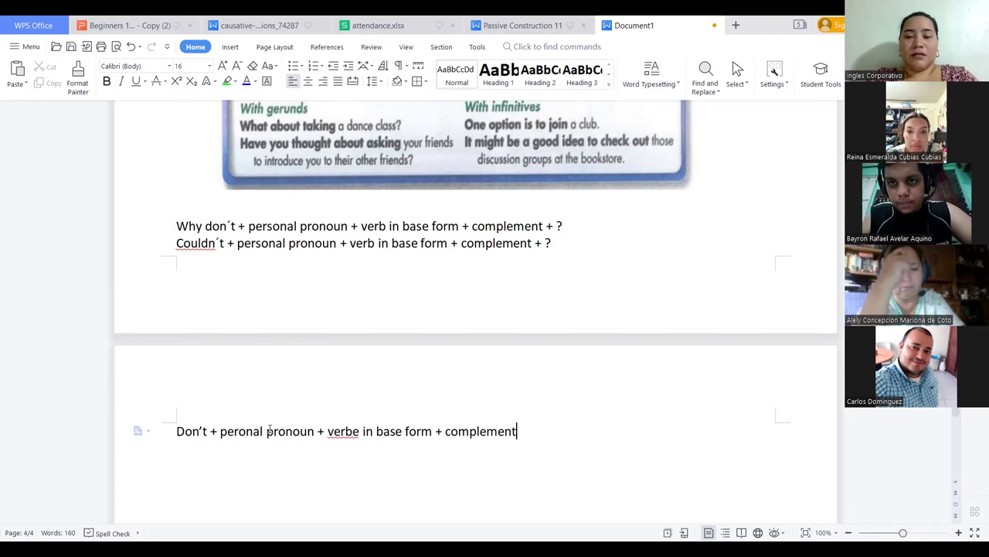
text( +)
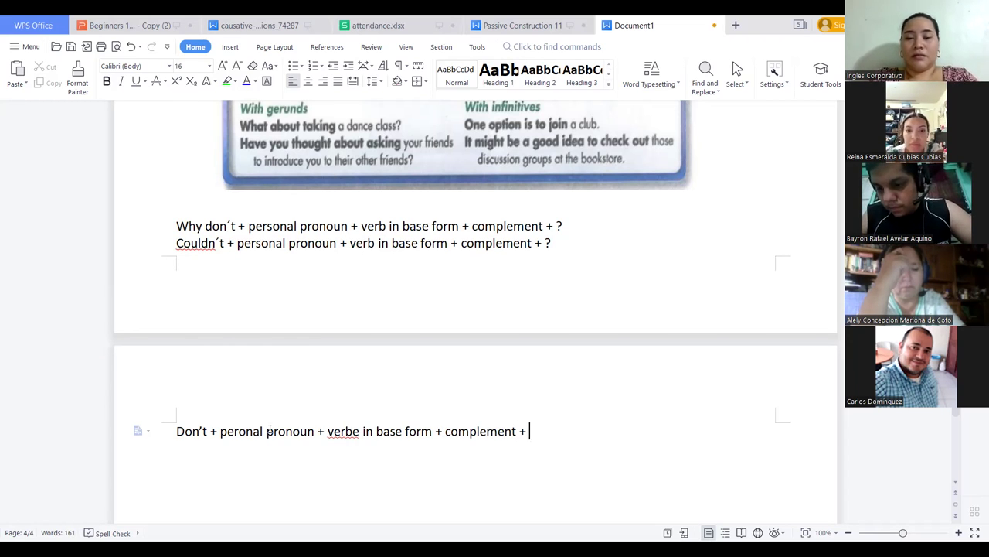
click(270, 431)
text(?)
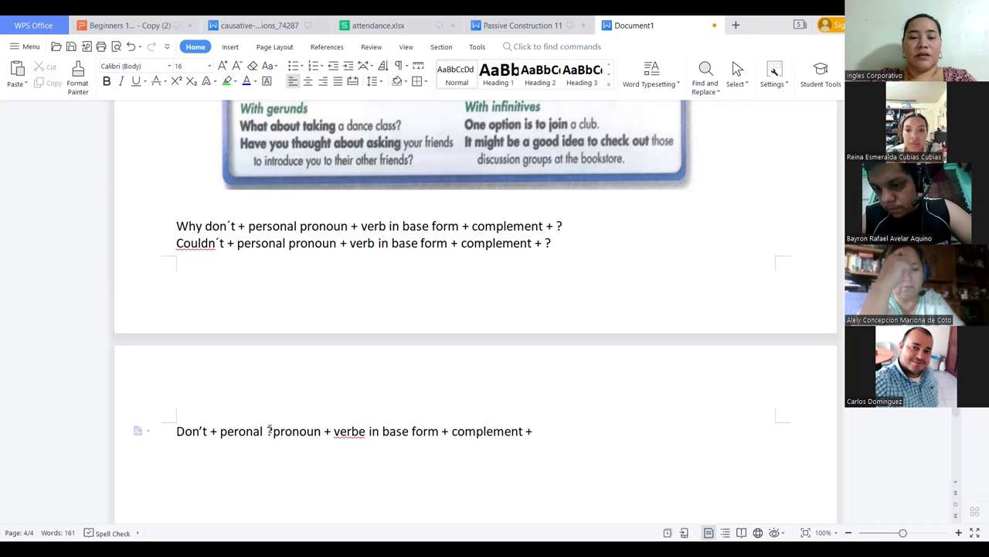
key(BackSpace)
click(582, 434)
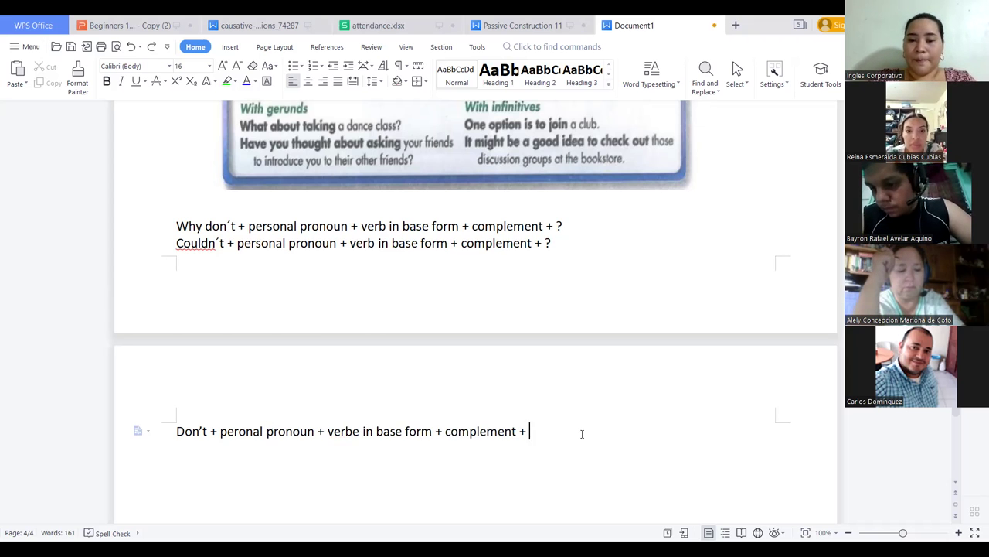
text(?)
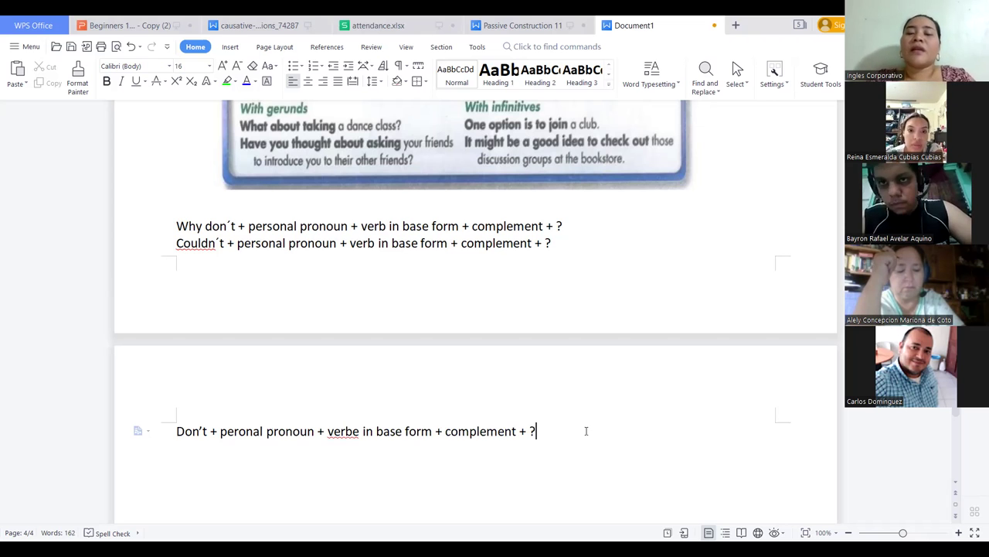
key(Return)
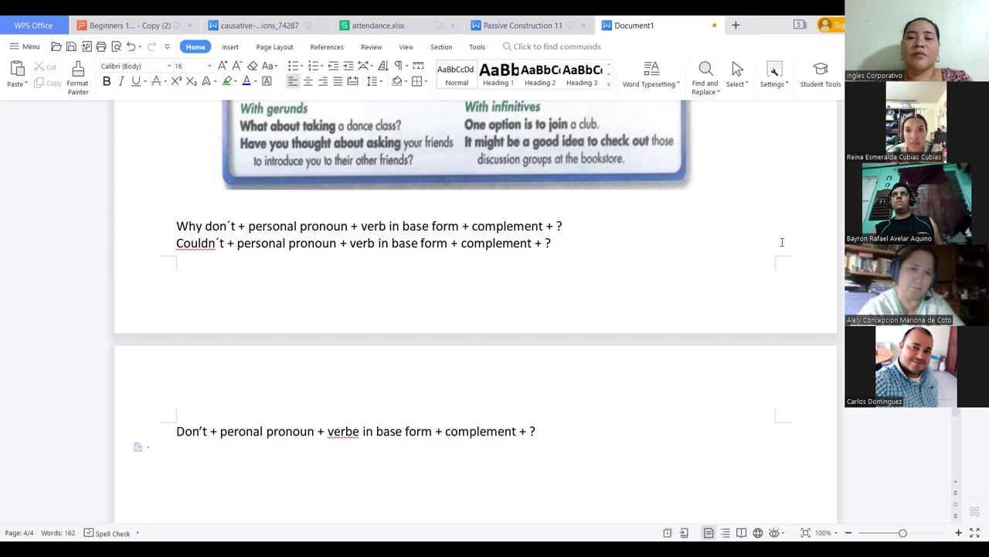
click(571, 228)
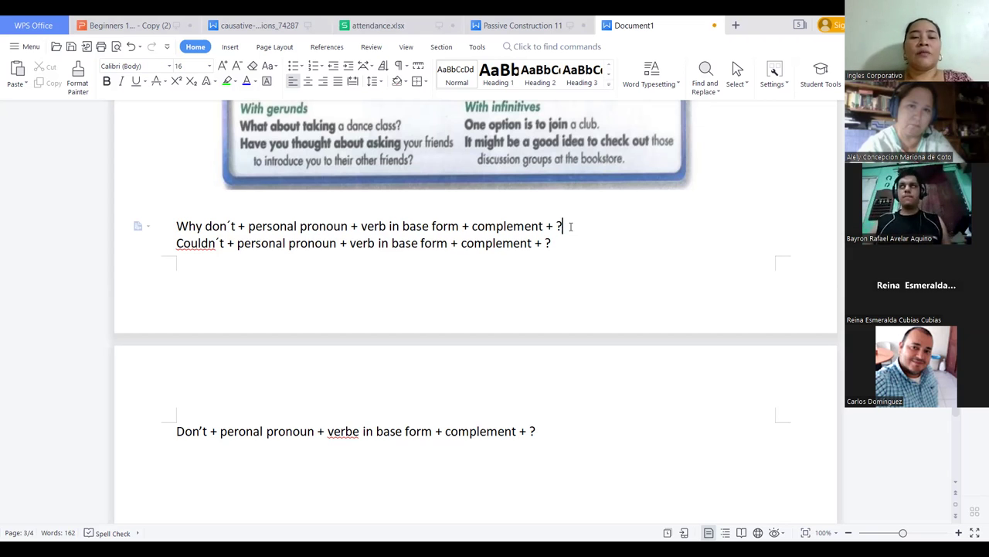
- Push the Couldn´t formula onto page 4 and add blank lines after both formulas
key(Return)
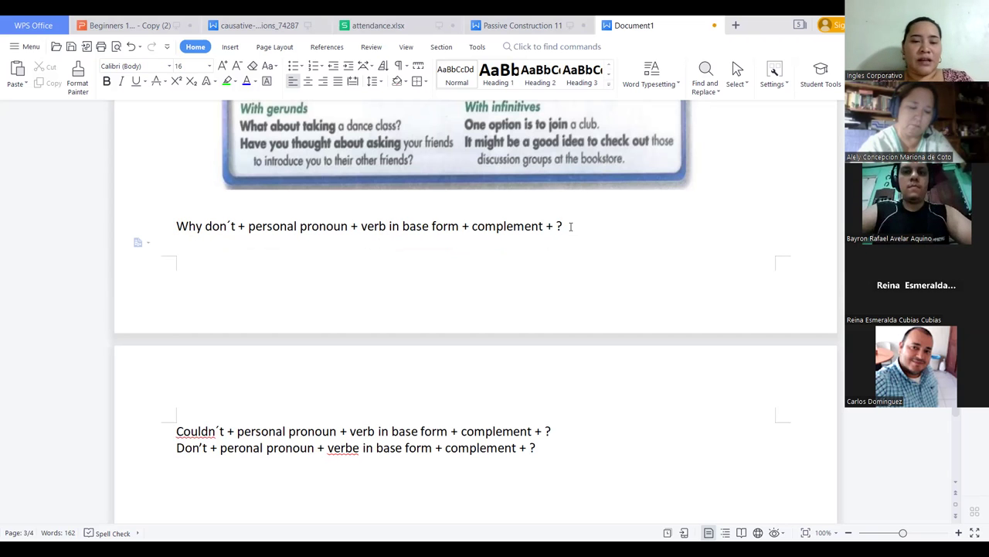
click(570, 448)
click(568, 432)
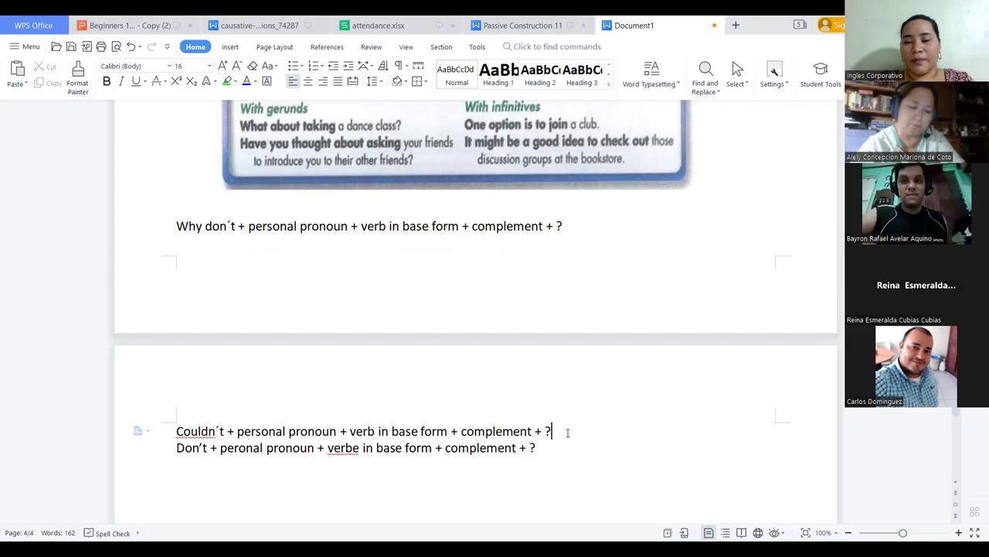
key(Return)
click(541, 467)
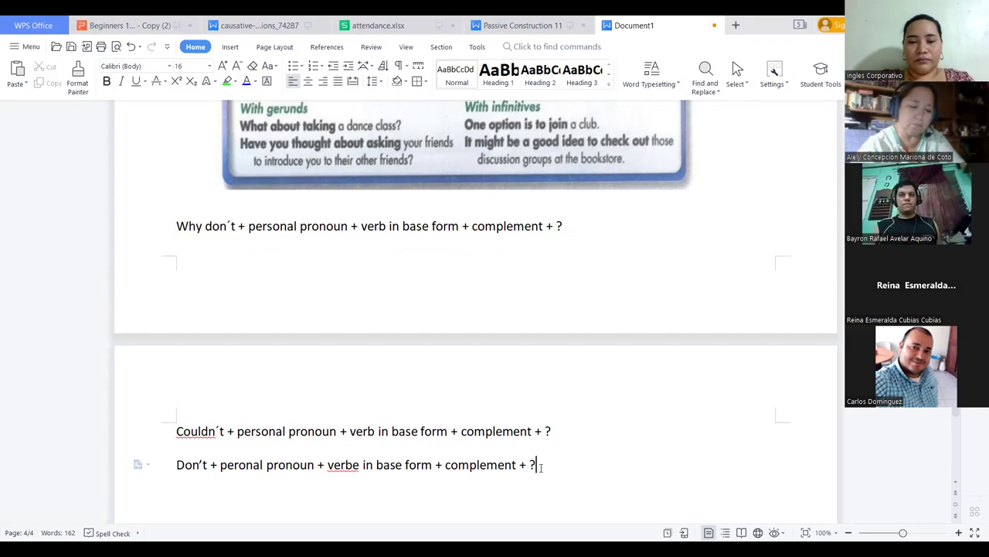
key(Return)
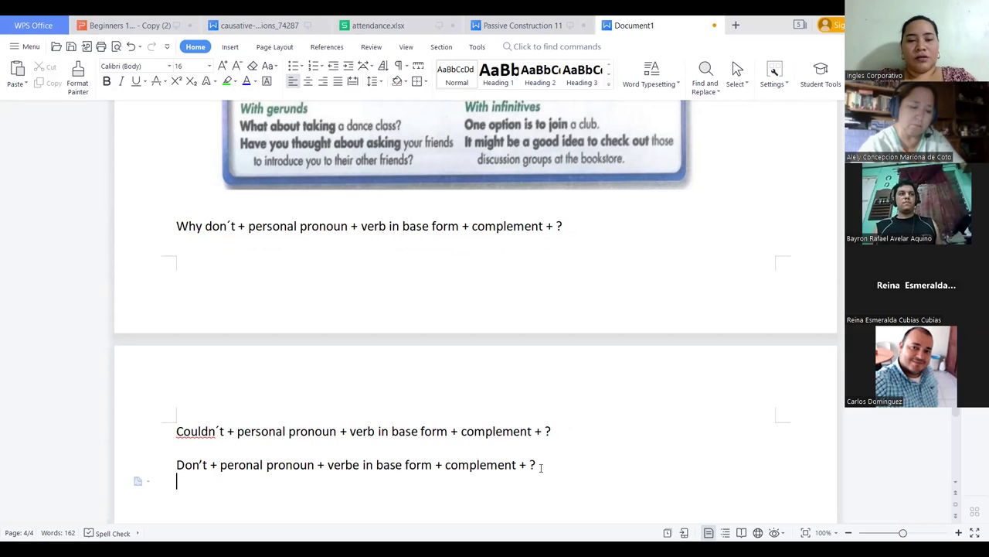
- Begin the example 'Don't you think' under the Don't formula and correct 'verbe' to 'verb'
text(d)
key(BackSpace)
key(BackSpace)
text(D)
key(BackSpace)
key(Return)
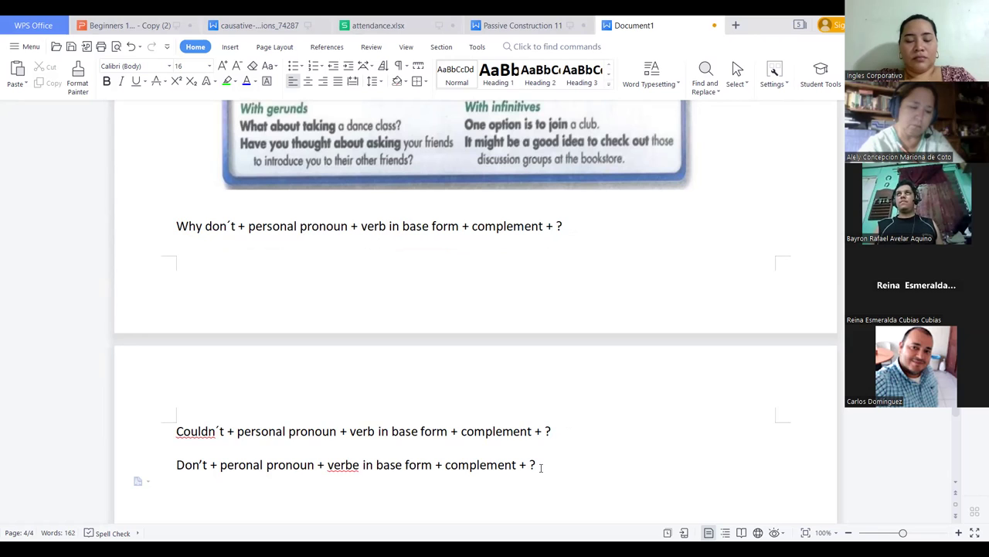
text(Don't)
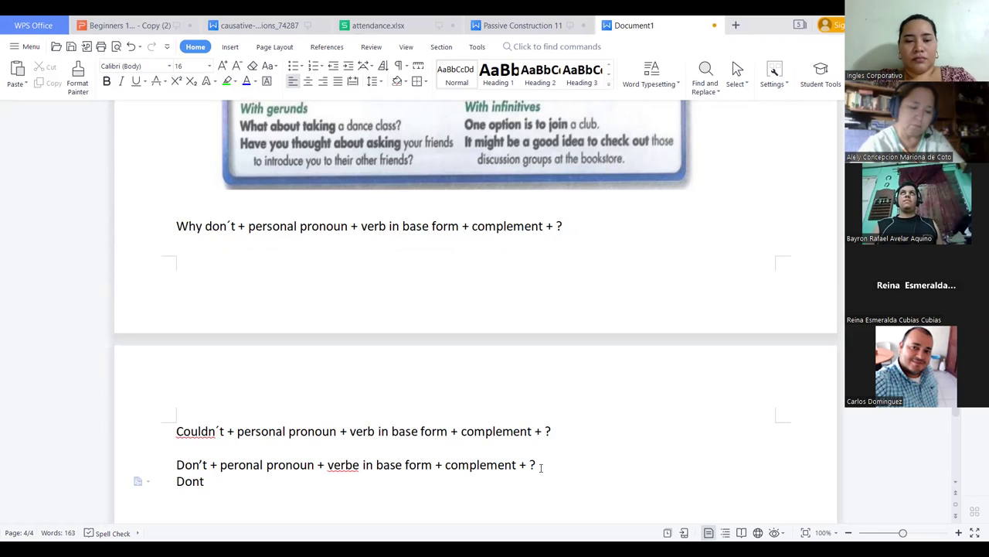
text( you think)
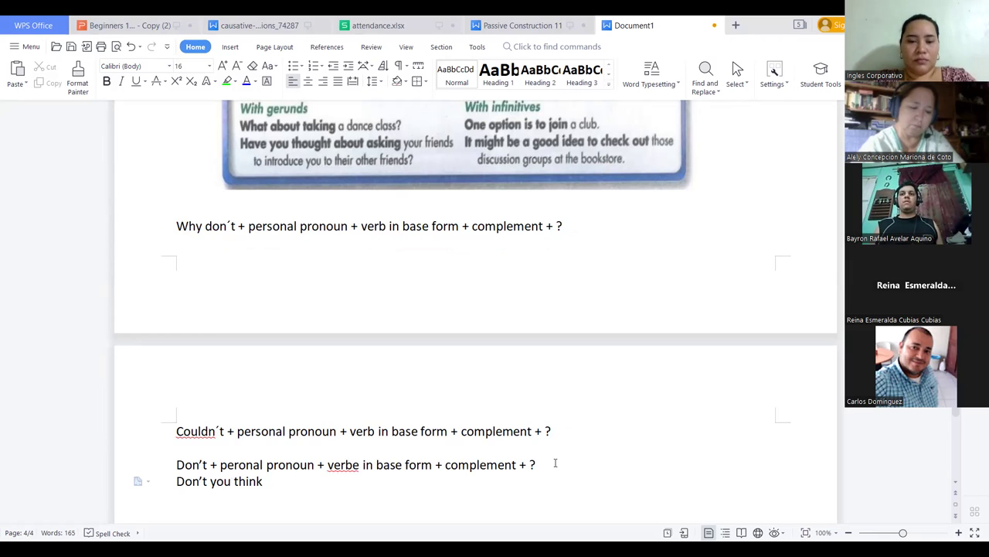
click(359, 464)
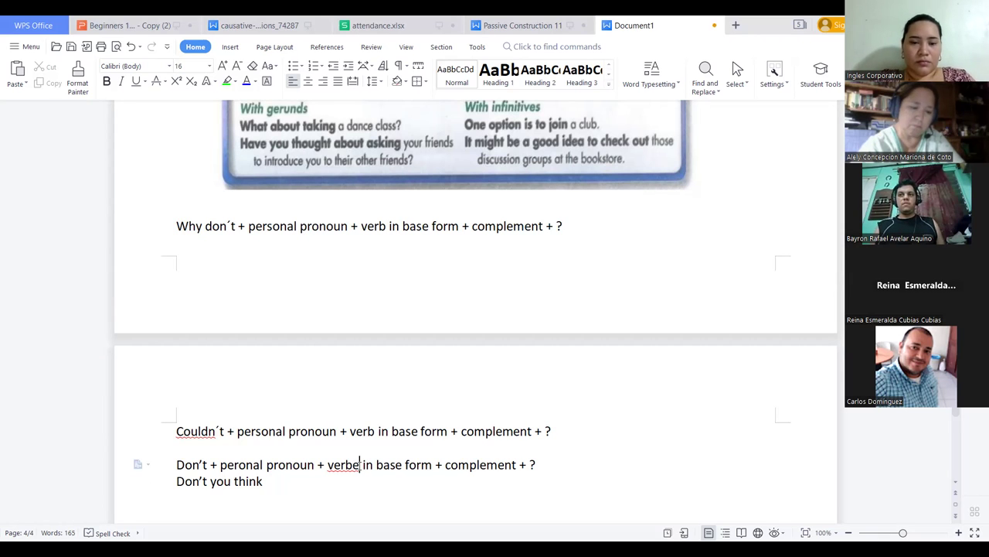
key(BackSpace)
click(318, 481)
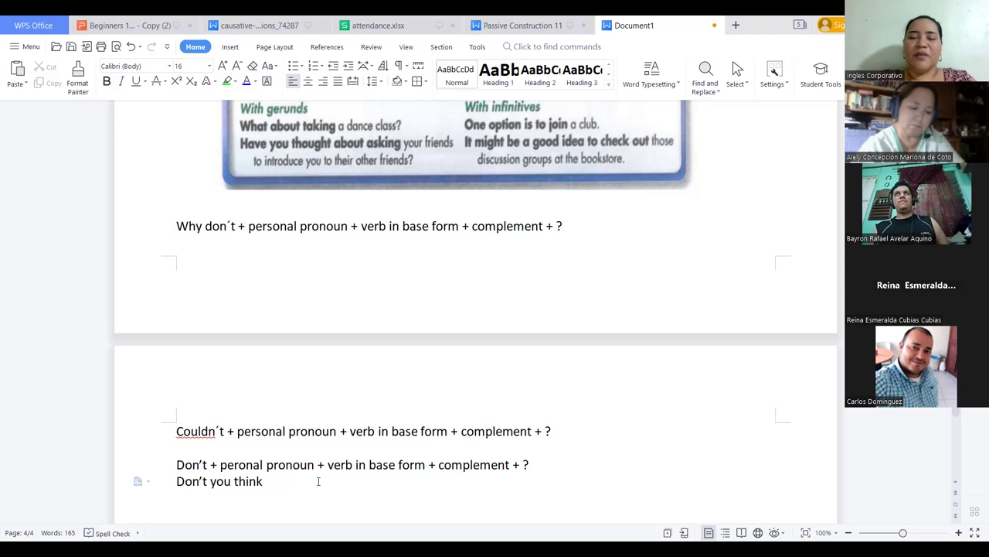
- Finish the example with 'is a good idea to go the movies?'
text(i)
text(s agoo)
key(BackSpace)
key(BackSpace)
key(BackSpace)
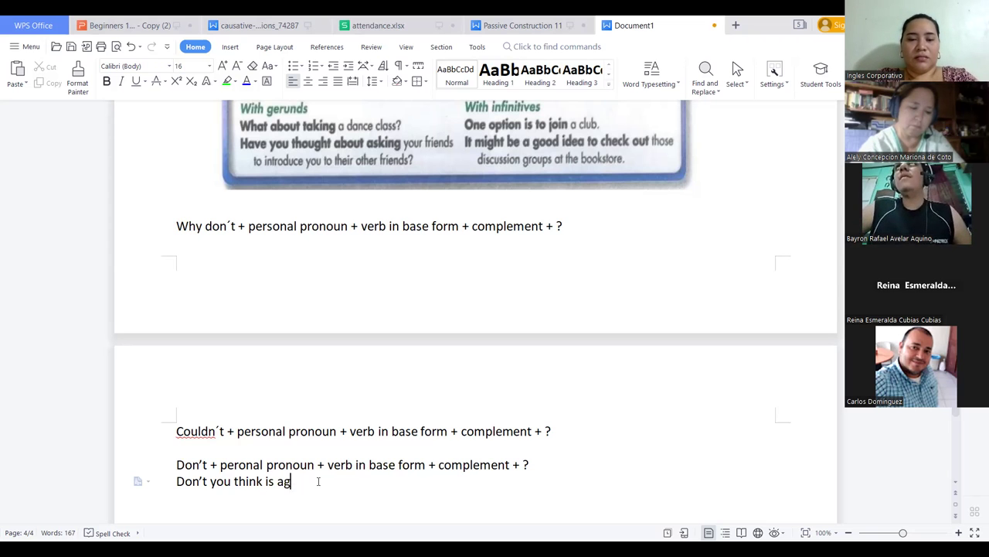
text(g)
key(BackSpace)
text(goo)
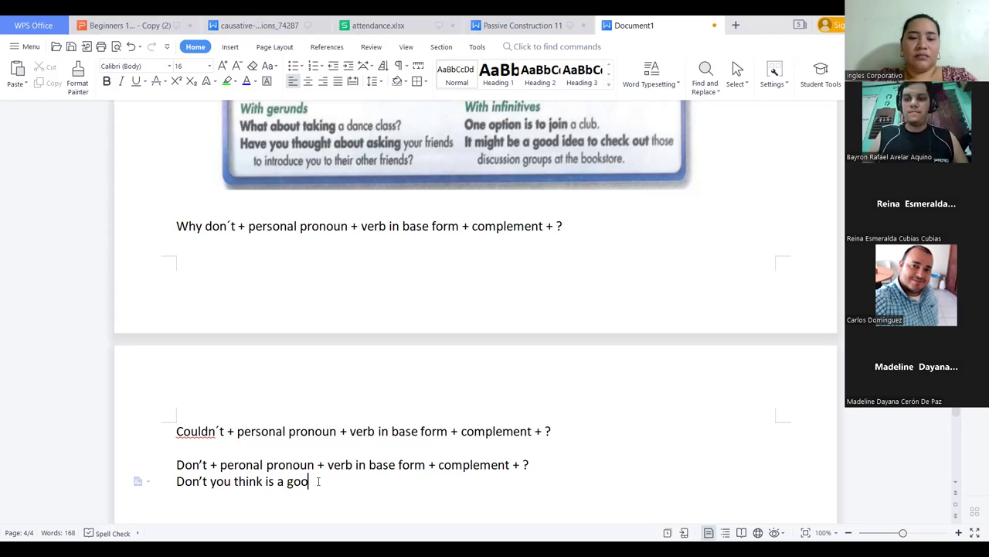
text(d idaa)
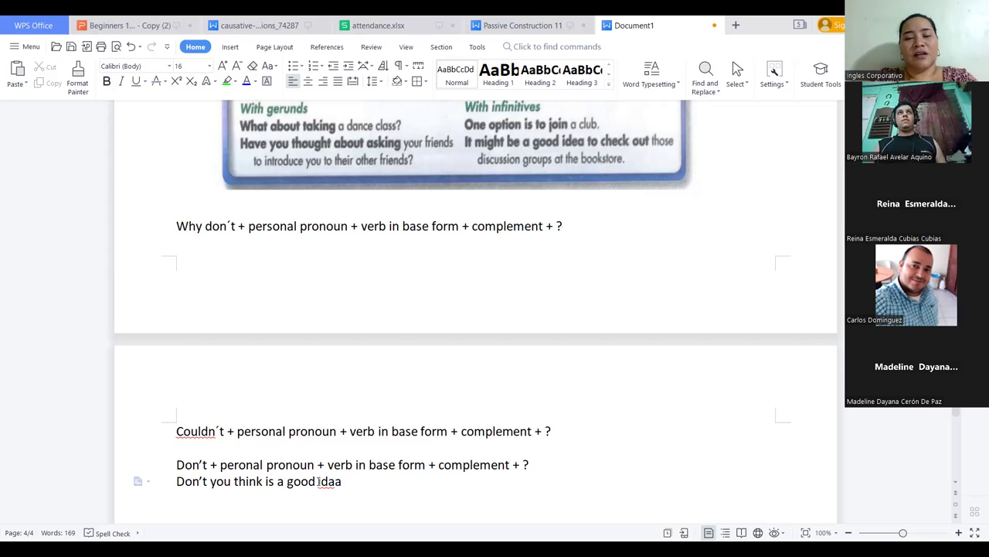
key(BackSpace)
key(BackSpace)
text(ea)
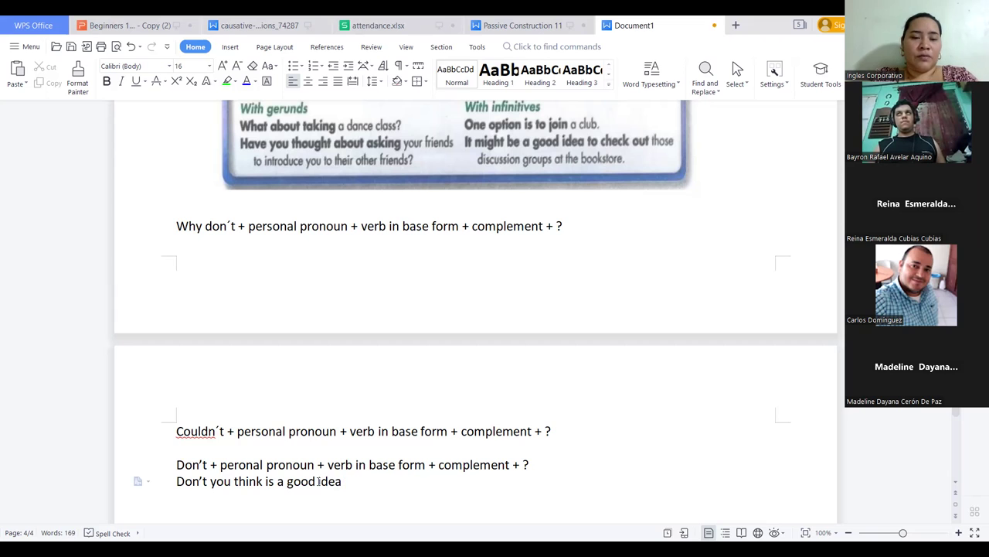
text( to o)
key(BackSpace)
text(go the mobie)
key(BackSpace)
key(BackSpace)
text(v)
key(BackSpace)
key(BackSpace)
text(vies?)
- Type the example 'Couldn't we take a taxi instead of waiting the bus .' below the Couldn´t formula
click(570, 430)
key(Return)
text(Couldnt)
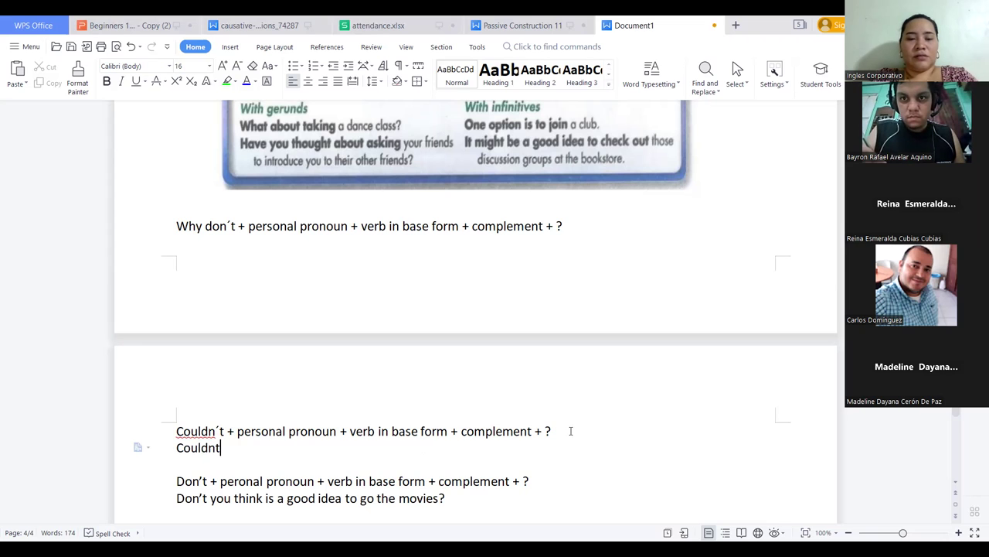
key(BackSpace)
text('t we pa)
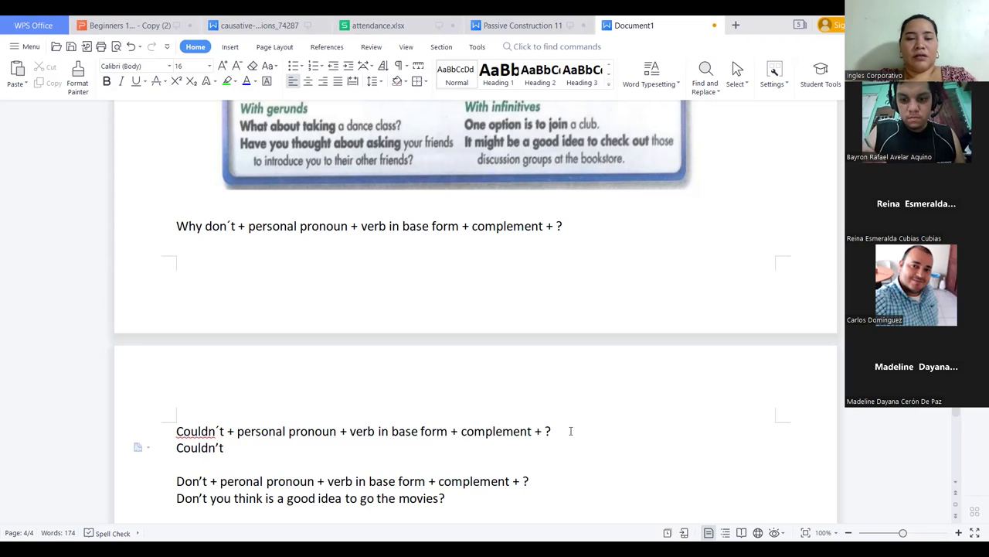
key(BackSpace)
key(BackSpace)
text(take)
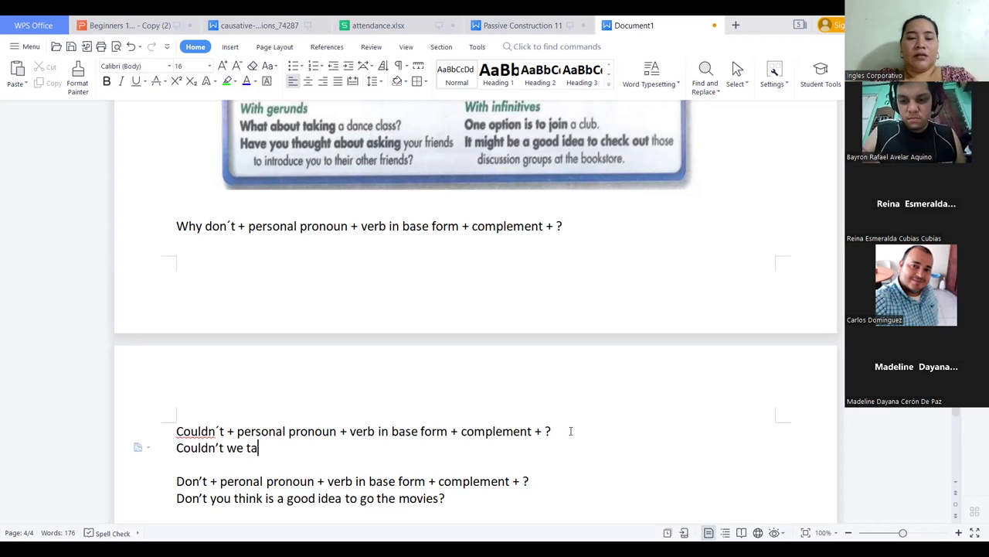
key(BackSpace)
key(BackSpace)
text(ke a)
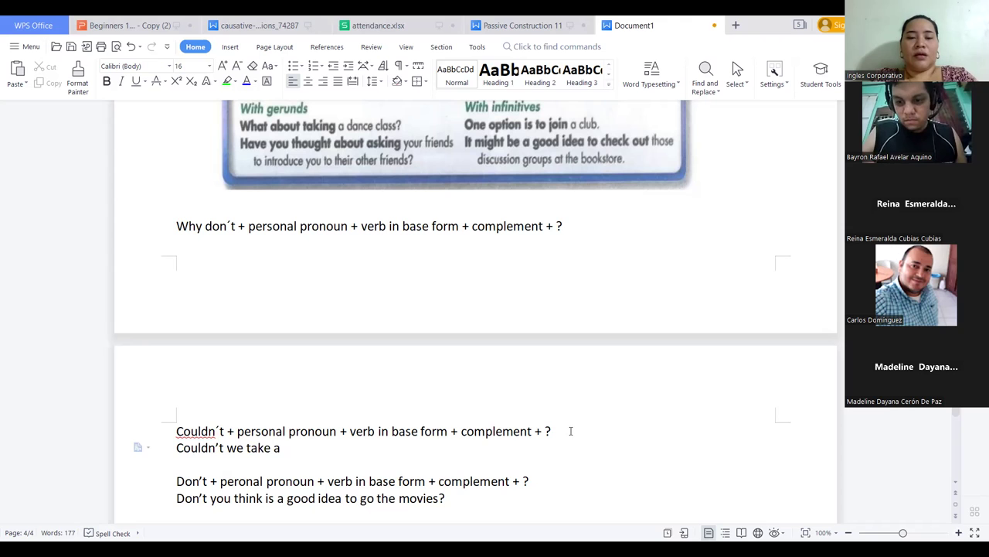
text( taxi i)
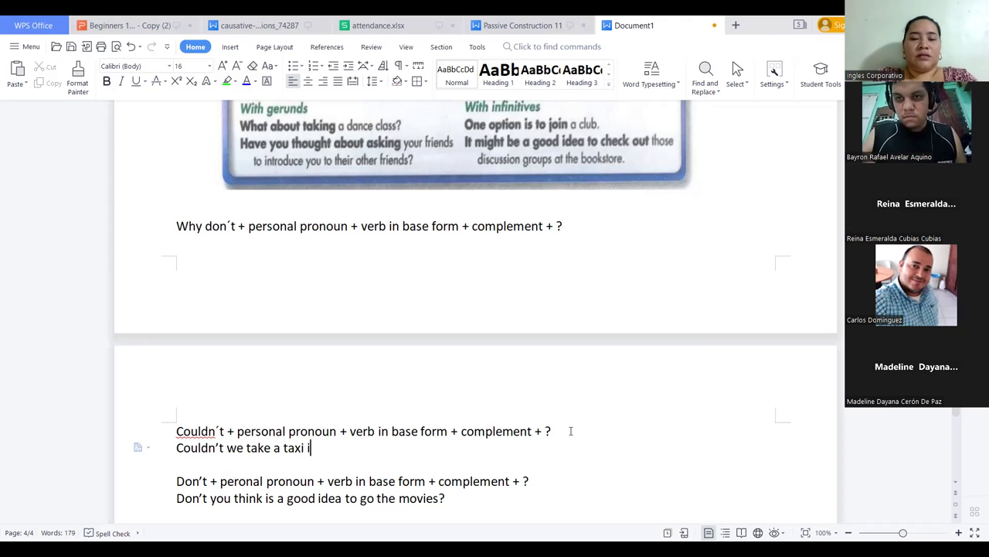
text(nstea)
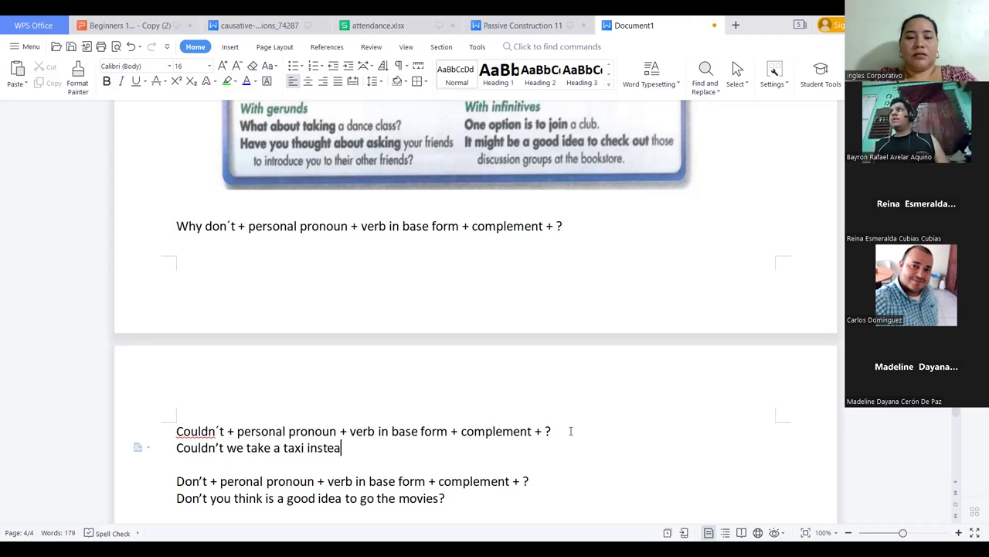
text(d of wai)
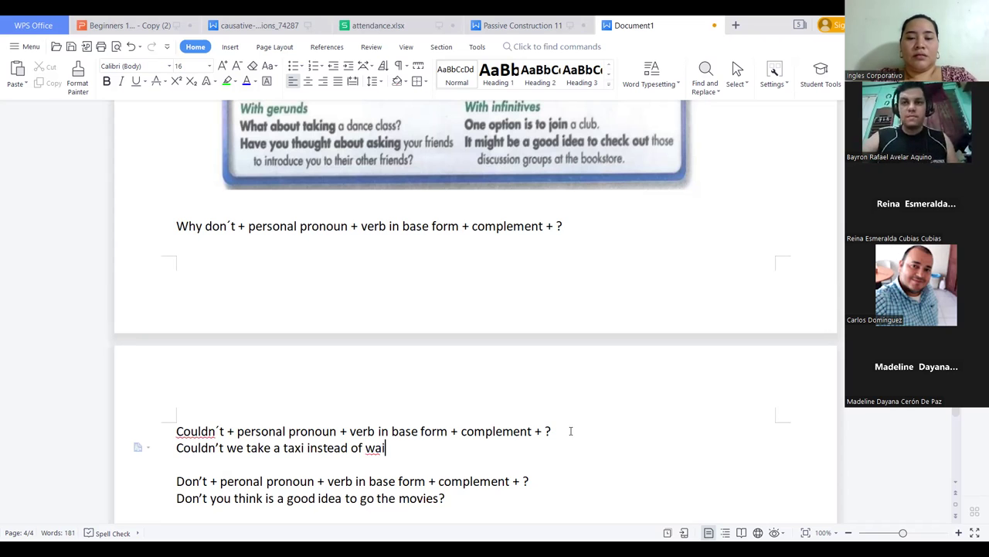
text(tin)
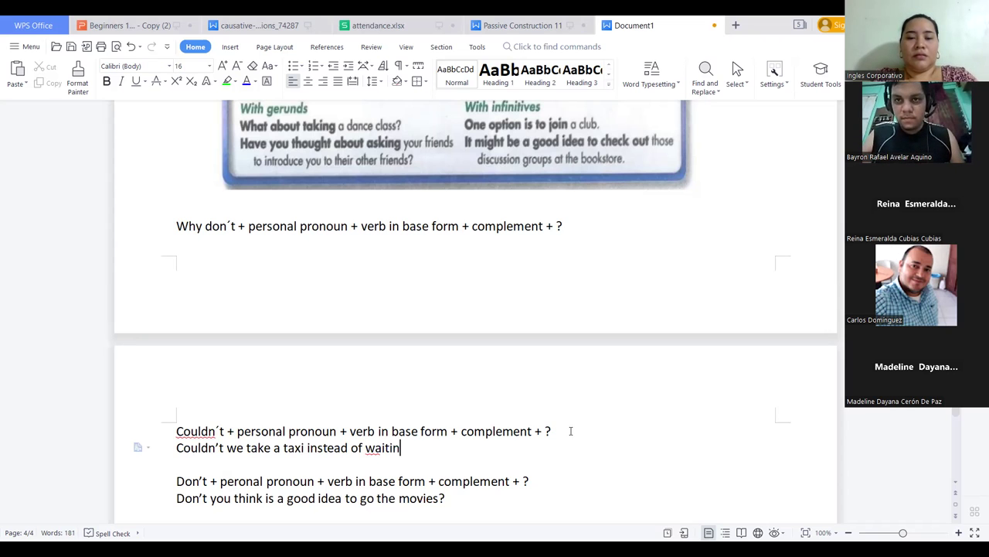
text(g the bus .)
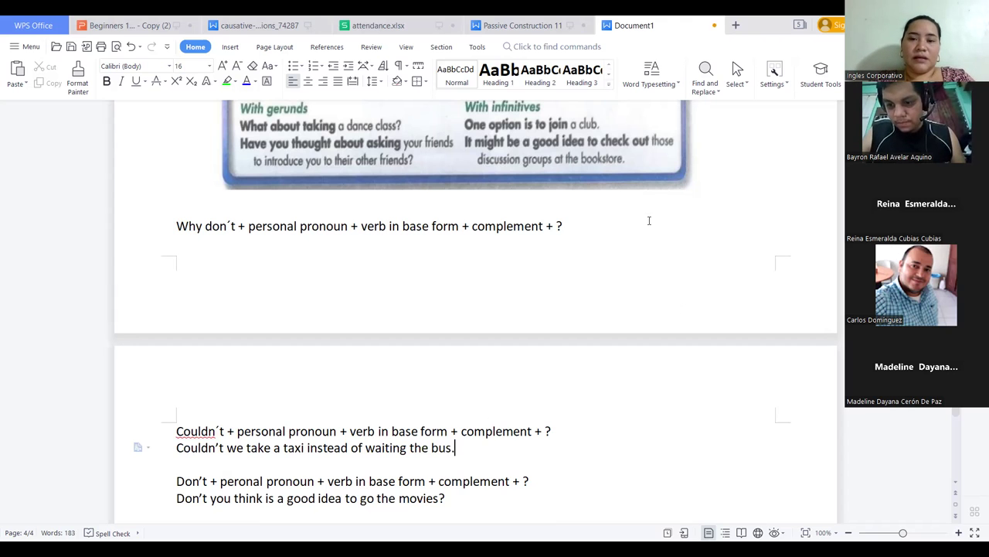
click(608, 222)
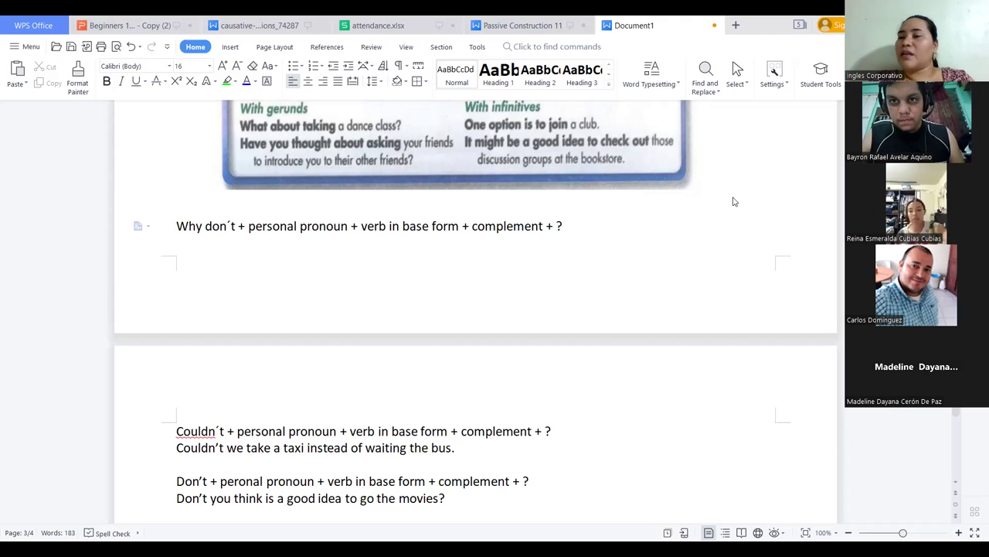
- Type 'Why don't you join an online dating app?' on a new line under the Why don't pattern
scroll(734, 198, up, 1)
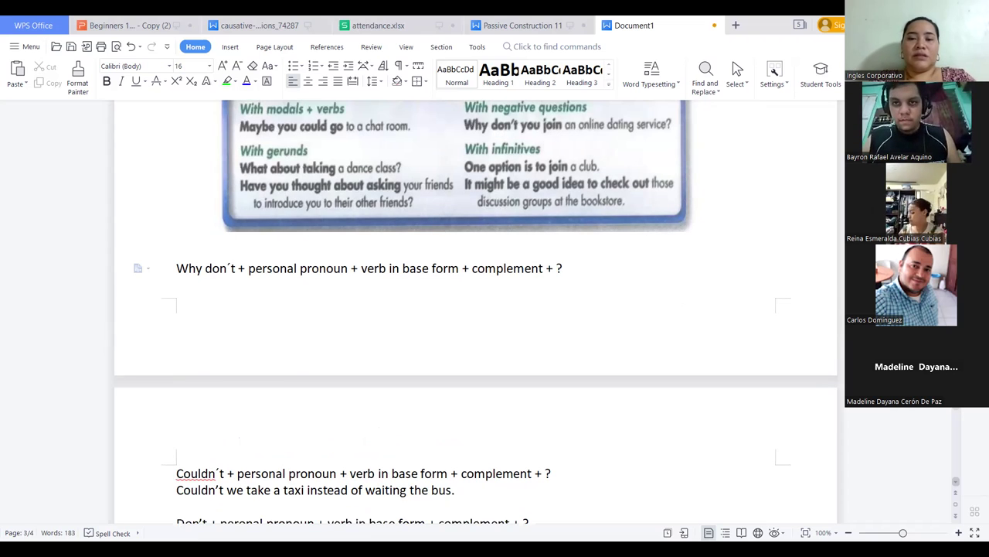
key(Return)
text(EW)
key(BackSpace)
key(BackSpace)
text(Q)
key(BackSpace)
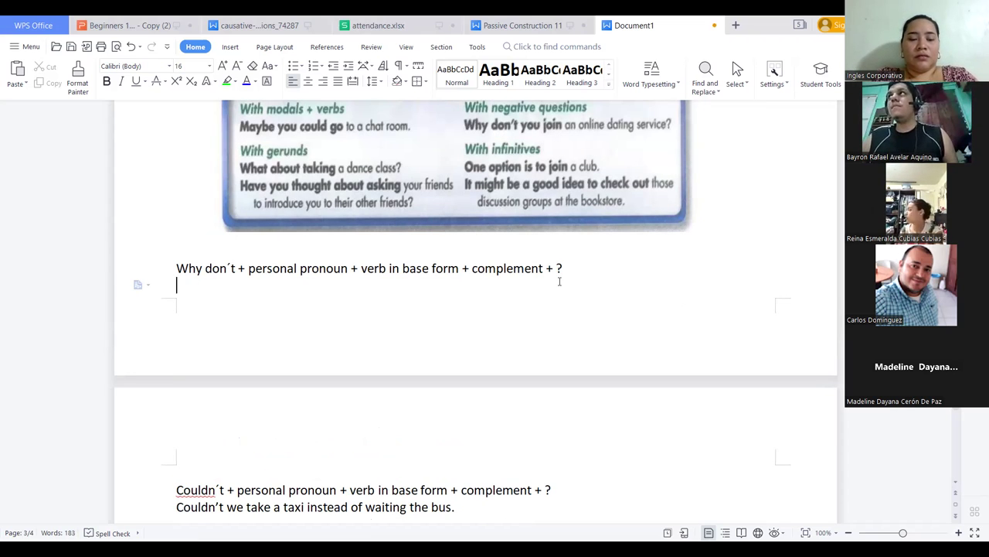
text(Why )
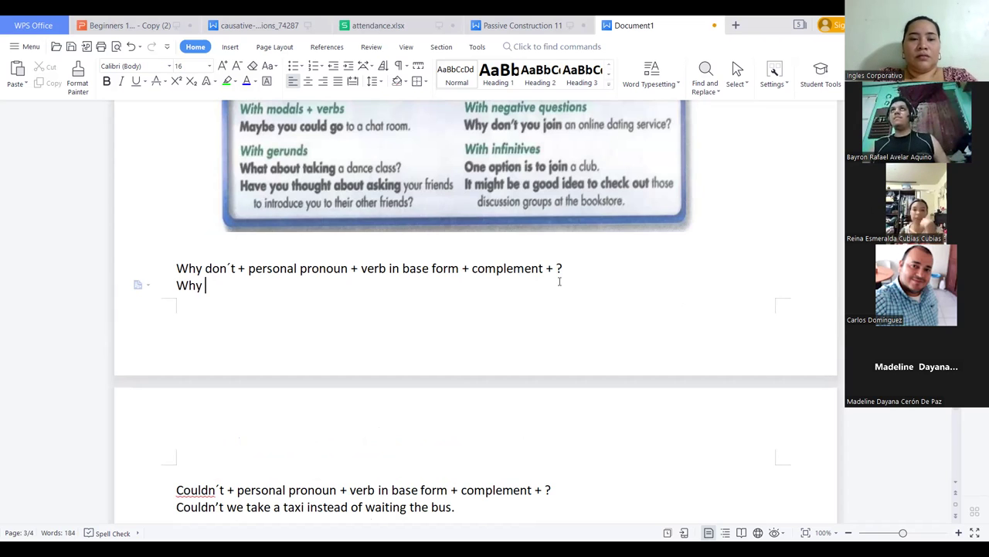
text(don't you)
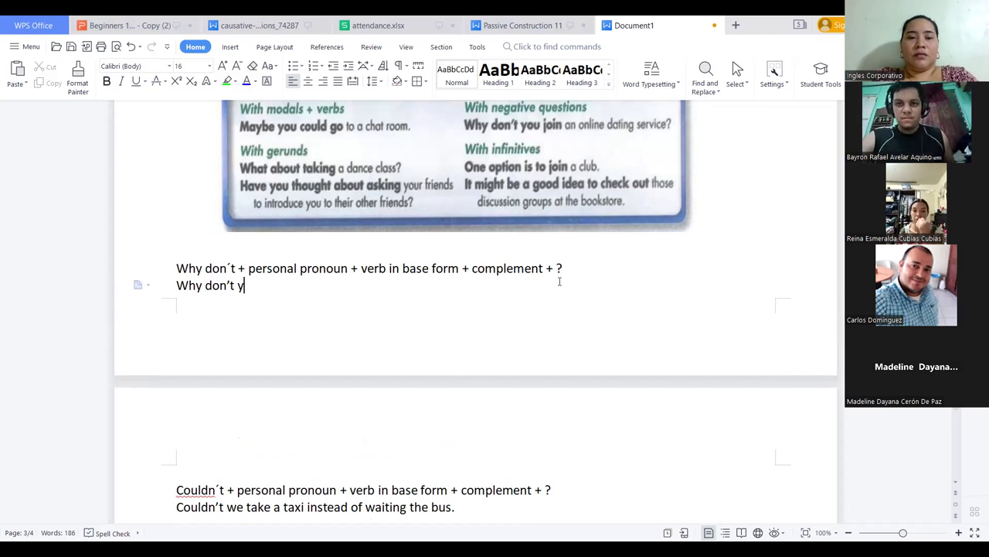
text( joi)
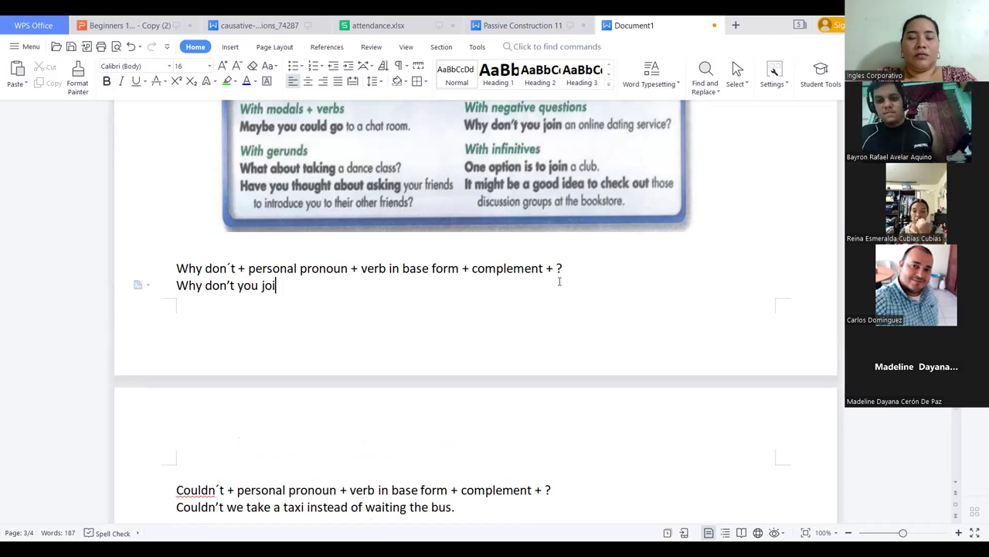
text(n to)
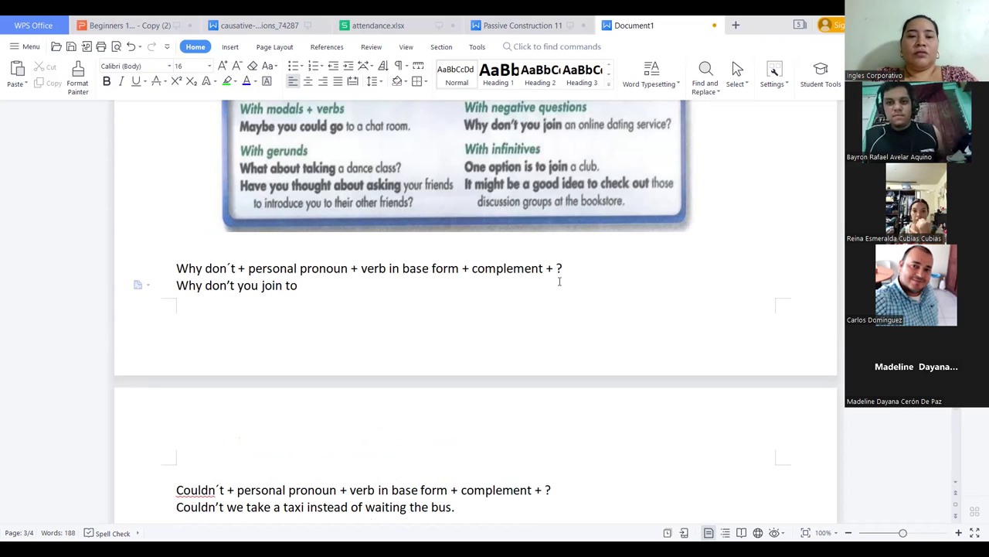
key(BackSpace)
key(BackSpace)
text(an a)
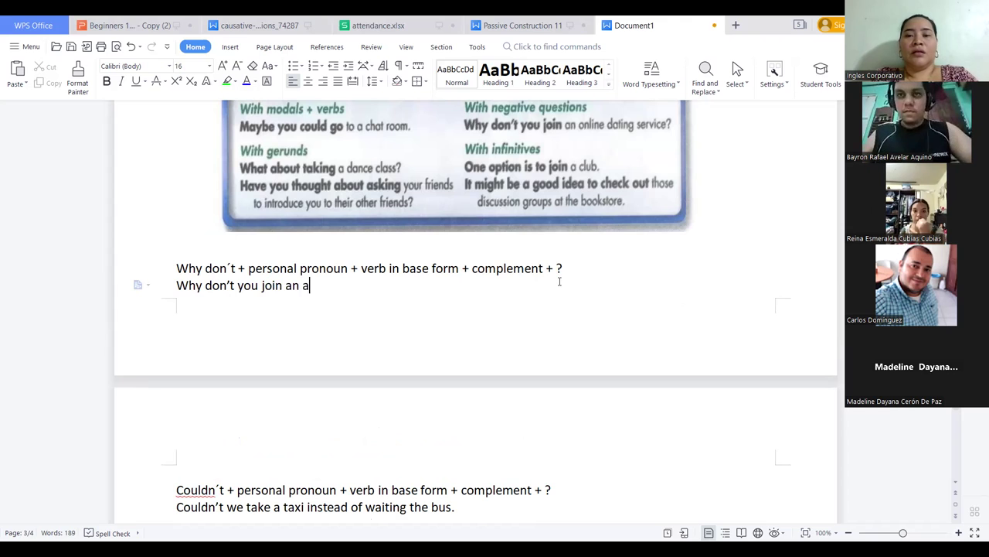
key(BackSpace)
text(onl)
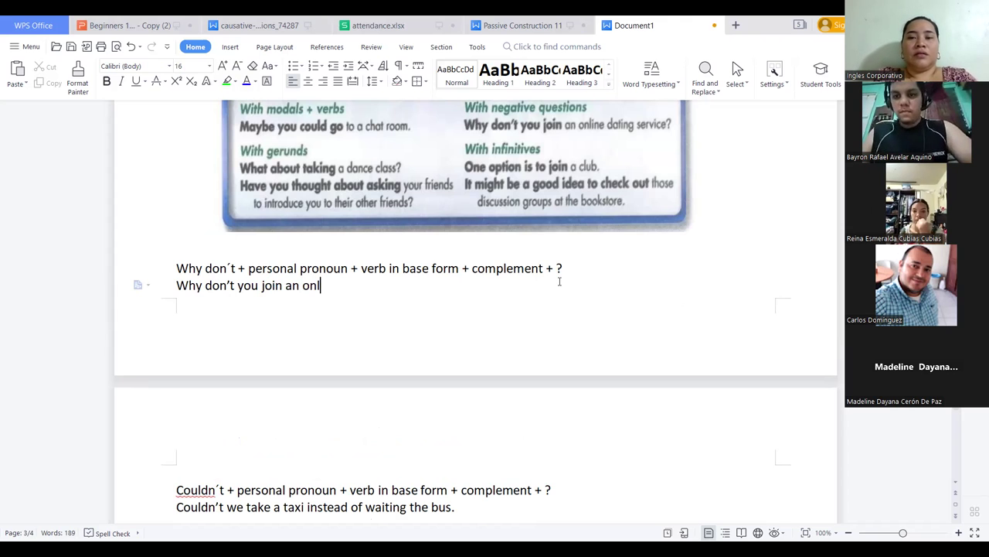
text(ine )
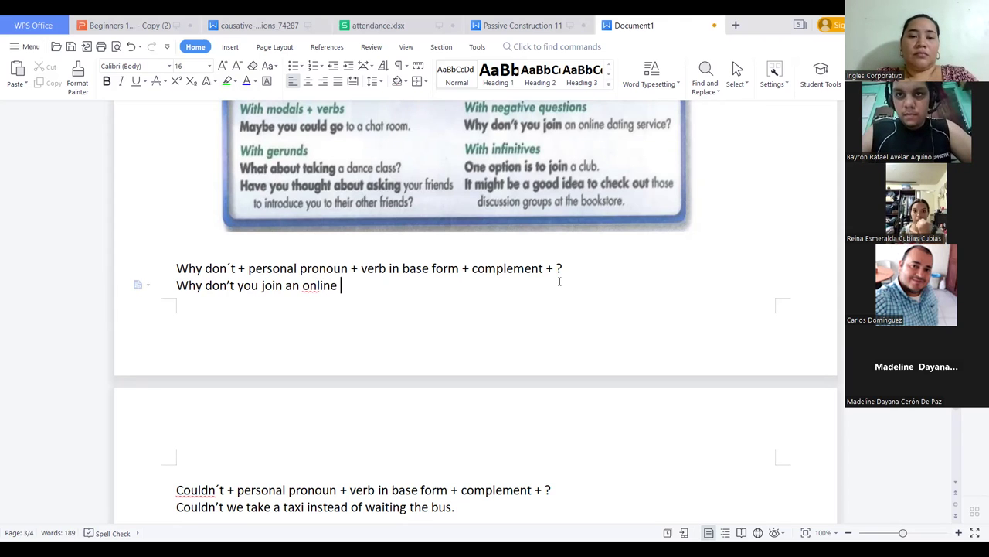
text(dating appñ)
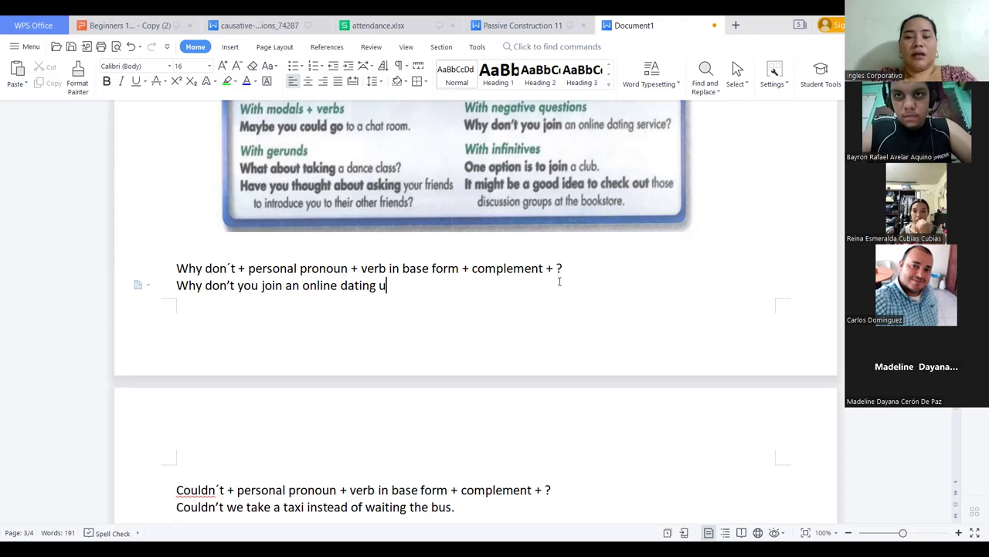
key(BackSpace)
text(?)
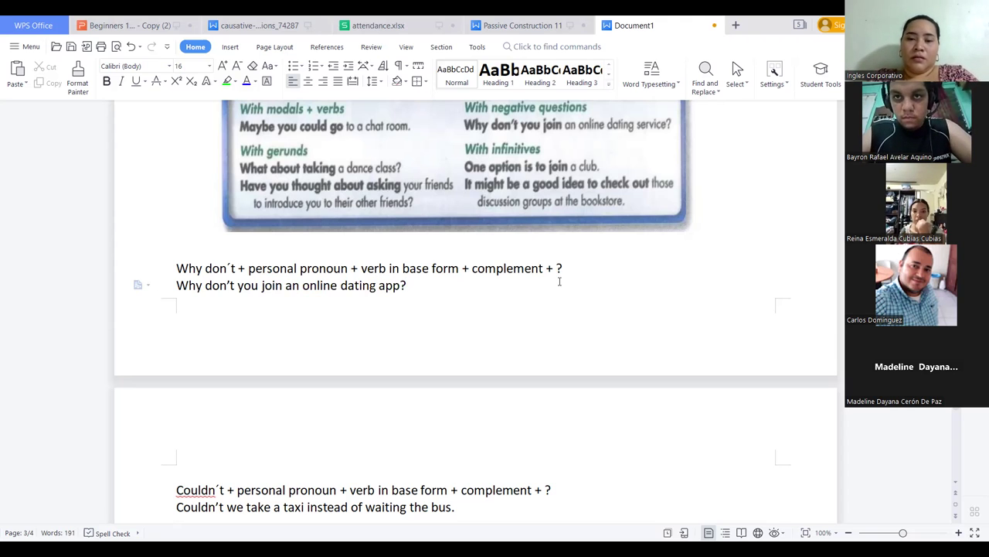
- Replace the period after 'bus' with a question mark in the taxi example
click(457, 508)
key(BackSpace)
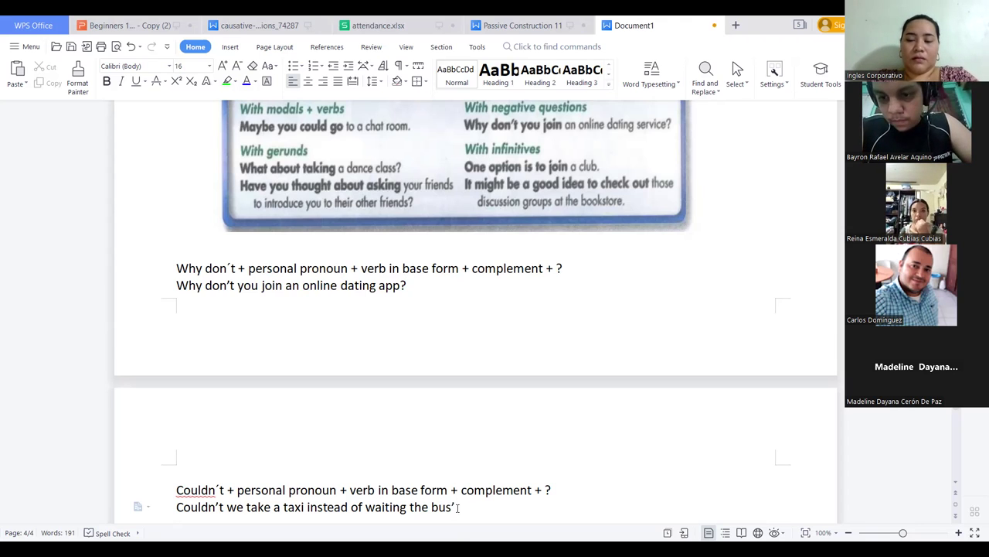
text(?)
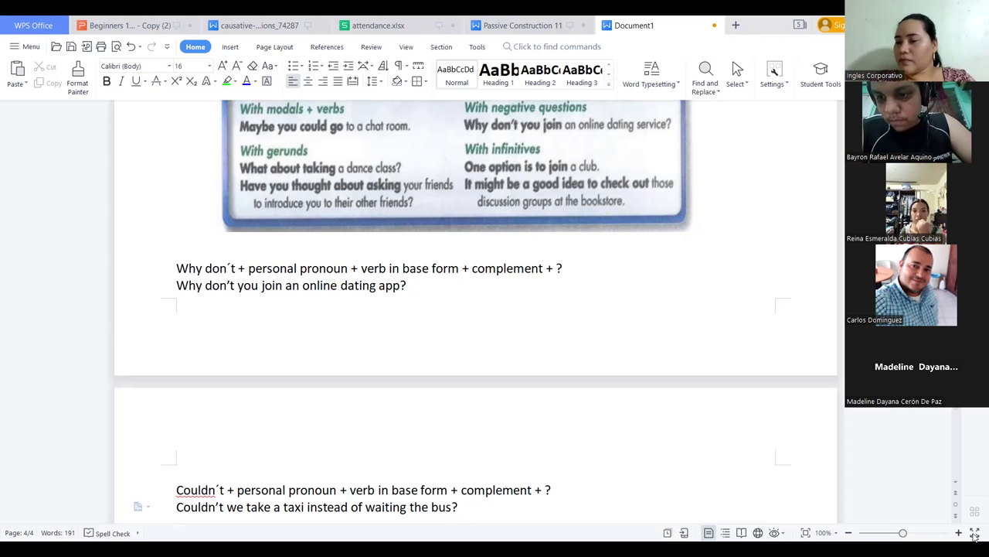
- Push the Why don't online dating example onto page 4 with a line break
scroll(957, 485, down, 2)
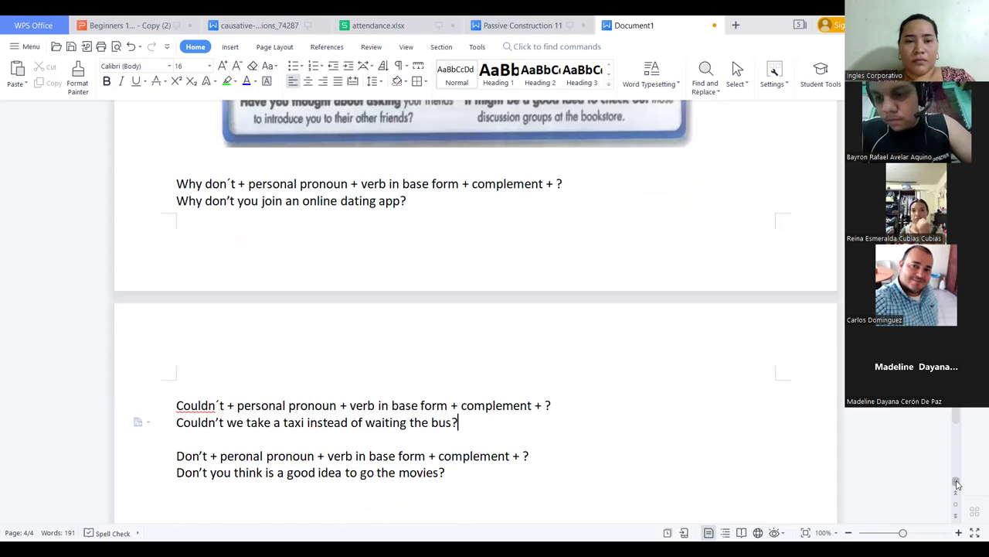
click(177, 184)
key(Return)
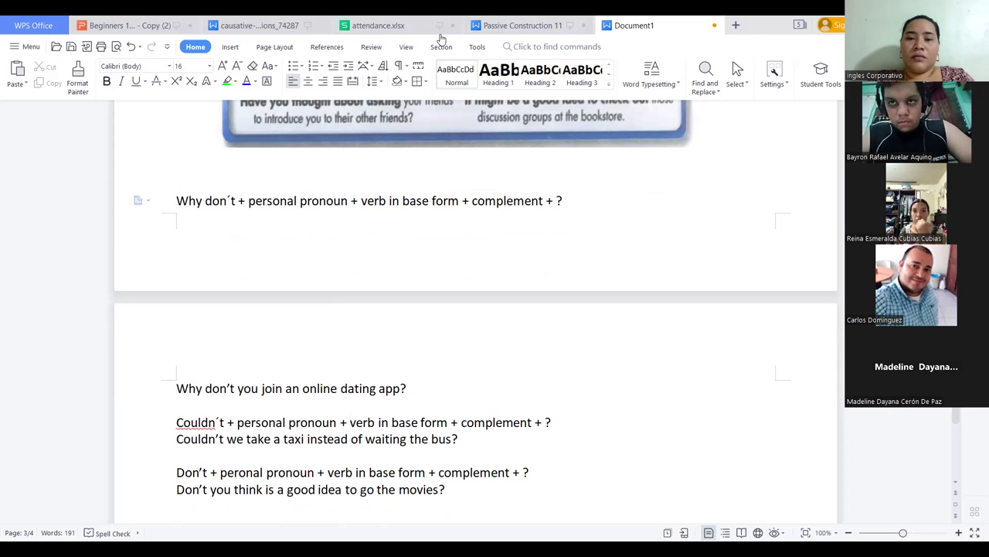
- In attendance.xlsx, set cell O10 for the row-10 participant to 1, then return to Document1
click(371, 25)
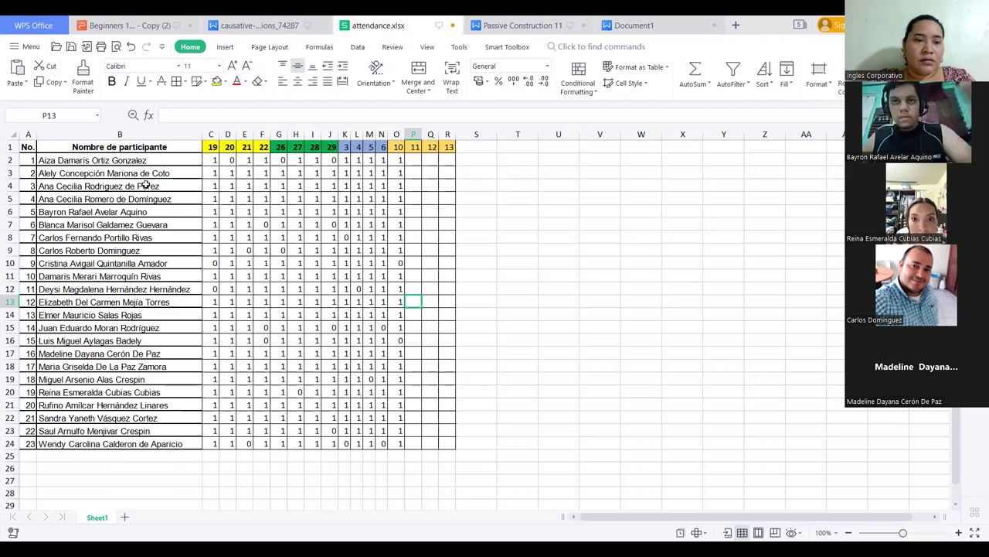
click(102, 263)
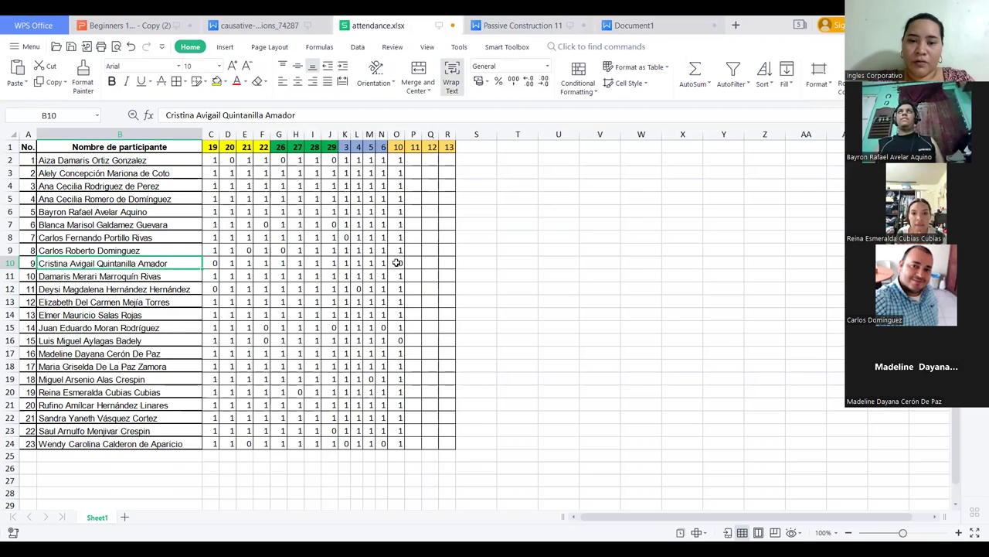
click(396, 263)
text(1)
key(Return)
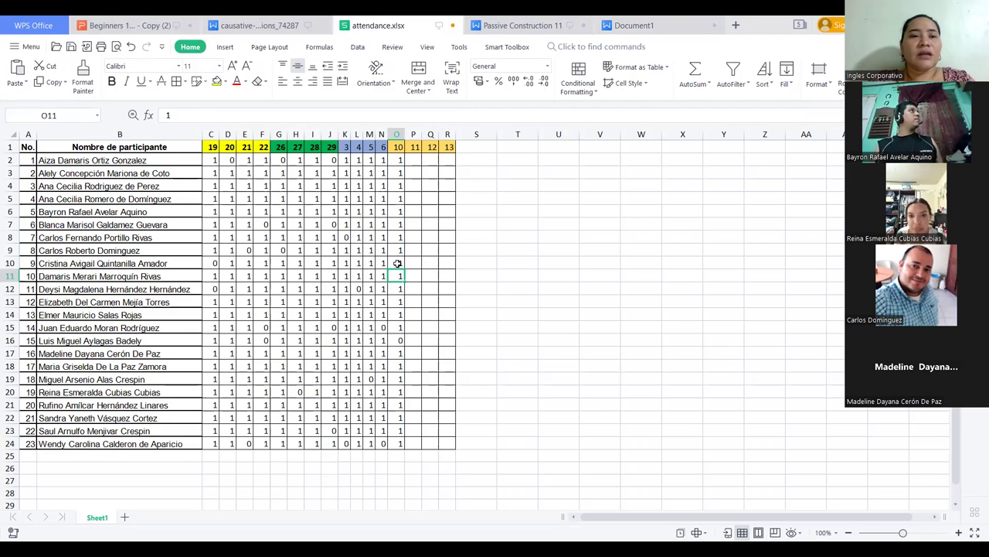
click(646, 23)
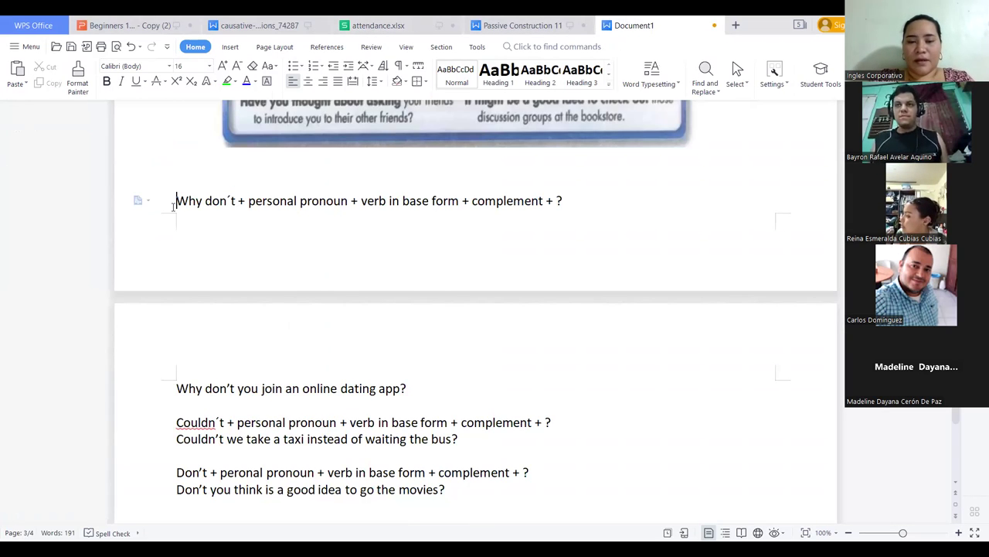
key(Return)
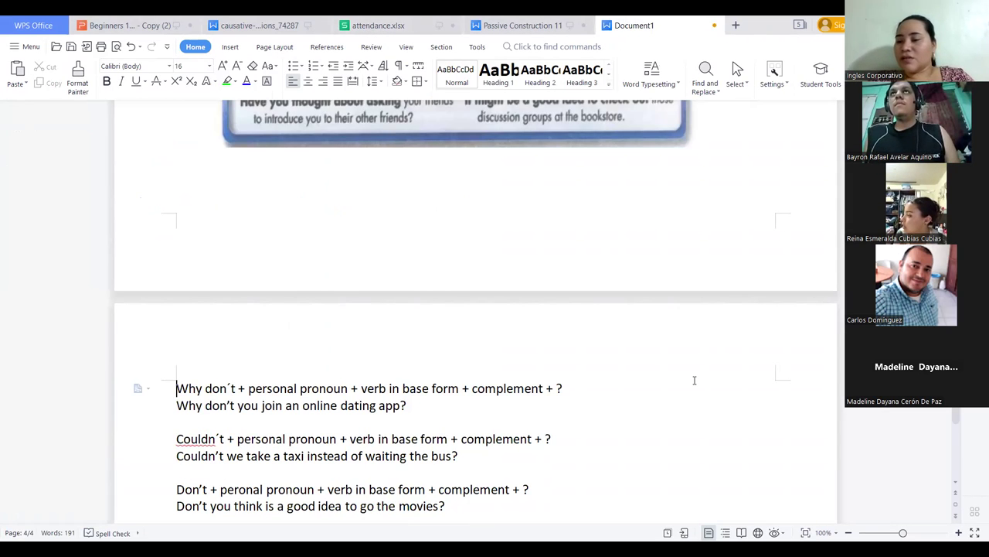
scroll(956, 482, down, 2)
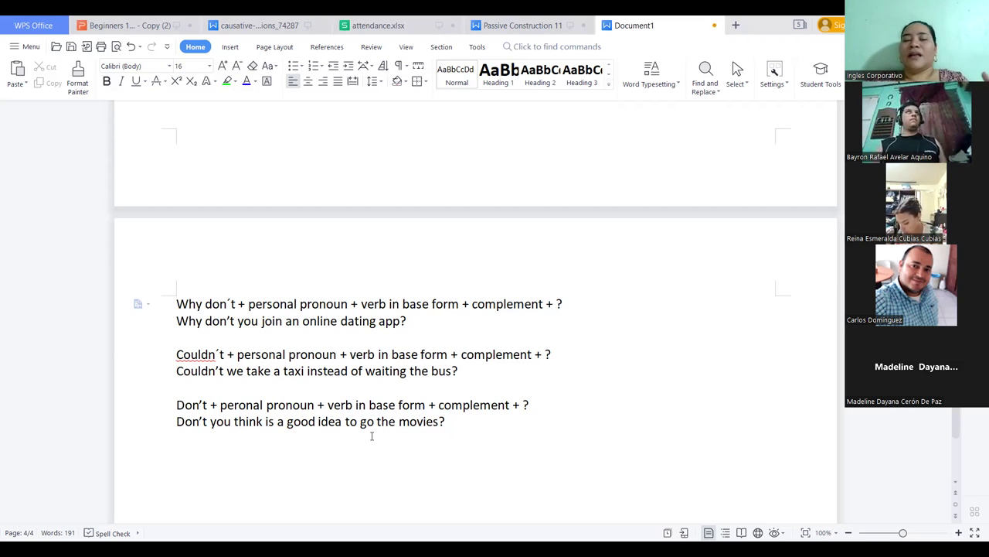
click(457, 417)
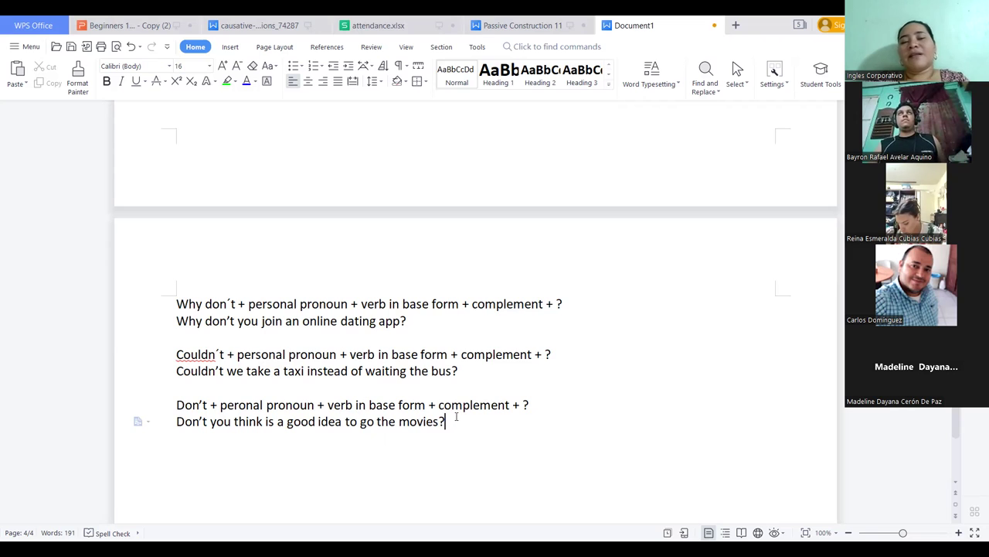
click(437, 317)
click(474, 371)
click(192, 356)
right_click(192, 356)
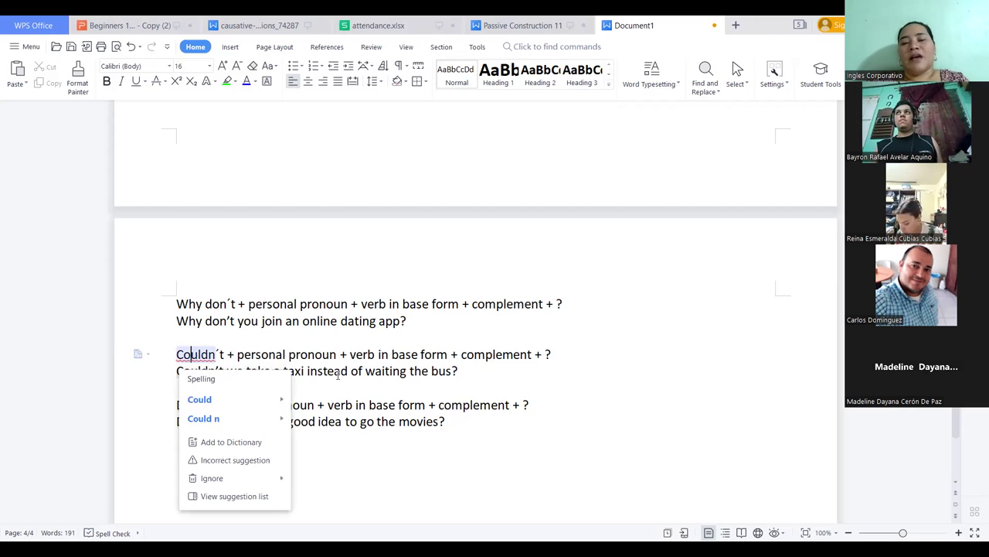
click(495, 439)
click(459, 406)
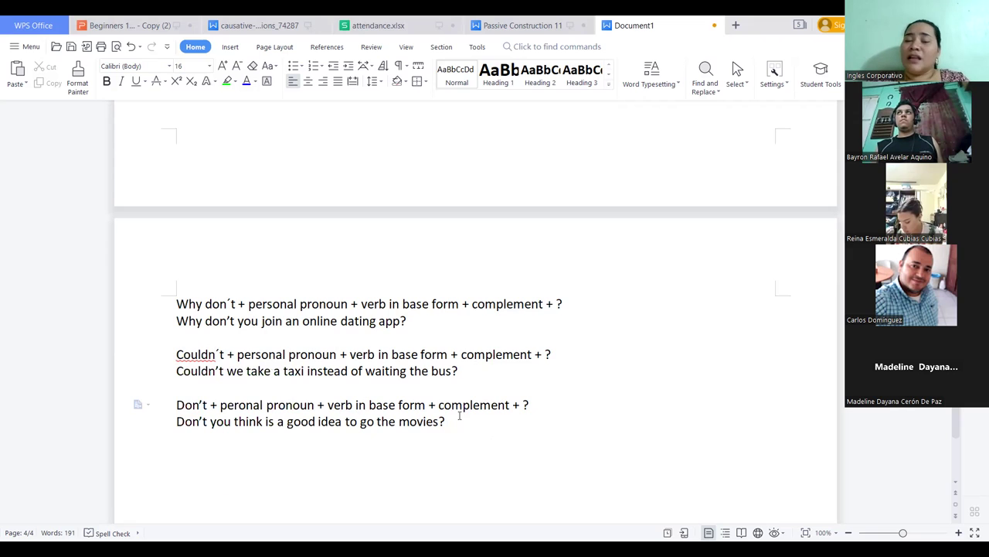
click(451, 426)
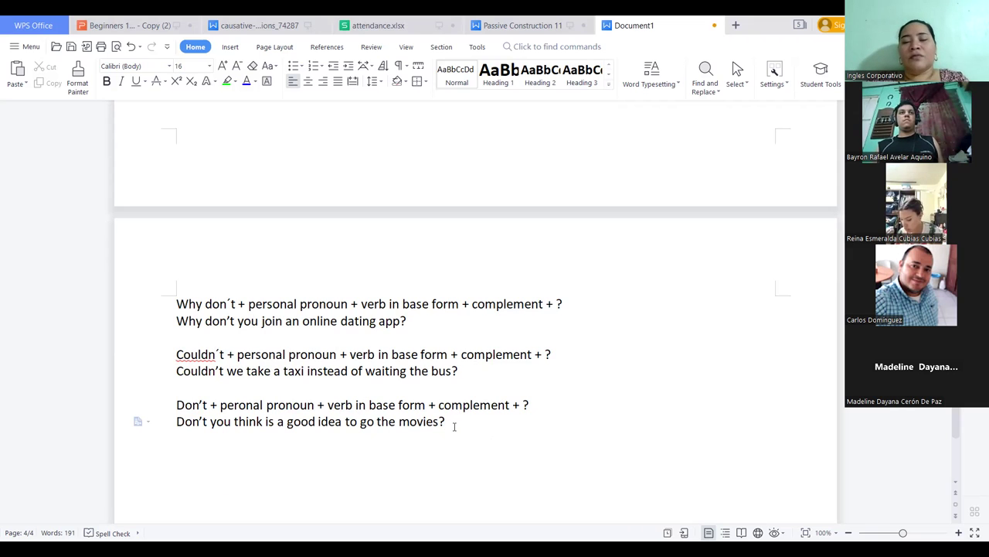
key(Return)
key(Return)
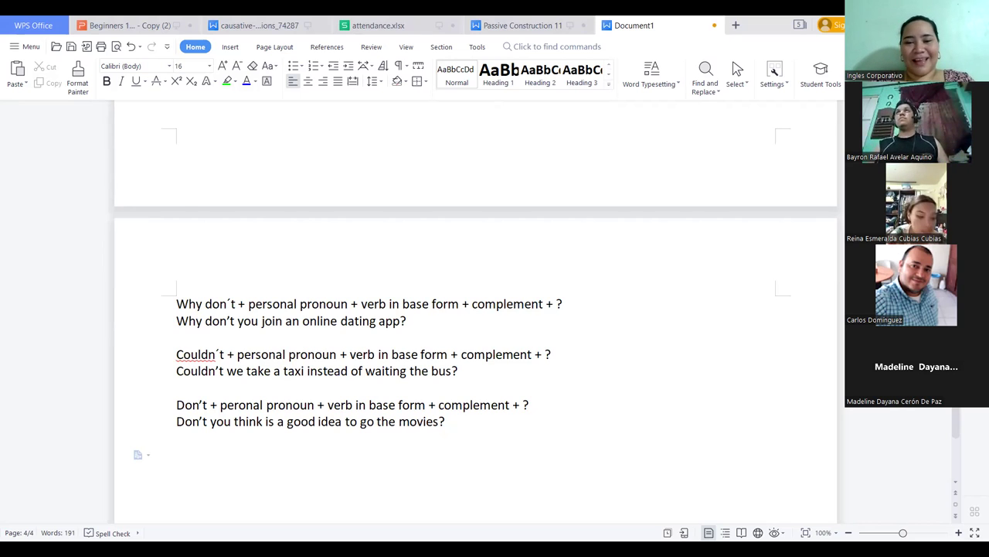
- Drag the Grammar Focus picture below the sentence patterns and nudge it slightly right
scroll(475, 309, up, 5)
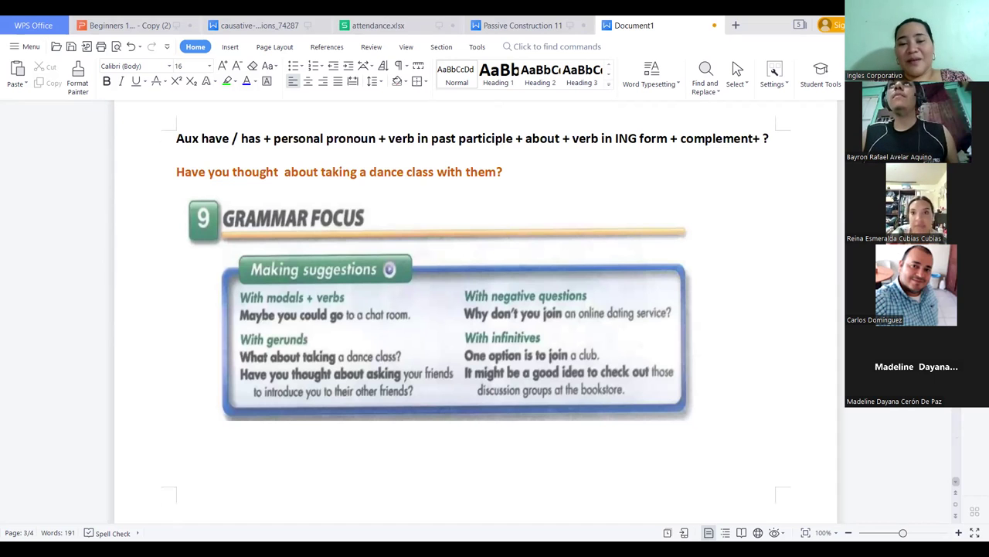
drag(480, 303, 461, 503)
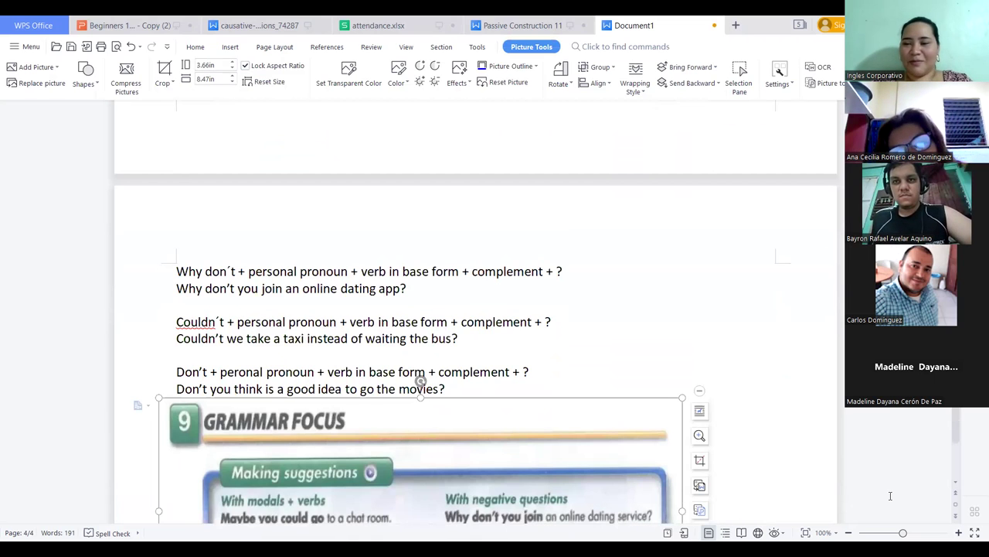
scroll(956, 481, down, 4)
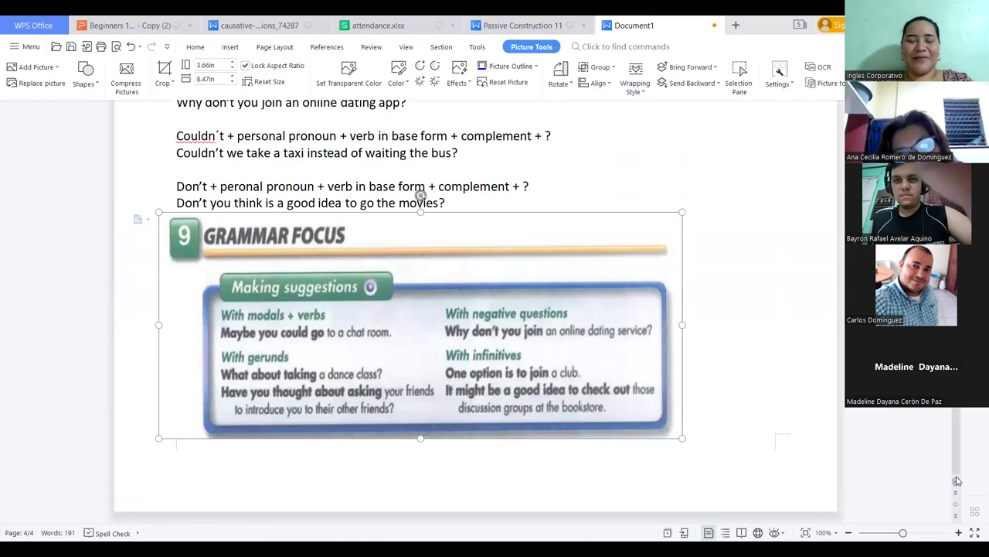
drag(521, 368, 596, 389)
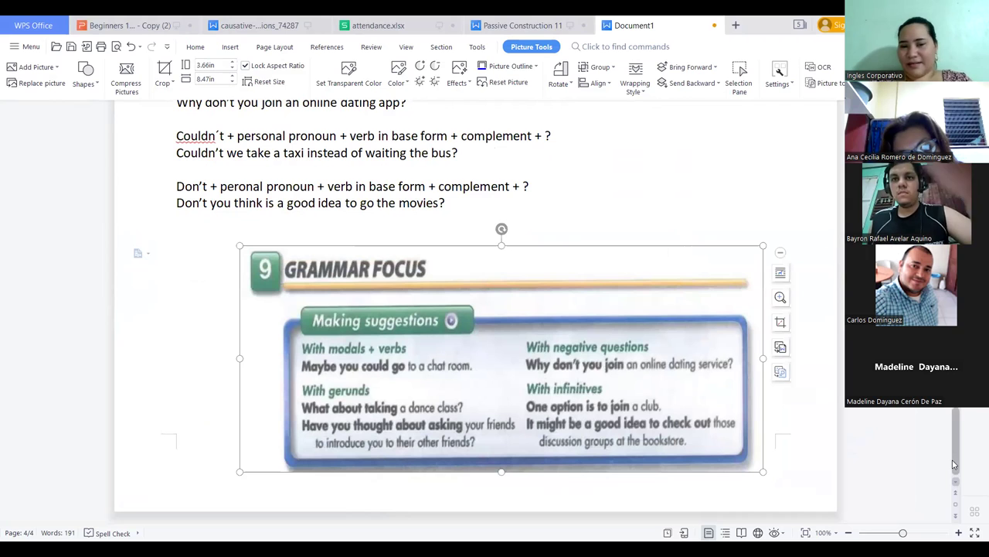
- Push the picture onto page 5 with a line break and reposition it higher up-left
click(317, 487)
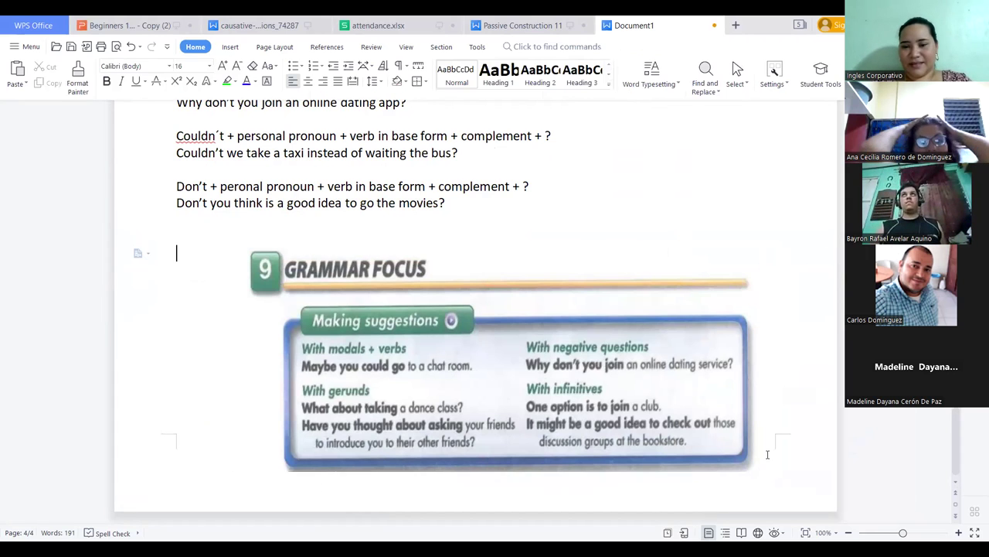
key(Return)
key(Return)
key(Return)
key(Return)
key(Return)
key(Return)
key(Return)
key(Return)
key(Return)
key(Return)
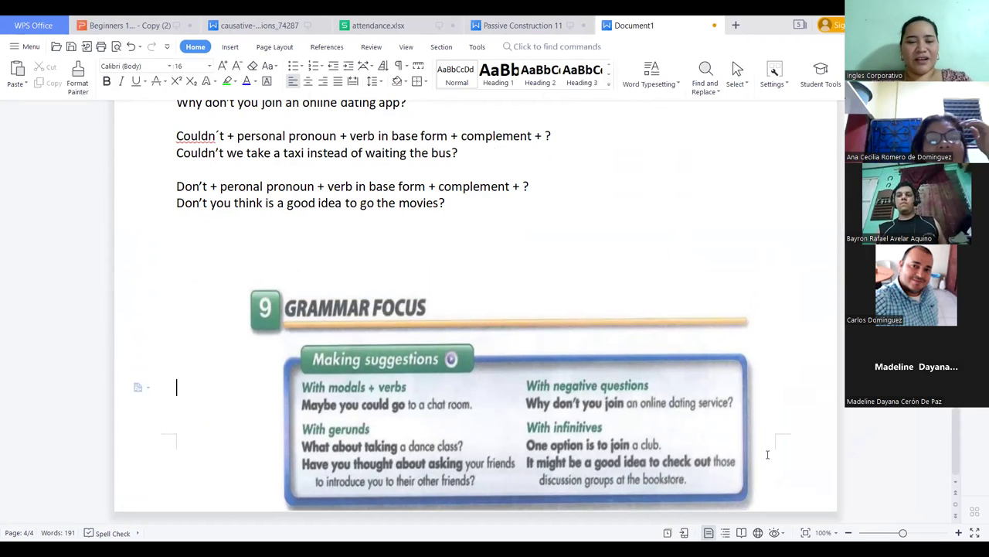
key(BackSpace)
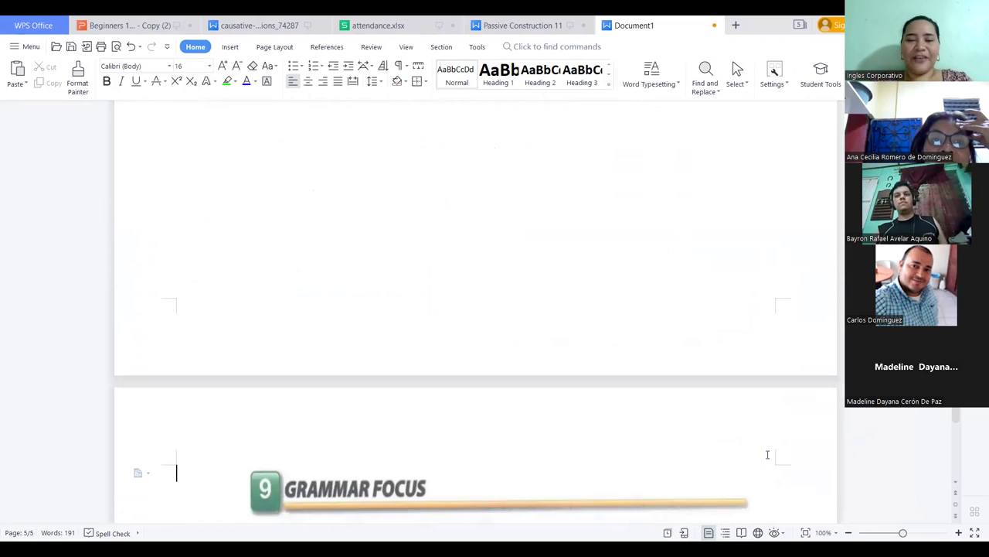
scroll(957, 487, down, 6)
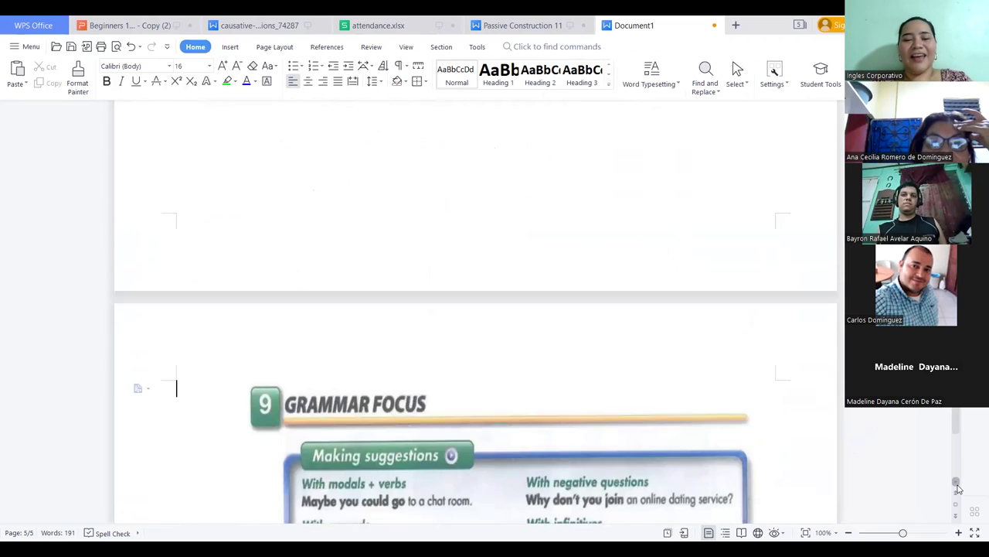
scroll(957, 486, down, 1)
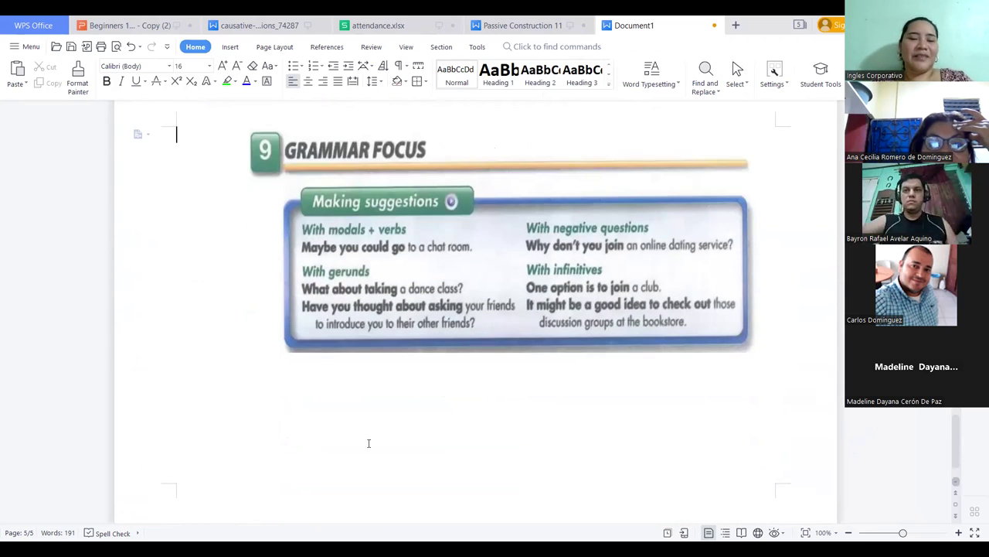
drag(651, 297, 584, 266)
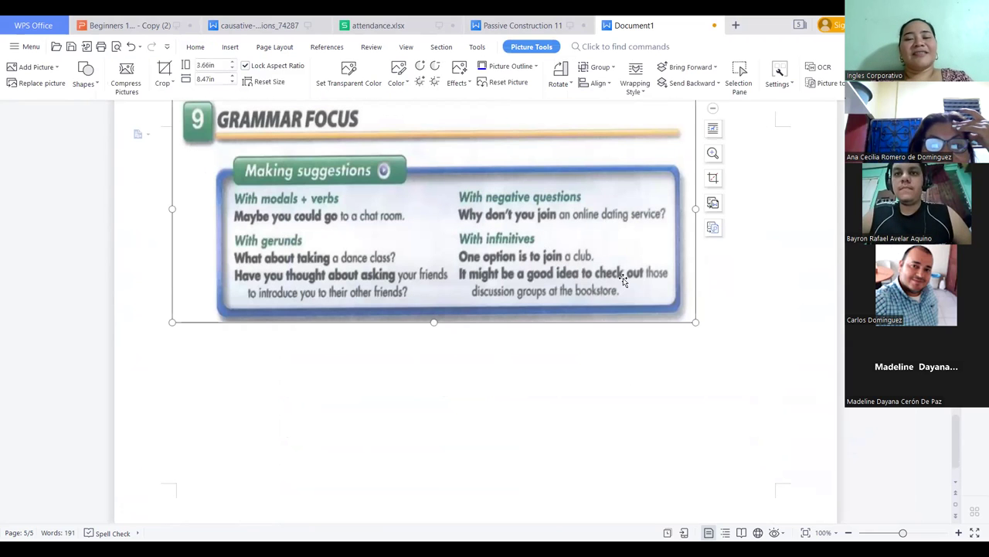
click(716, 310)
drag(582, 301, 582, 259)
click(726, 317)
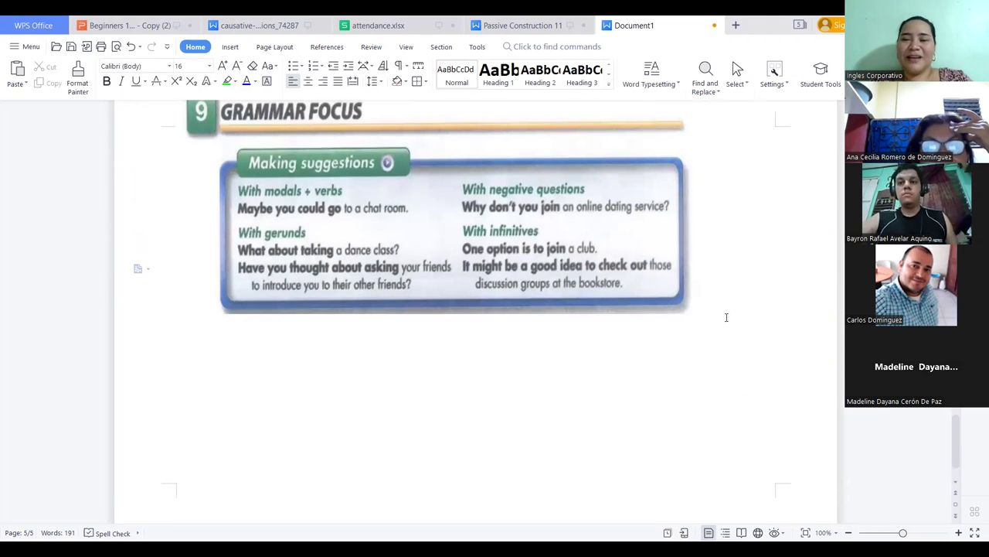
- Add two empty paragraphs beneath the Grammar Focus Making suggestions chart
key(Return)
key(Return)
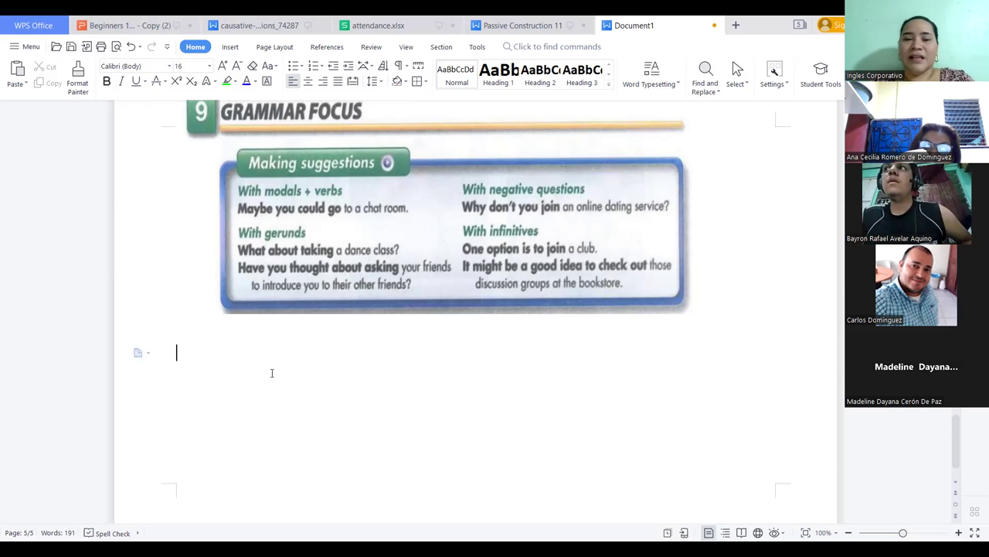
key(Return)
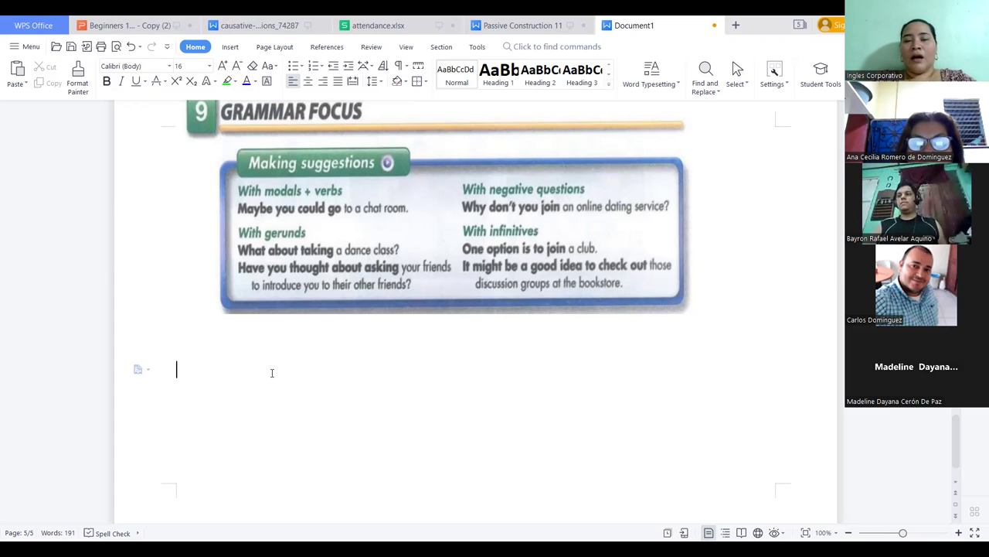
- Type the One option formula ending in 'complement.' and start a new line
text(on)
key(BackSpace)
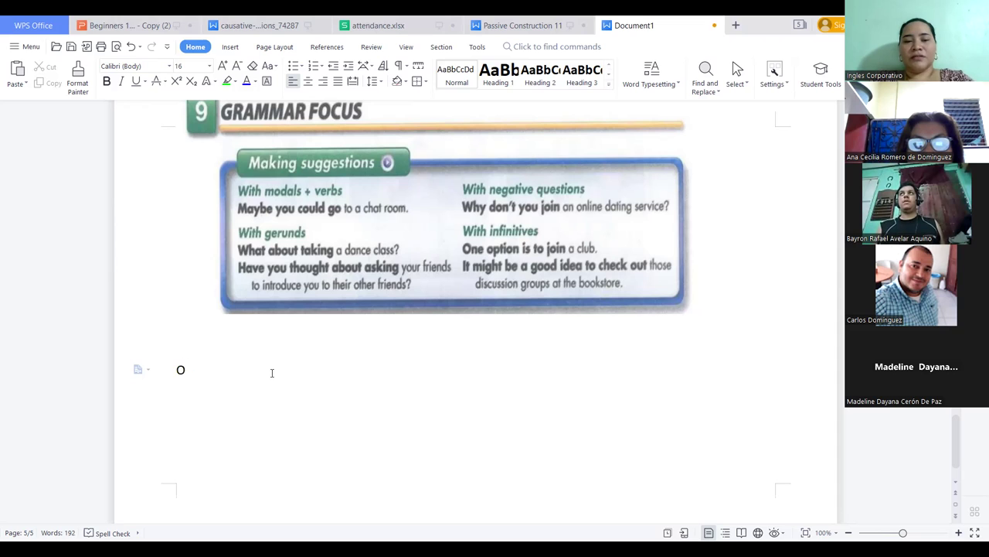
text(n)
key(BackSpace)
key(BackSpace)
text(oNE)
key(BackSpace)
key(BackSpace)
key(BackSpace)
text(ne op)
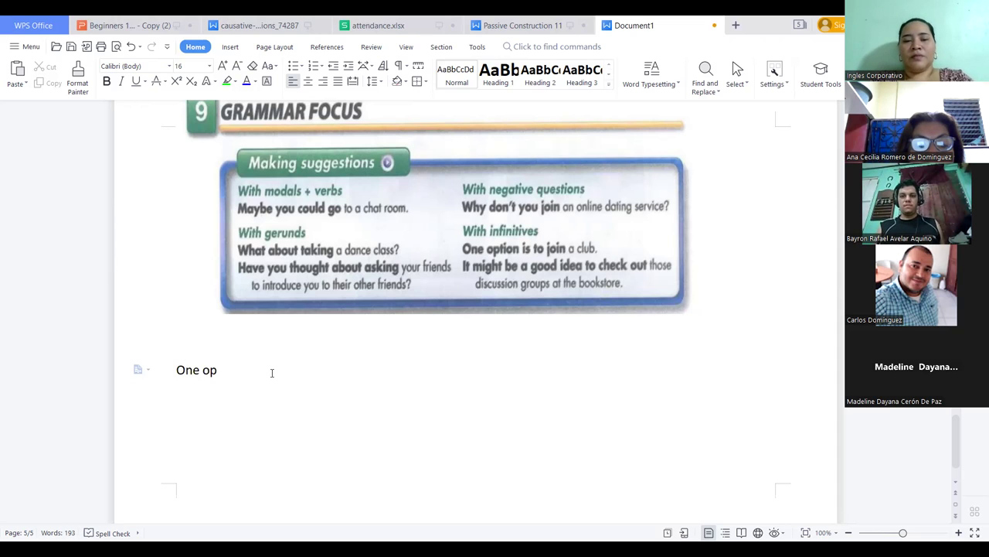
text(tion )
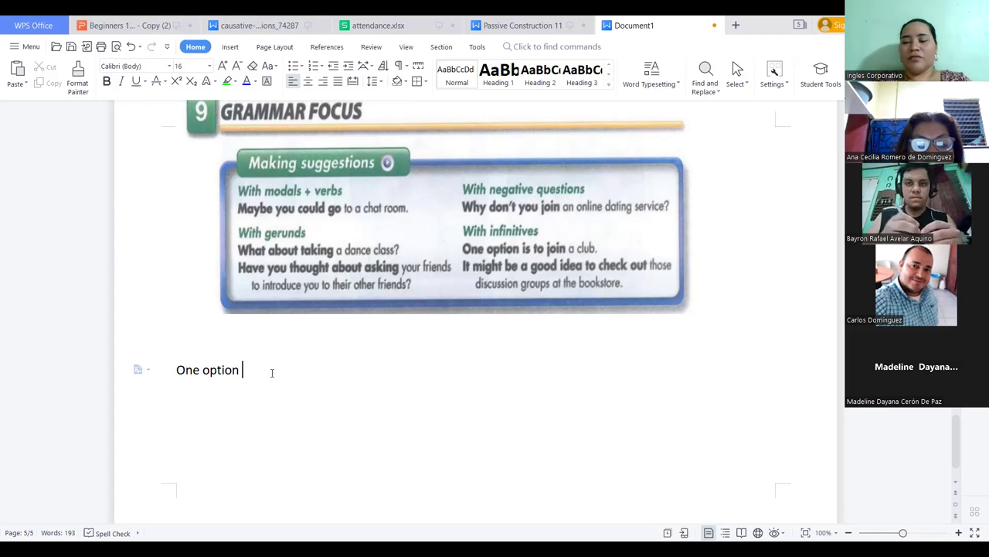
text(+ verbe)
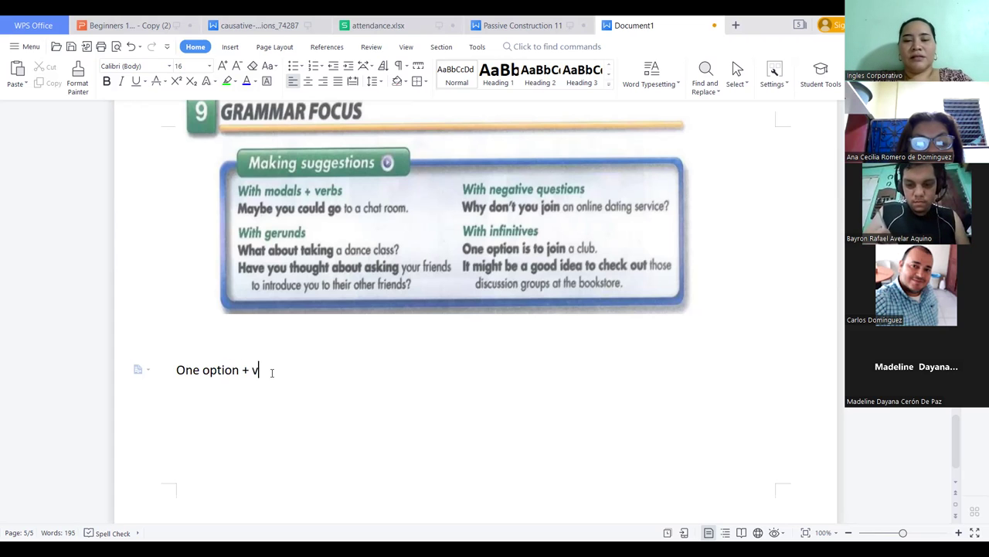
key(BackSpace)
key(BackSpace)
key(BackSpace)
text(b Be+)
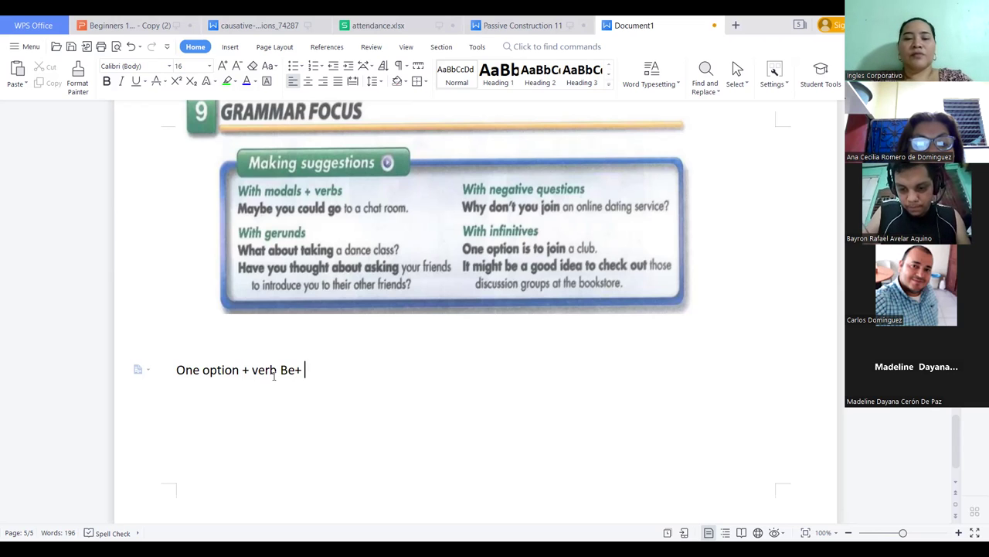
text( to +)
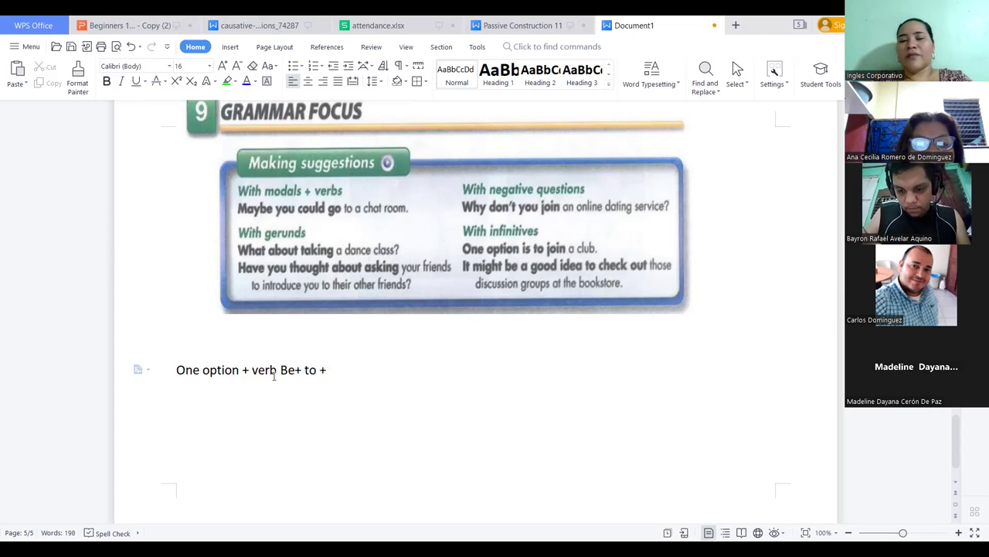
text( verba)
key(BackSpace)
text(in b)
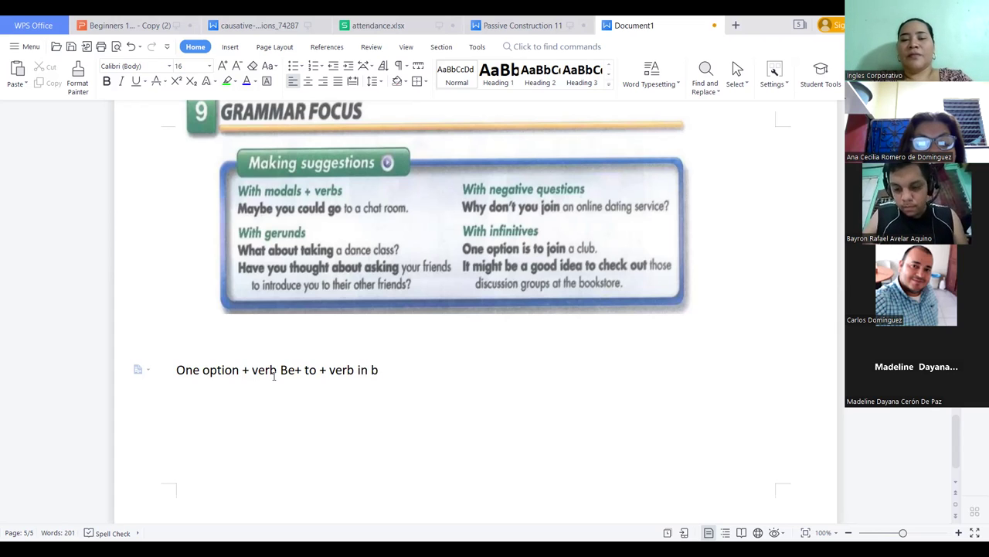
text(ase + coml)
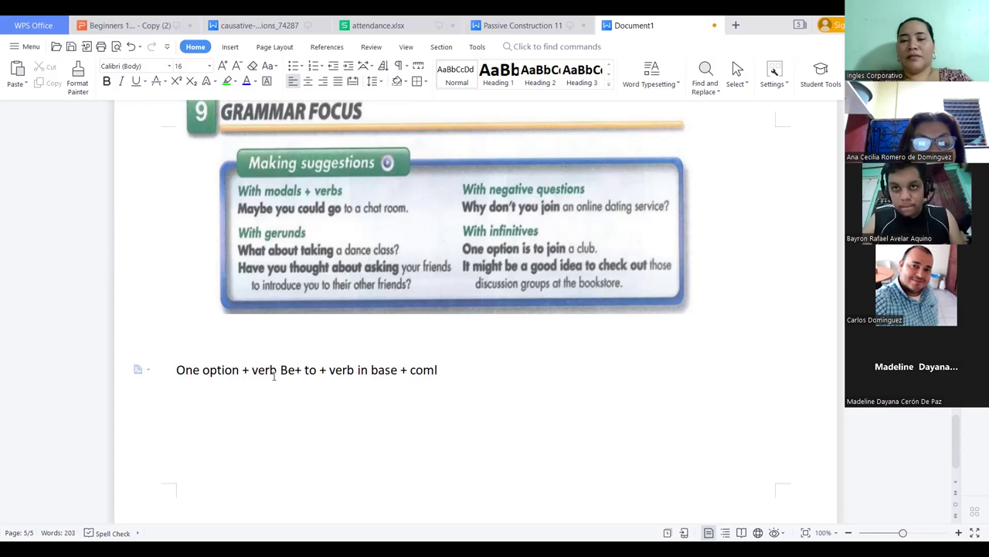
key(BackSpace)
text(plemnt)
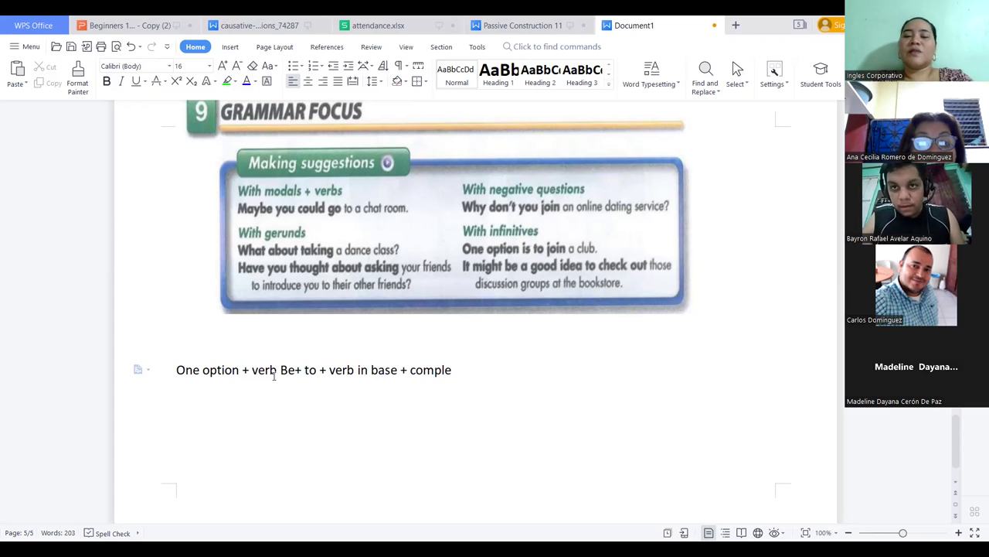
key(BackSpace)
key(BackSpace)
text(eny)
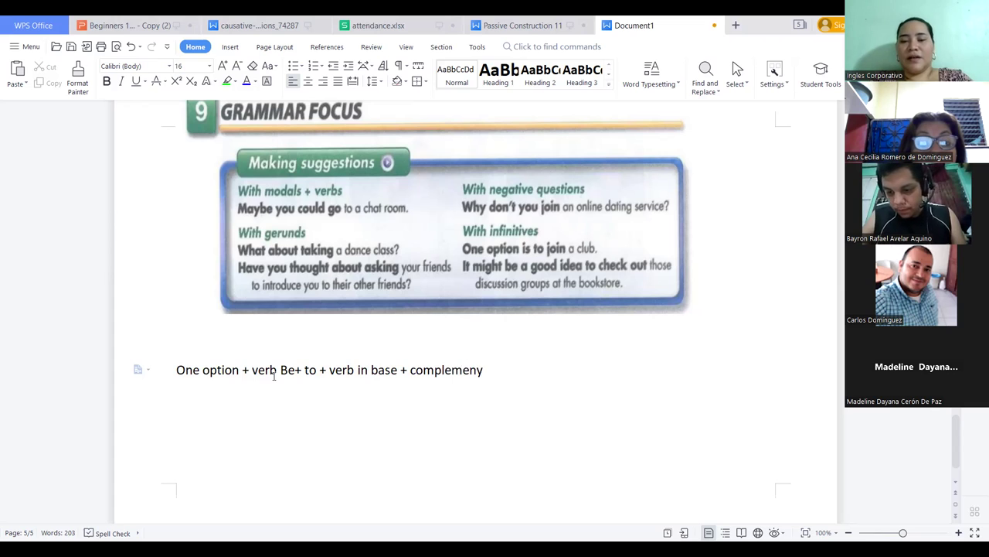
key(BackSpace)
text(t)
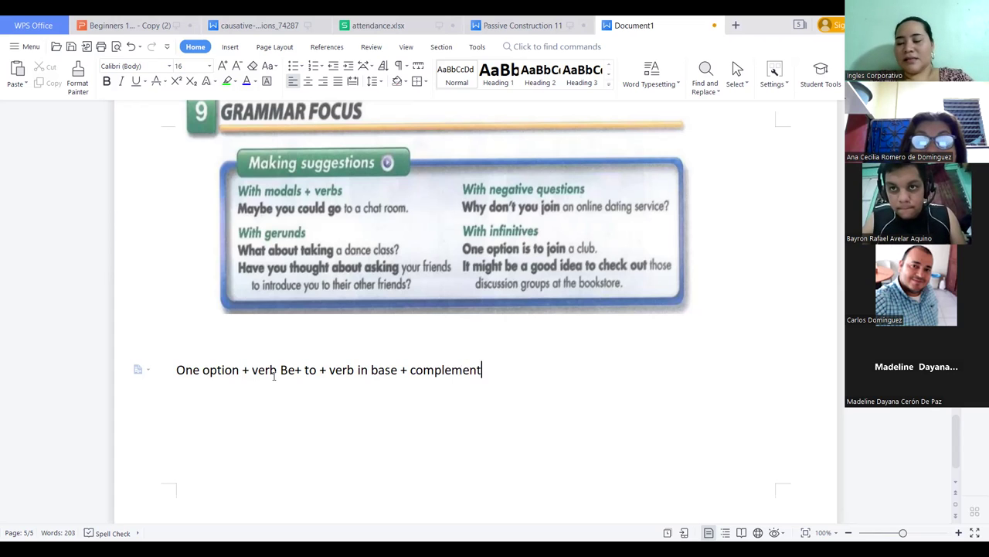
text(.)
key(Return)
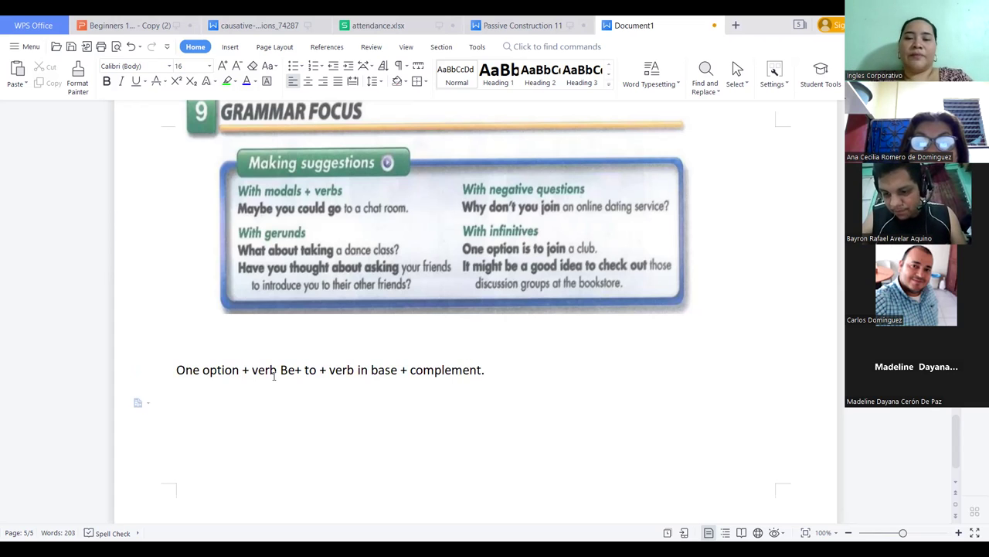
- Type 'It might be a good idea + to + verb in base form + complement.' and start a new line
text(Itm)
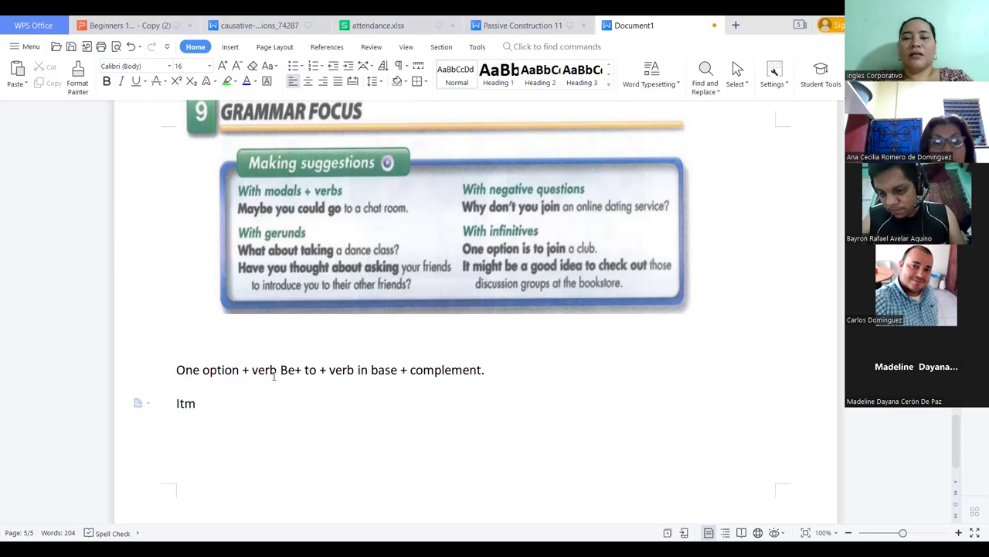
key(BackSpace)
text(might)
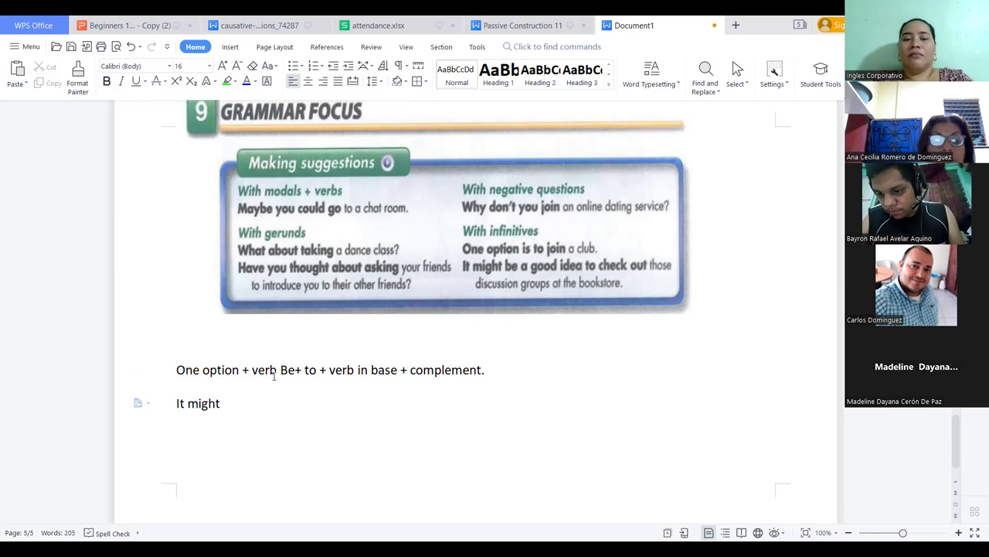
text( be a)
key(BackSpace)
key(BackSpace)
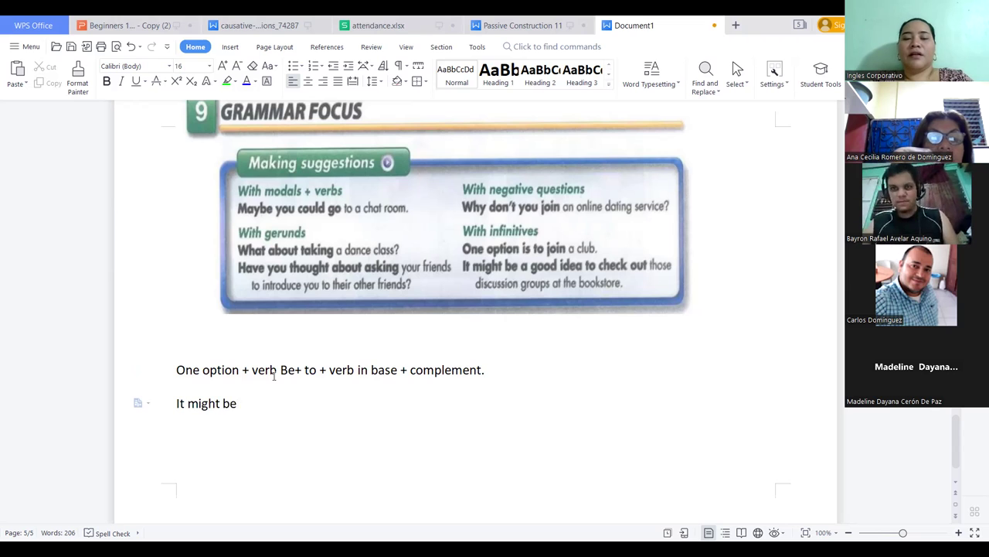
text(a food)
key(BackSpace)
key(BackSpace)
key(BackSpace)
key(BackSpace)
text(good)
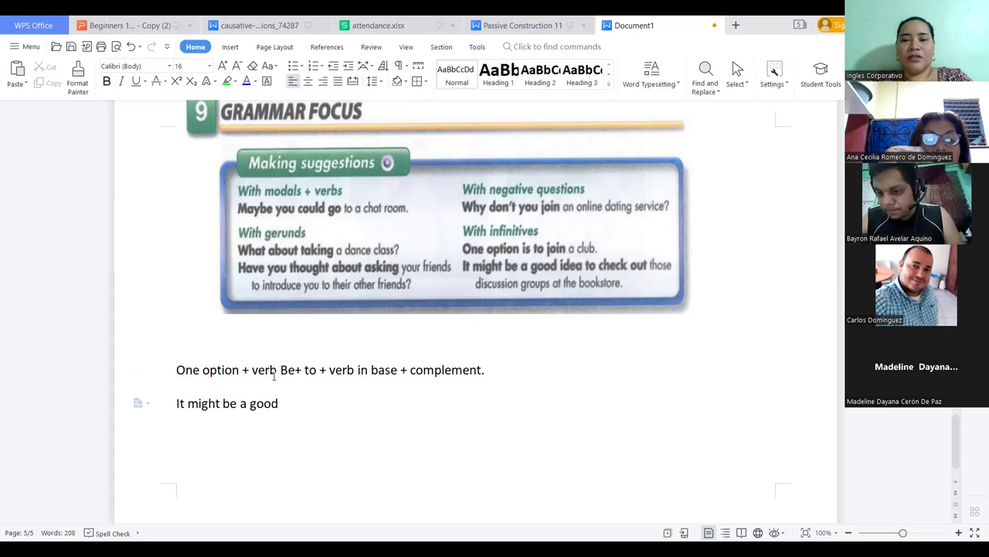
text( ida)
key(BackSpace)
key(BackSpace)
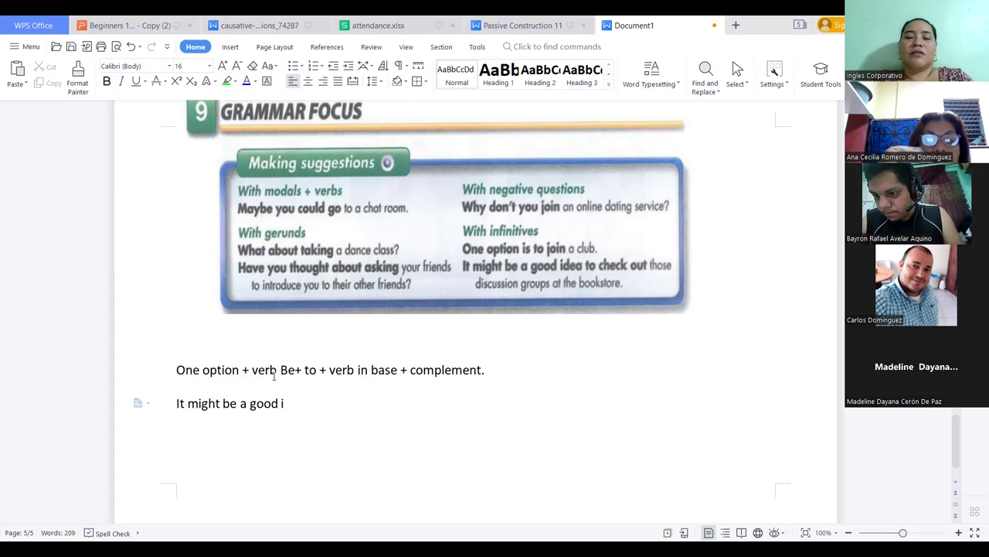
text(d)
key(BackSpace)
text(dea + )
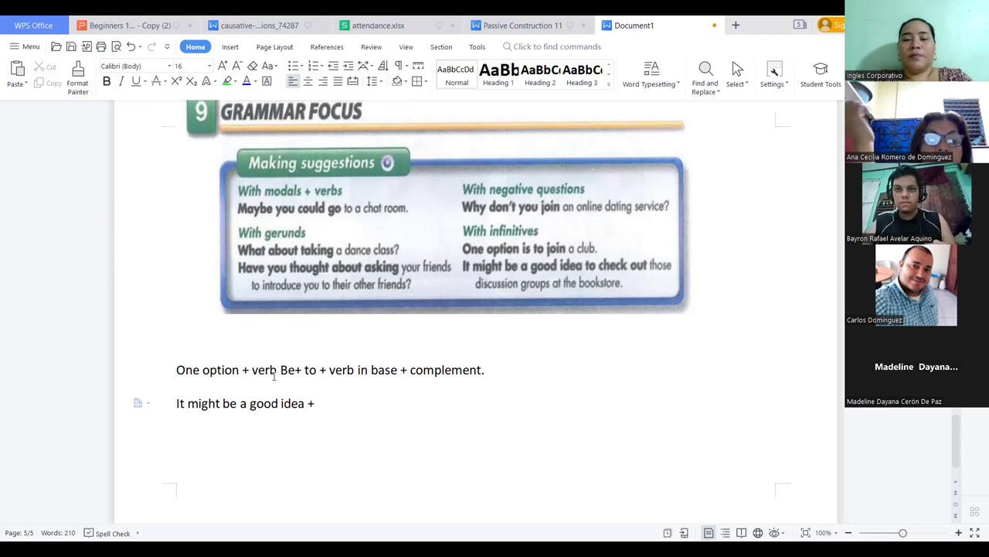
text(to + v)
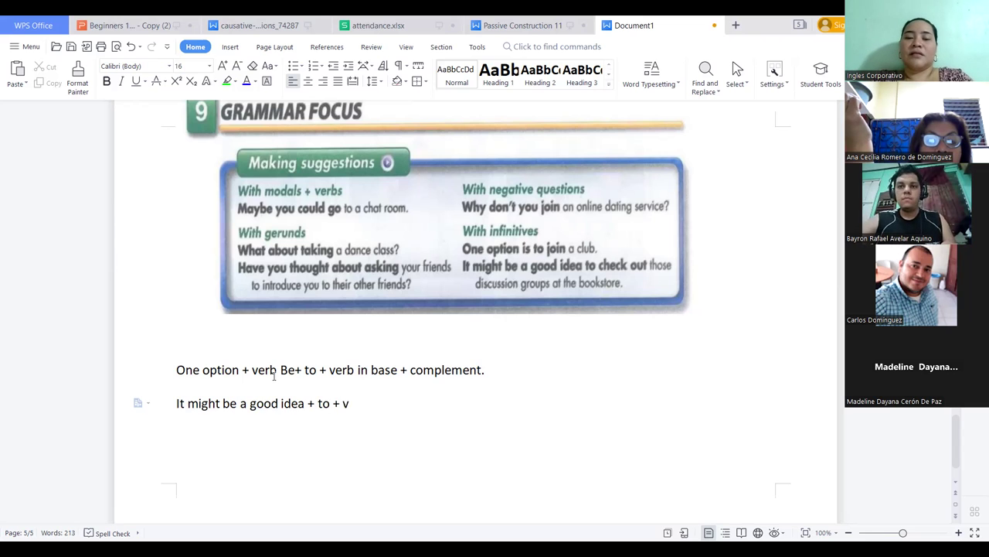
text(erb in bas)
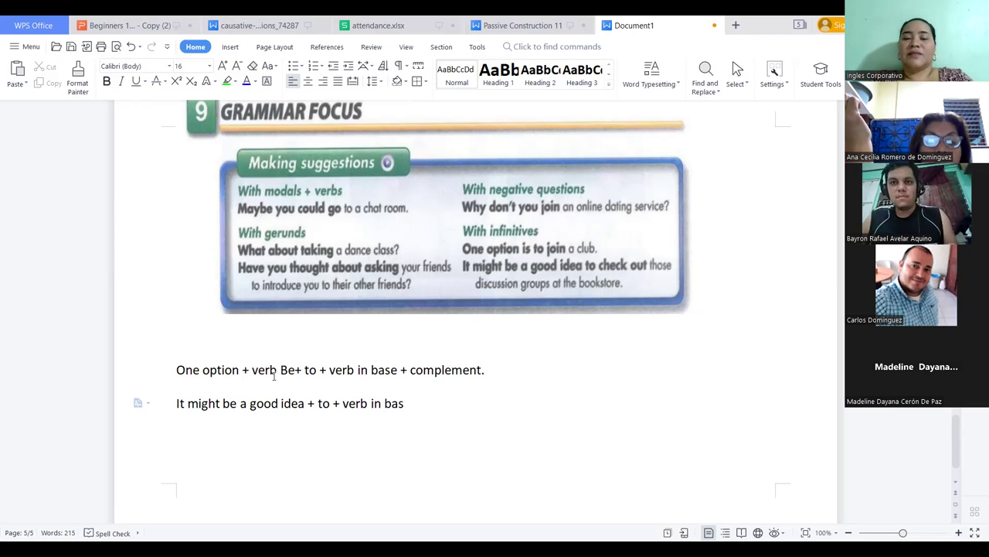
text(e form + complemeny)
key(BackSpace)
key(BackSpace)
text(nt)
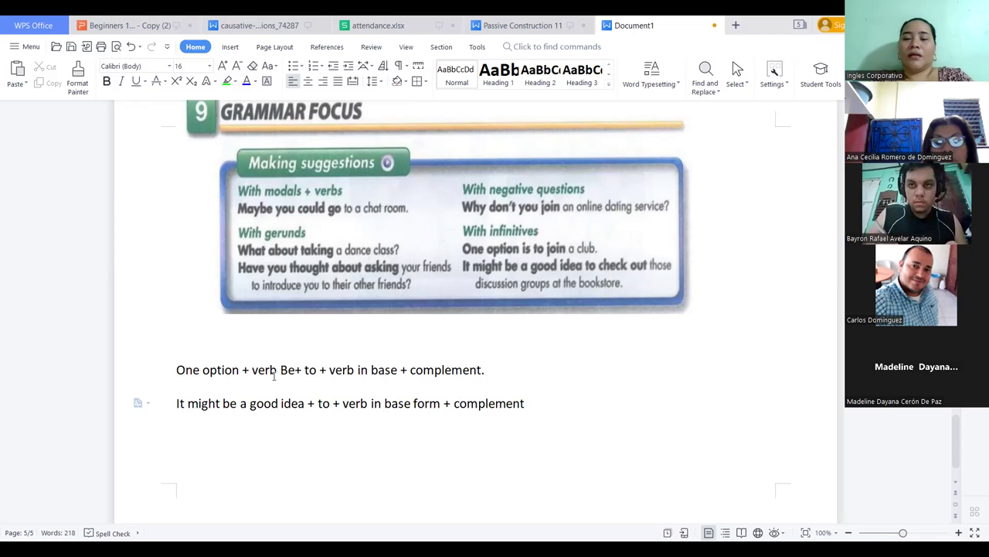
text(.)
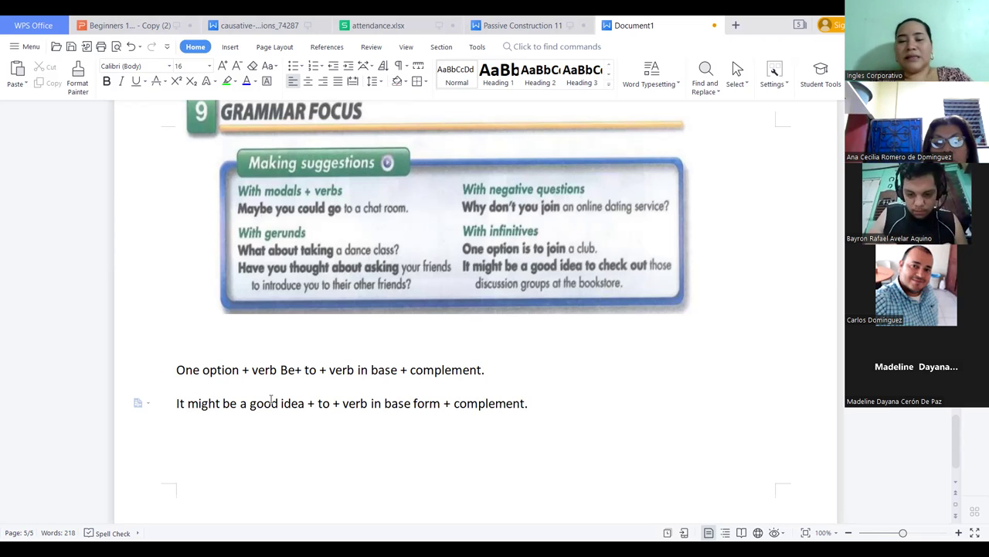
key(Return)
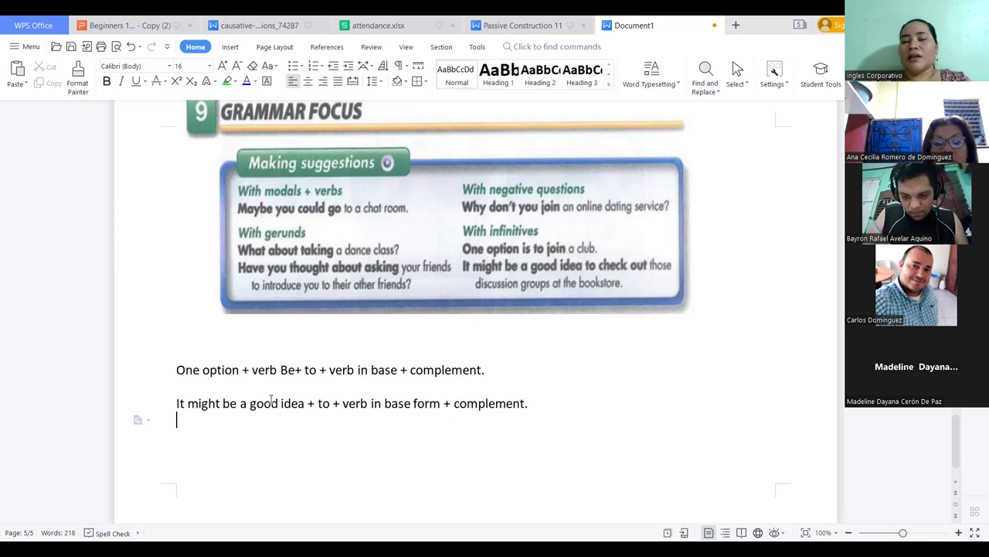
- Add 'One option was to take the taxi.' on a new line below the first formula
click(490, 371)
key(Return)
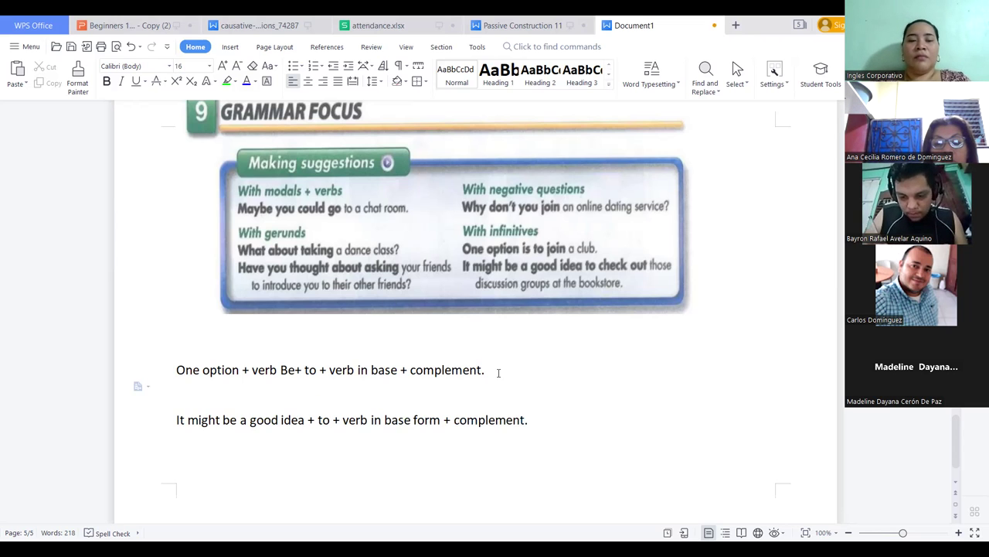
text(One)
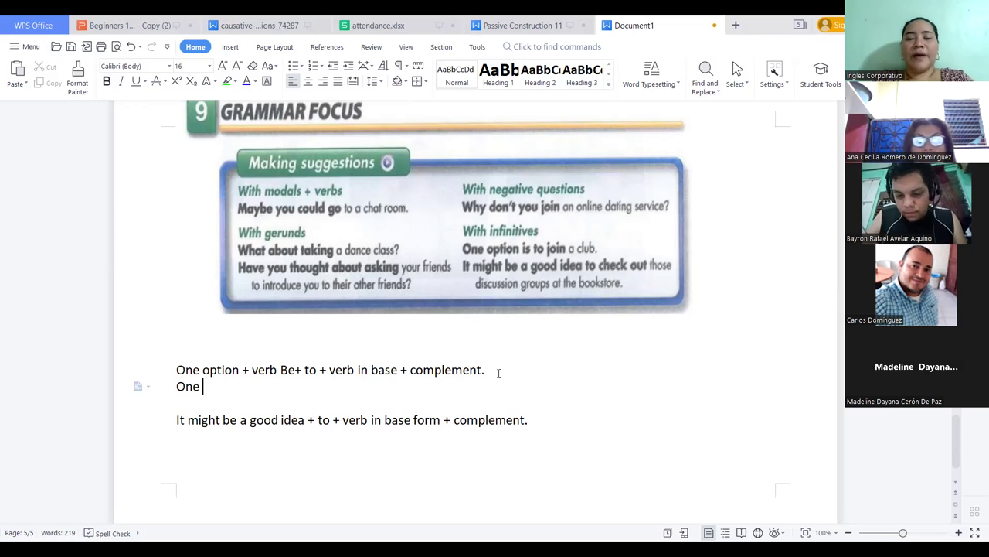
text( option )
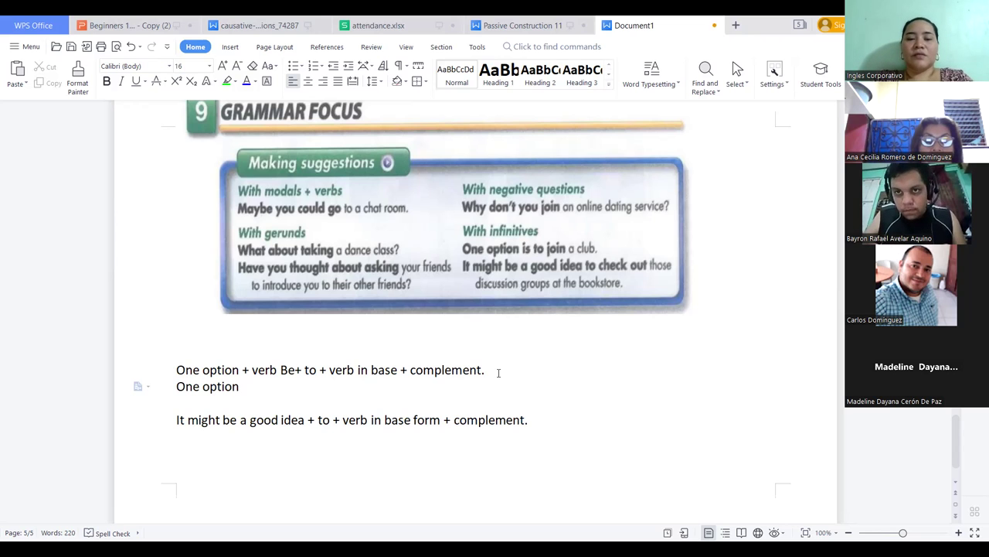
text(was to)
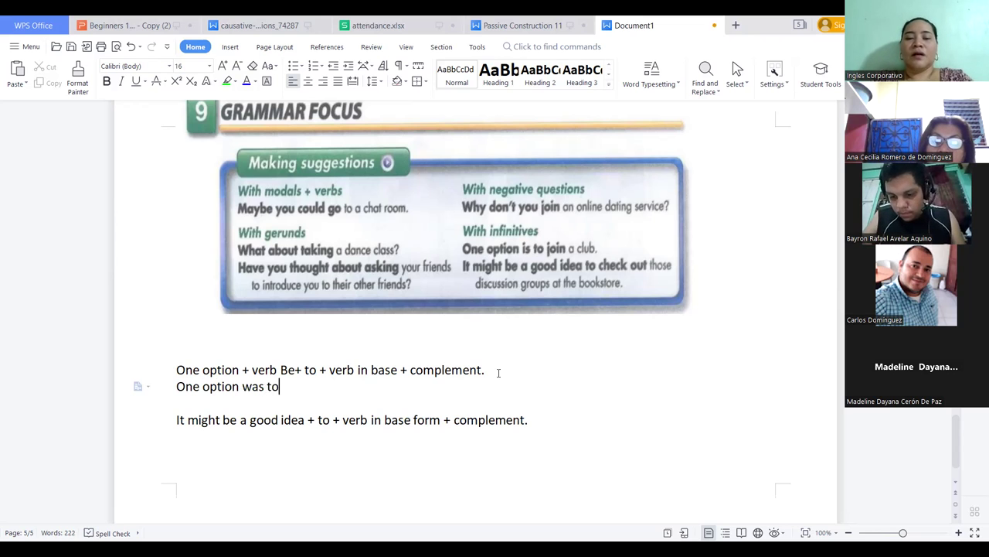
text( take the taxu)
key(BackSpace)
text(i.)
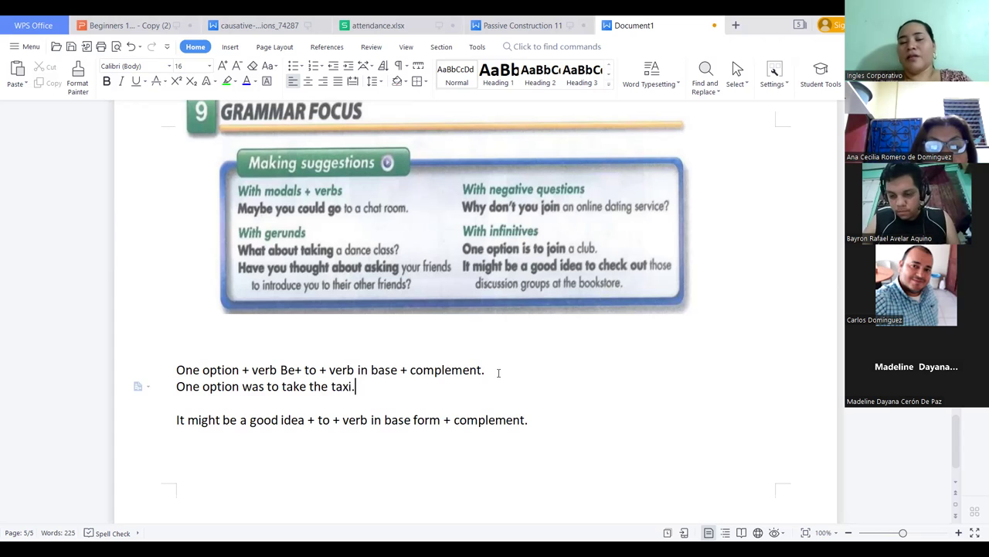
- Type 'It might be a good idea to take the taxi.' under the second formula
click(550, 430)
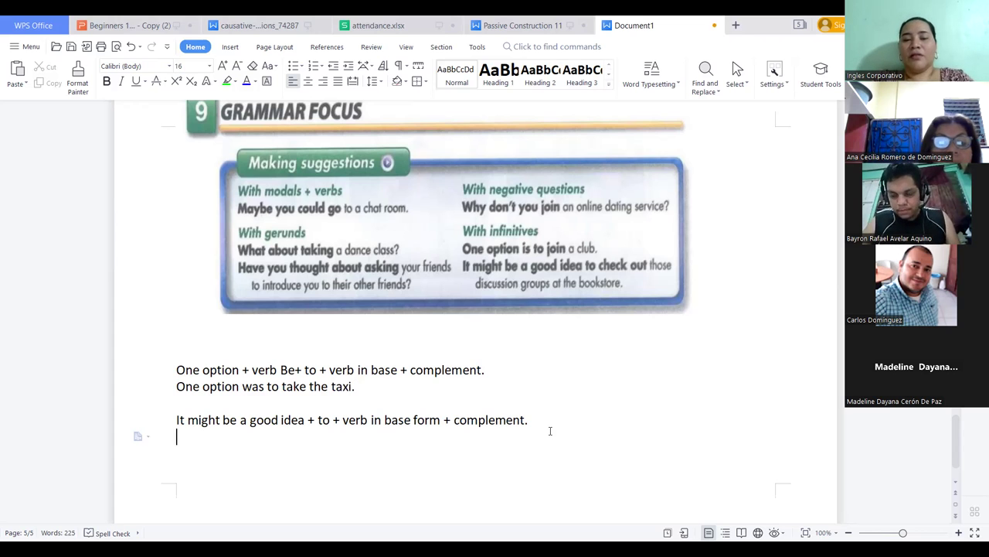
text(It might be a fo)
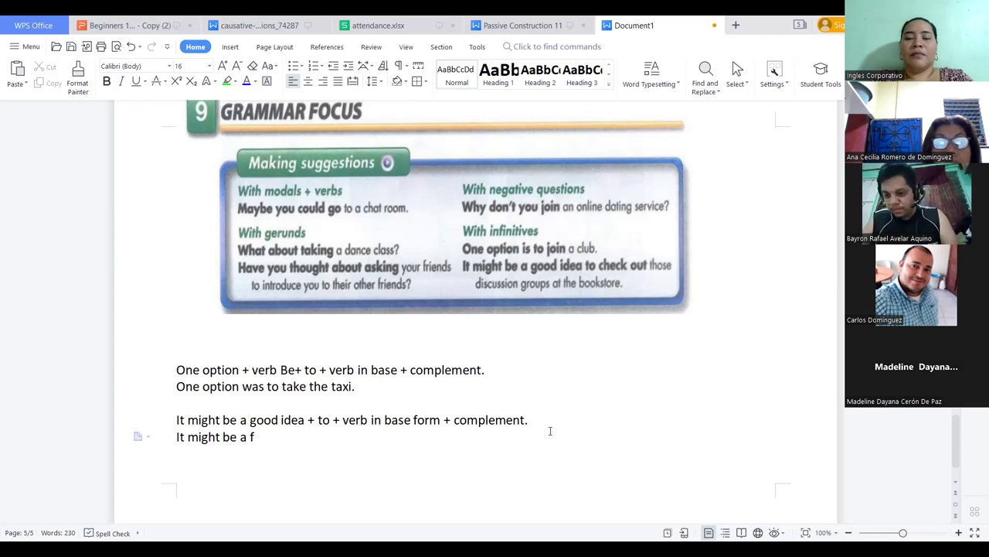
key(BackSpace)
key(BackSpace)
text(good i)
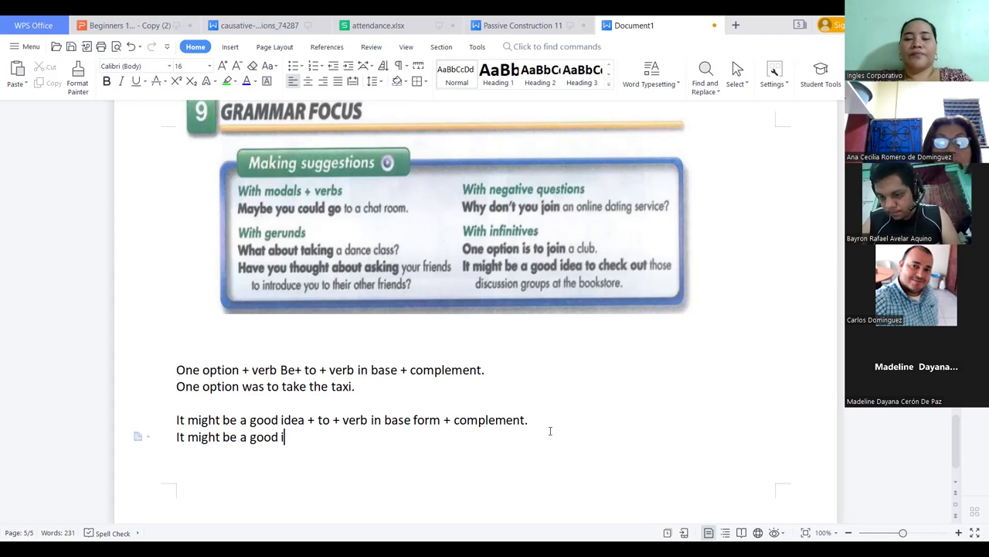
text(dea to )
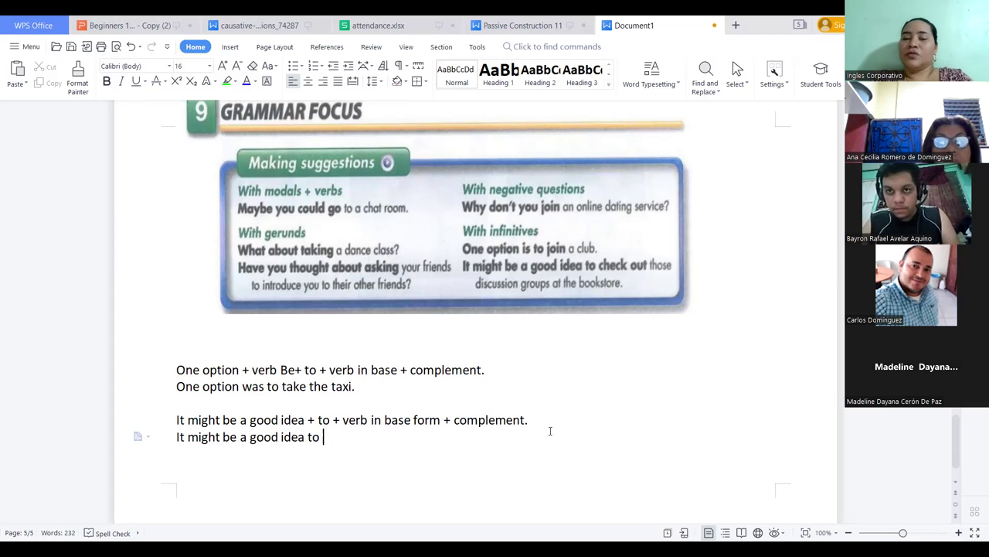
text(take)
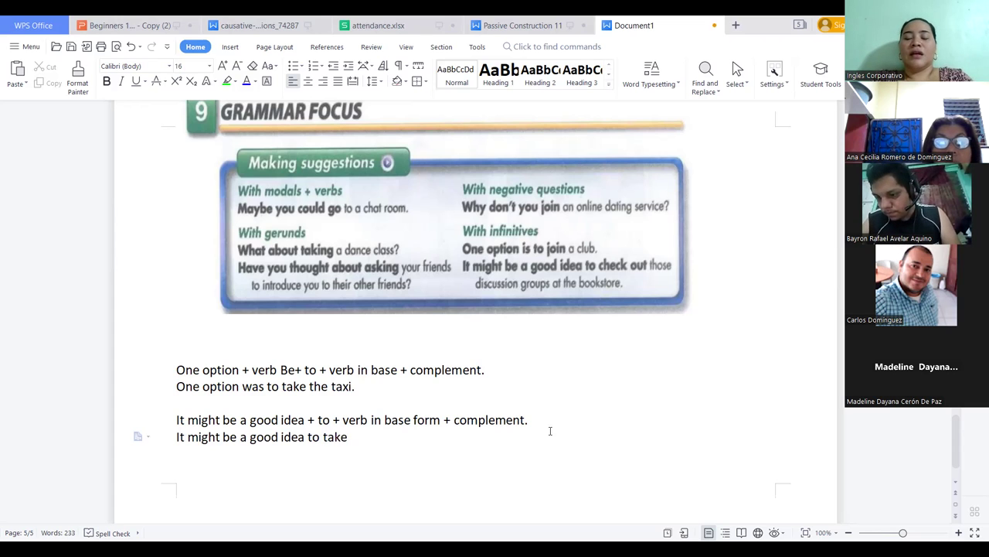
text( the taxy)
key(BackSpace)
text(i)
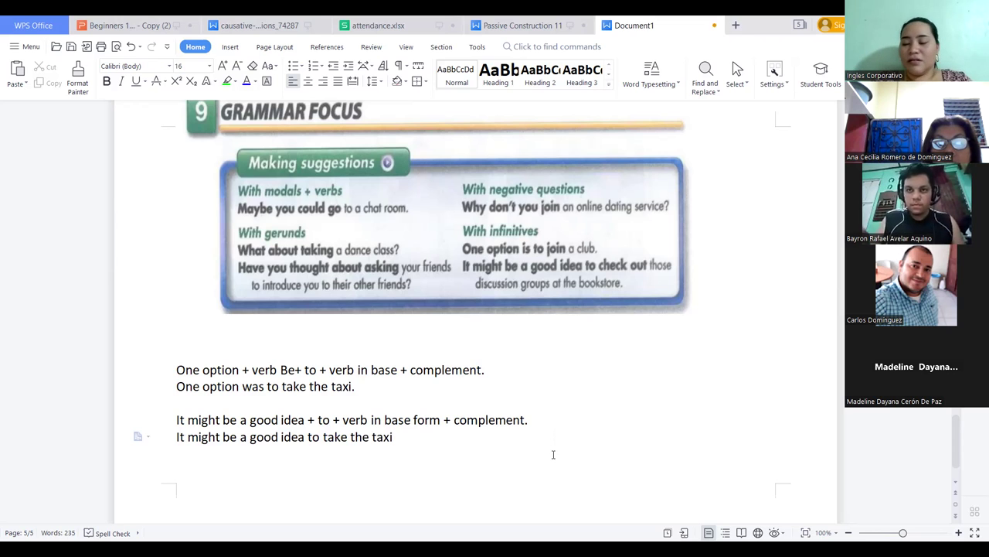
text(.)
key(Return)
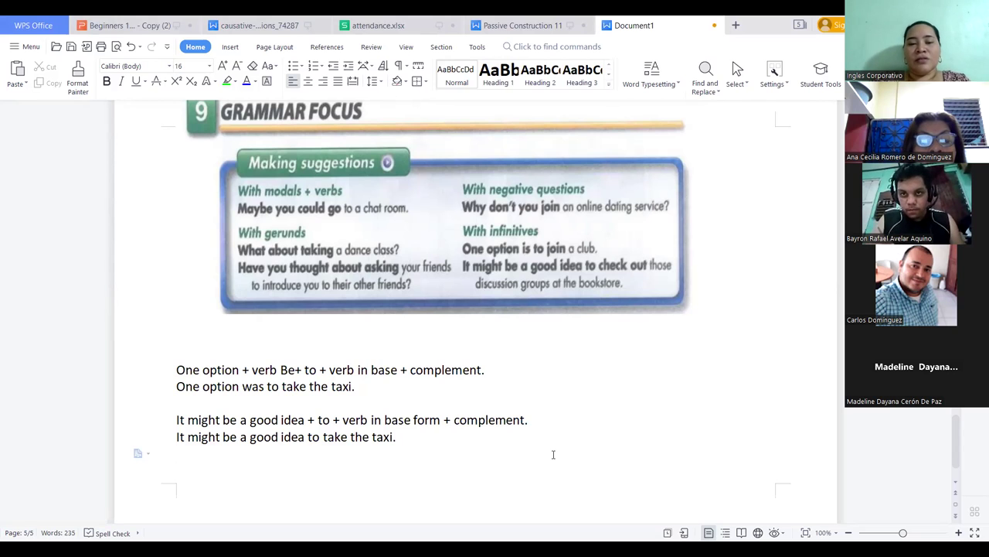
drag(239, 370, 171, 365)
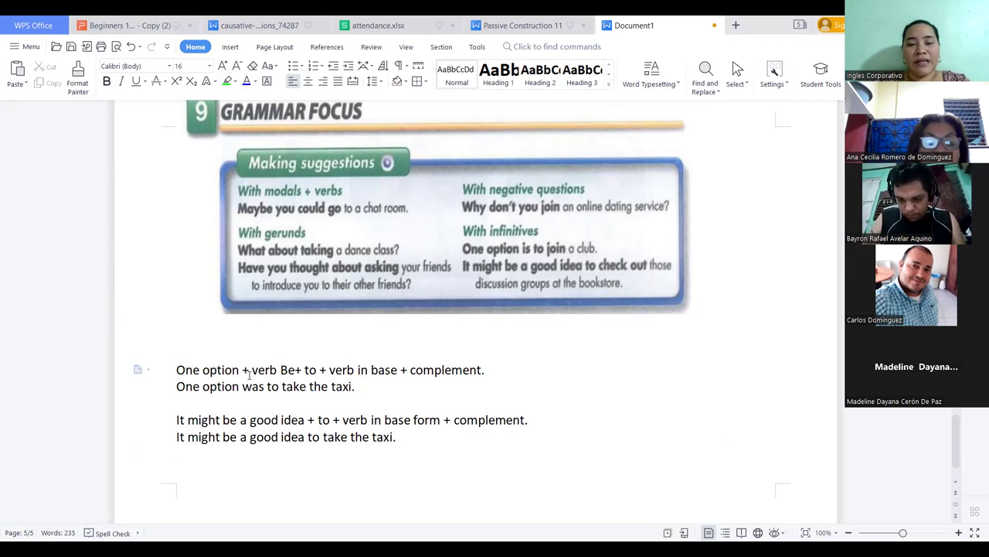
drag(240, 370, 176, 369)
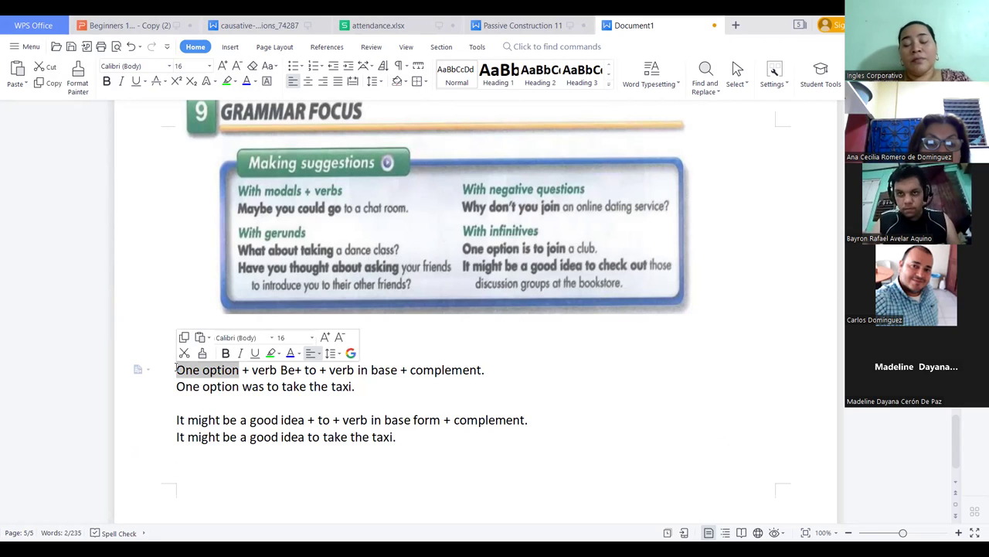
click(177, 370)
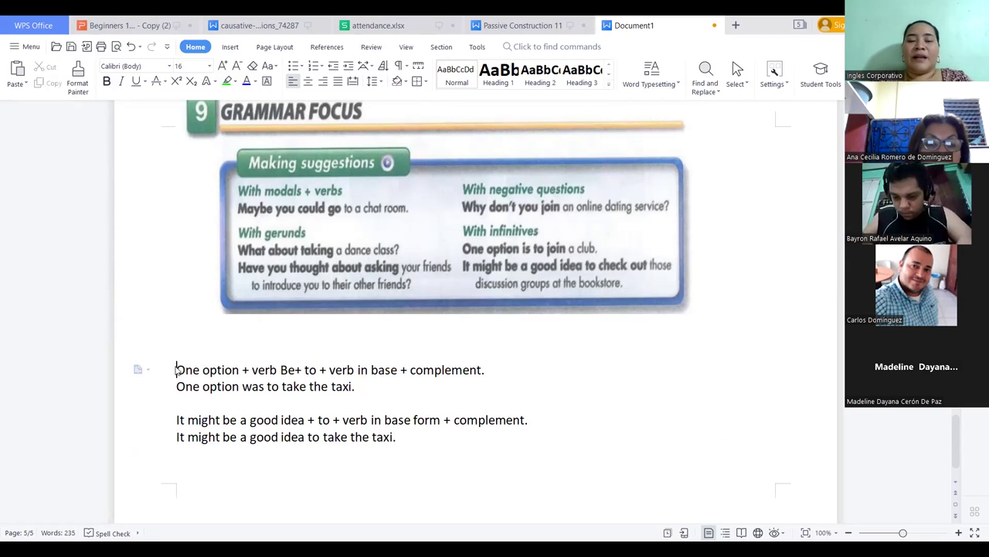
click(239, 369)
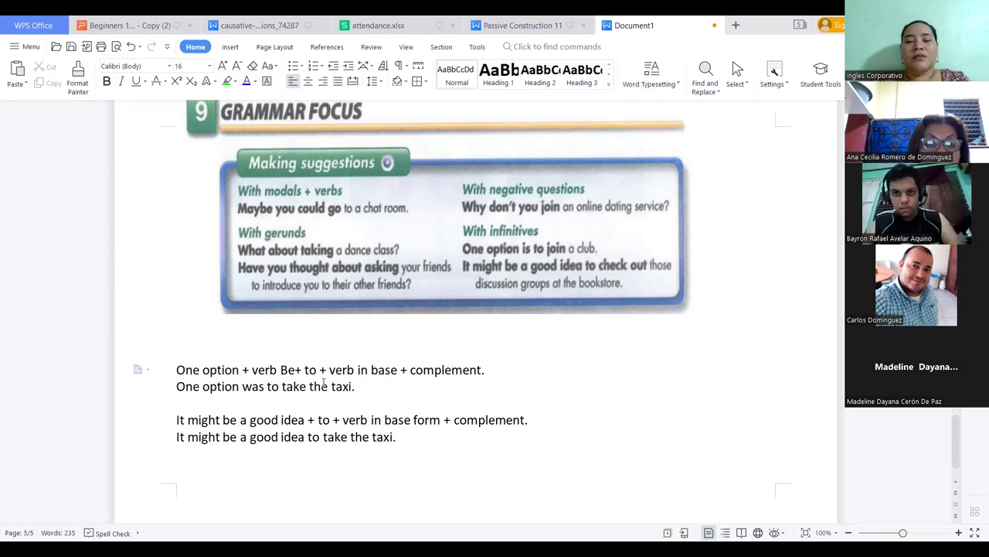
click(356, 386)
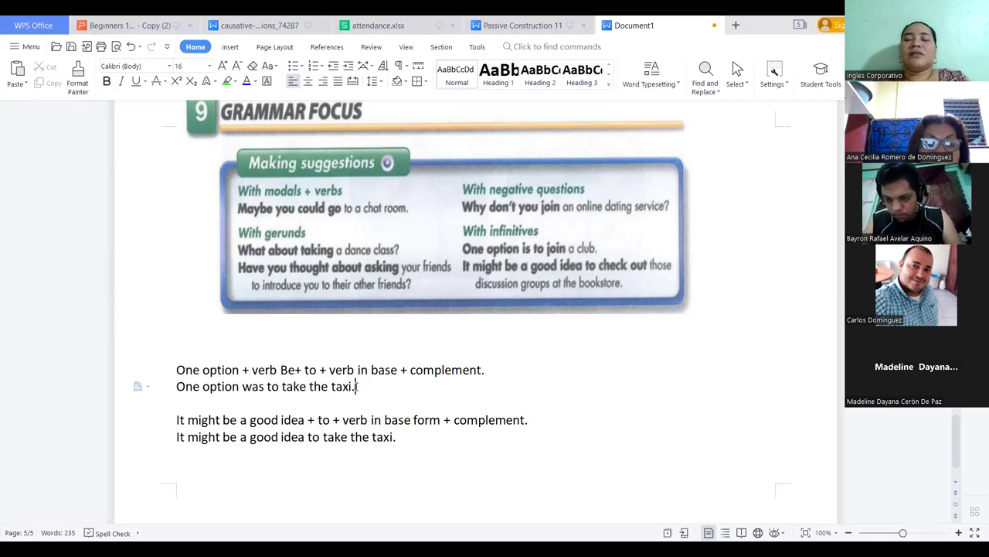
- Type 'One option are to take the taxi or request an Uber.' on a new line below the taxi example
key(Return)
text(O)
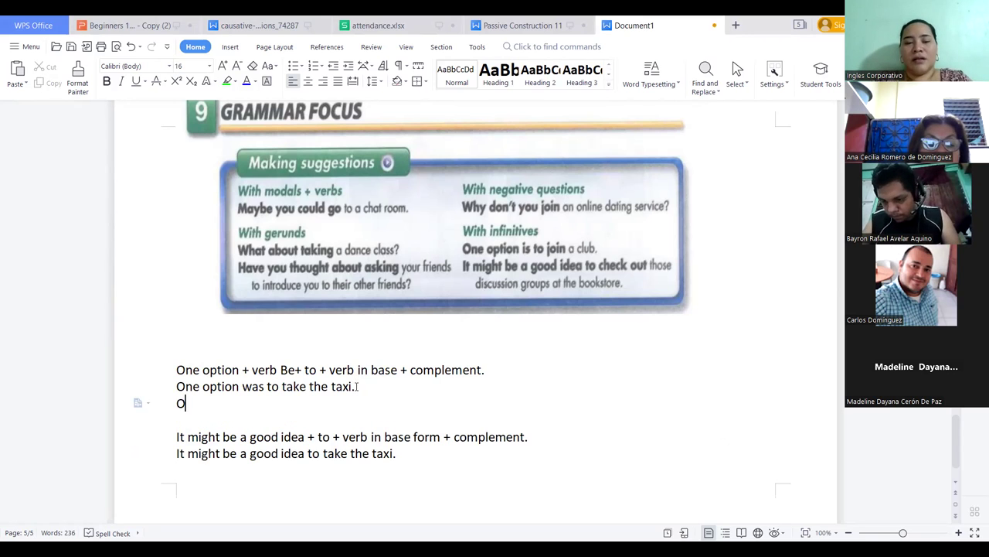
text(ne option )
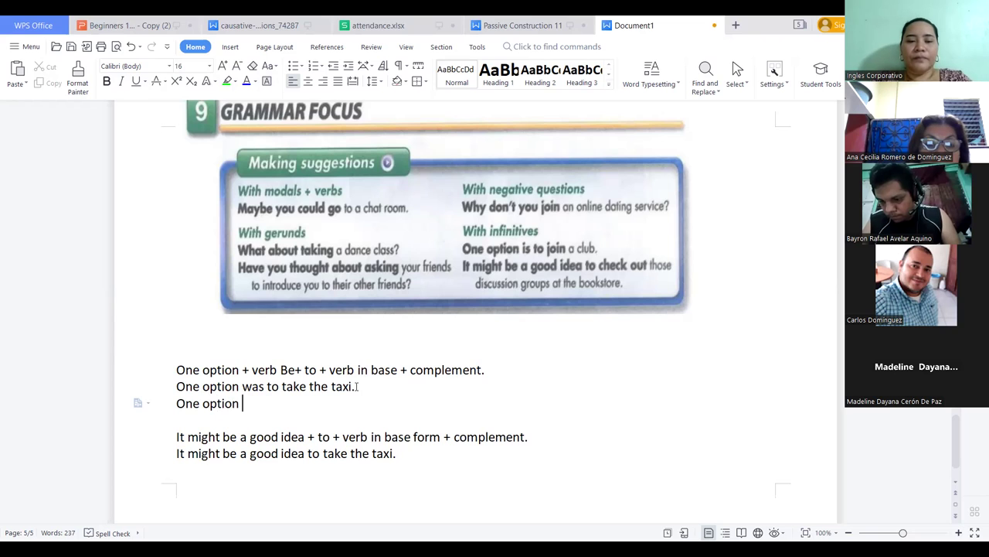
text(are to take the tax)
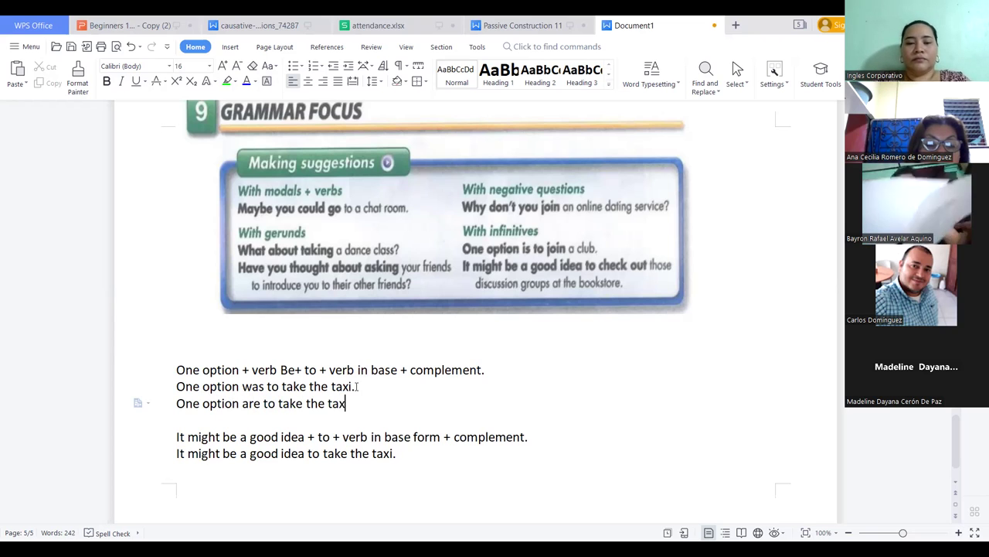
text(i or re)
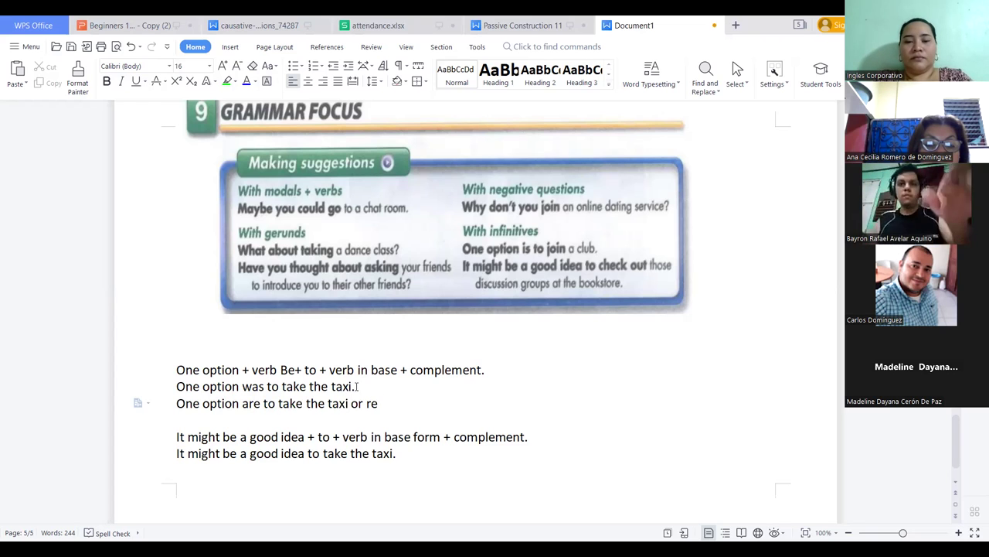
text(quest an U)
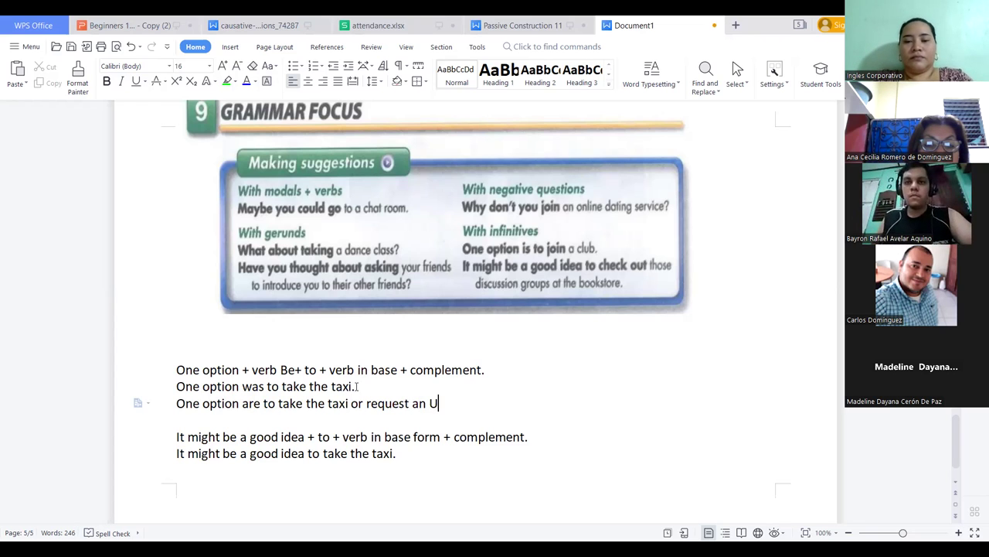
text(ber.)
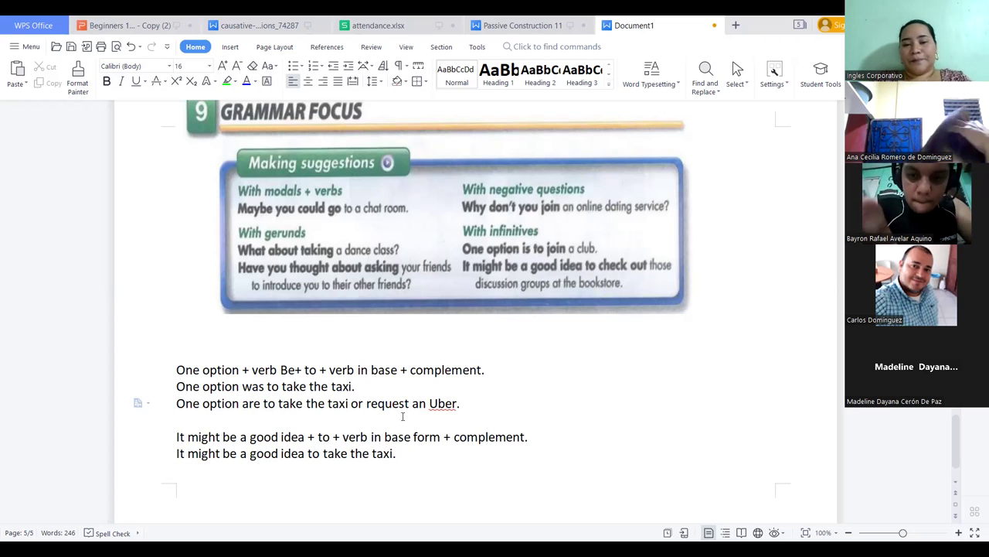
click(177, 404)
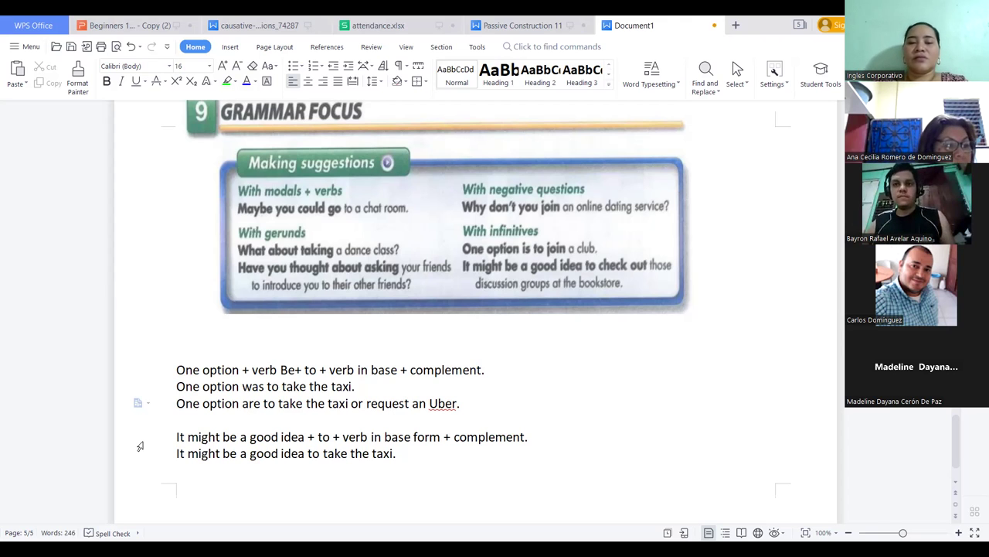
- Select 'It might be a good idea' in the second formula and apply Bold
mouse_move(305, 437)
mouse_down()
mouse_move(173, 437)
mouse_move(285, 454)
mouse_move(305, 437)
mouse_up()
click(173, 437)
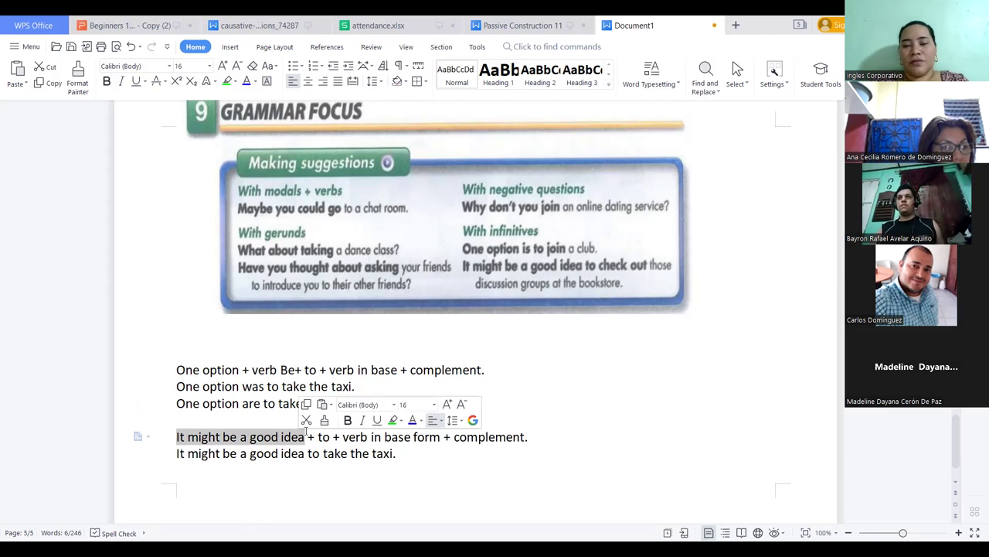
click(107, 81)
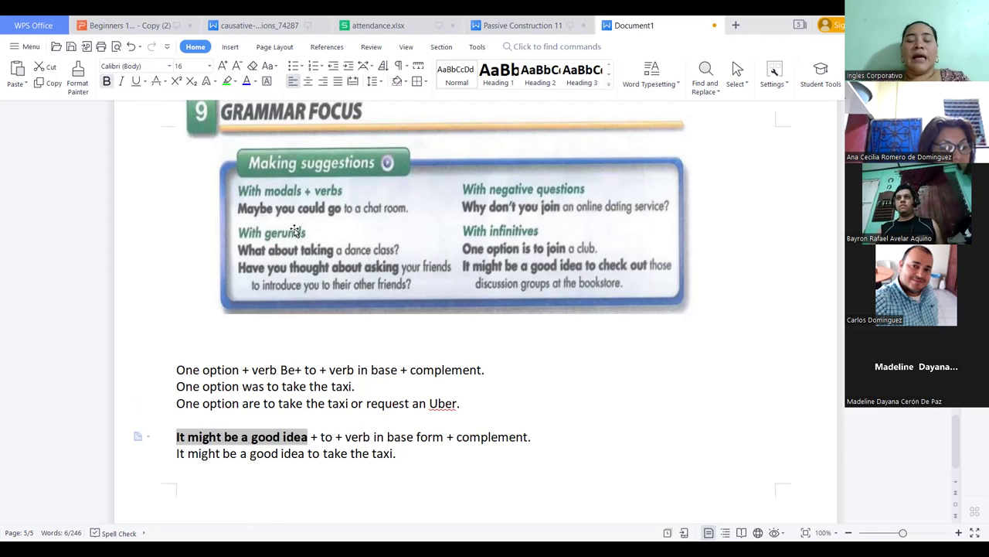
click(327, 438)
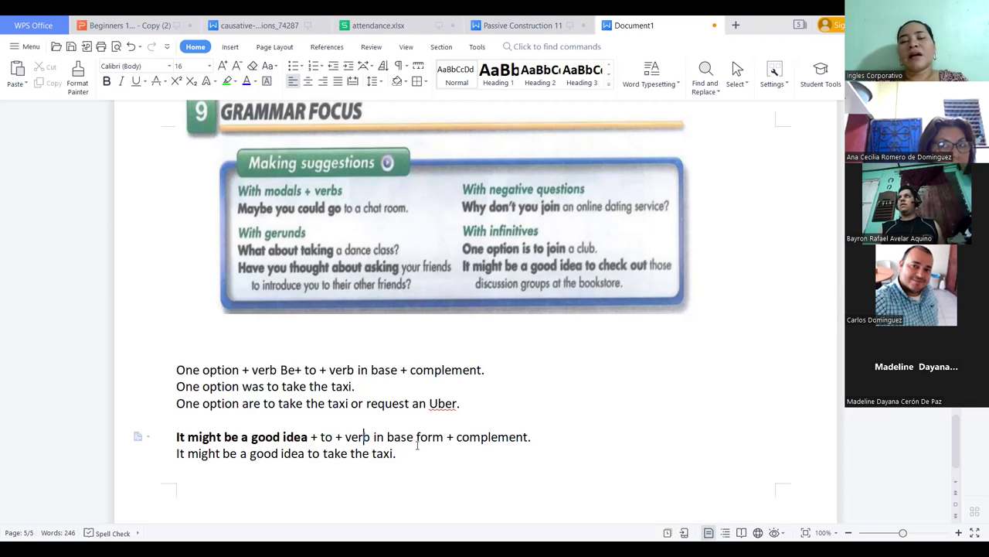
- Highlight 'One option' in the first formula to point it out
click(334, 453)
click(487, 438)
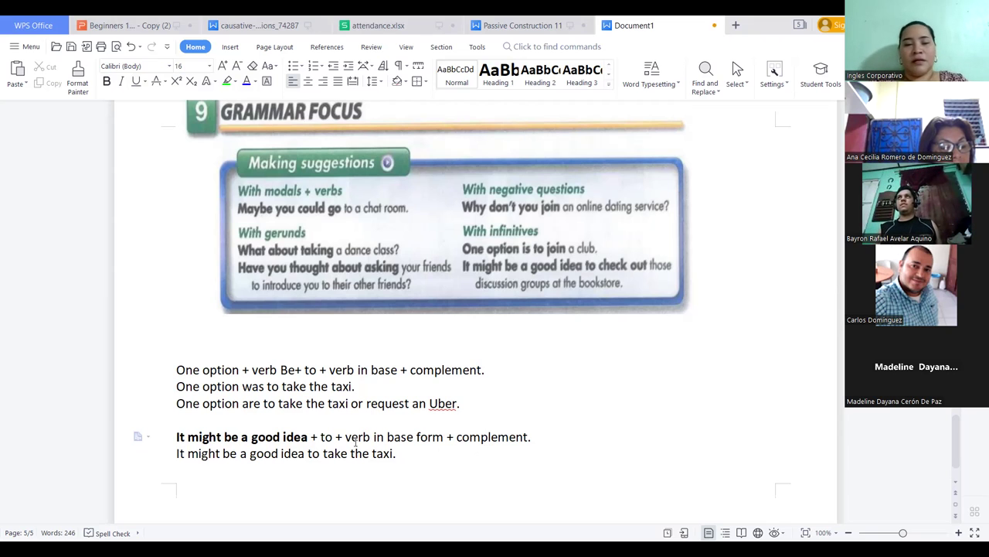
drag(241, 371, 175, 370)
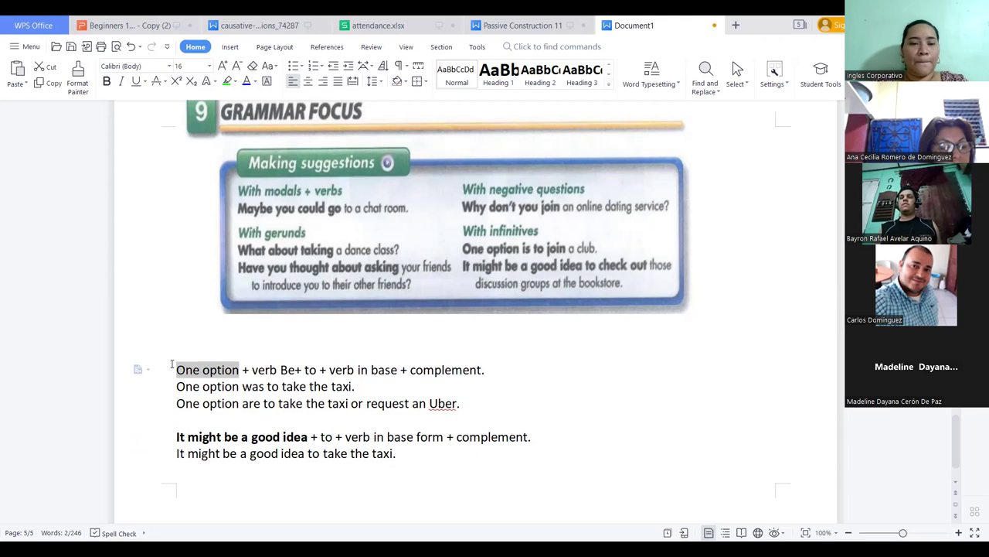
click(172, 364)
drag(240, 371, 184, 370)
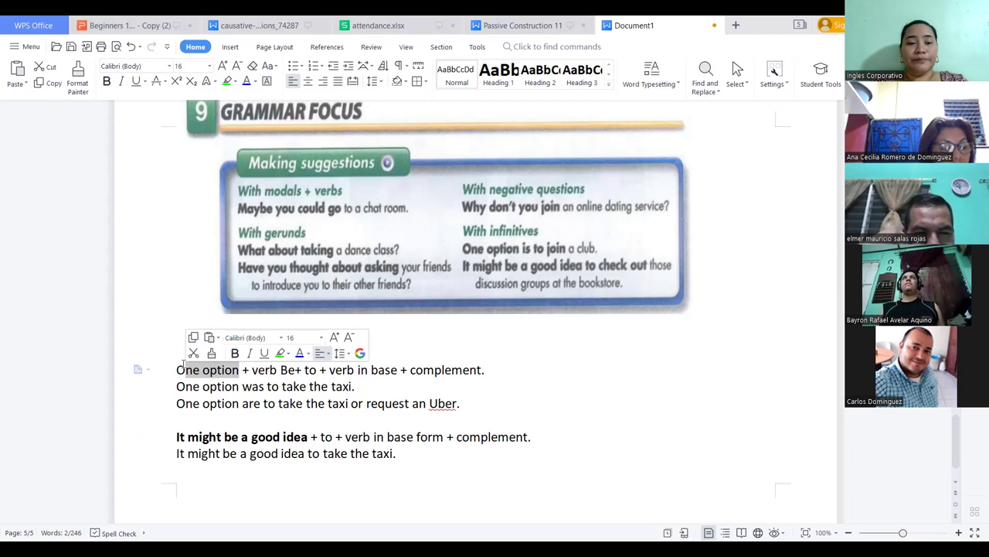
click(241, 371)
- Change 'option' to 'options' in the student's Uber sentence
drag(237, 370, 175, 369)
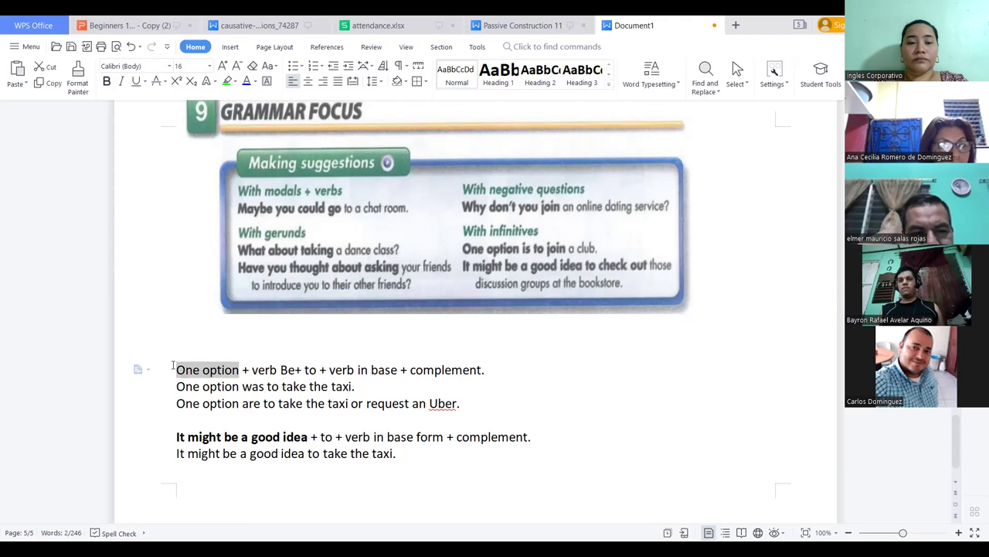
click(241, 403)
text(s)
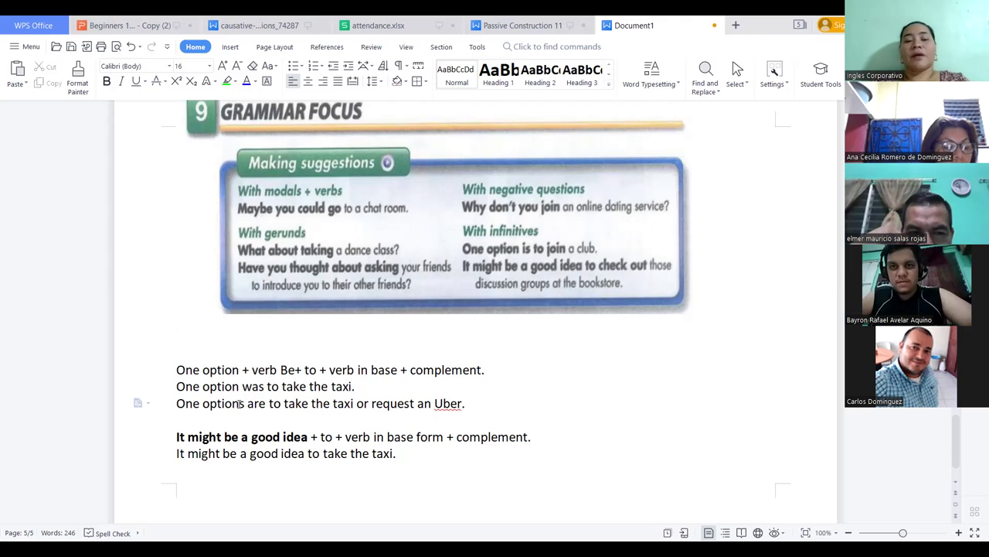
- Replace 'One' with 'Some' at the start of the student's Uber sentence
click(238, 371)
drag(238, 371, 176, 370)
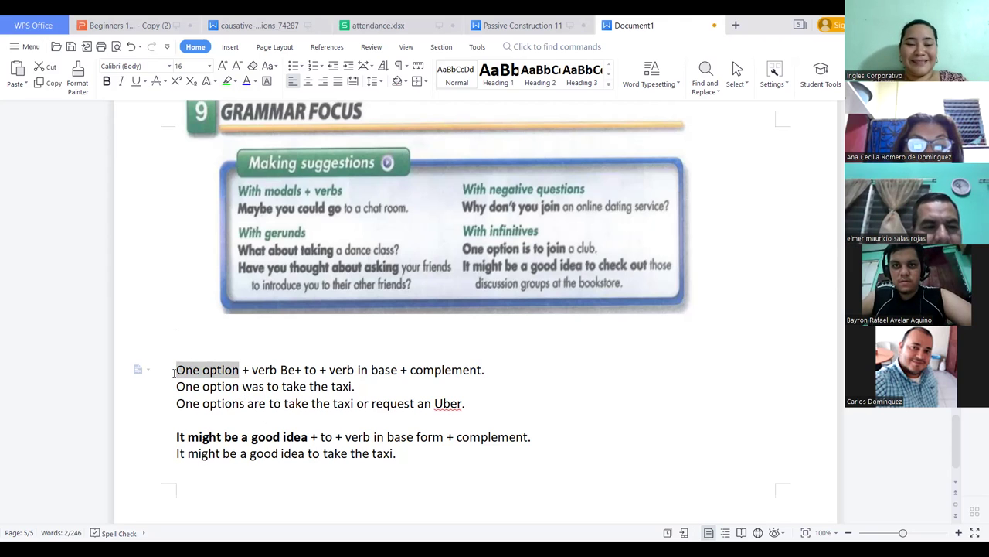
shift+click(202, 403)
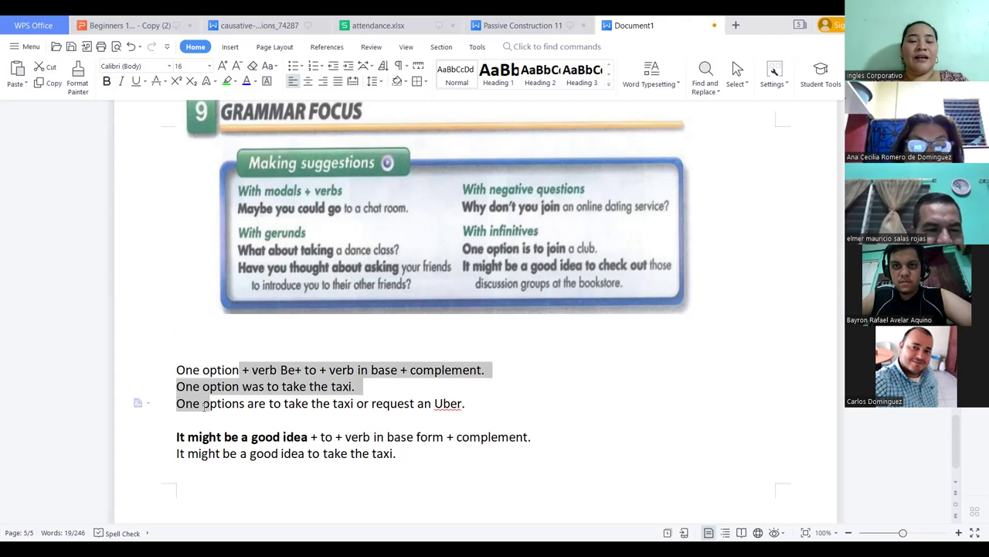
click(200, 403)
key(BackSpace)
key(BackSpace)
key(BackSpace)
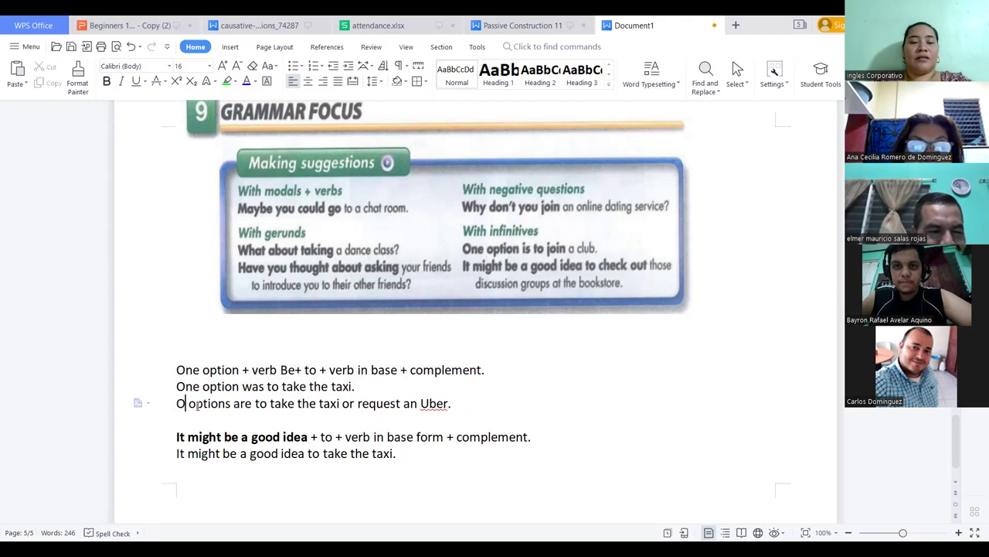
text(Some)
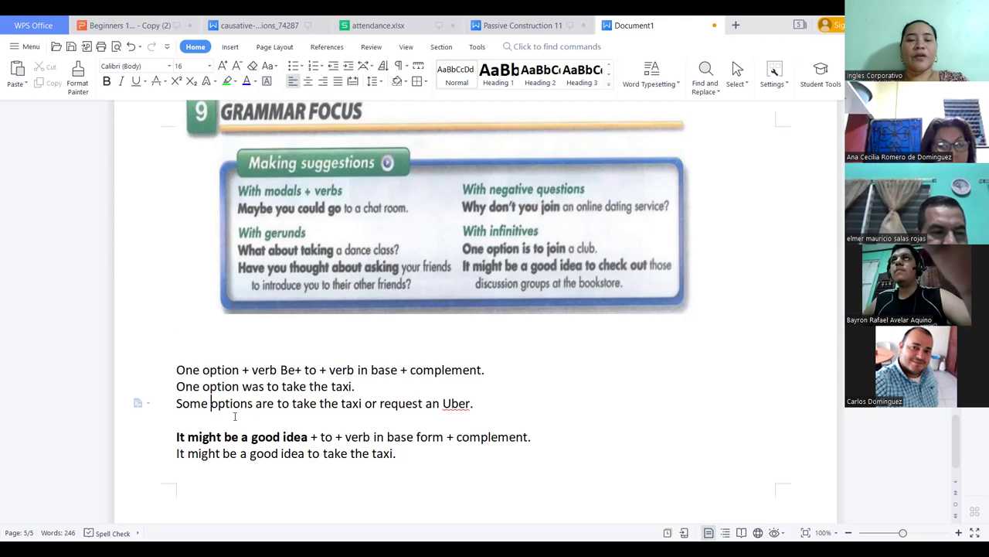
click(258, 419)
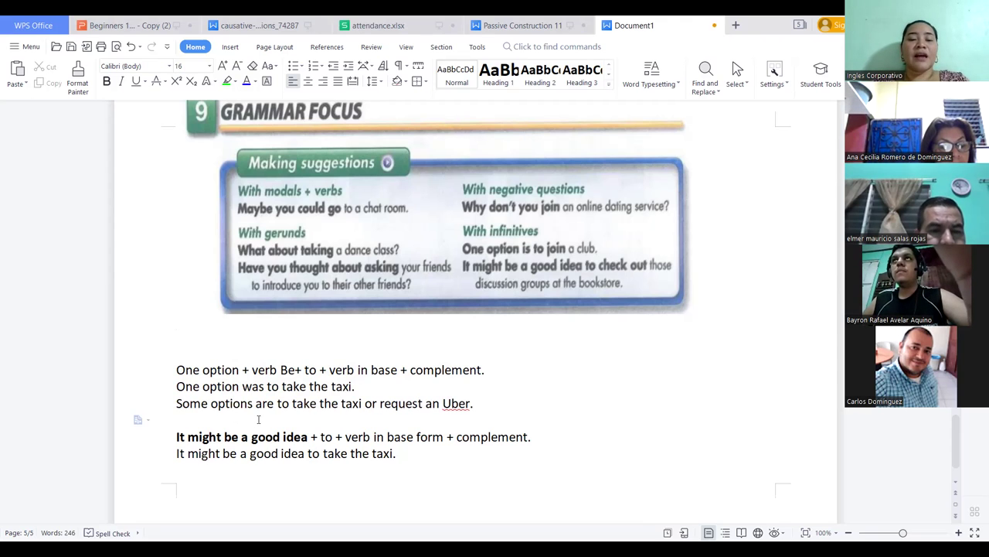
click(249, 405)
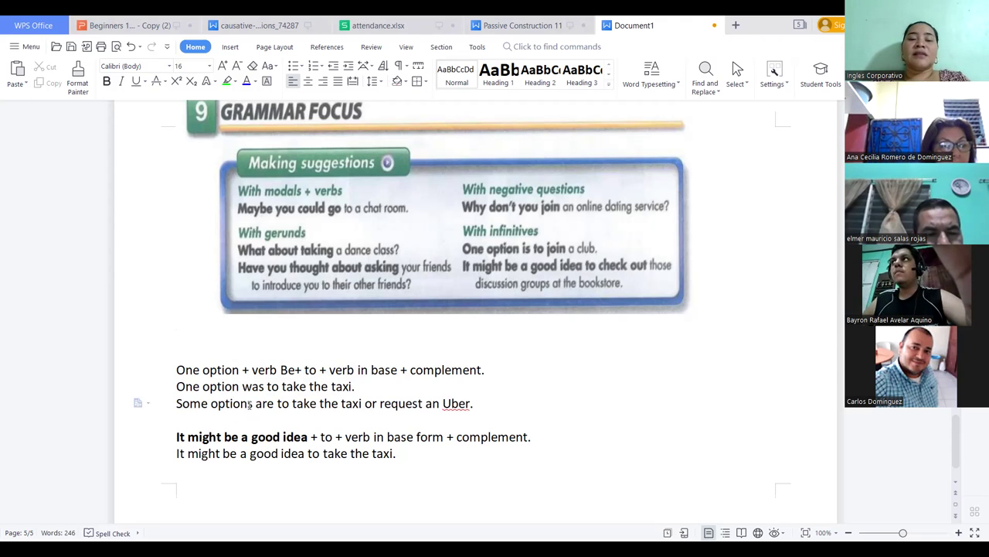
click(193, 404)
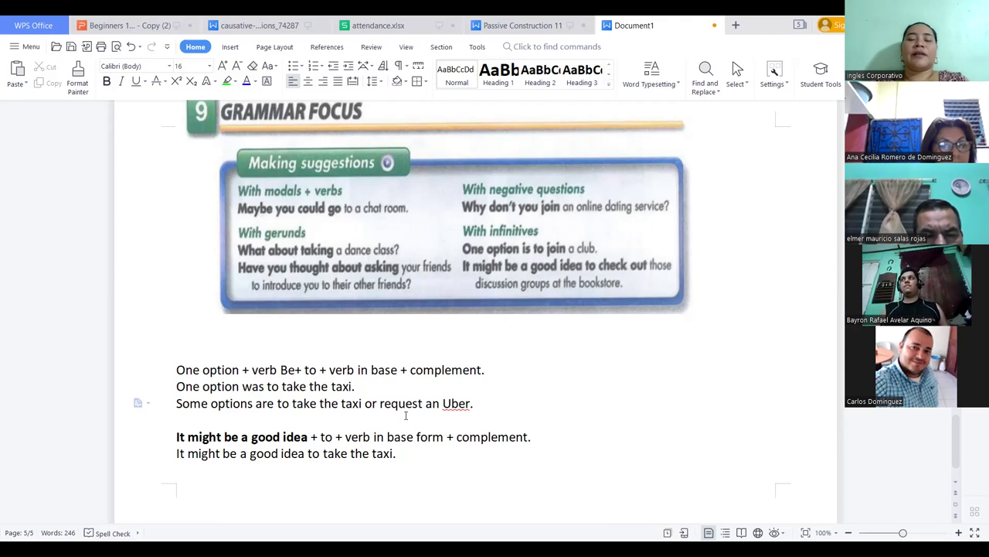
click(177, 385)
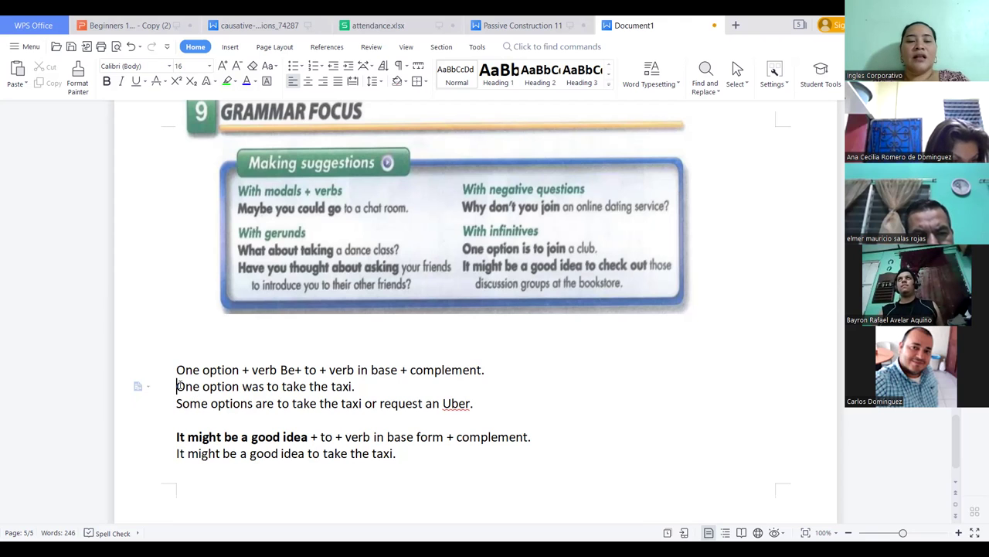
double_click(368, 388)
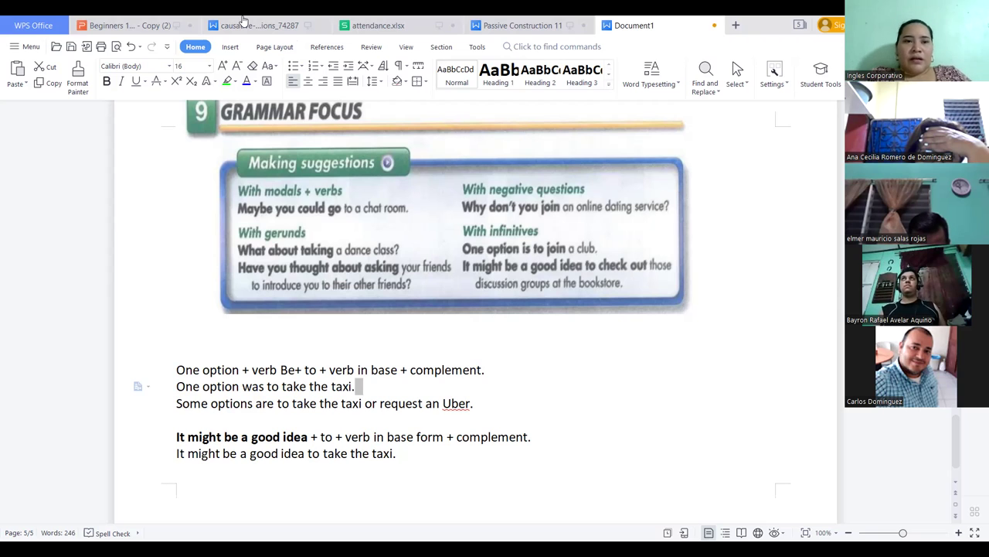
- In the course presentation, nudge the Grammar Focus picture up-left, then show slide 55
click(152, 24)
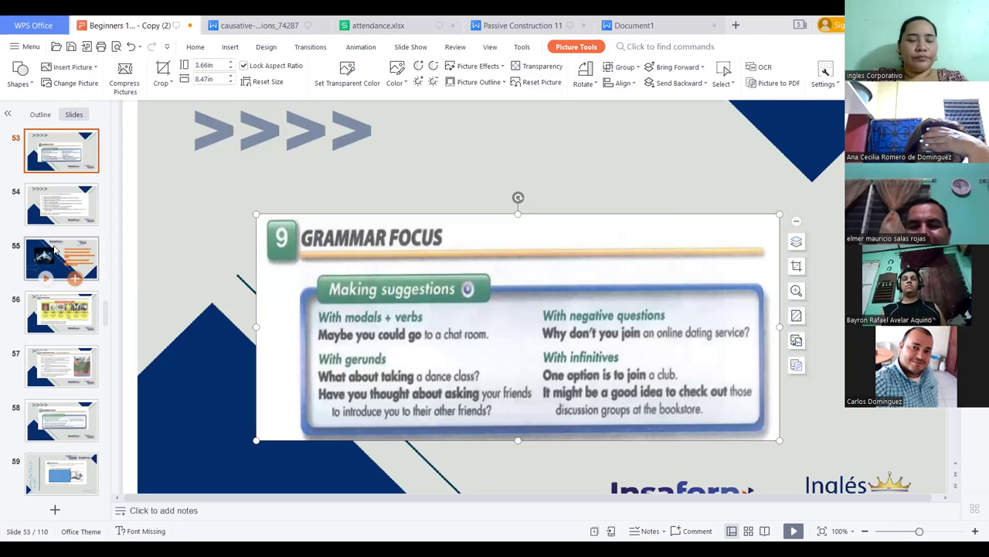
drag(376, 287, 358, 261)
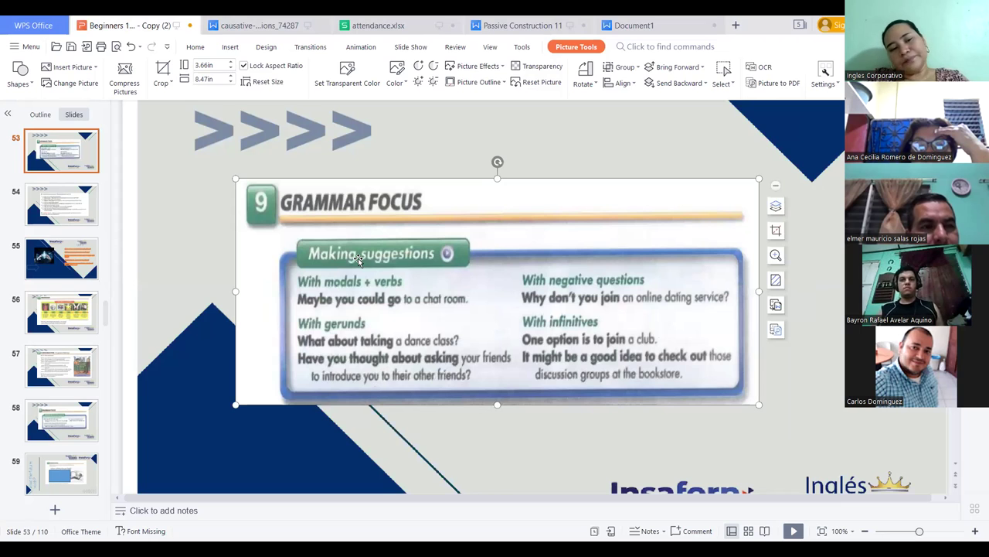
click(66, 266)
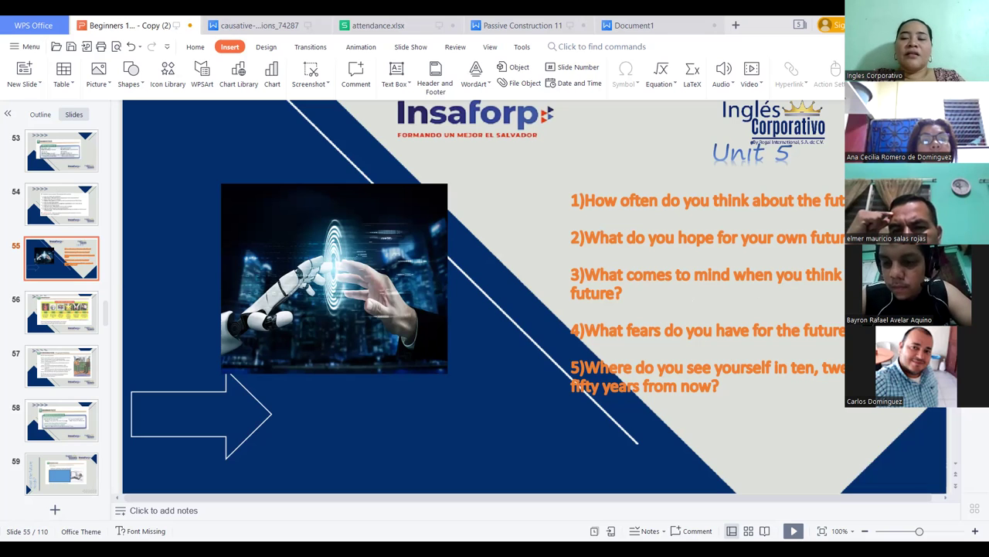
click(722, 385)
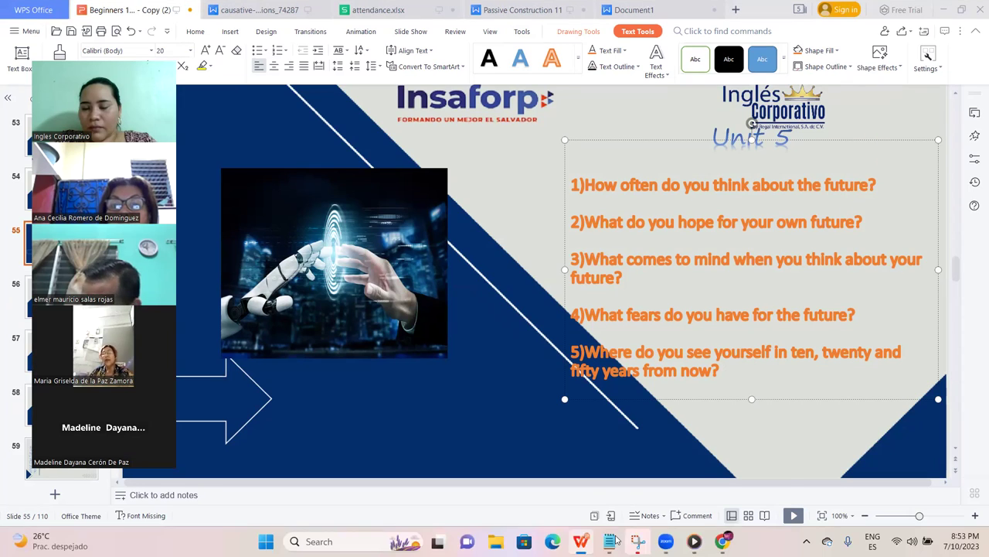
- Replace the causative sentences in the notes with 'Uncertantinty', then reposition and minimize the window
mouse_move(609, 556)
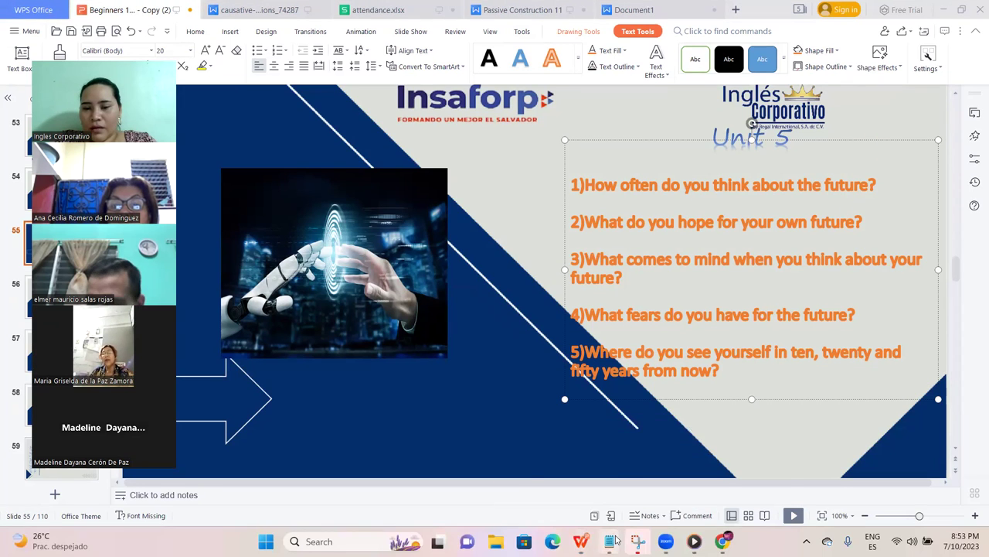
click(648, 484)
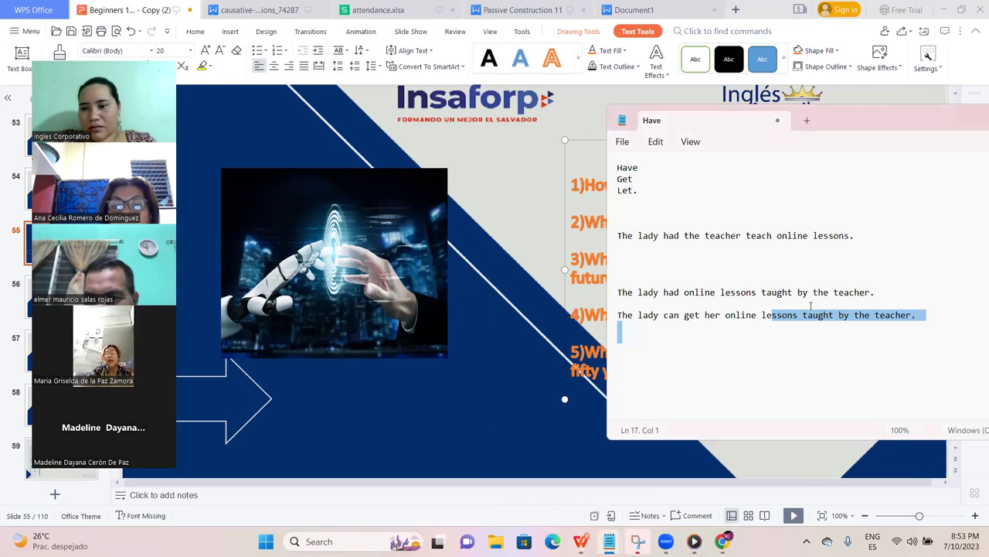
click(929, 318)
drag(930, 318, 610, 152)
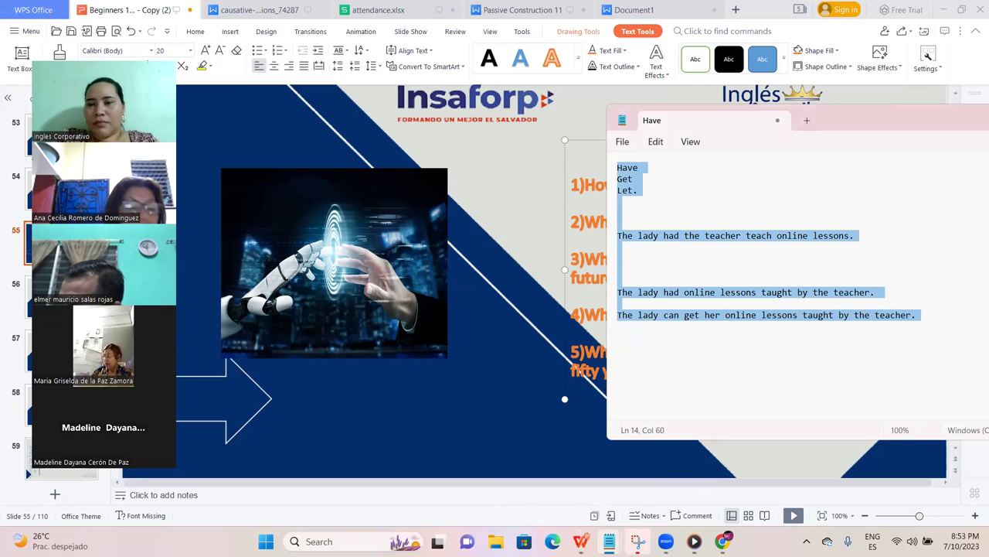
key(BackSpace)
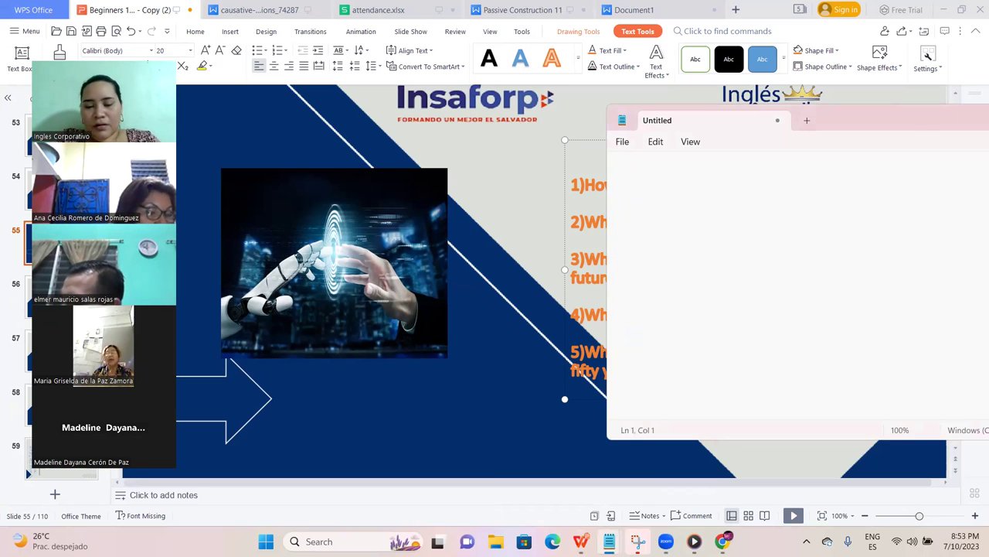
text(Uncertant)
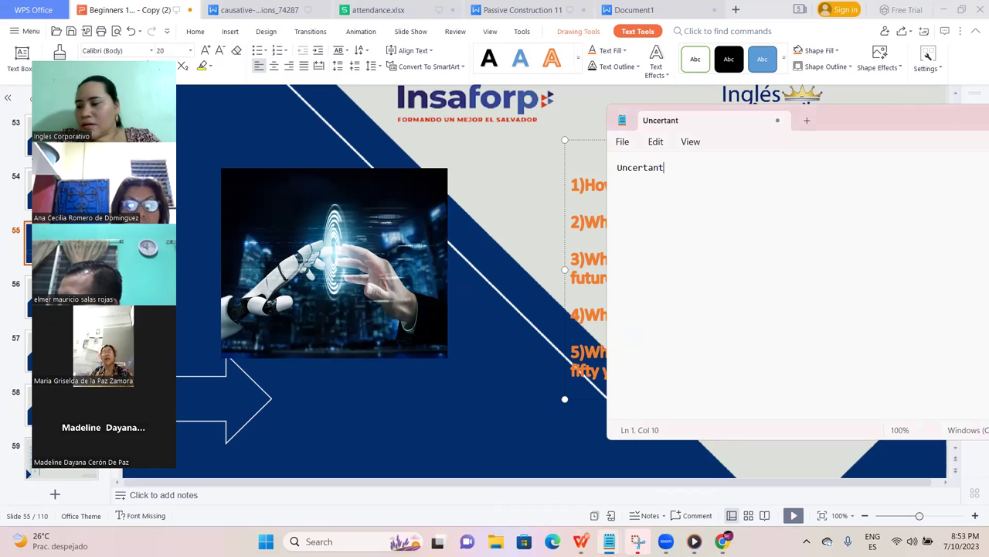
text(inty)
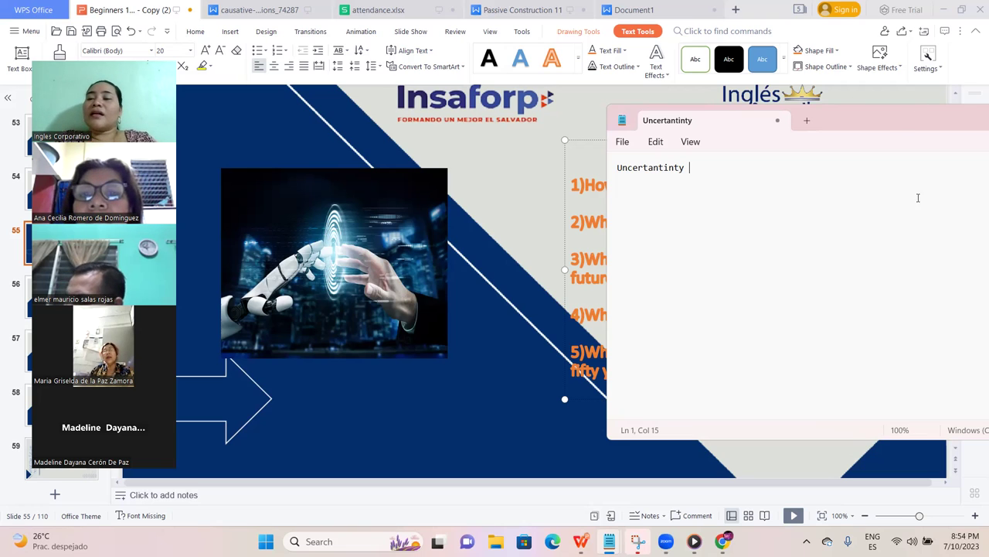
drag(885, 120, 816, 145)
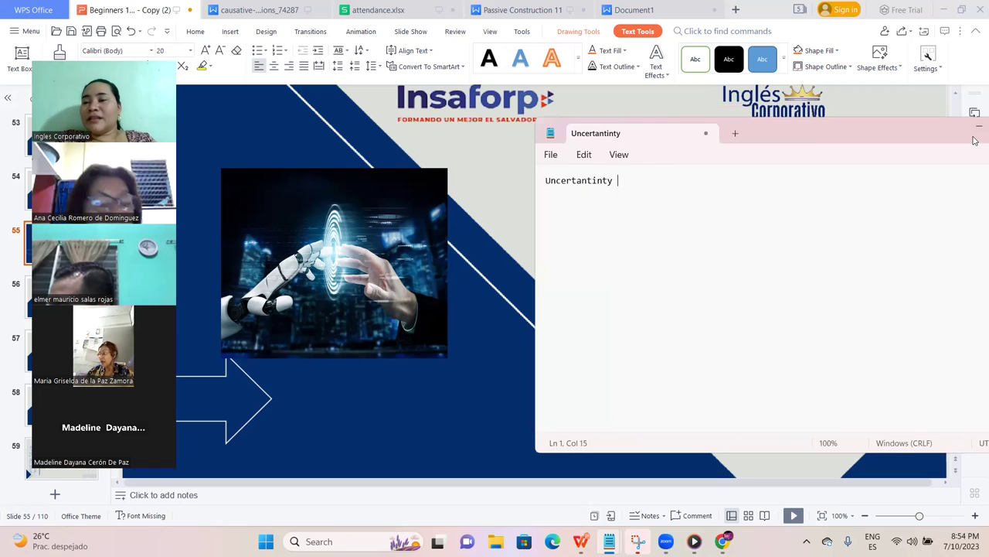
click(609, 541)
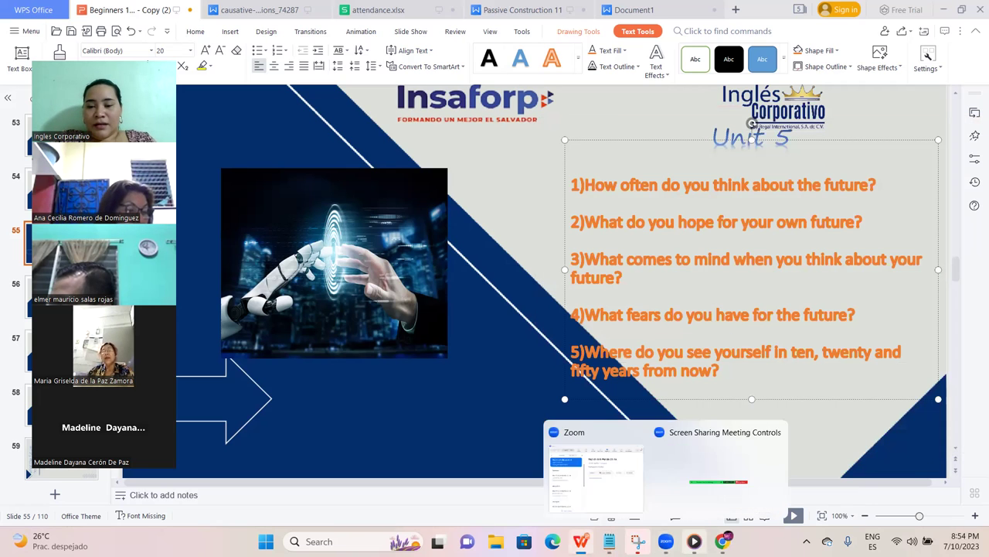
- Bring the Uncertantinty notes back up over slide 55
mouse_move(722, 541)
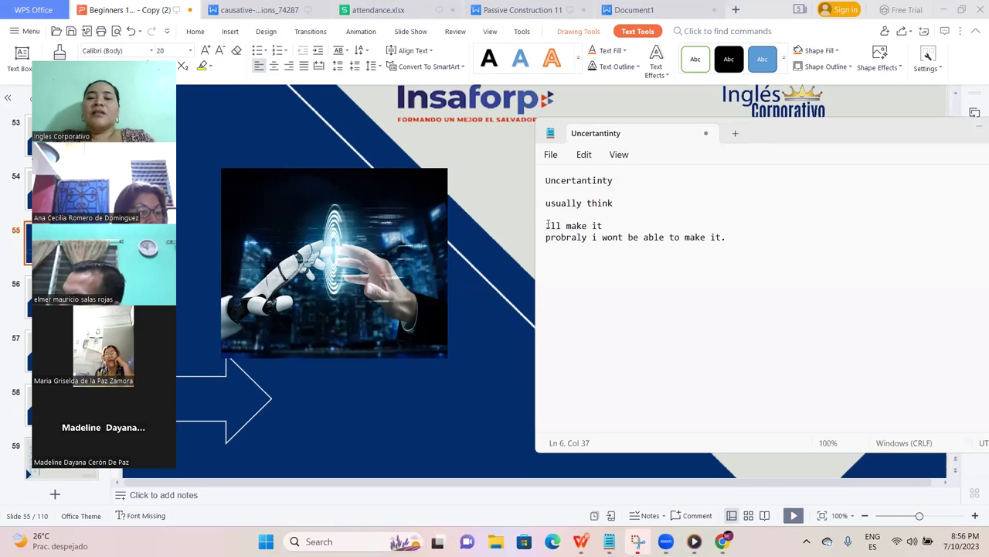
- Capitalize the answer's 'I' and reduce the doubled accent in won´´t to a single ´
click(553, 225)
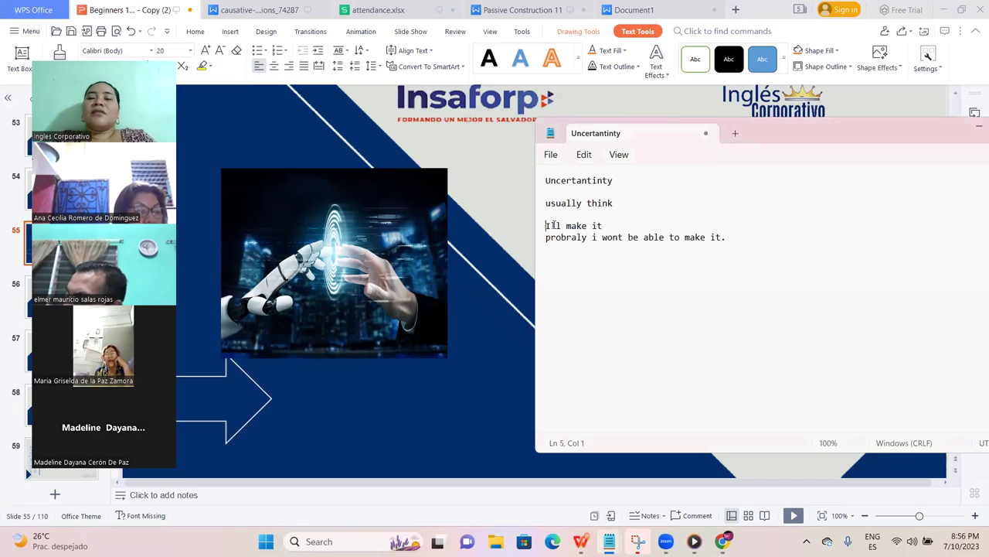
key(Delete)
text(I)
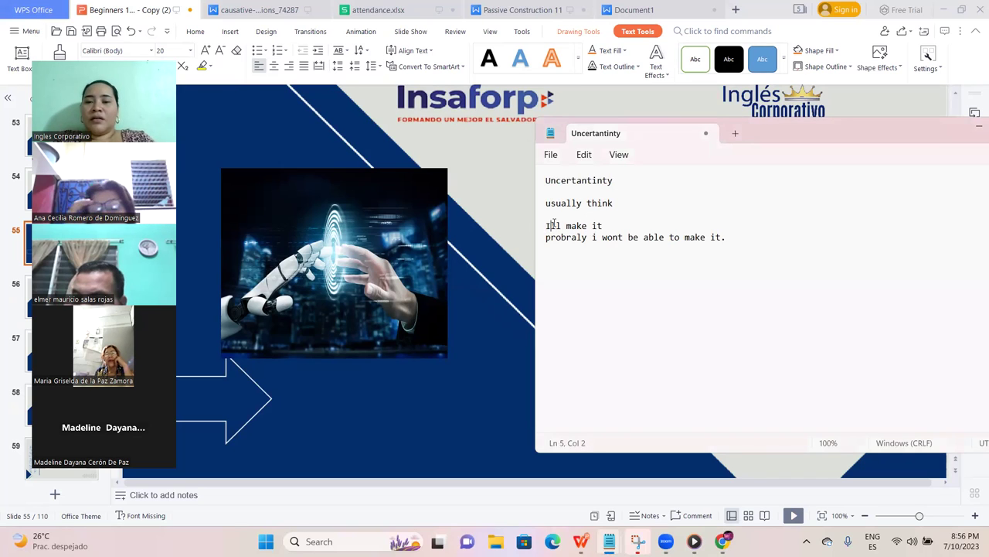
click(619, 237)
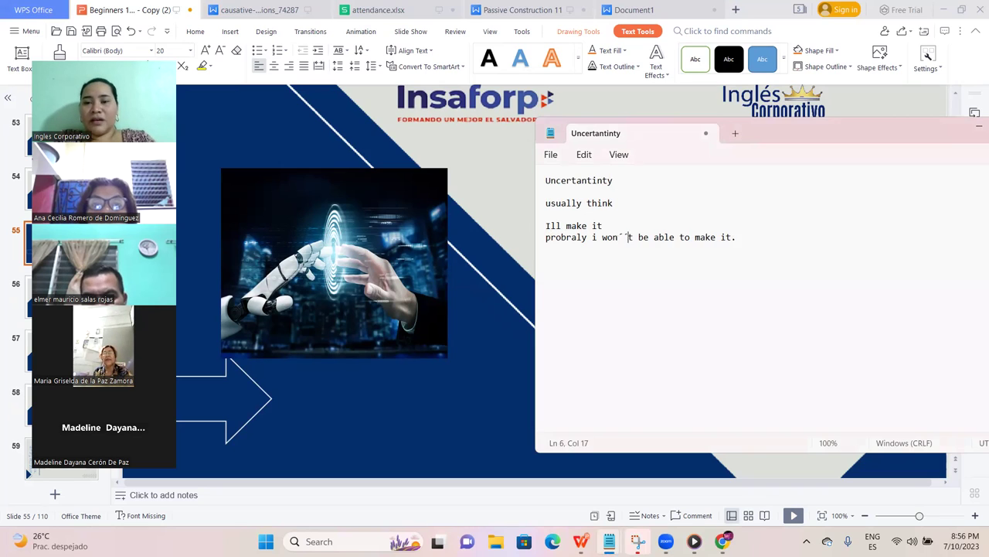
key(BackSpace)
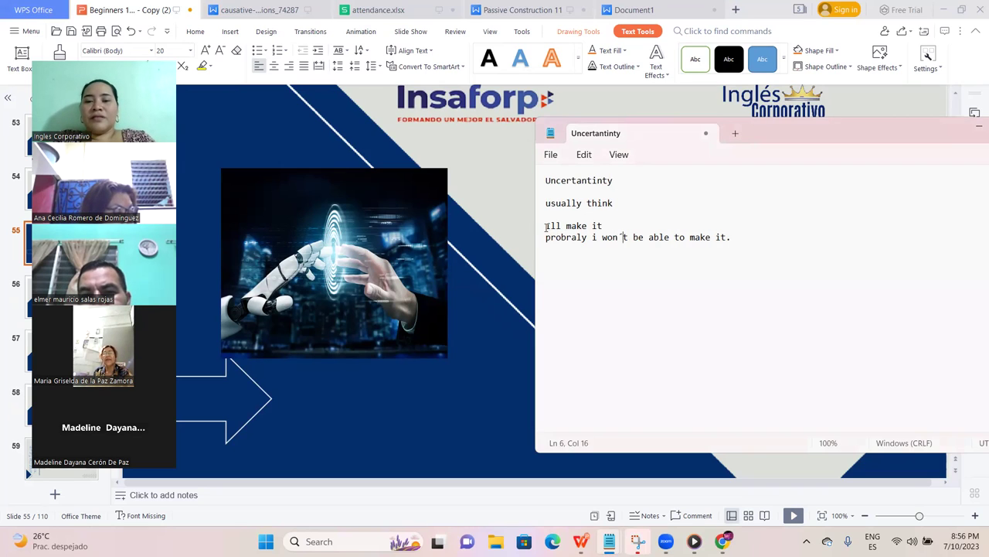
text(´)
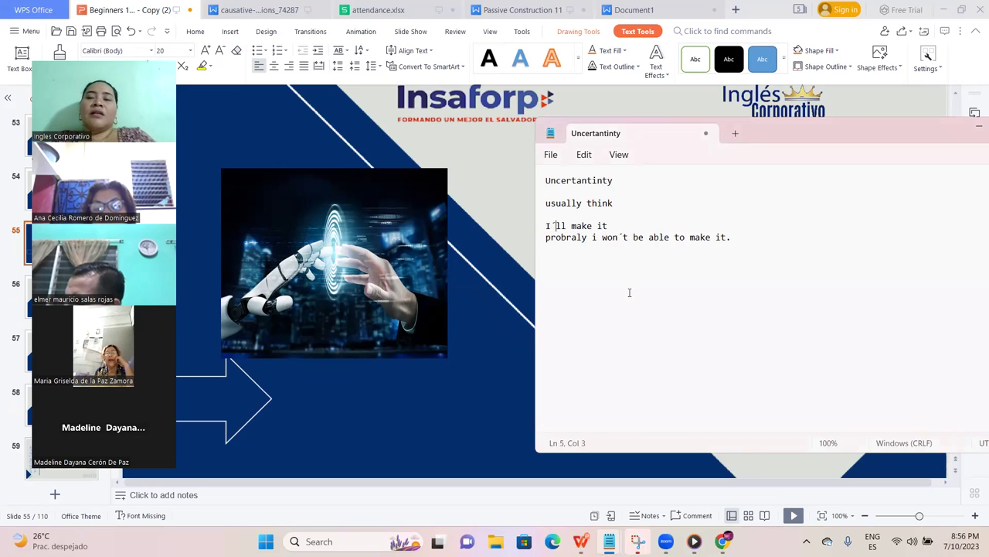
- End 'I´ll make it' with a period and minimize the notes
click(607, 224)
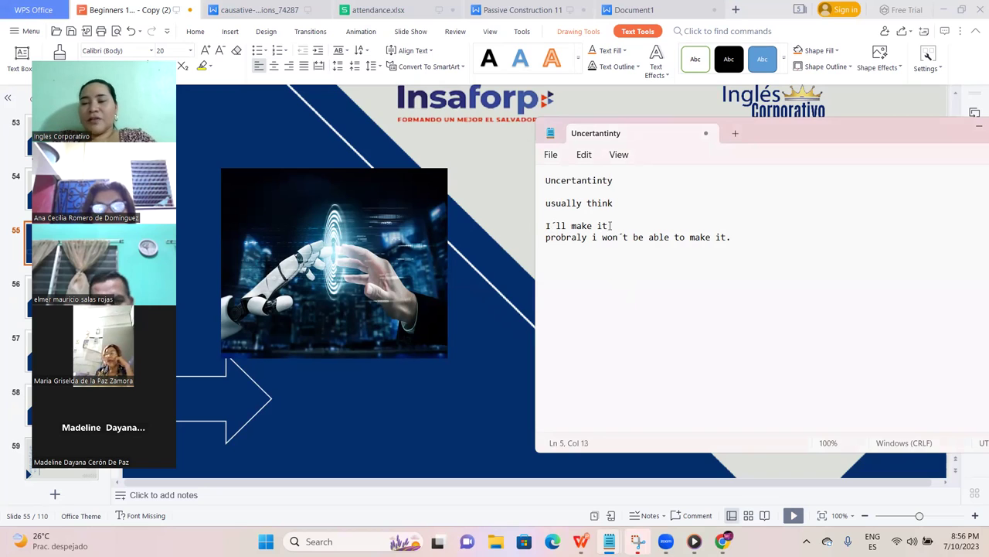
text(.)
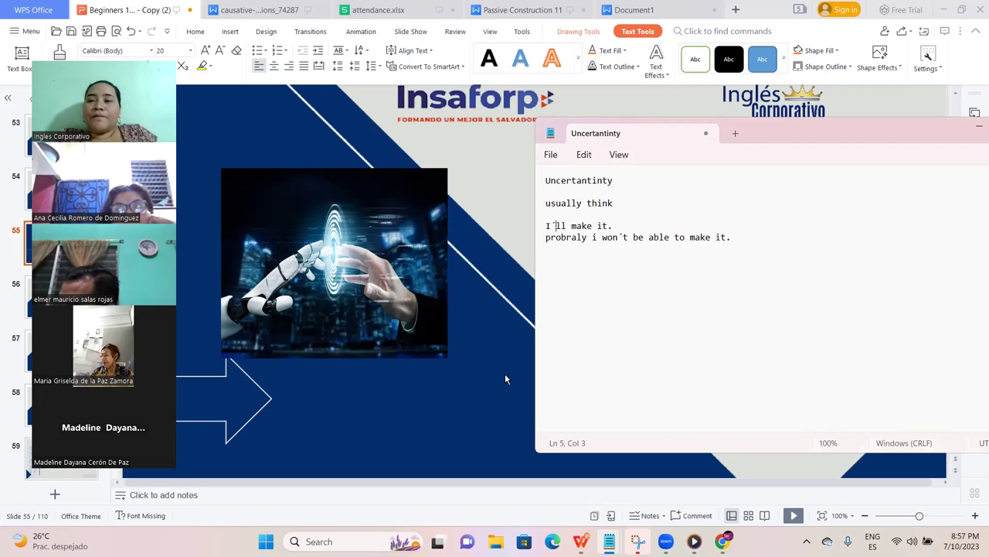
click(976, 129)
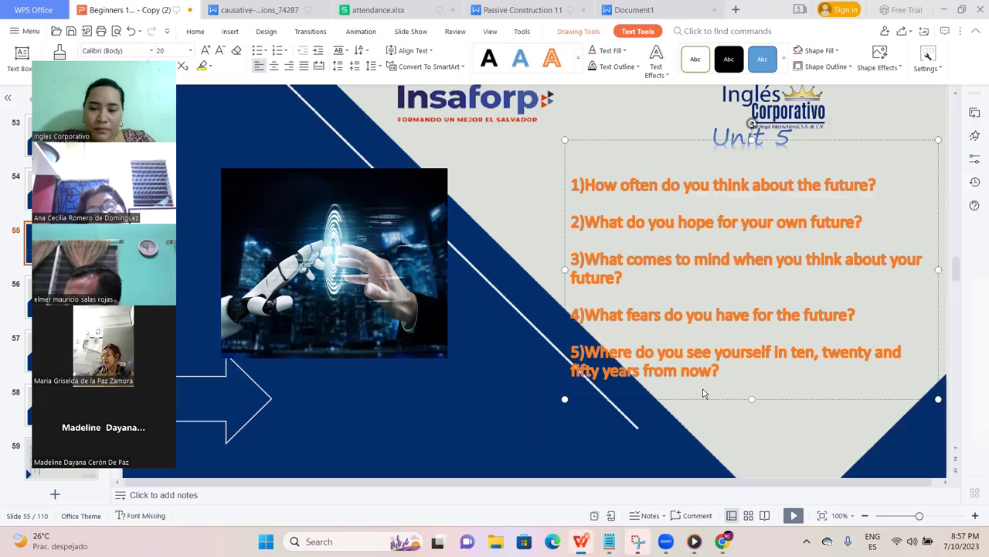